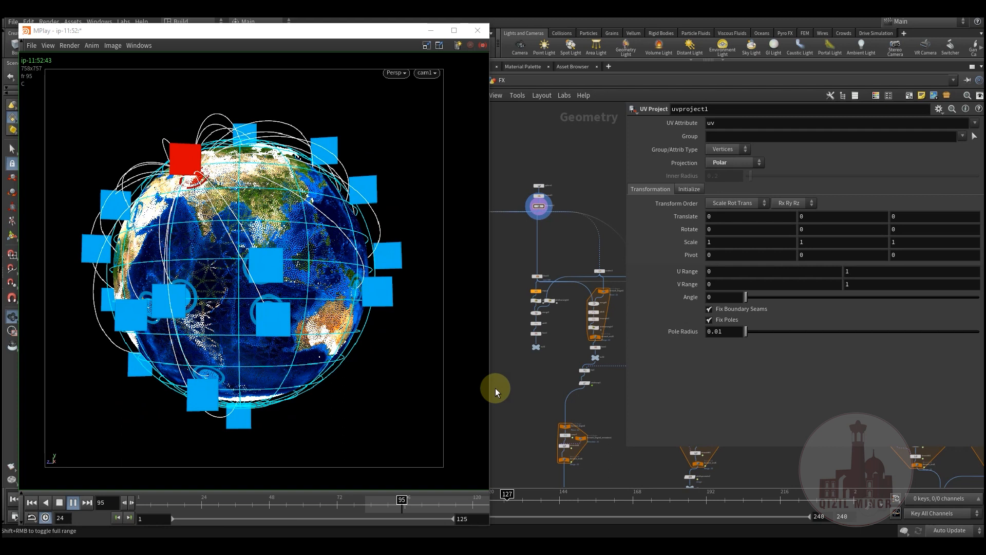
# - Bring the FX geometry network forward, framed on its top nodes, and compare the sphere1 and uvproject1 outputs in the viewport
pyautogui.click(512, 394)
pyautogui.press('f')
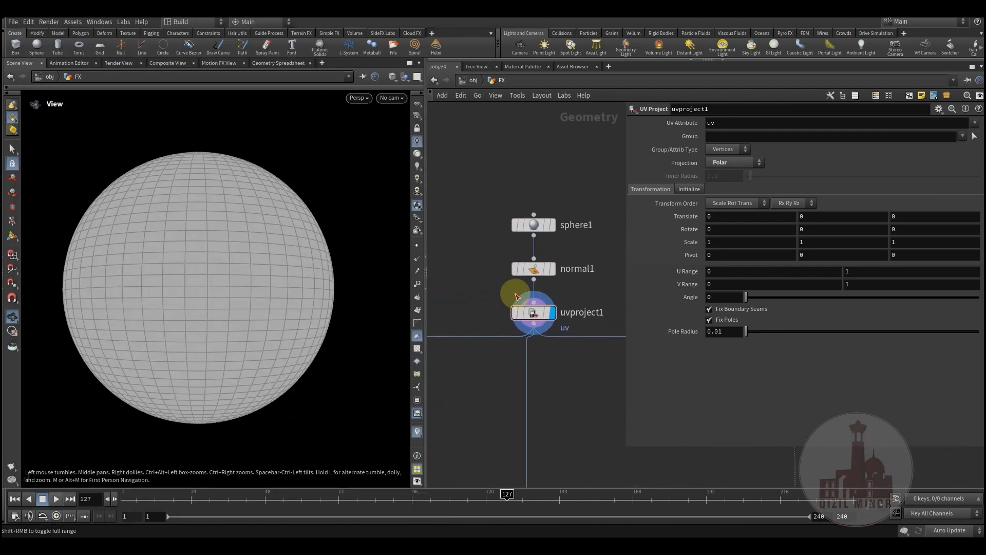
pyautogui.click(552, 224)
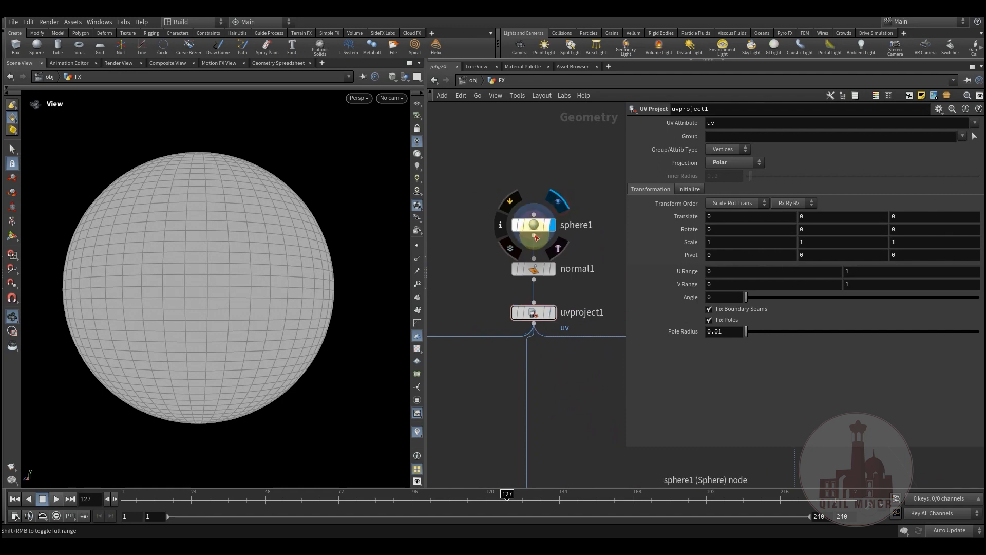
pyautogui.click(552, 312)
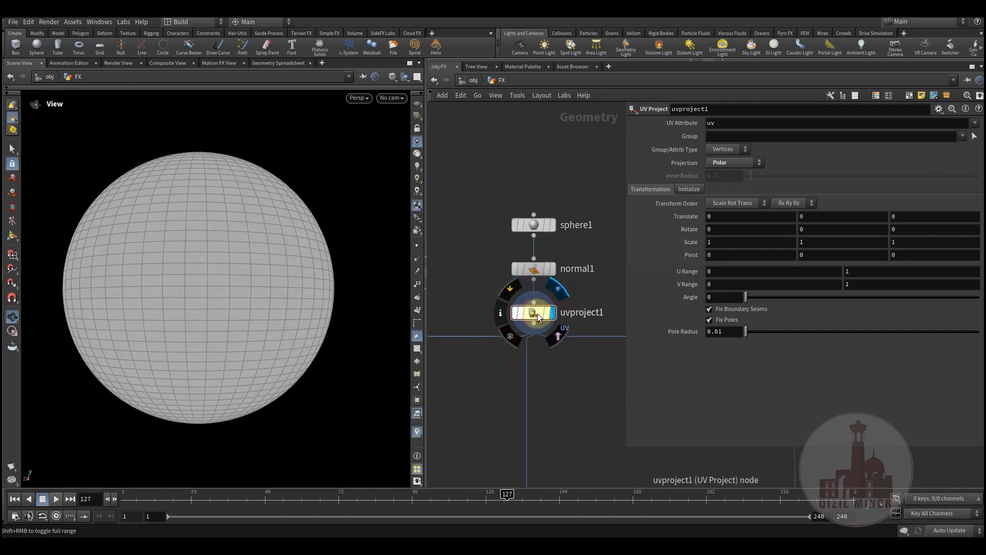
# - Display the uvquickshade1 output and frame the textured globe in the viewport
pyautogui.moveTo(443, 405); pyautogui.dragTo(530, 306, button='middle')
pyautogui.scroll(-6, 530, 306)
pyautogui.moveTo(470, 367); pyautogui.dragTo(611, 267, button='middle')
pyautogui.scroll(4, 487, 312)
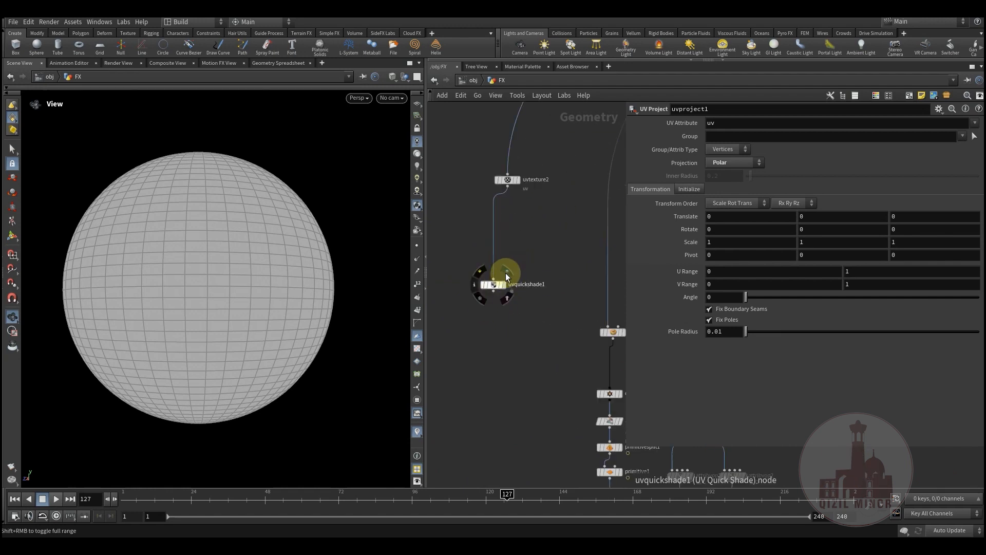
pyautogui.click(502, 284)
pyautogui.moveTo(538, 282); pyautogui.dragTo(542, 311, button='middle')
pyautogui.moveTo(227, 253); pyautogui.dragTo(254, 307)
pyautogui.hotkey('space', 'g')
# - Survey the whole FX network, marking out its separate node branches to examine how the setup is organised
pyautogui.moveTo(573, 277); pyautogui.dragTo(475, 333, button='middle')
pyautogui.scroll(-5, 476, 333)
pyautogui.moveTo(605, 367); pyautogui.dragTo(564, 290, button='middle')
pyautogui.scroll(-6, 563, 303)
pyautogui.moveTo(565, 336)
pyautogui.mouseDown(button='middle')
pyautogui.moveTo(522, 283)
pyautogui.moveTo(546, 356)
pyautogui.moveTo(524, 380)
pyautogui.mouseUp(button='middle')
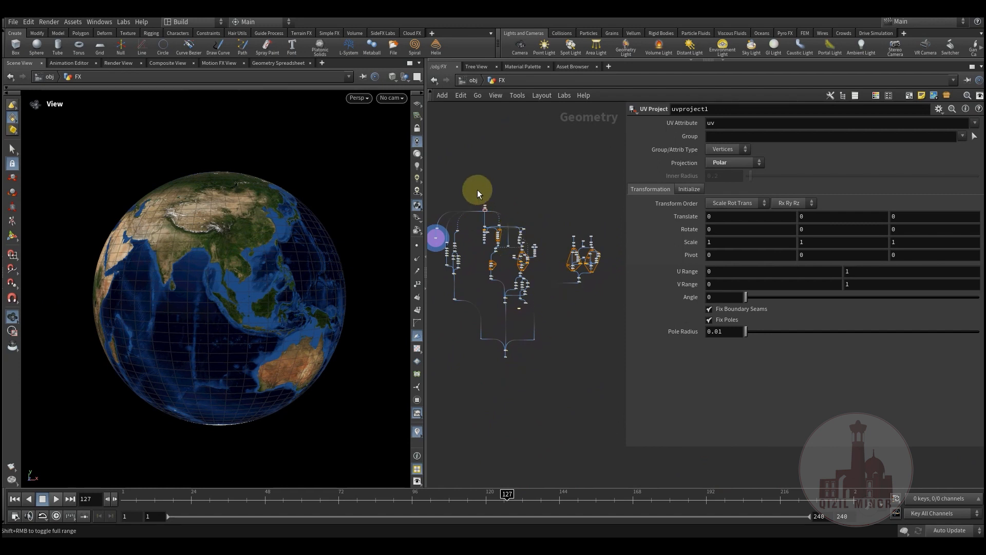
pyautogui.moveTo(467, 370); pyautogui.dragTo(482, 327, button='middle')
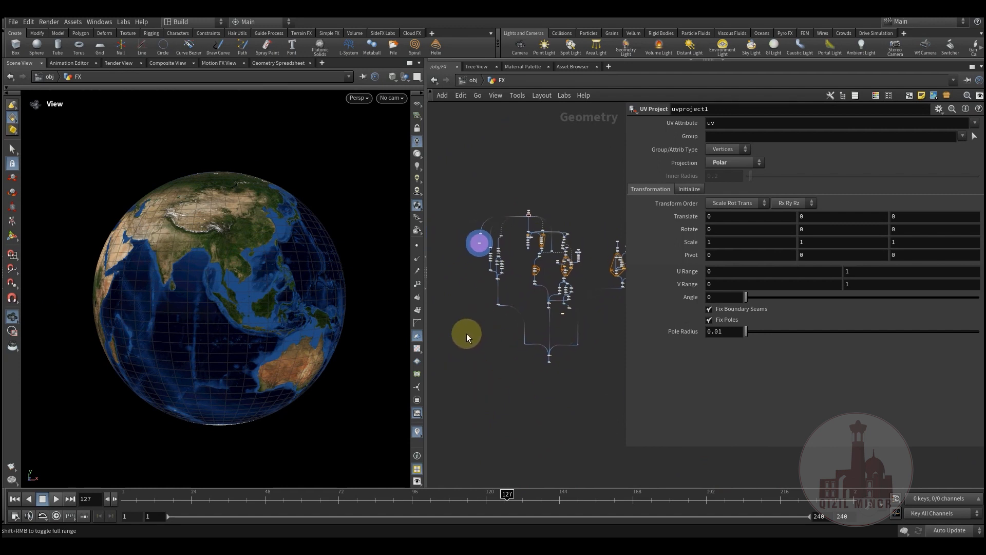
pyautogui.moveTo(512, 344); pyautogui.dragTo(512, 354)
pyautogui.moveTo(505, 418); pyautogui.dragTo(423, 423, button='middle')
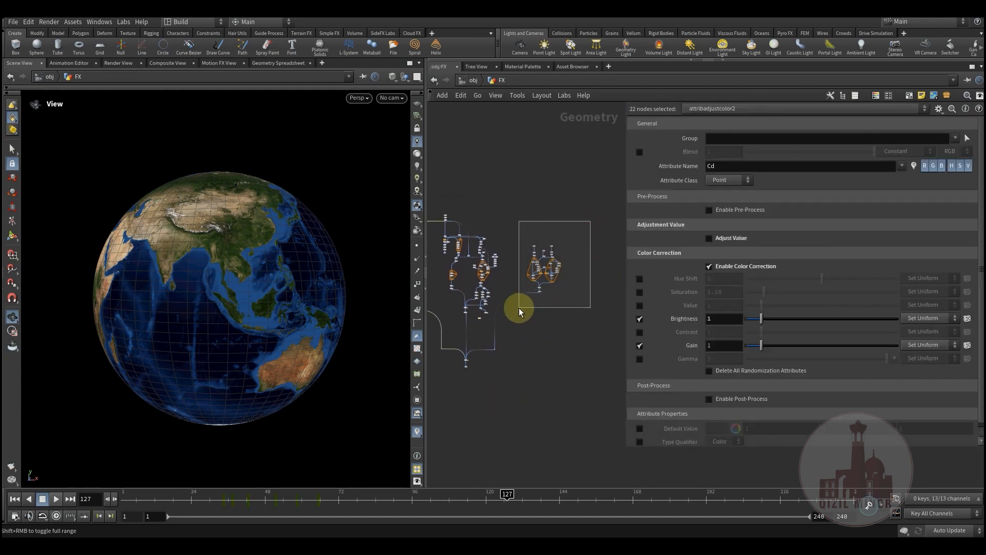
pyautogui.moveTo(519, 307); pyautogui.dragTo(520, 308)
pyautogui.moveTo(526, 344)
pyautogui.mouseDown(button='middle')
pyautogui.moveTo(559, 355)
pyautogui.moveTo(543, 350)
pyautogui.mouseUp(button='middle')
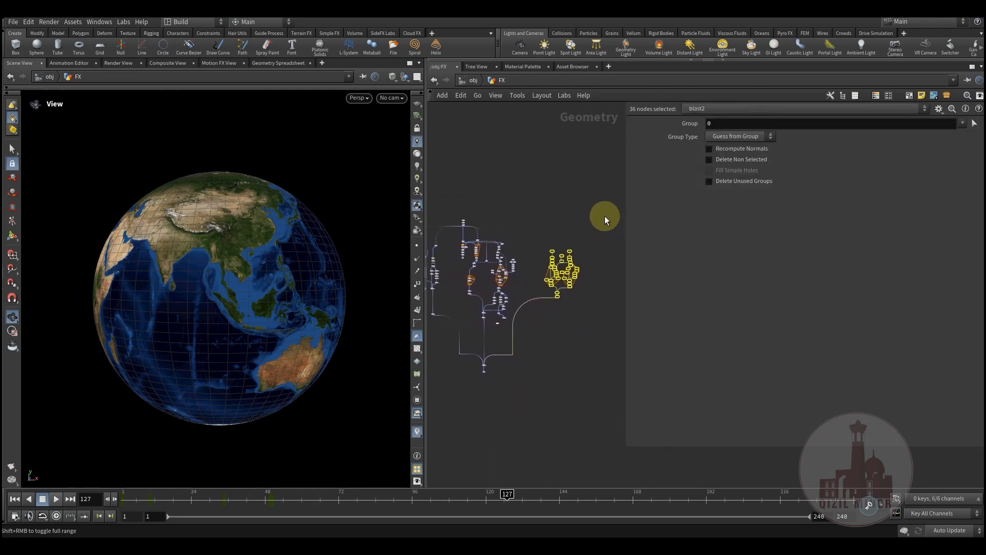
pyautogui.moveTo(607, 219); pyautogui.dragTo(541, 338)
pyautogui.moveTo(526, 256); pyautogui.dragTo(564, 281, button='middle')
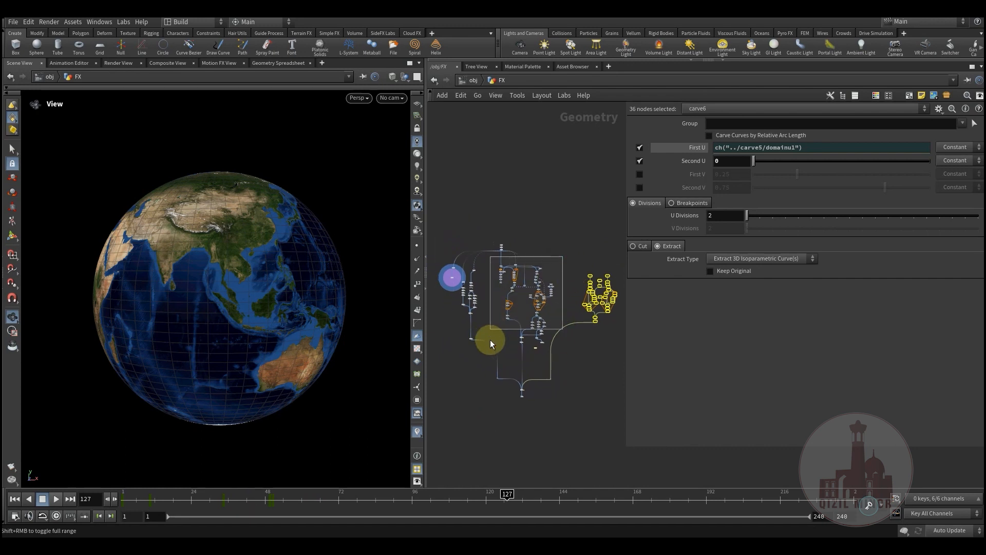
pyautogui.moveTo(497, 354); pyautogui.dragTo(498, 354)
pyautogui.click(502, 346)
pyautogui.moveTo(496, 357); pyautogui.dragTo(497, 381, button='middle')
pyautogui.moveTo(506, 326); pyautogui.dragTo(546, 337, button='middle')
# - Display the remesh1 output and show its meshing parameters
pyautogui.scroll(8, 532, 306)
pyautogui.moveTo(478, 333); pyautogui.dragTo(540, 363, button='middle')
pyautogui.scroll(3, 554, 320)
pyautogui.moveTo(450, 385); pyautogui.dragTo(545, 296, button='middle')
pyautogui.scroll(3, 502, 333)
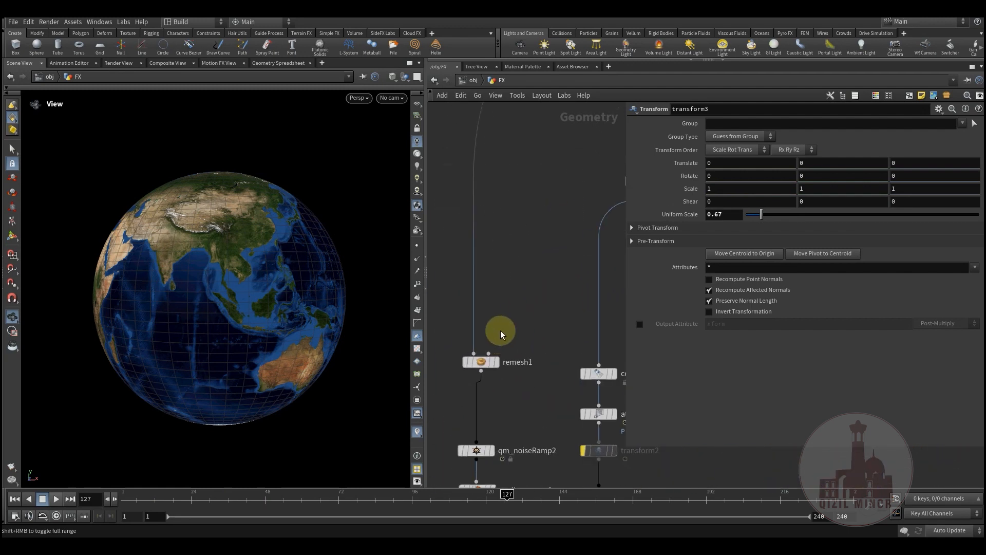
pyautogui.moveTo(471, 363); pyautogui.dragTo(486, 331, button='middle')
pyautogui.click(519, 315)
pyautogui.click(497, 329)
pyautogui.moveTo(533, 240); pyautogui.dragTo(524, 123, button='middle')
pyautogui.scroll(-3, 523, 123)
pyautogui.moveTo(496, 273); pyautogui.dragTo(521, 225, button='middle')
pyautogui.moveTo(474, 301); pyautogui.dragTo(473, 321, button='middle')
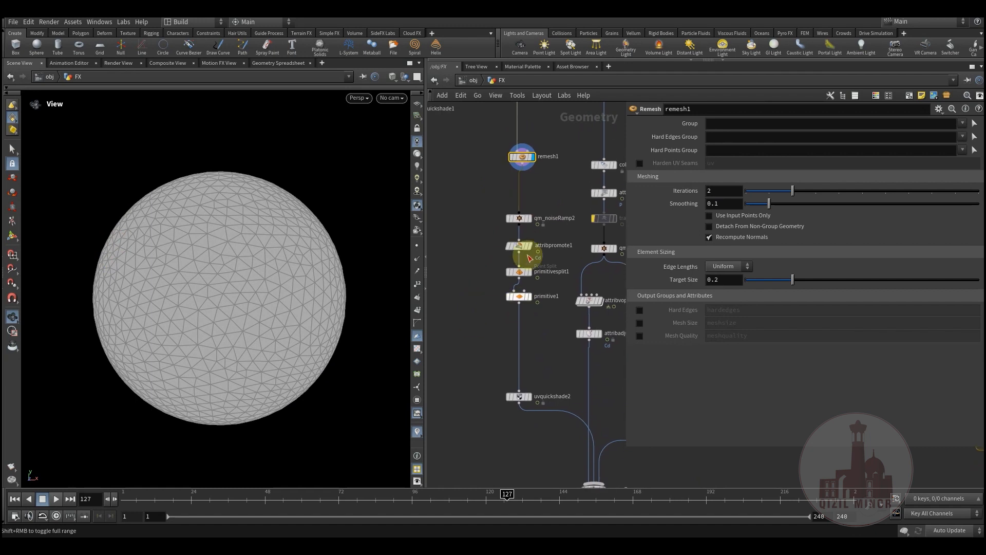
# - Display the qm_noiseRamp2 output and scrub the timeline to frame 33 to examine the animated noise mask
pyautogui.click(533, 211)
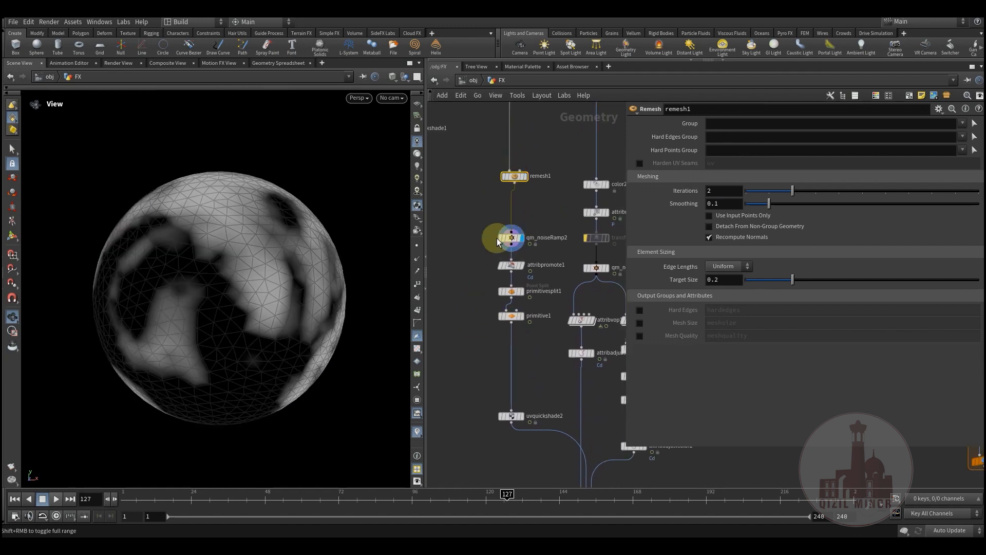
pyautogui.scroll(3, 544, 256)
pyautogui.moveTo(300, 500); pyautogui.dragTo(219, 503)
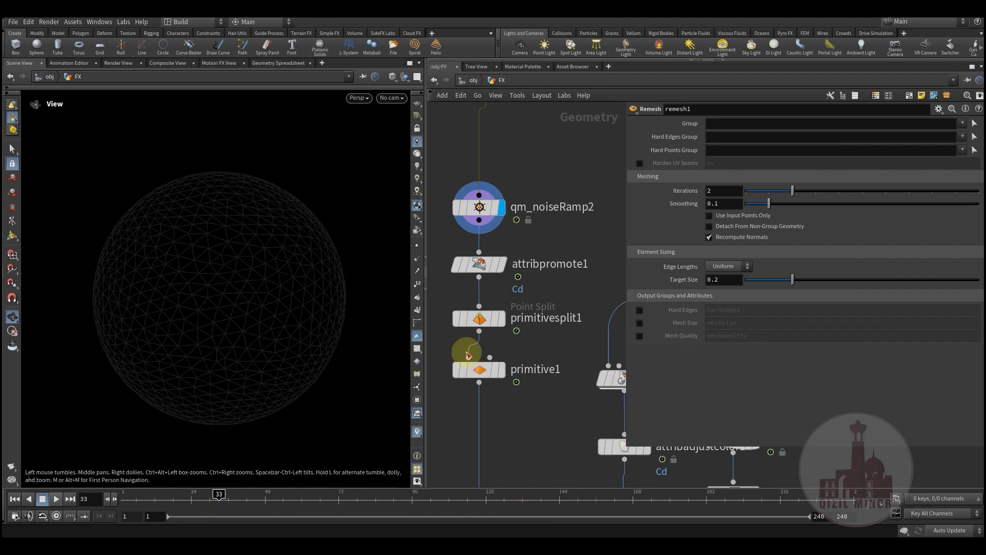
# - Display attribpromote1 and the primitivesplit1 Point Split node in turn, showing the parameters of each
pyautogui.moveTo(481, 270)
pyautogui.click(510, 236)
pyautogui.click(478, 265)
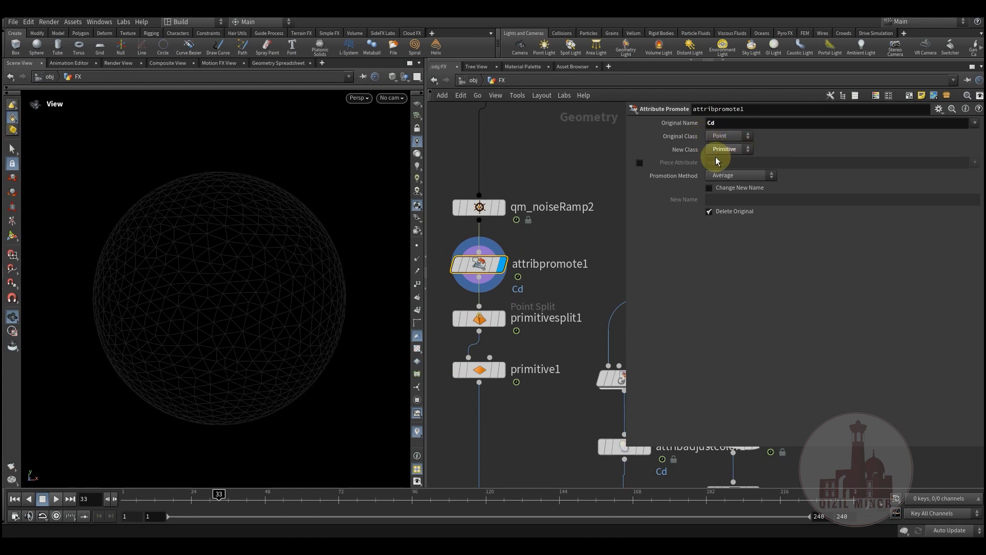
pyautogui.moveTo(483, 320)
pyautogui.click(510, 292)
pyautogui.moveTo(565, 279); pyautogui.dragTo(585, 178, button='middle')
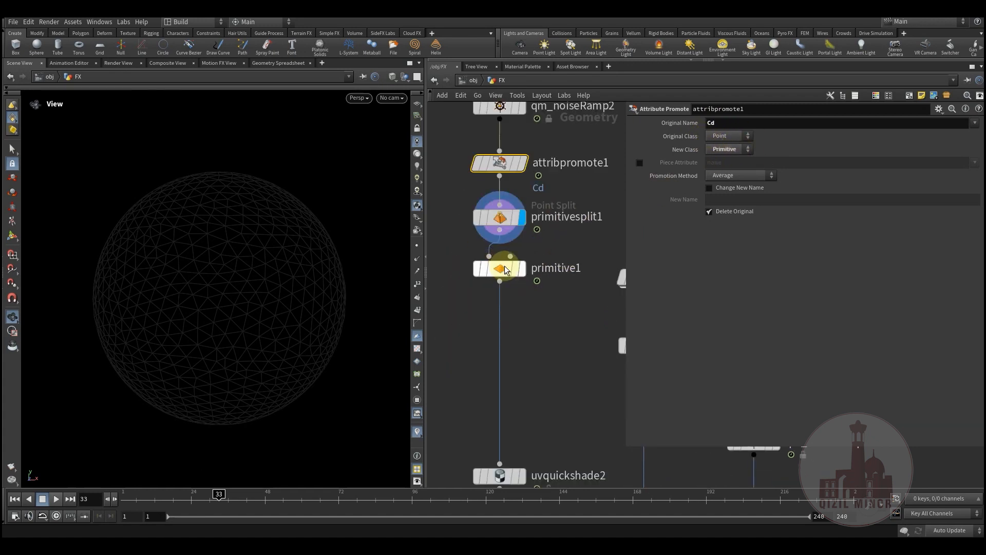
pyautogui.click(494, 217)
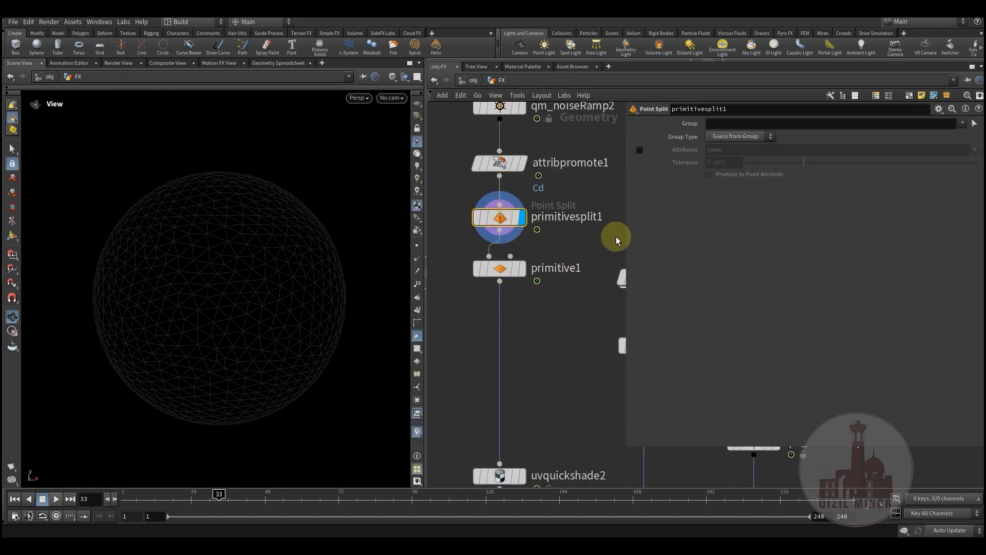
# - Scrub through the animation to preview the colour-driven triangle scaling of primitive1 and its textured version from uvquickshade2
pyautogui.click(503, 269)
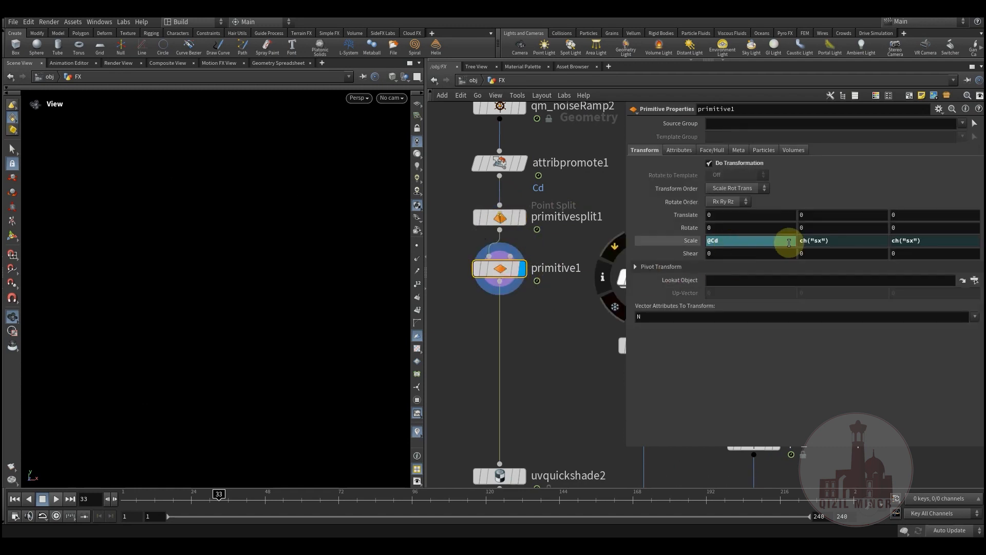
pyautogui.moveTo(263, 500); pyautogui.dragTo(559, 506)
pyautogui.moveTo(560, 357); pyautogui.dragTo(545, 203, button='middle')
pyautogui.click(505, 324)
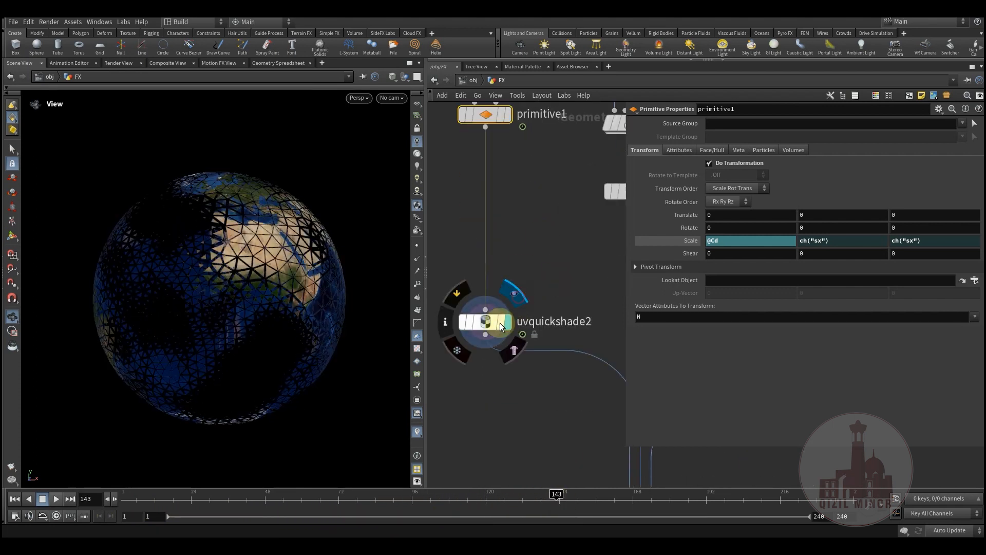
pyautogui.moveTo(286, 495); pyautogui.dragTo(368, 502)
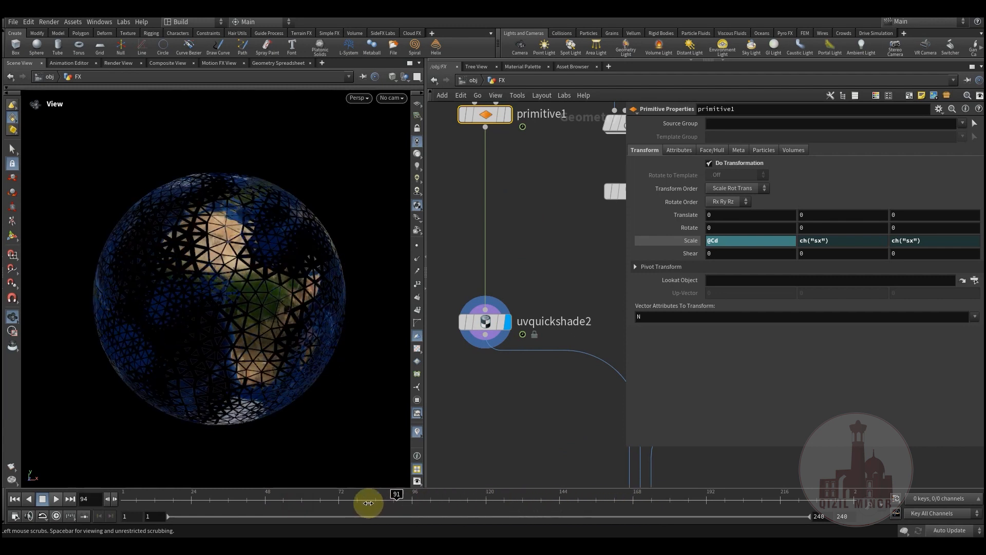
# - Display scatter1, color2 and attribnoise1 in turn, and scrub to frame 33 to examine the point noise
pyautogui.scroll(-5, 511, 385)
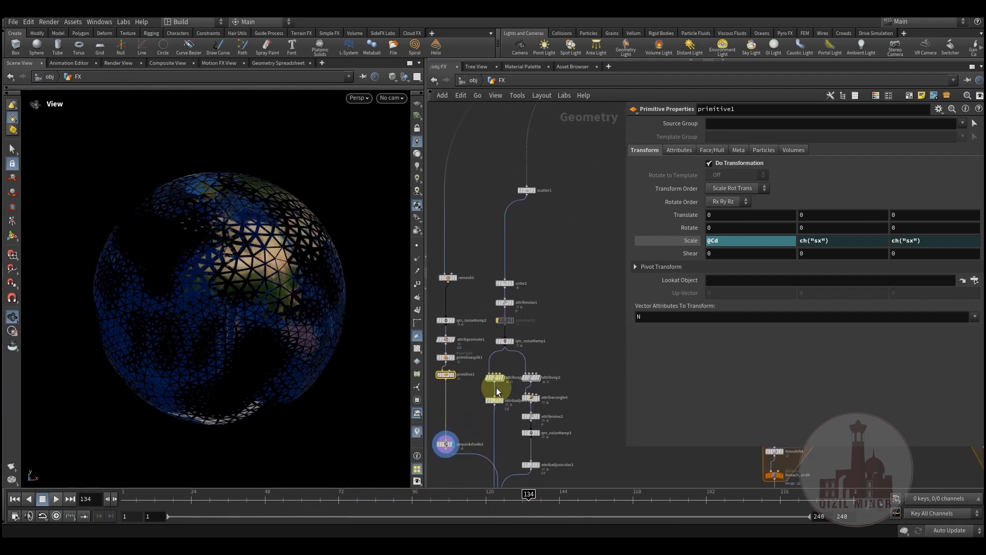
pyautogui.scroll(3, 533, 198)
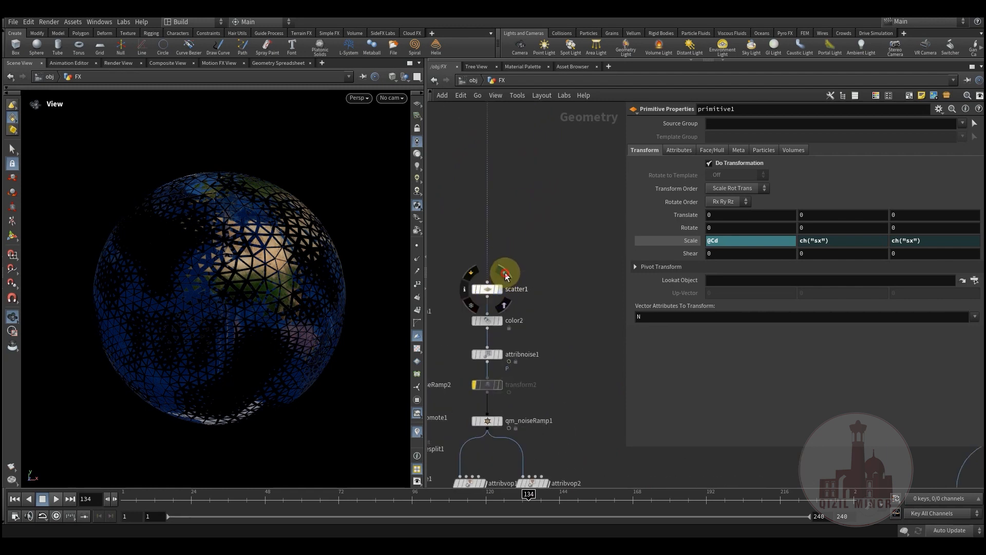
pyautogui.click(504, 274)
pyautogui.moveTo(545, 306); pyautogui.dragTo(570, 234, button='middle')
pyautogui.click(538, 206)
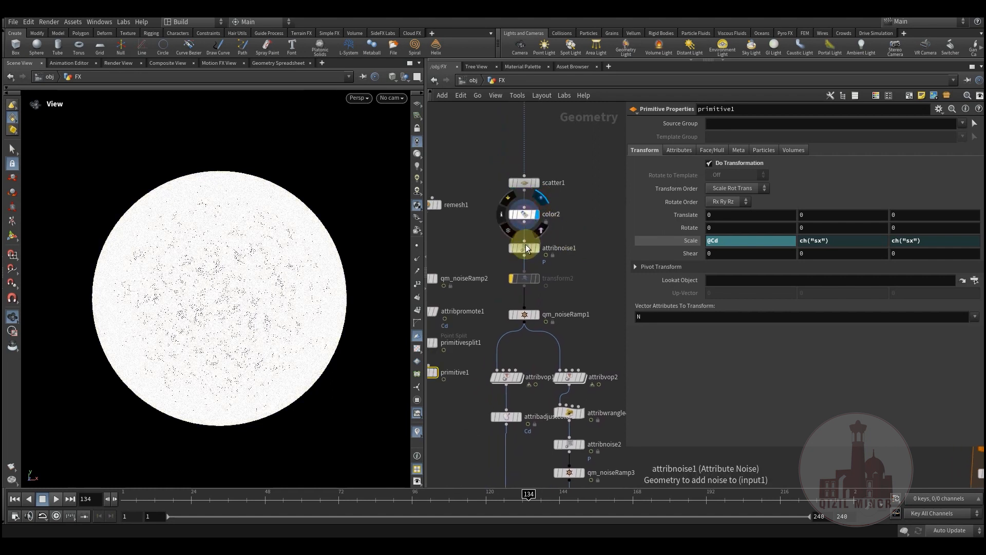
pyautogui.click(542, 232)
pyautogui.moveTo(563, 237); pyautogui.dragTo(565, 171, button='middle')
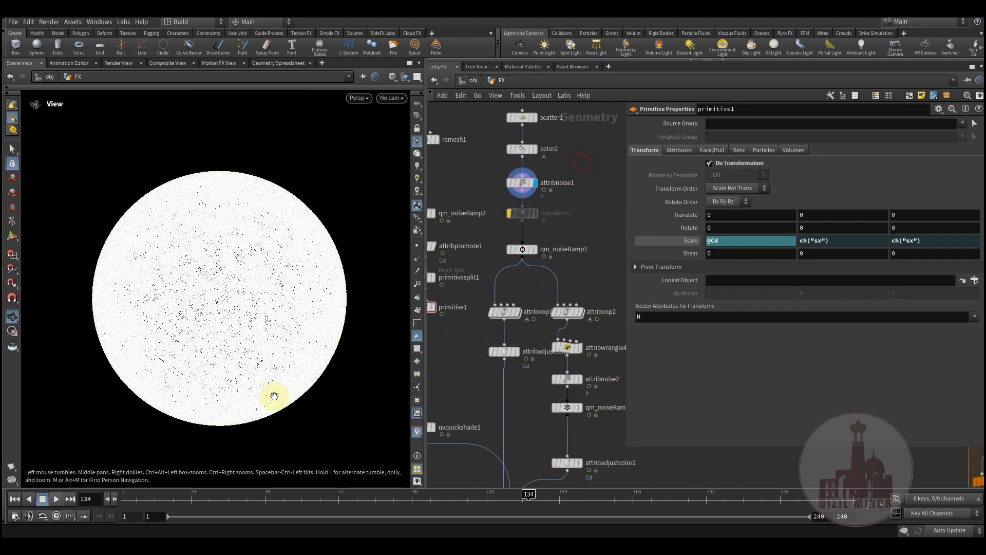
pyautogui.moveTo(171, 500); pyautogui.dragTo(221, 501)
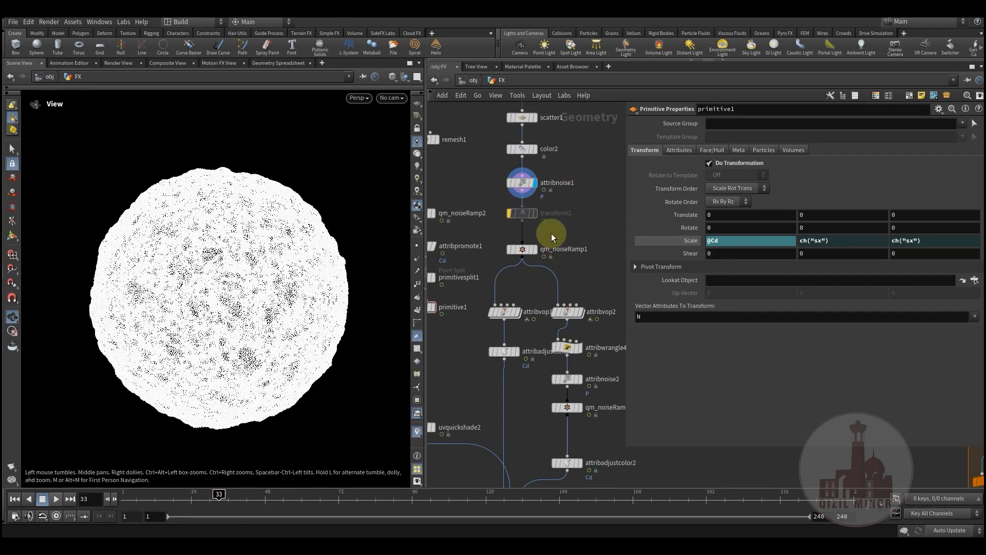
# - Display qm_noiseRamp1 with its parameters and scrub to frame 40 to examine how the points are revealed
pyautogui.click(542, 240)
pyautogui.click(523, 249)
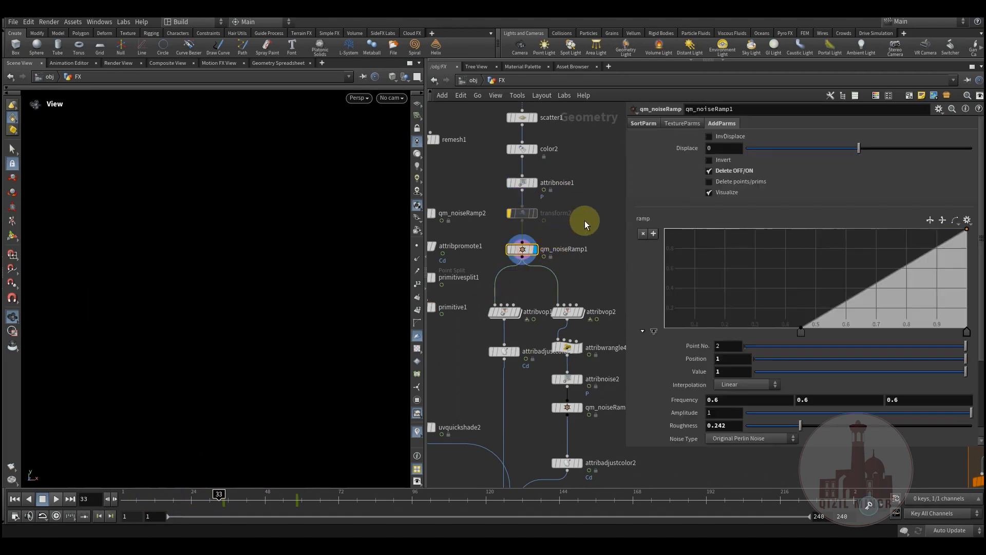
pyautogui.moveTo(213, 508); pyautogui.dragTo(238, 502)
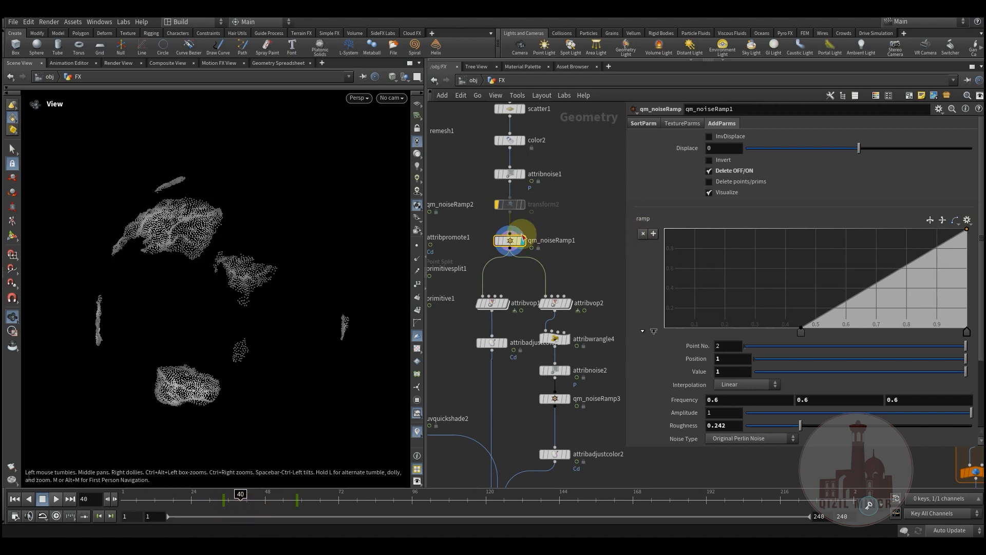
# - Turn the viewport point markers on to inspect the qm_noiseRamp1 points, and turn them off again
pyautogui.moveTo(555, 241); pyautogui.dragTo(513, 257, button='middle')
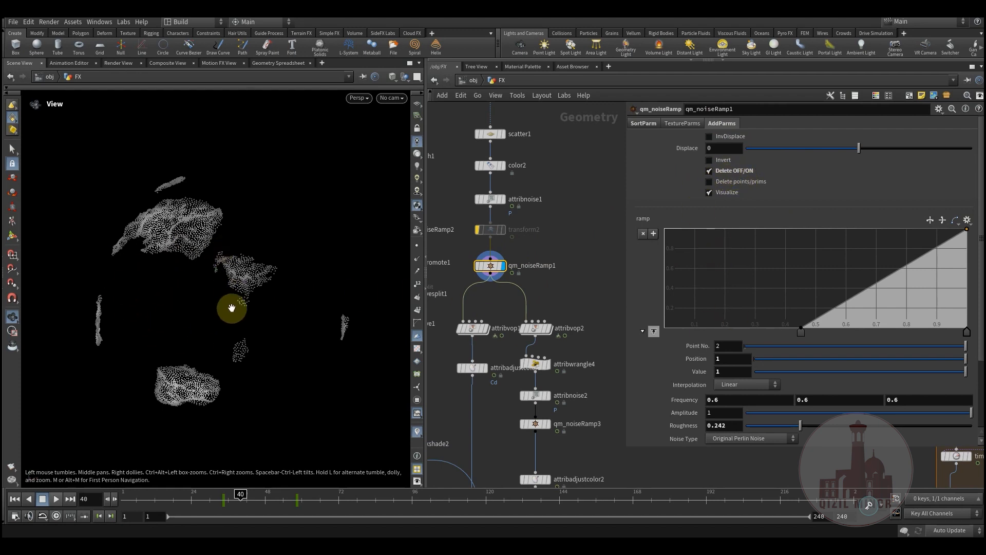
pyautogui.click(420, 246)
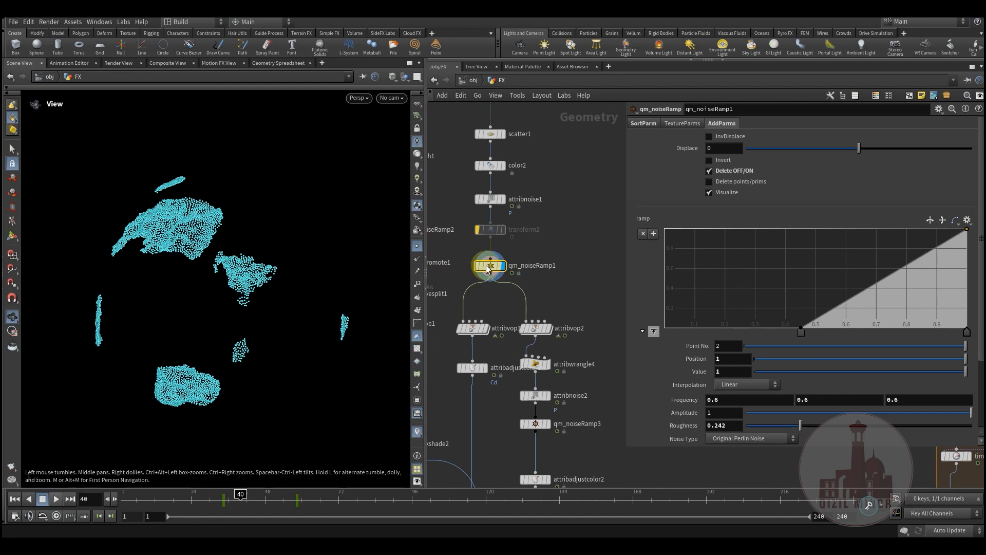
pyautogui.click(419, 248)
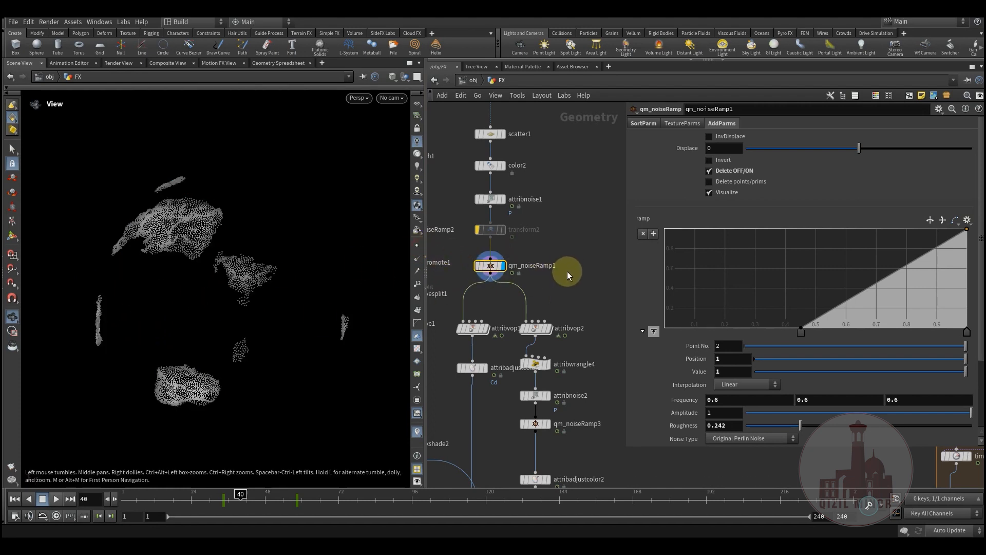
# - Display the attribvop1 output and show its parameters
pyautogui.moveTo(568, 312); pyautogui.dragTo(577, 279, button='middle')
pyautogui.moveTo(507, 375); pyautogui.dragTo(526, 352, button='middle')
pyautogui.scroll(2, 512, 294)
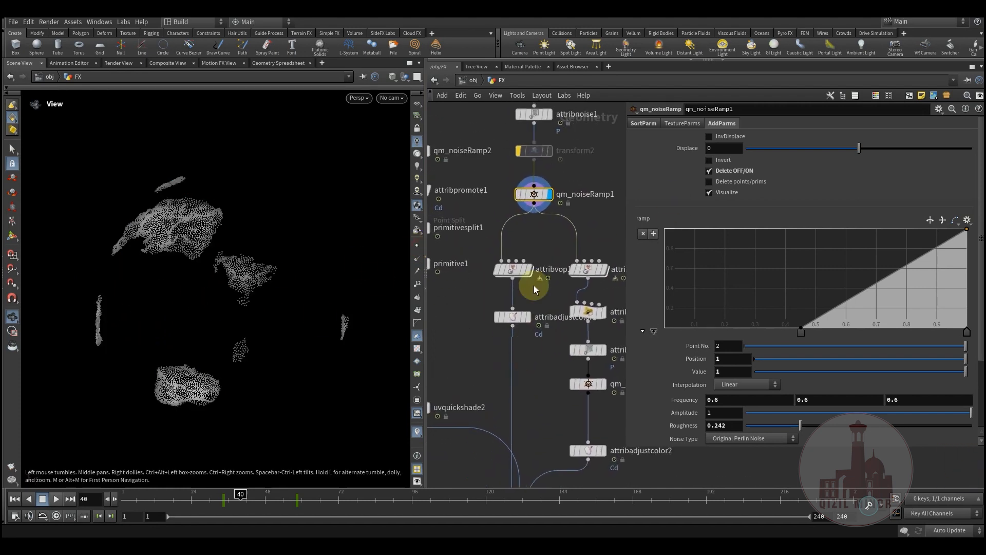
pyautogui.click(534, 251)
pyautogui.click(511, 271)
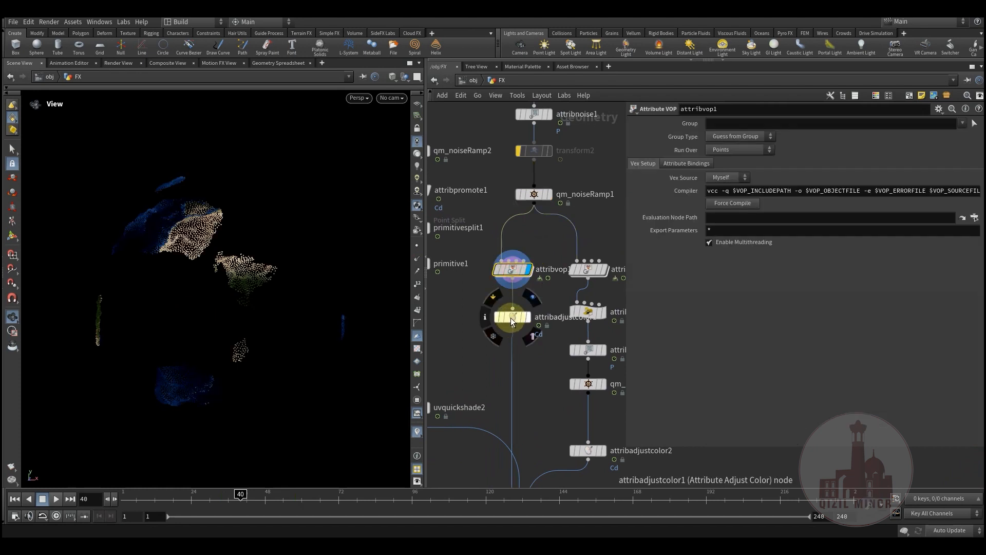
# - Look inside the attribvop1 network, examine the settings of its texture1 node, and return to the FX network
pyautogui.doubleClick(515, 270)
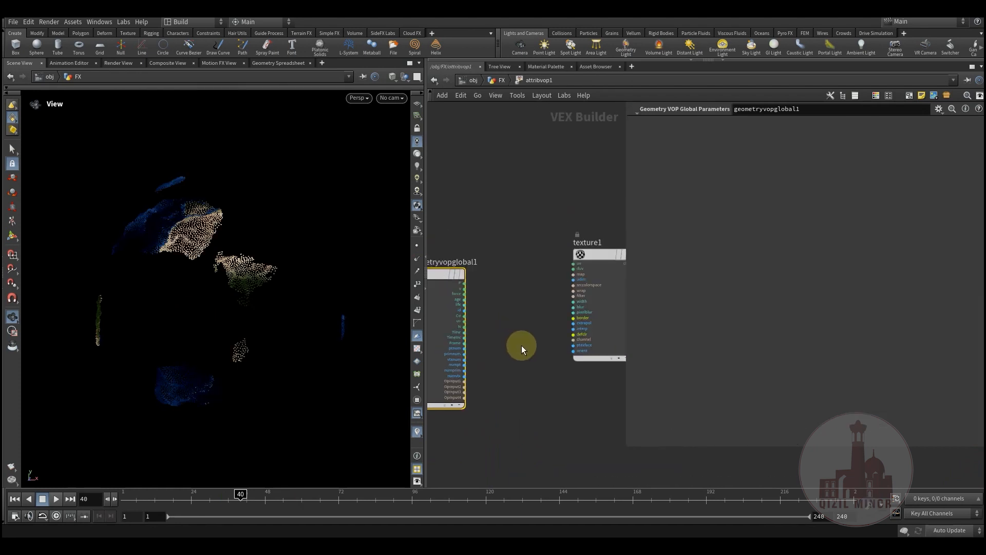
pyautogui.moveTo(551, 328); pyautogui.dragTo(529, 343, button='middle')
pyautogui.moveTo(472, 271); pyautogui.dragTo(491, 270)
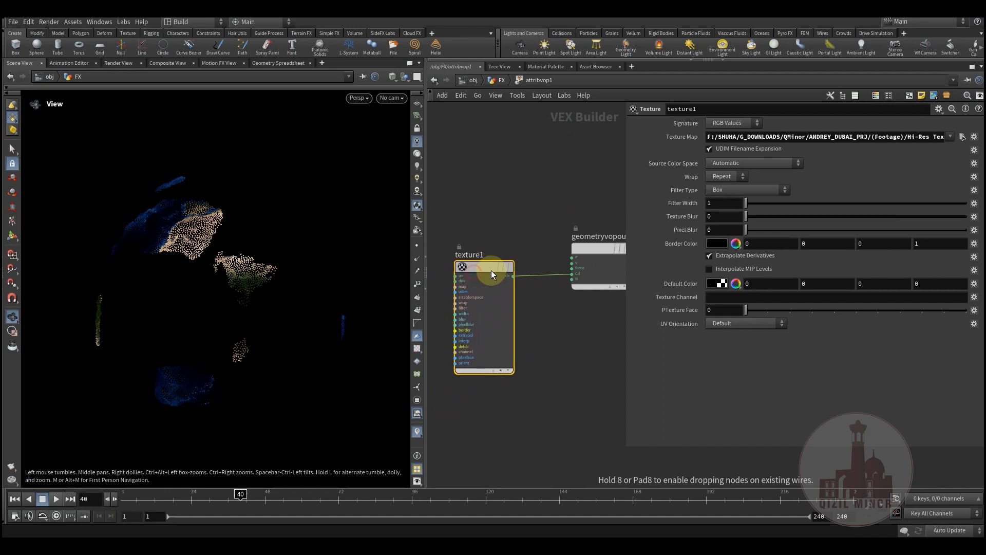
pyautogui.click(501, 82)
# - Display attribadjustcolor1 with its parameters and scrub the timeline to preview the colour-corrected globe points
pyautogui.moveTo(511, 348); pyautogui.dragTo(540, 287, button='middle')
pyautogui.click(547, 281)
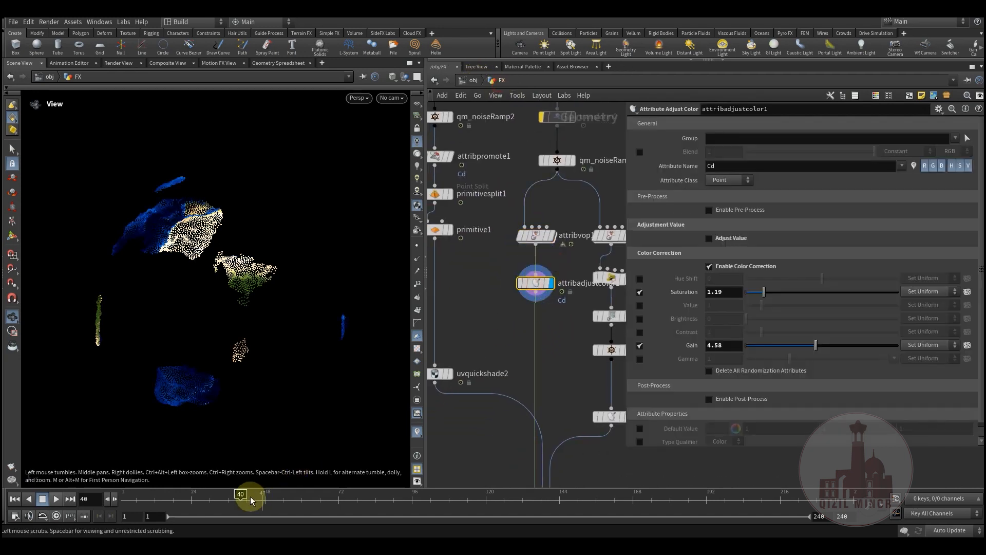
pyautogui.moveTo(262, 498); pyautogui.dragTo(339, 517)
pyautogui.moveTo(233, 513); pyautogui.dragTo(280, 508)
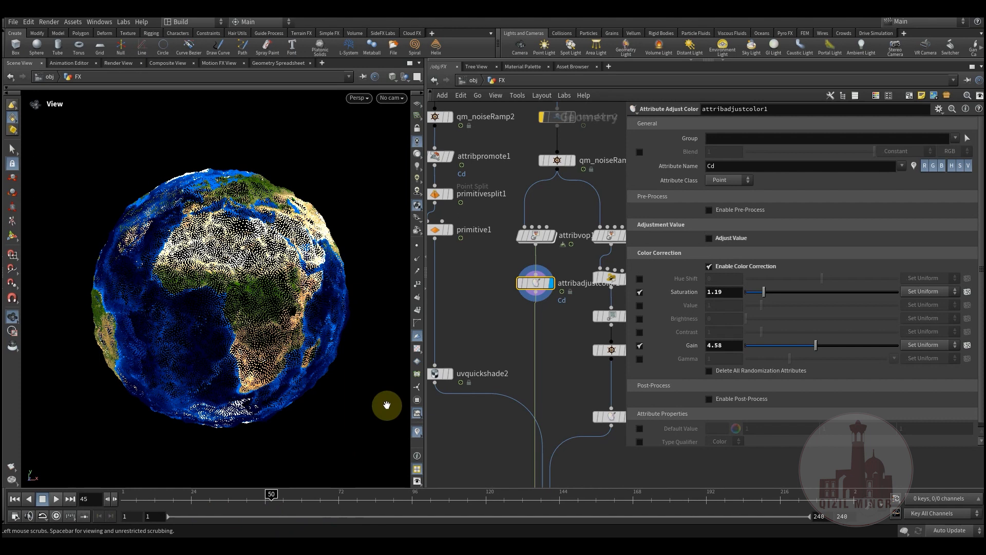
# - Display the attribvop2 output in the branch beside attribadjustcolor1 and show its parameters
pyautogui.scroll(-2, 538, 403)
pyautogui.moveTo(538, 406); pyautogui.dragTo(497, 325, button='middle')
pyautogui.scroll(-5, 499, 331)
pyautogui.moveTo(530, 381); pyautogui.dragTo(500, 278, button='middle')
pyautogui.scroll(-3, 502, 282)
pyautogui.moveTo(539, 321); pyautogui.dragTo(510, 355, button='middle')
pyautogui.moveTo(495, 302); pyautogui.dragTo(548, 334, button='middle')
pyautogui.scroll(5, 526, 335)
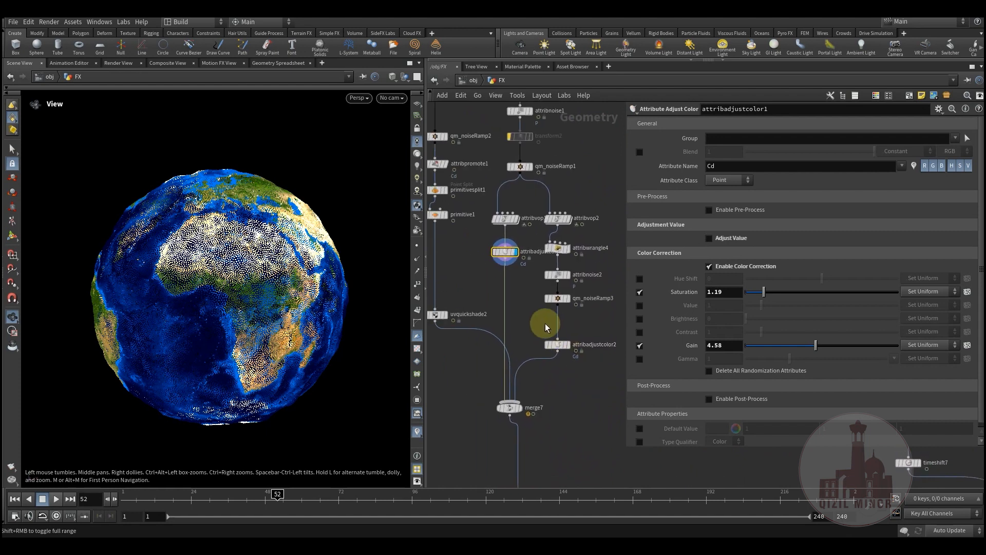
pyautogui.moveTo(548, 297); pyautogui.dragTo(529, 378, button='middle')
pyautogui.scroll(4, 555, 236)
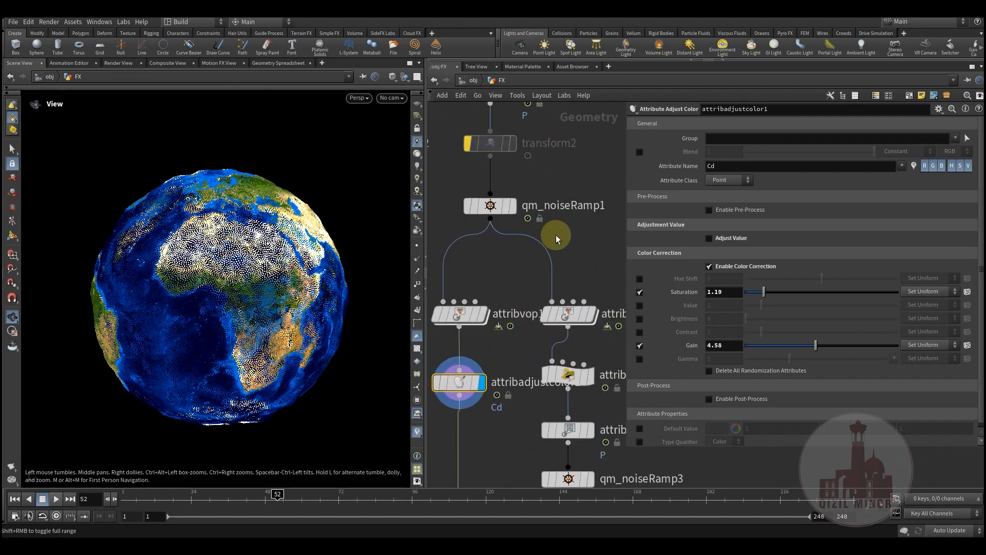
pyautogui.moveTo(582, 251); pyautogui.dragTo(532, 185, button='middle')
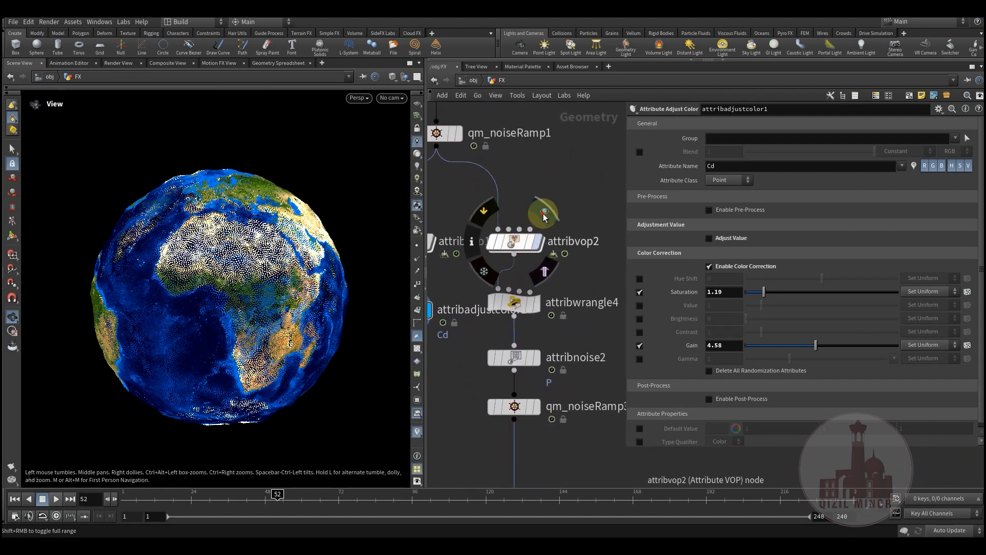
pyautogui.click(546, 211)
pyautogui.click(515, 244)
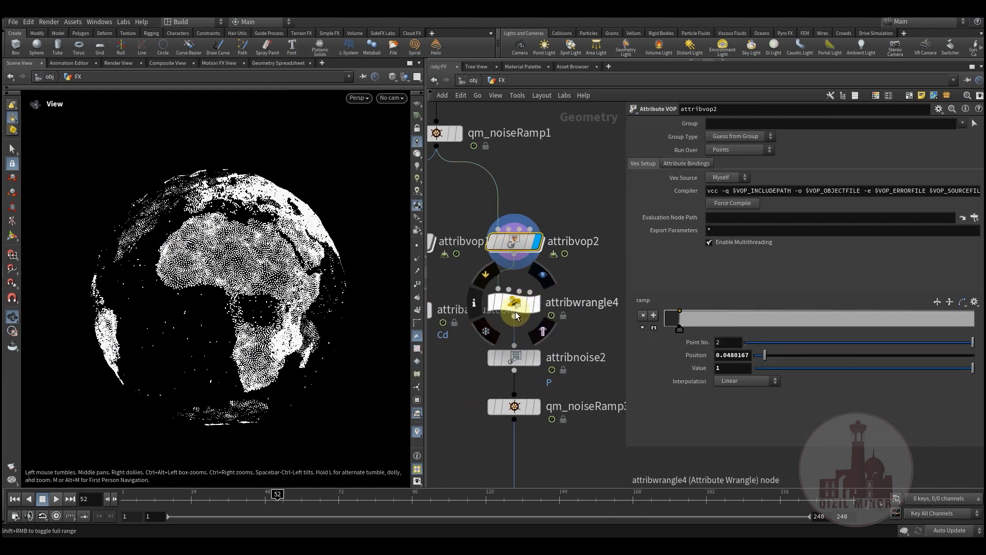
# - Look inside the attribvop2 network, examine the settings of its ramp1 node, and return to the FX network
pyautogui.moveTo(517, 240); pyautogui.dragTo(529, 310, button='middle')
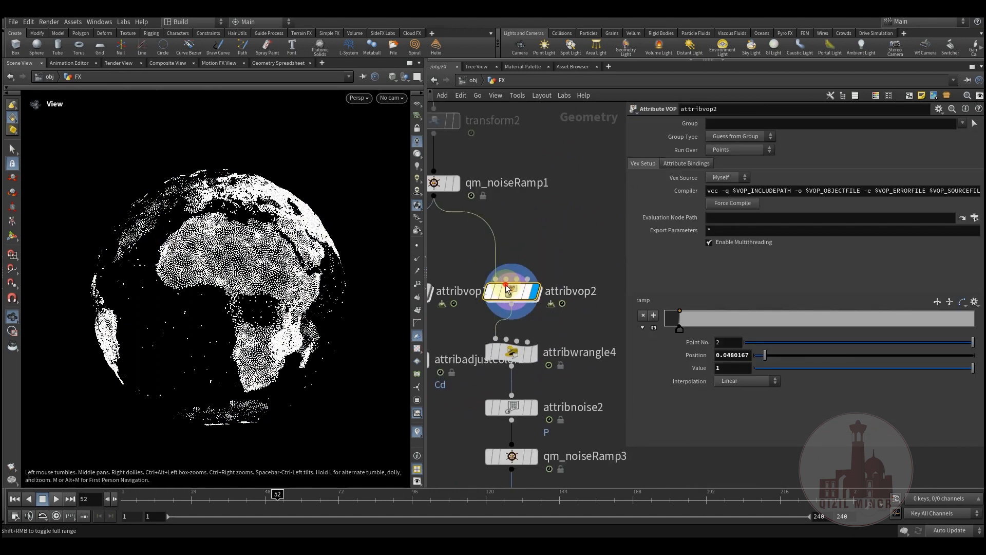
pyautogui.doubleClick(530, 310)
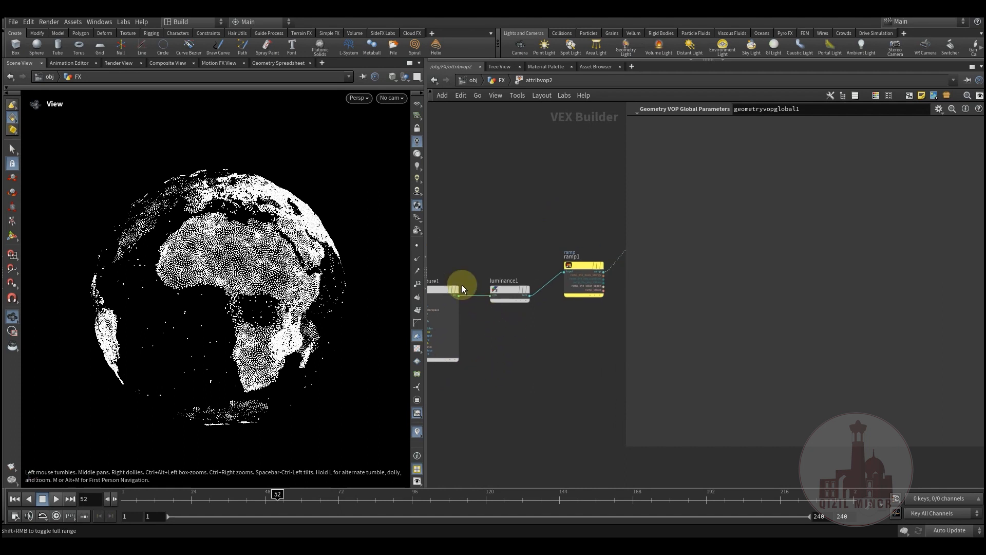
pyautogui.moveTo(508, 321); pyautogui.dragTo(472, 392, button='middle')
pyautogui.click(466, 315)
pyautogui.click(529, 300)
pyautogui.click(518, 299)
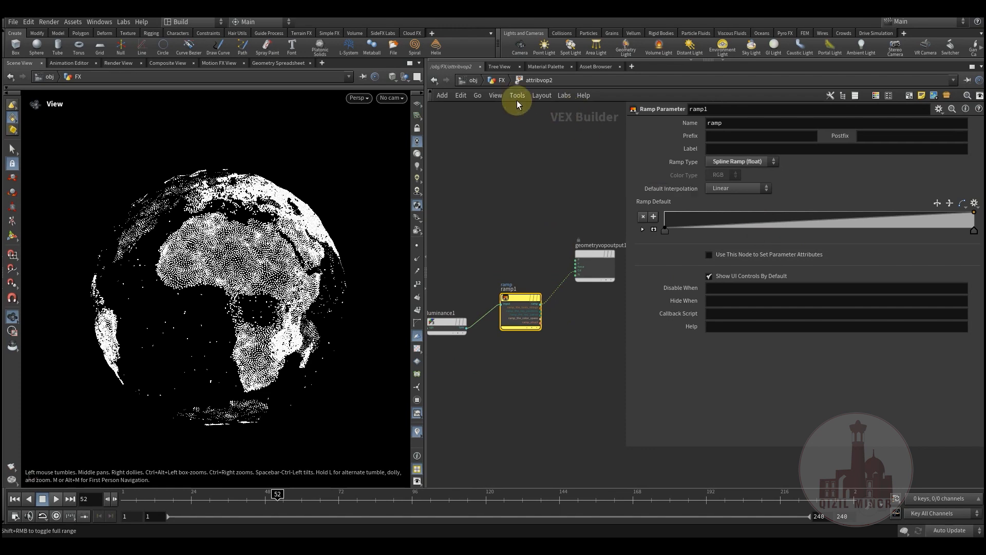
pyautogui.click(496, 80)
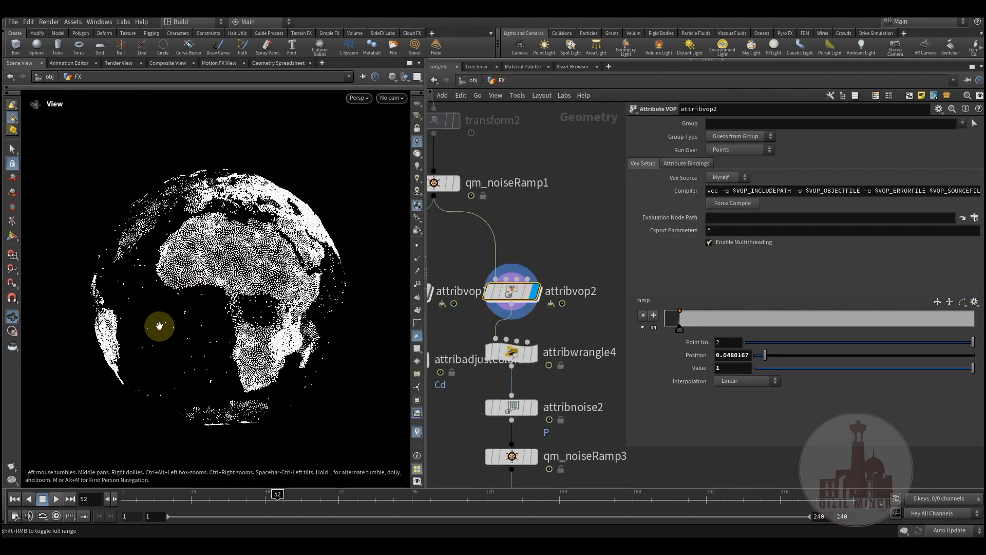
# - Display attribwrangle4 and examine its point-removal VEX code and the filtered landmass points
pyautogui.moveTo(181, 313); pyautogui.dragTo(214, 240)
pyautogui.moveTo(210, 311); pyautogui.dragTo(279, 224)
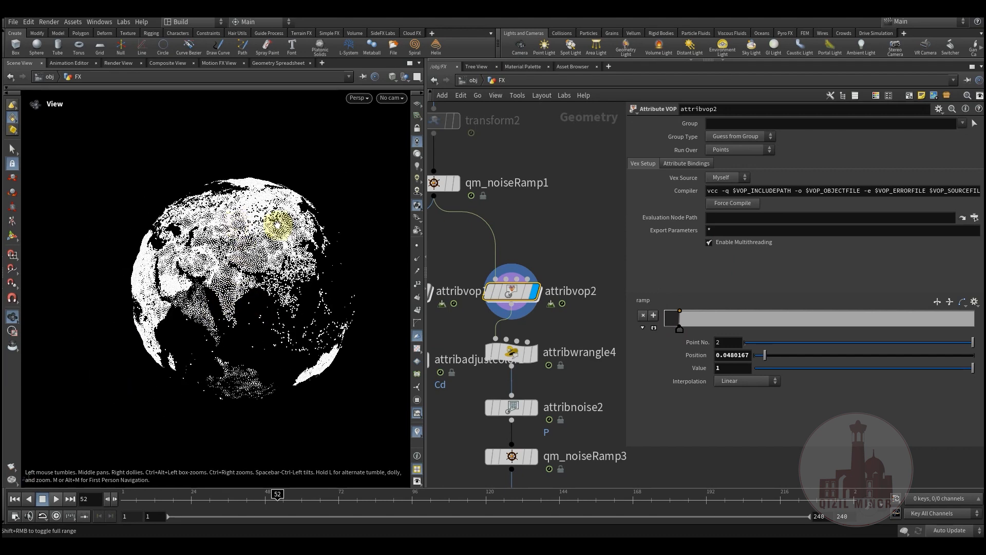
pyautogui.moveTo(513, 354)
pyautogui.click(541, 329)
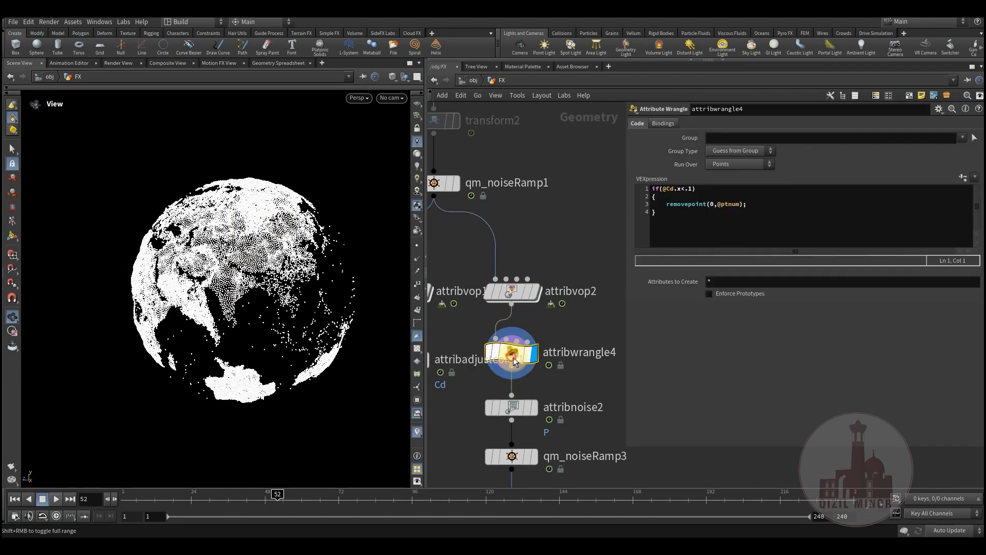
pyautogui.moveTo(282, 319); pyautogui.dragTo(398, 332)
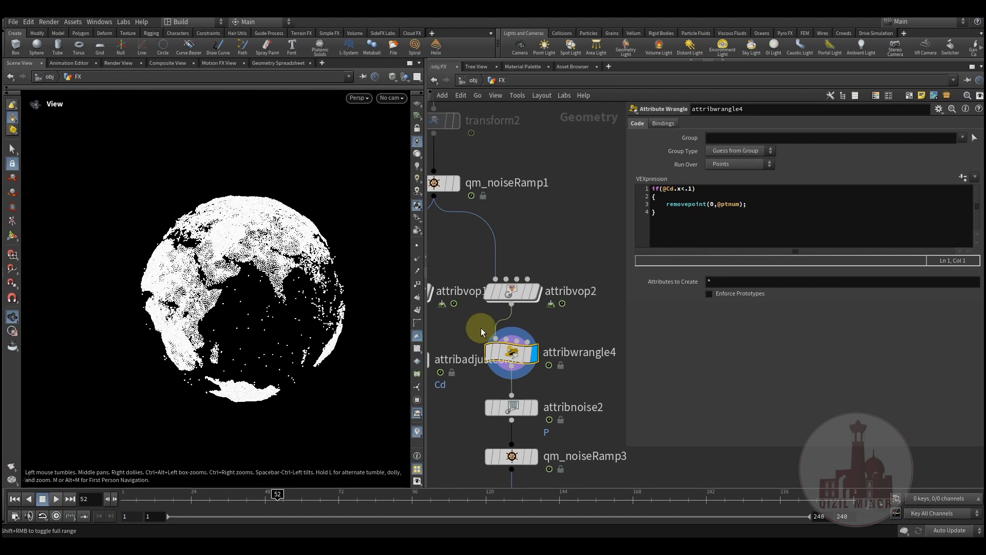
# - Display attribnoise2 with its parameters and scrub the timeline to preview the noise on the landmass points
pyautogui.scroll(-3, 555, 354)
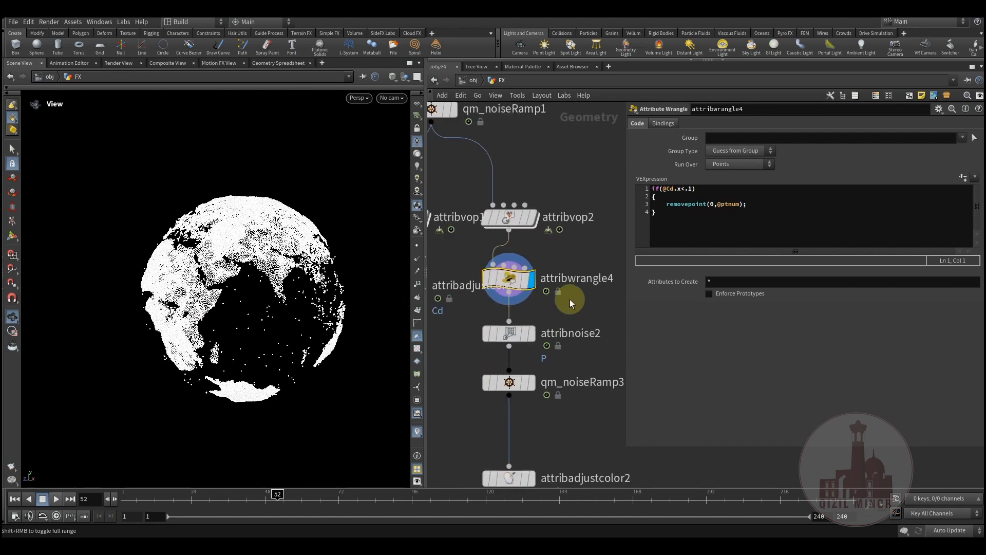
pyautogui.click(525, 331)
pyautogui.moveTo(511, 395); pyautogui.dragTo(466, 349, button='middle')
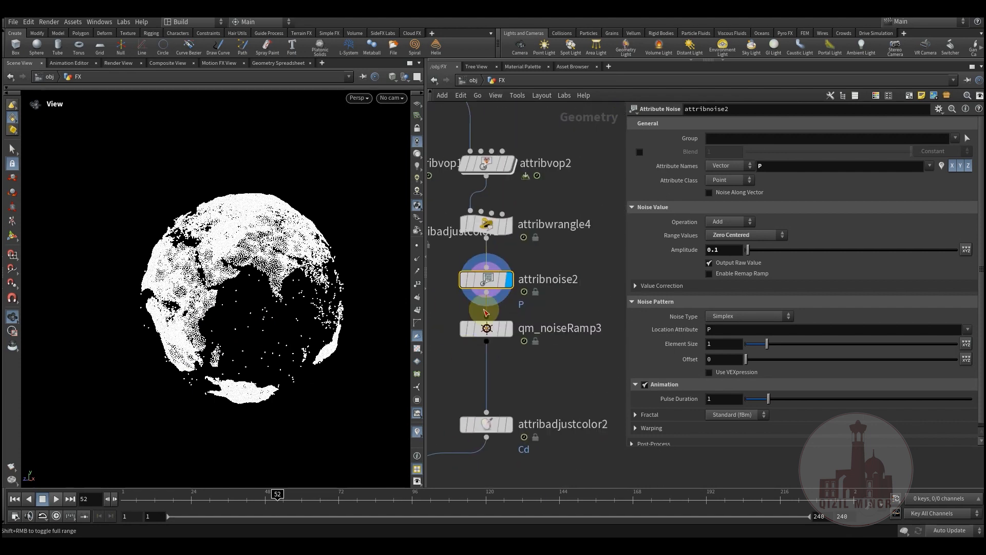
pyautogui.moveTo(248, 503); pyautogui.dragTo(415, 507)
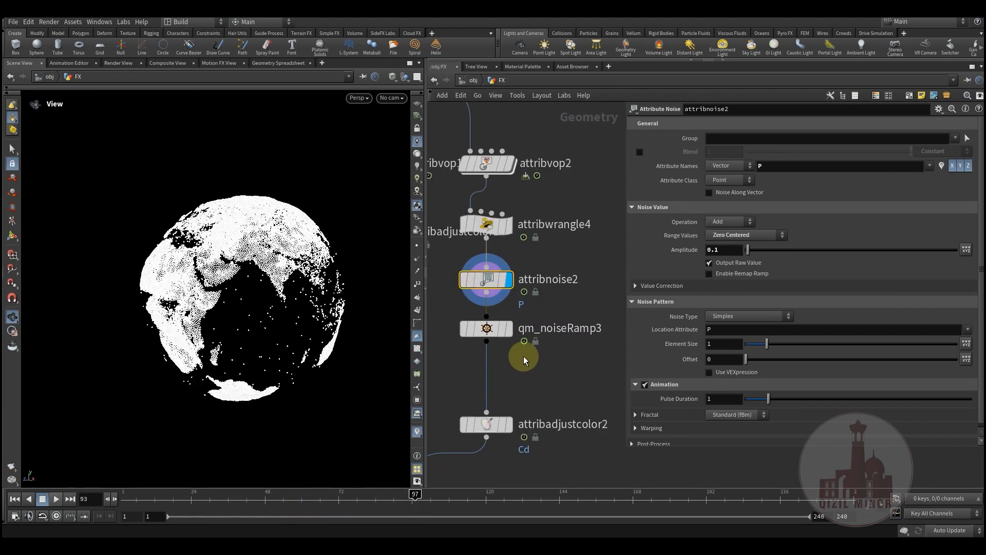
# - Display qm_noiseRamp3, examine its ramp and point sort settings, and scrub the timeline to preview its animated point pattern
pyautogui.click(508, 338)
pyautogui.moveTo(457, 374); pyautogui.dragTo(540, 327, button='middle')
pyautogui.scroll(-2, 493, 343)
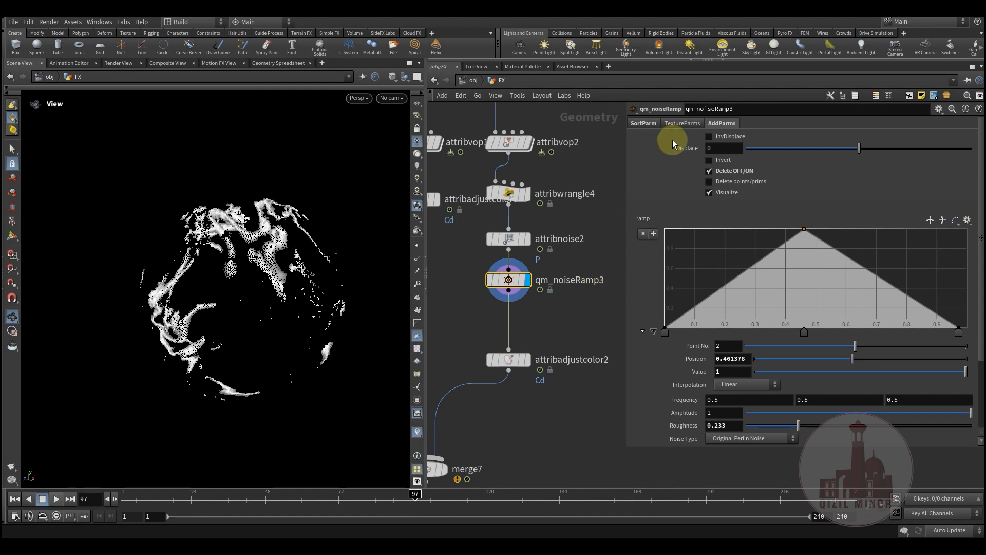
pyautogui.click(643, 124)
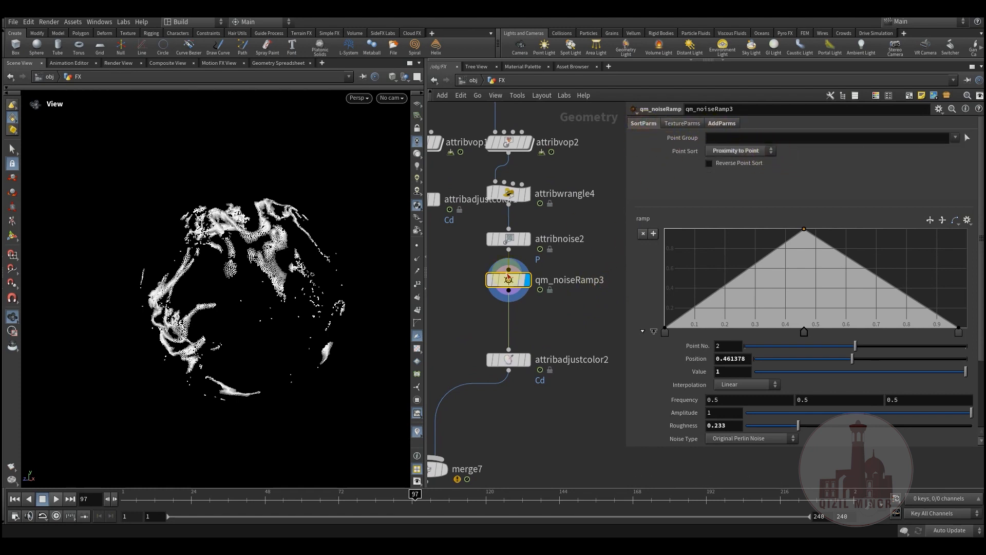
pyautogui.click(543, 335)
pyautogui.moveTo(543, 329); pyautogui.dragTo(533, 350, button='middle')
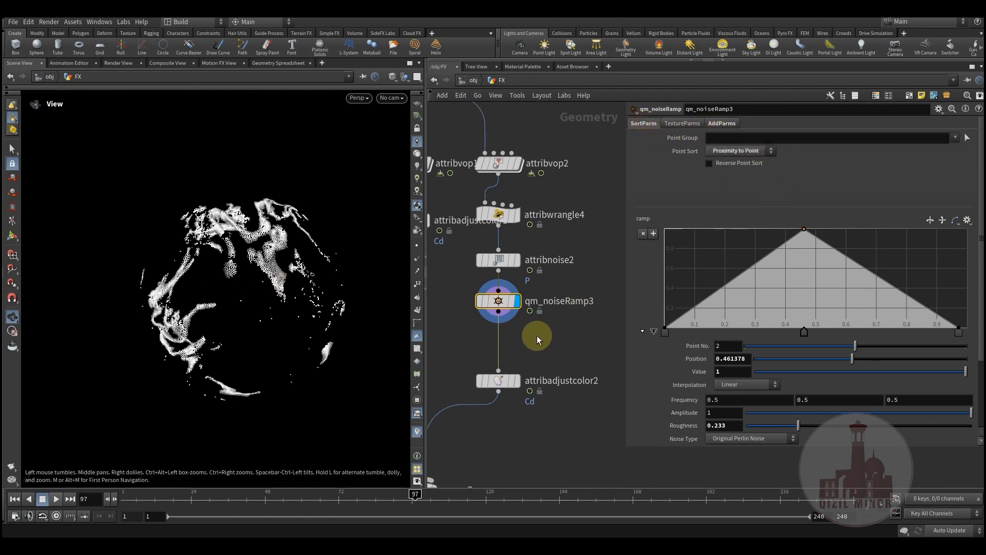
pyautogui.moveTo(504, 379)
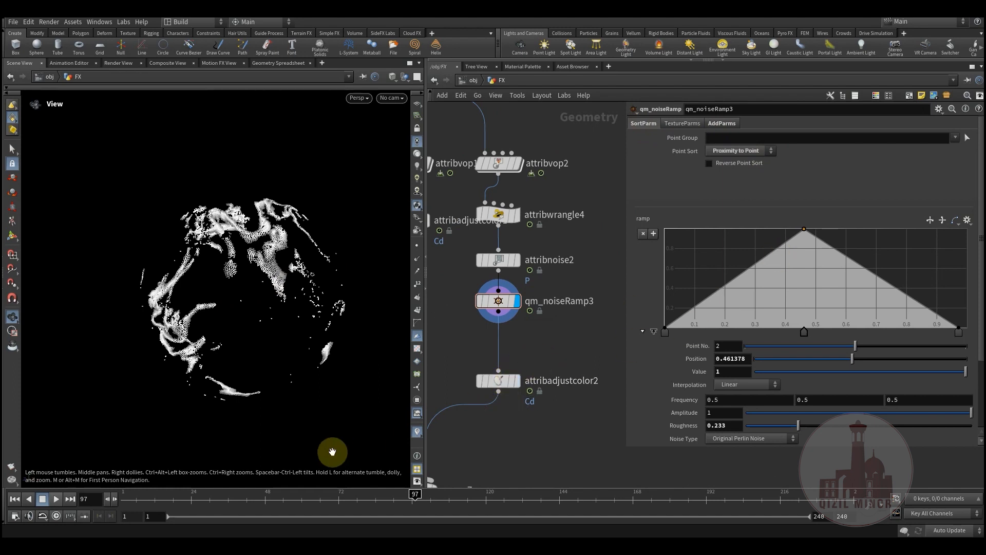
pyautogui.moveTo(260, 498); pyautogui.dragTo(474, 500)
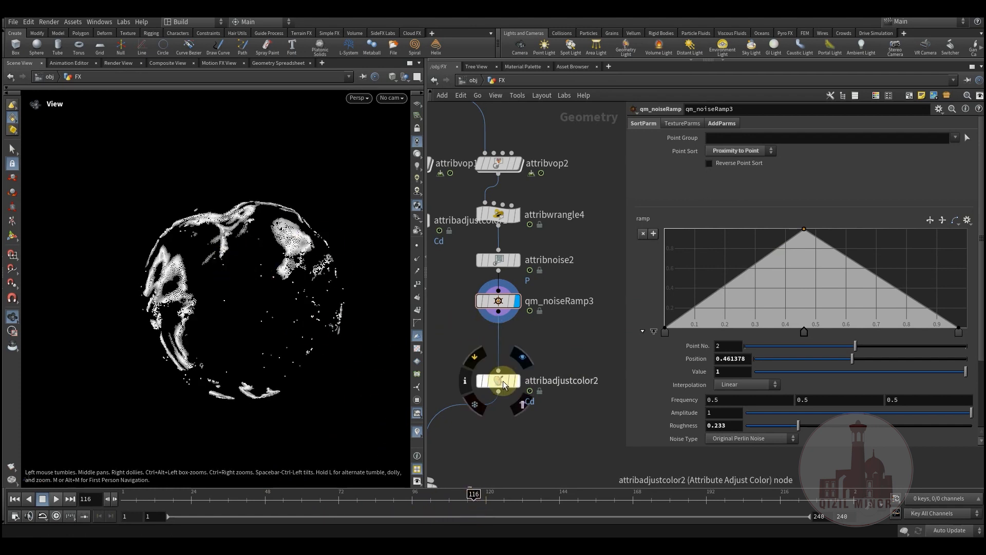
# - Display attribadjustcolor2 and the combined merge7 output, and scrub the timeline to preview the merged globe
pyautogui.click(534, 371)
pyautogui.moveTo(558, 296); pyautogui.dragTo(605, 199, button='middle')
pyautogui.moveTo(543, 360); pyautogui.dragTo(560, 303, button='middle')
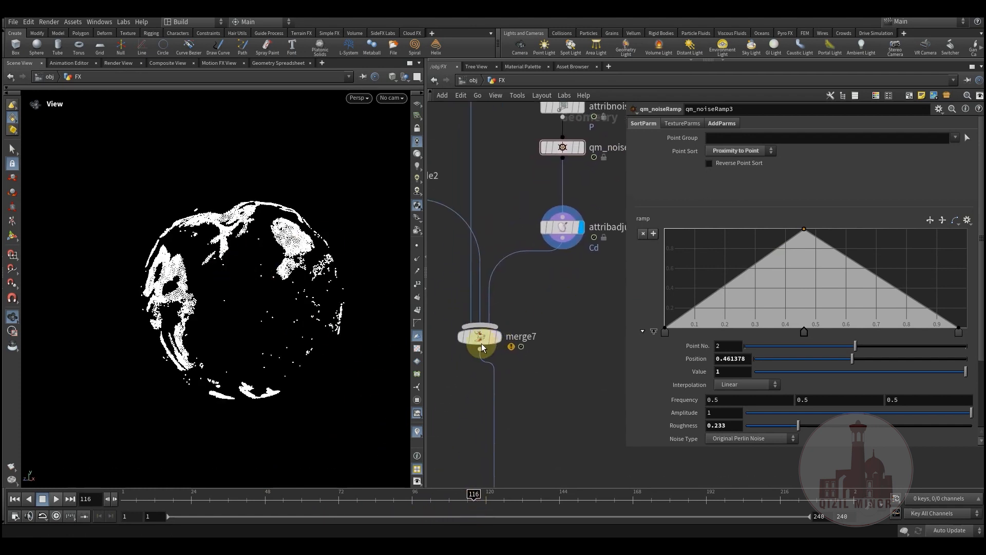
pyautogui.click(511, 315)
pyautogui.moveTo(220, 502); pyautogui.dragTo(399, 508)
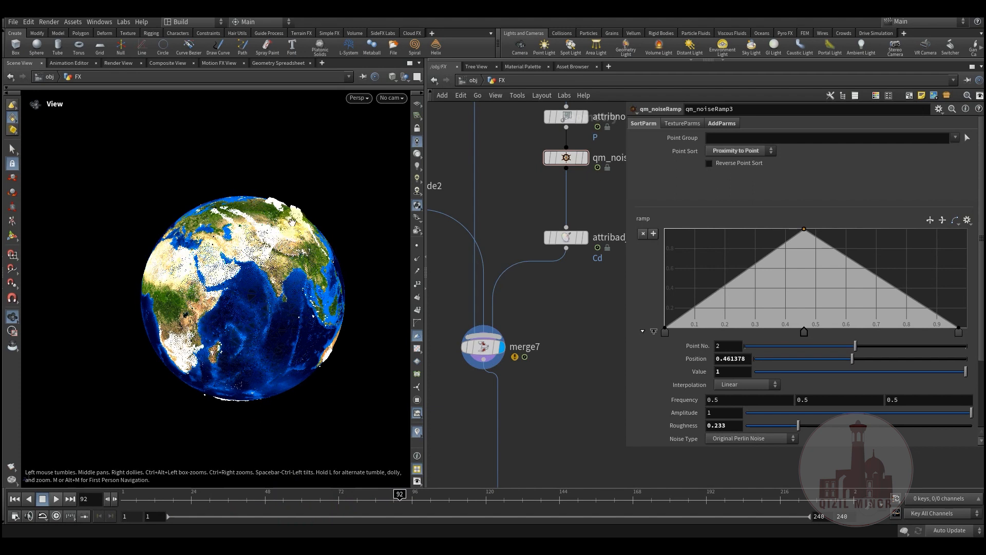
# - Insert a Transform node between qm_noiseRamp3 and attribadjustcolor2
pyautogui.moveTo(520, 288); pyautogui.dragTo(485, 369, button='middle')
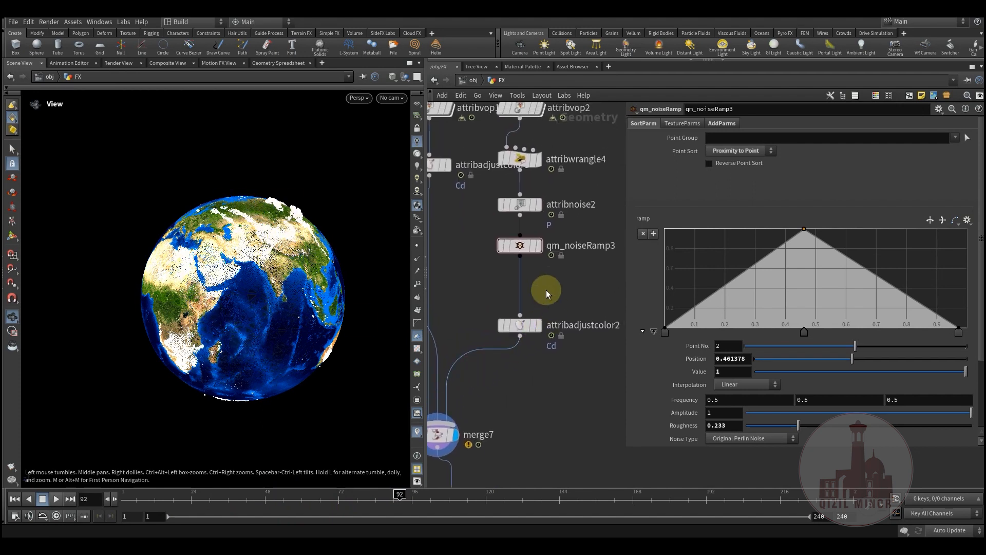
pyautogui.press('Tab')
pyautogui.write('tr')
pyautogui.click(635, 245)
pyautogui.click(520, 291)
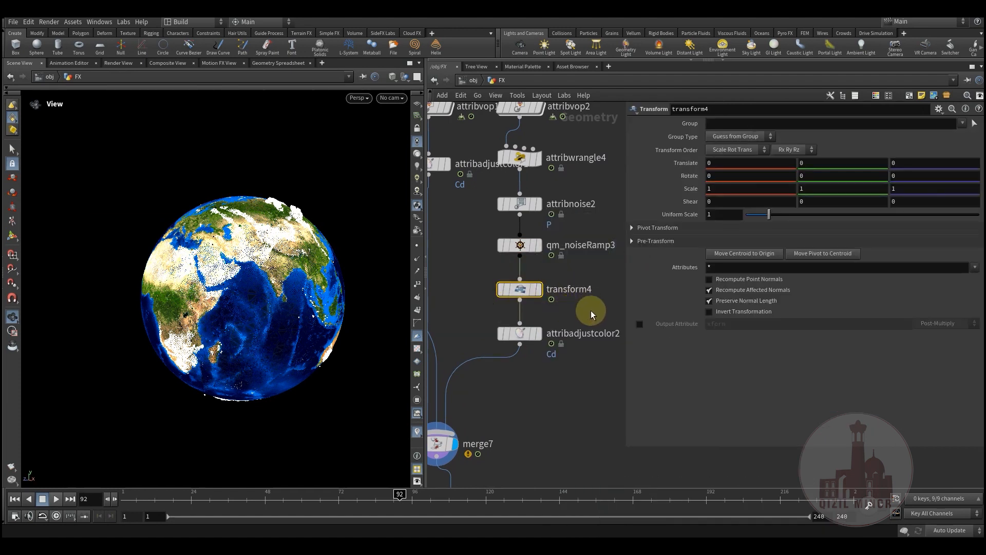
# - Set the new Transform node's Uniform Scale to 1.012 and scrub the timeline to check the raised points on the globe
pyautogui.moveTo(722, 216); pyautogui.dragTo(722, 220, button='middle')
pyautogui.moveTo(724, 255); pyautogui.dragTo(785, 261, button='middle')
pyautogui.moveTo(214, 498)
pyautogui.mouseDown()
pyautogui.moveTo(447, 497)
pyautogui.moveTo(400, 496)
pyautogui.mouseUp()
pyautogui.scroll(10, 308, 346)
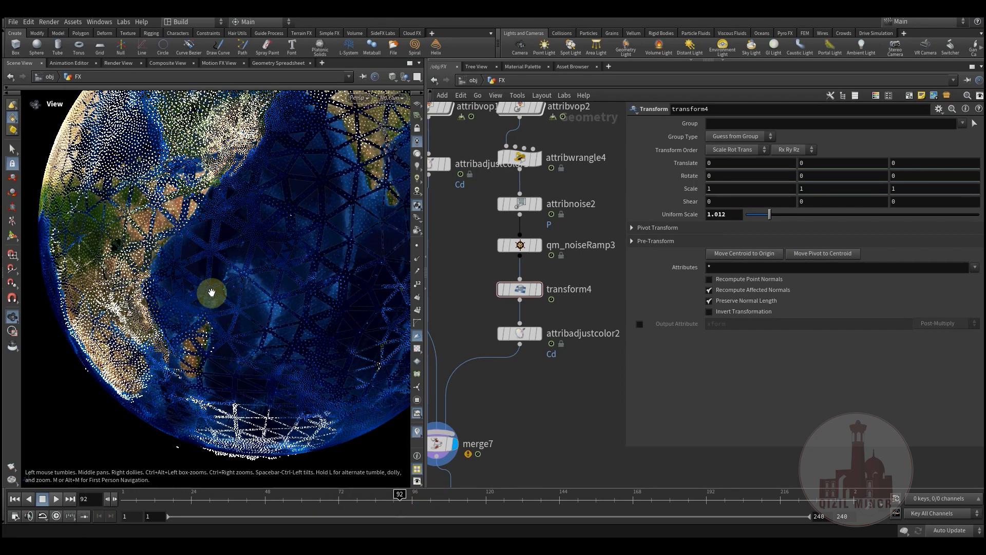
pyautogui.moveTo(274, 309); pyautogui.dragTo(254, 235)
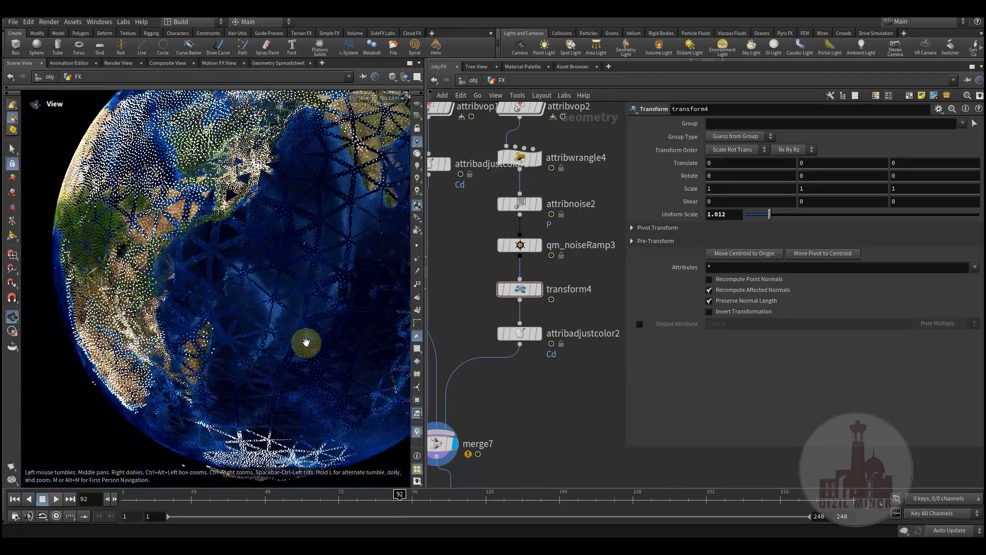
# - Display uvquickshade2 to inspect the textured triangle pieces alone, and switch the display back to merge7
pyautogui.moveTo(499, 400); pyautogui.dragTo(619, 395, button='middle')
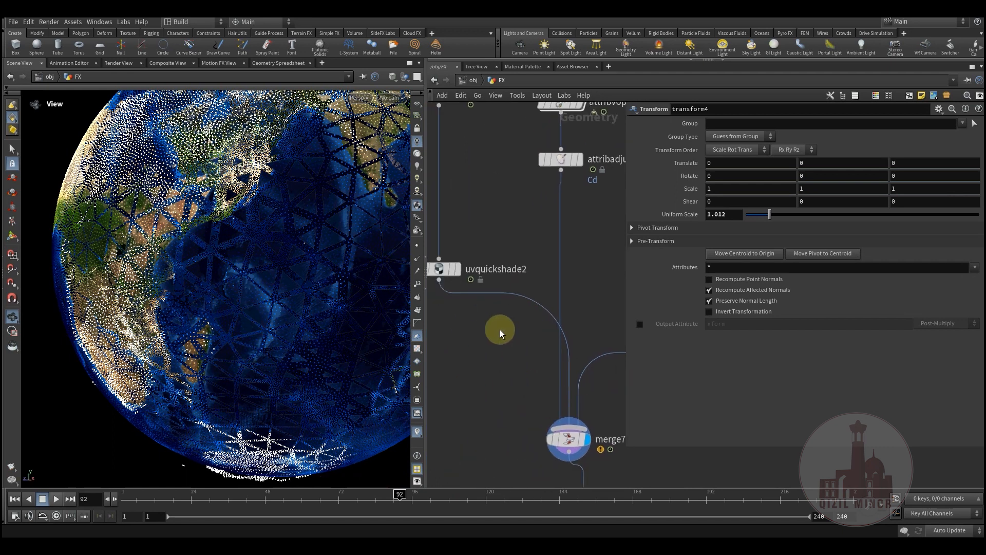
pyautogui.moveTo(501, 331); pyautogui.dragTo(550, 378, button='middle')
pyautogui.click(503, 316)
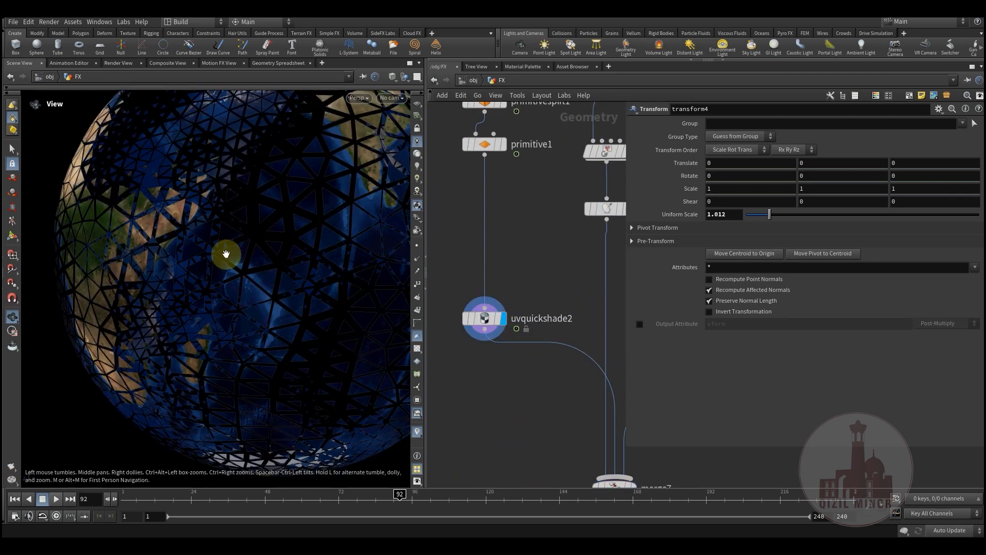
pyautogui.moveTo(519, 361); pyautogui.dragTo(443, 244, button='middle')
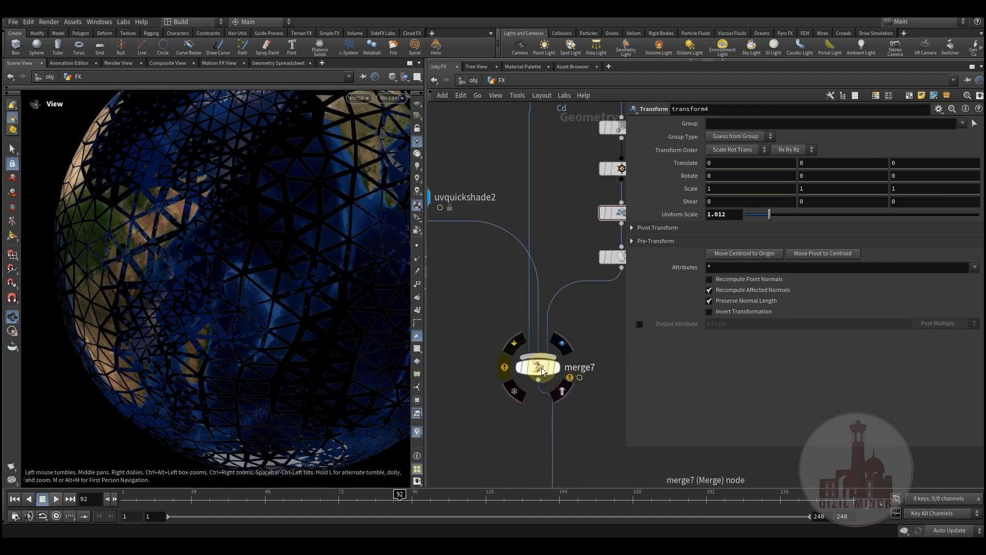
pyautogui.click(565, 345)
# - Examine the merged globe from close range and from several angles while scrubbing the timeline
pyautogui.moveTo(282, 303); pyautogui.dragTo(328, 317, button='right')
pyautogui.moveTo(328, 317); pyautogui.dragTo(243, 450)
pyautogui.moveTo(229, 501); pyautogui.dragTo(345, 499)
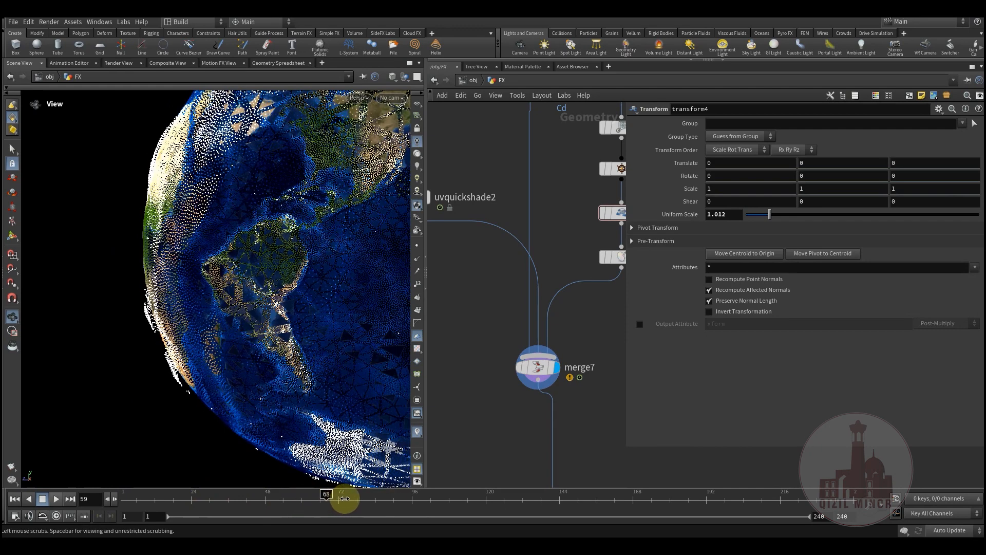
pyautogui.moveTo(264, 308); pyautogui.dragTo(221, 323, button='middle')
pyautogui.moveTo(220, 323); pyautogui.dragTo(351, 475, button='right')
pyautogui.moveTo(351, 311); pyautogui.dragTo(314, 310, button='middle')
pyautogui.moveTo(260, 332); pyautogui.dragTo(319, 438, button='right')
pyautogui.moveTo(268, 508)
pyautogui.mouseDown()
pyautogui.moveTo(354, 505)
pyautogui.moveTo(278, 501)
pyautogui.mouseUp()
pyautogui.scroll(-6, 460, 366)
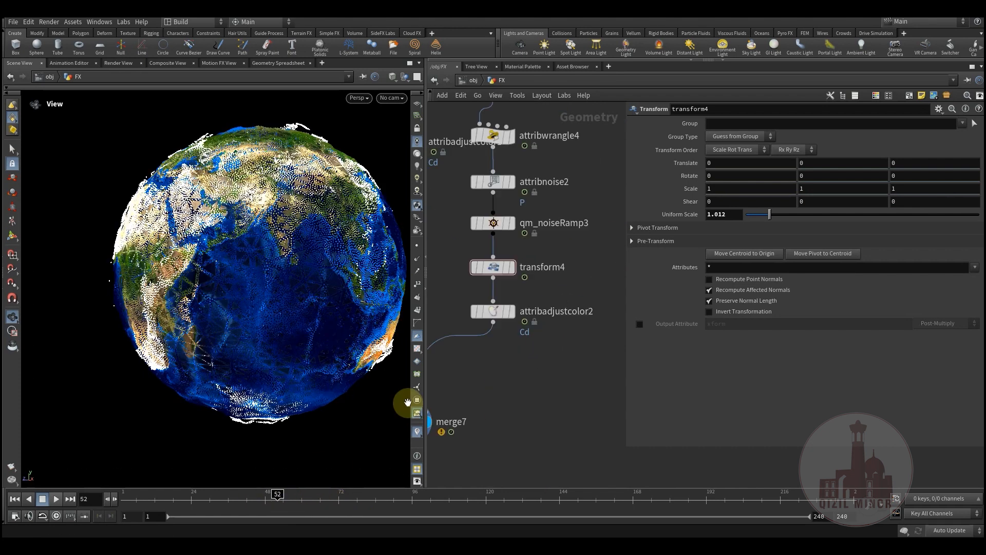
# - Display color1 below merge5 and scrub the timeline to preview the animated blue globe grid lines
pyautogui.scroll(8, 507, 389)
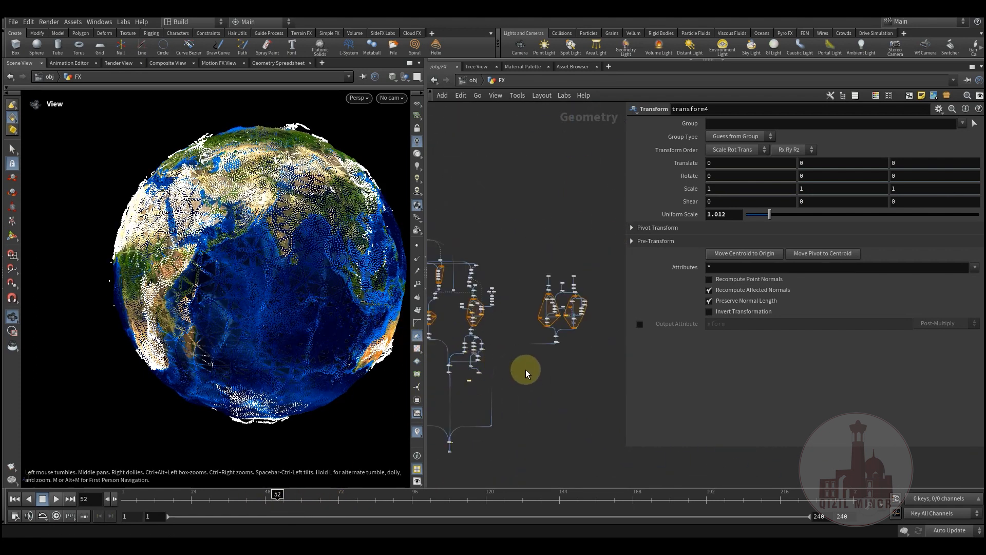
pyautogui.scroll(3, 503, 374)
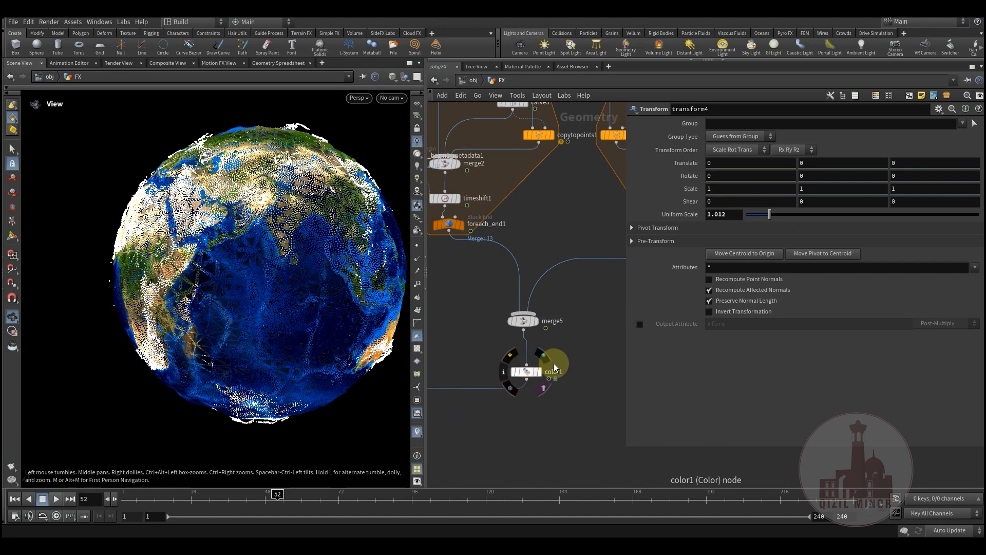
pyautogui.click(535, 373)
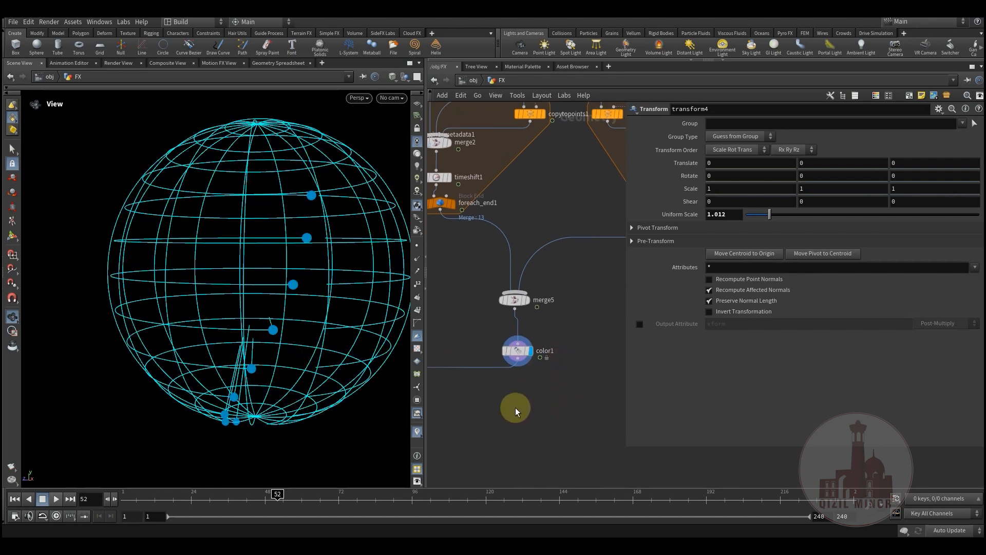
pyautogui.moveTo(147, 495); pyautogui.dragTo(222, 501)
# - Display the source sphere nodes at the start of the two grid-line branches to inspect their curves
pyautogui.moveTo(530, 240); pyautogui.dragTo(551, 373, button='middle')
pyautogui.scroll(-5, 551, 373)
pyautogui.moveTo(527, 173); pyautogui.dragTo(492, 252, button='middle')
pyautogui.scroll(3, 493, 253)
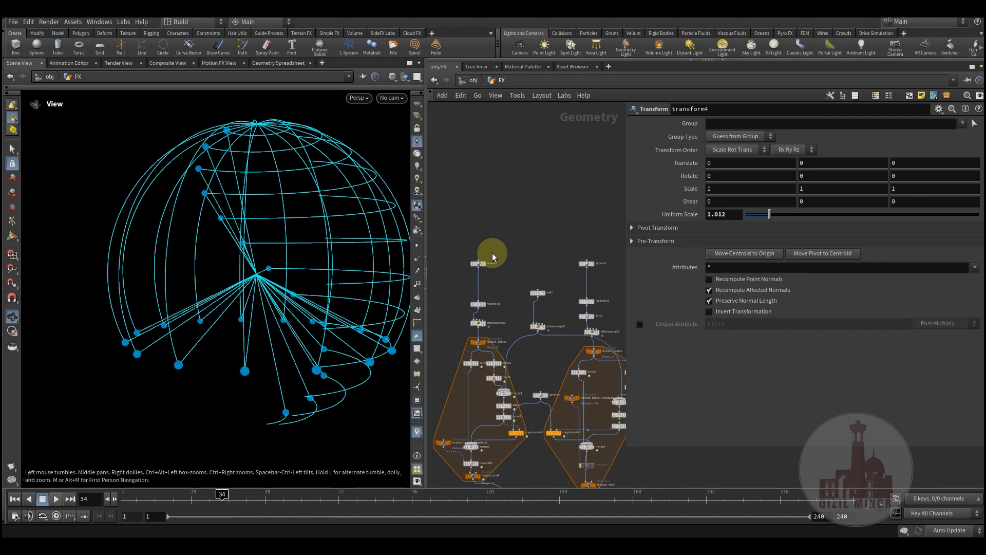
pyautogui.click(481, 268)
pyautogui.moveTo(594, 281); pyautogui.dragTo(551, 275, button='middle')
pyautogui.click(586, 274)
pyautogui.click(724, 213)
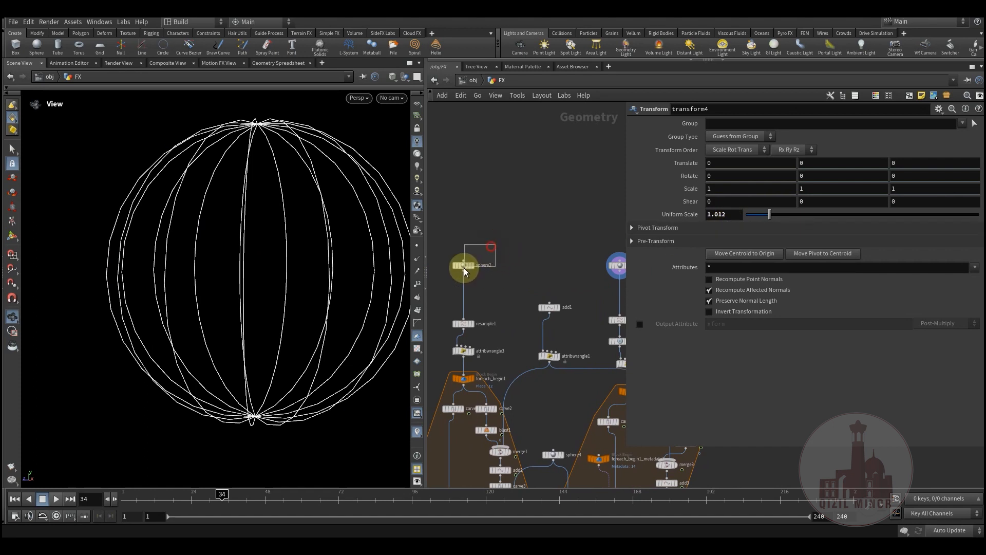
# - Compare the connectivity and scale parameters of the source spheres sphere2 and sphere3
pyautogui.moveTo(495, 246); pyautogui.dragTo(464, 267)
pyautogui.moveTo(526, 313); pyautogui.dragTo(558, 292, button='middle')
pyautogui.moveTo(535, 242); pyautogui.dragTo(490, 272)
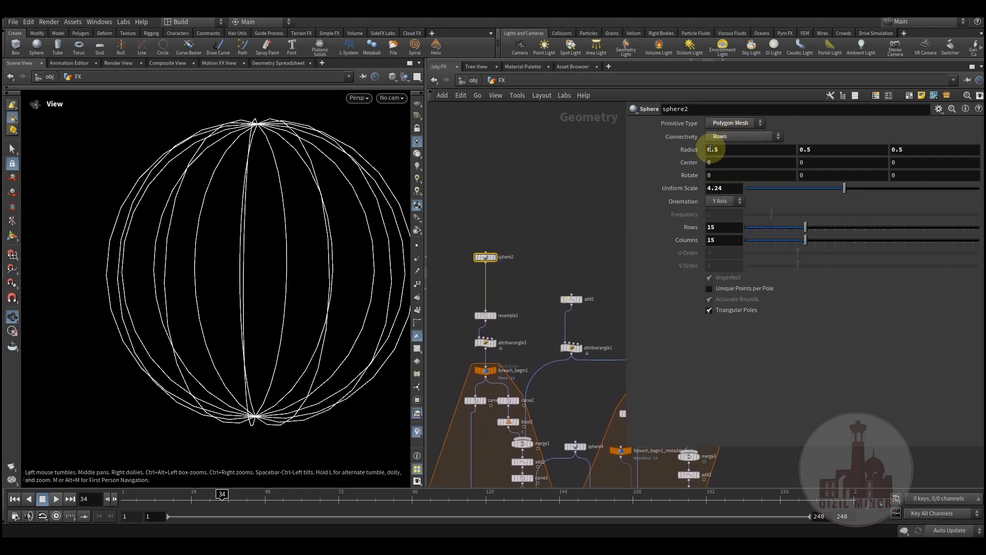
pyautogui.moveTo(577, 249); pyautogui.dragTo(475, 276, button='middle')
pyautogui.moveTo(503, 261); pyautogui.dragTo(564, 292)
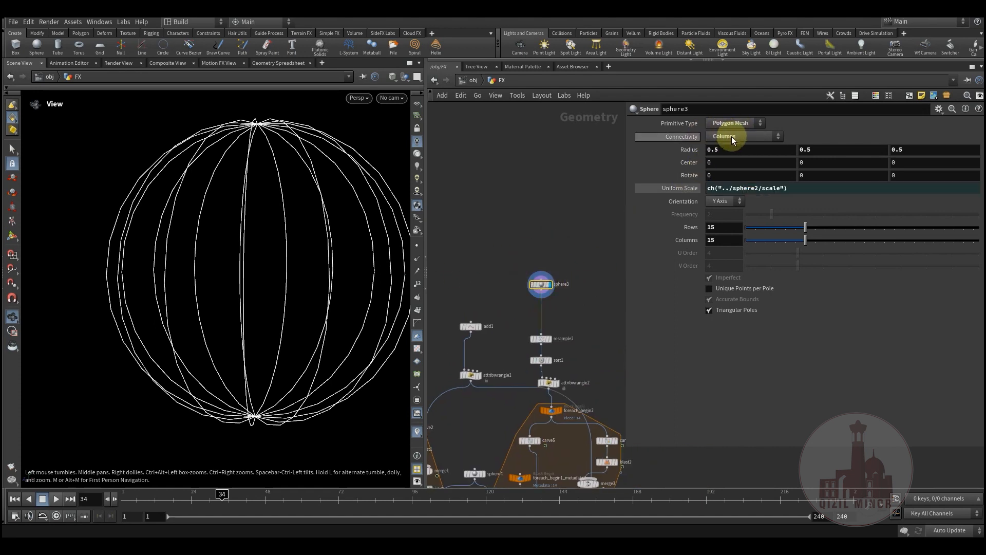
pyautogui.moveTo(576, 195); pyautogui.dragTo(660, 162, button='middle')
pyautogui.moveTo(537, 195); pyautogui.dragTo(483, 259)
pyautogui.moveTo(523, 257); pyautogui.dragTo(447, 268, button='middle')
pyautogui.moveTo(524, 240); pyautogui.dragTo(588, 275)
pyautogui.moveTo(522, 250); pyautogui.dragTo(571, 229, button='middle')
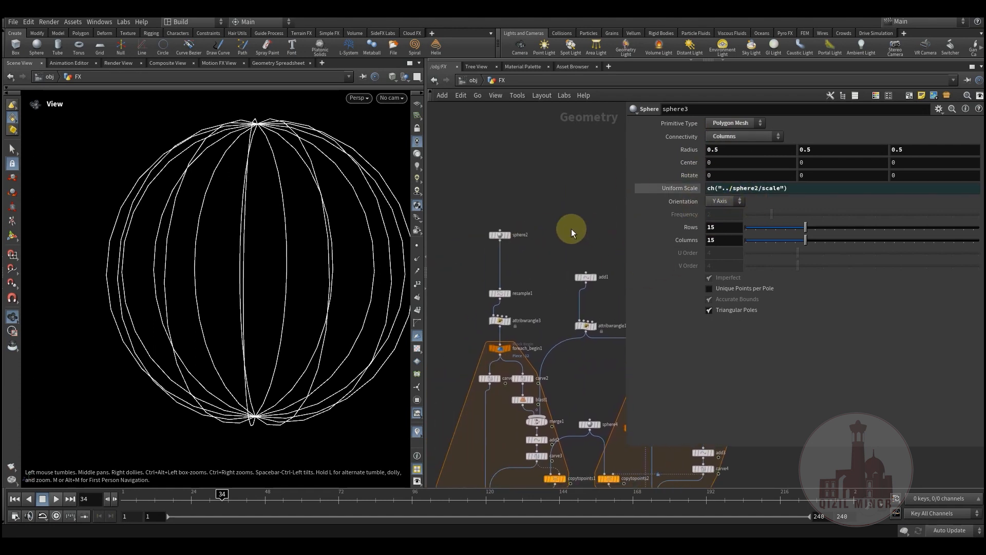
# - Inspect the point settings of the add1 node between the two grid-line branches
pyautogui.moveTo(545, 260); pyautogui.dragTo(512, 220, button='middle')
pyautogui.scroll(3, 502, 235)
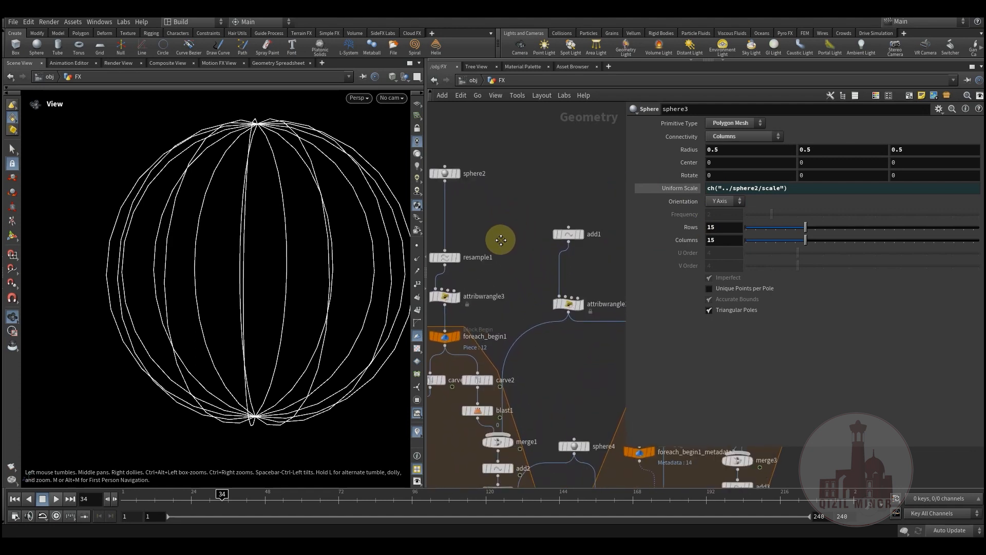
pyautogui.moveTo(592, 244); pyautogui.dragTo(565, 264)
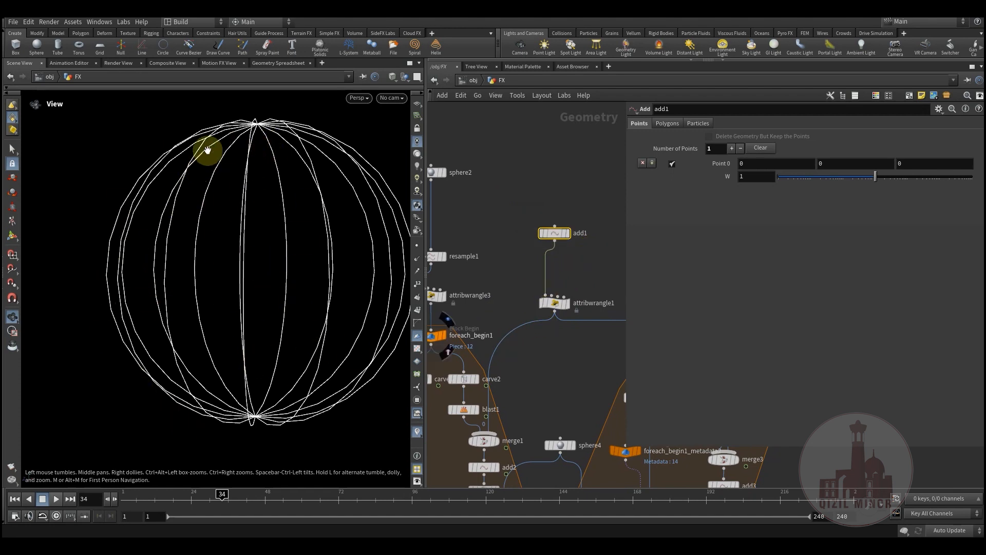
# - Display resample1 and examine the VEX expressions in attribwrangle3 and attribwrangle1
pyautogui.moveTo(543, 250); pyautogui.dragTo(581, 195, button='middle')
pyautogui.scroll(2, 503, 253)
pyautogui.click(495, 225)
pyautogui.click(491, 262)
pyautogui.moveTo(543, 257); pyautogui.dragTo(566, 198, button='middle')
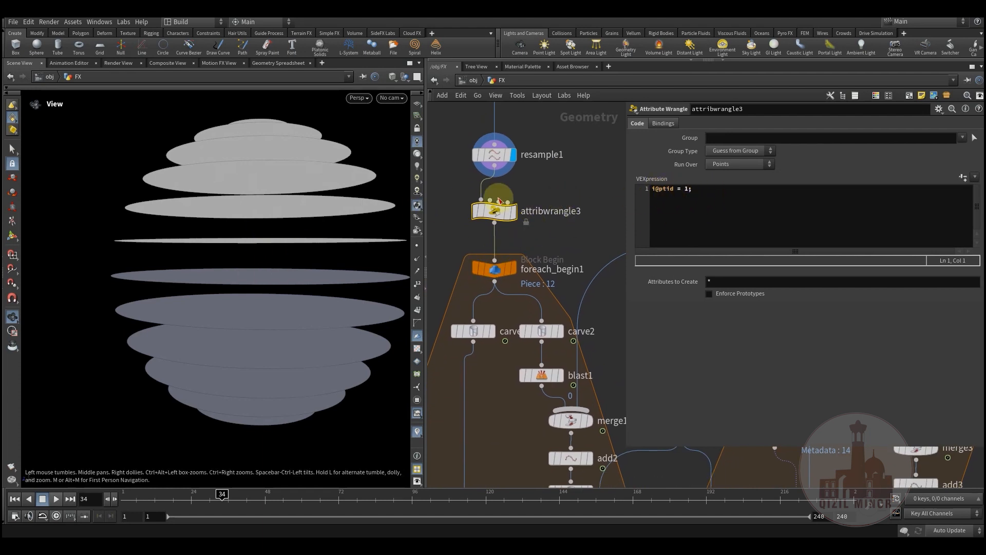
pyautogui.moveTo(507, 212)
pyautogui.moveTo(485, 217); pyautogui.dragTo(514, 223, button='middle')
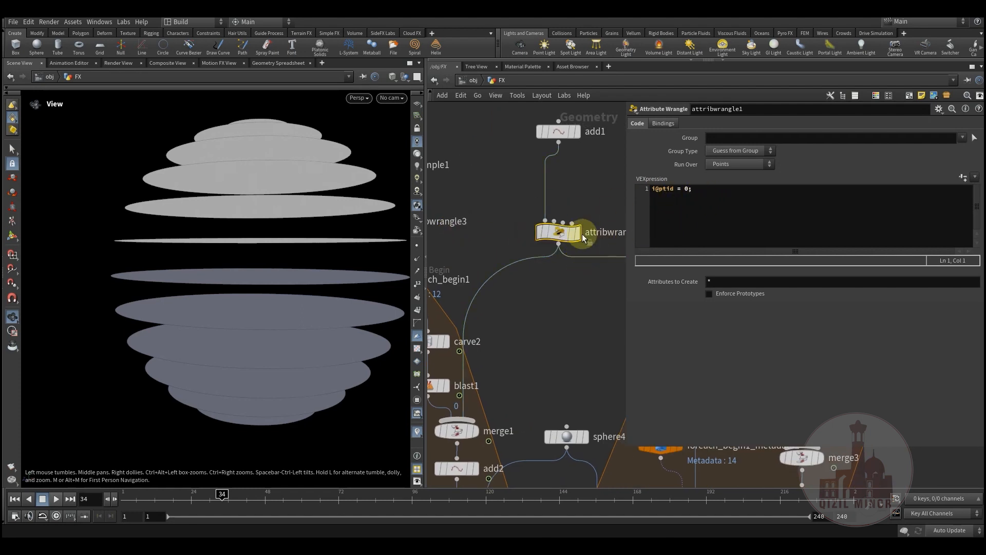
pyautogui.scroll(-3, 538, 230)
pyautogui.moveTo(496, 234); pyautogui.dragTo(530, 239, button='middle')
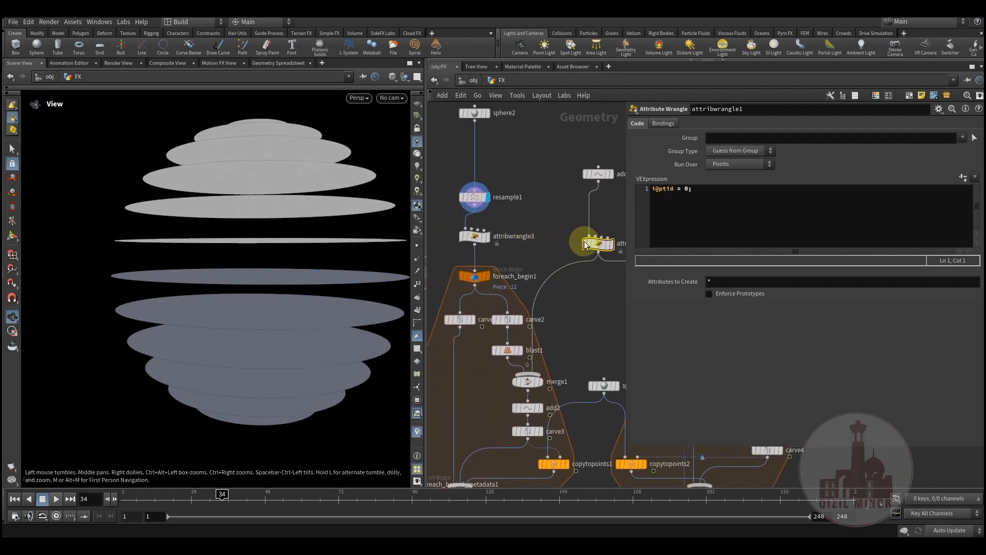
pyautogui.moveTo(591, 244)
# - Display foreach_begin1 to inspect the single piece entering the first for-each loop
pyautogui.scroll(-5, 531, 220)
pyautogui.moveTo(532, 225); pyautogui.dragTo(454, 263, button='middle')
pyautogui.scroll(3, 516, 260)
pyautogui.moveTo(532, 240); pyautogui.dragTo(470, 249, button='middle')
pyautogui.scroll(2, 495, 265)
pyautogui.moveTo(501, 211); pyautogui.dragTo(548, 207, button='middle')
pyautogui.moveTo(491, 227)
pyautogui.click(518, 212)
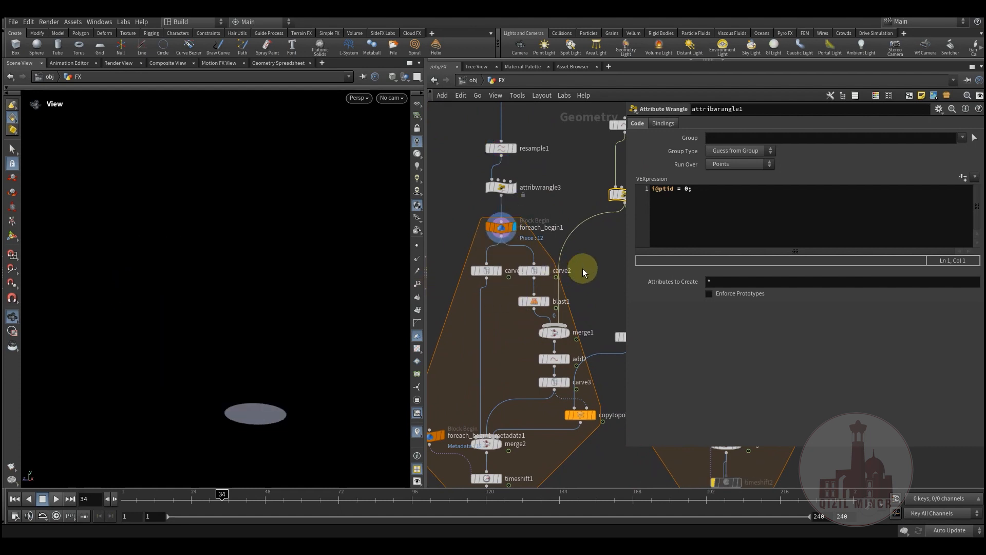
# - Display carve1, open its parameters and scrub the timeline to preview the animated ring drawing
pyautogui.moveTo(582, 268); pyautogui.dragTo(606, 211, button='middle')
pyautogui.click(524, 212)
pyautogui.click(511, 213)
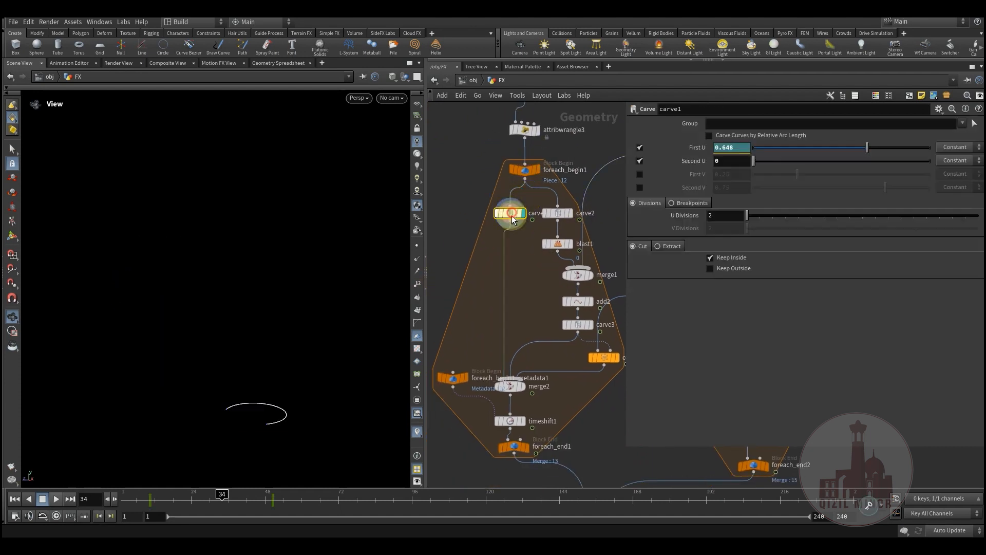
pyautogui.moveTo(133, 500); pyautogui.dragTo(261, 499)
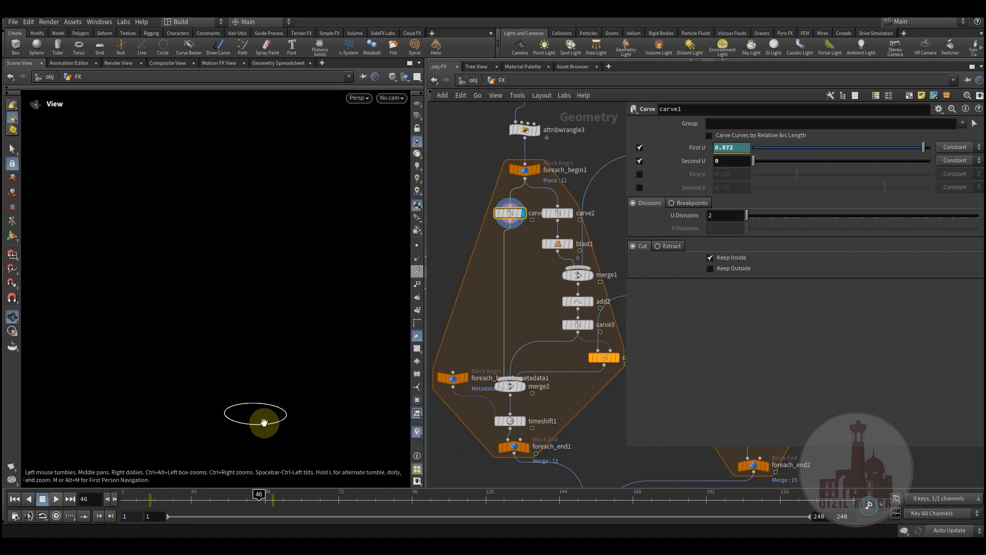
# - Inspect the parameters of carve2, display it and scrub the timeline to preview its extracted points
pyautogui.click(557, 214)
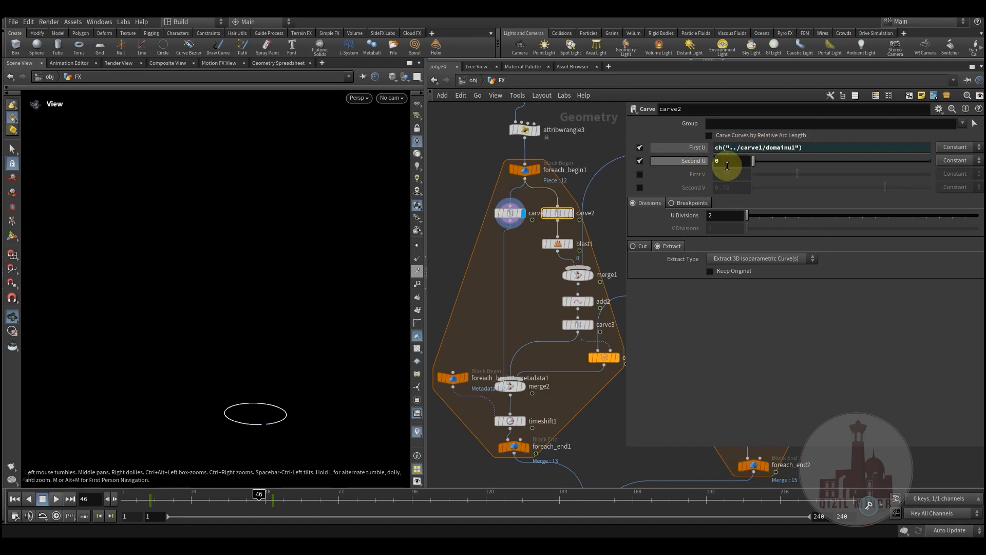
pyautogui.click(570, 213)
pyautogui.moveTo(269, 503); pyautogui.dragTo(162, 496)
pyautogui.moveTo(243, 498)
pyautogui.mouseDown()
pyautogui.moveTo(206, 496)
pyautogui.moveTo(258, 498)
pyautogui.mouseUp()
# - Display blast1 and scrub the timeline to follow the single remaining point
pyautogui.click(557, 243)
pyautogui.moveTo(225, 496); pyautogui.dragTo(199, 502)
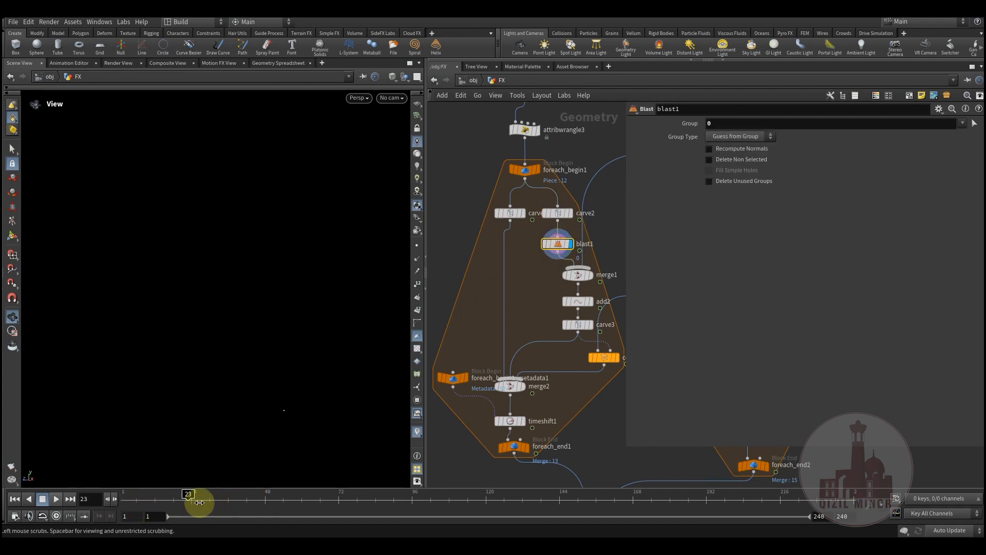
pyautogui.moveTo(293, 508); pyautogui.dragTo(237, 501)
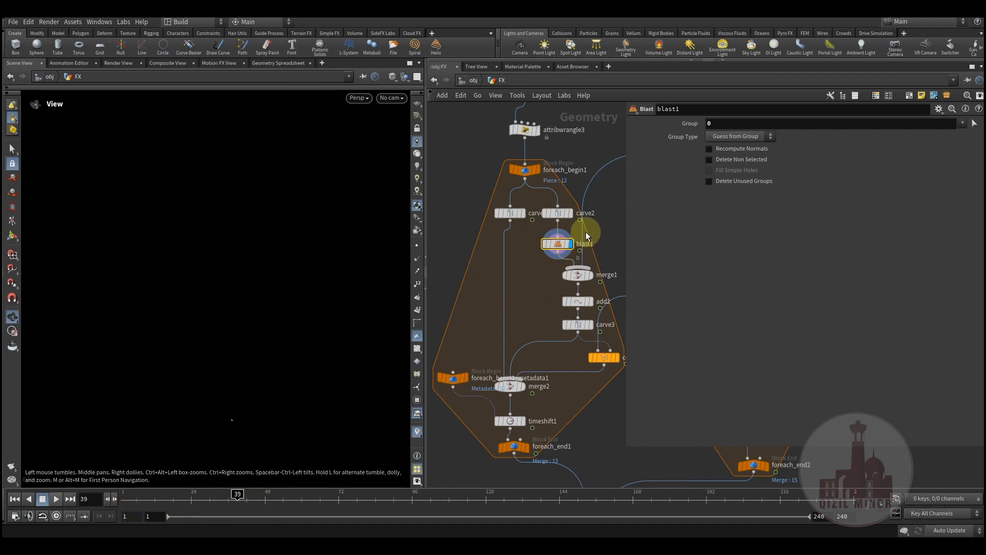
# - Display merge1 and check the point attributes in the node information of blast1
pyautogui.scroll(4, 585, 232)
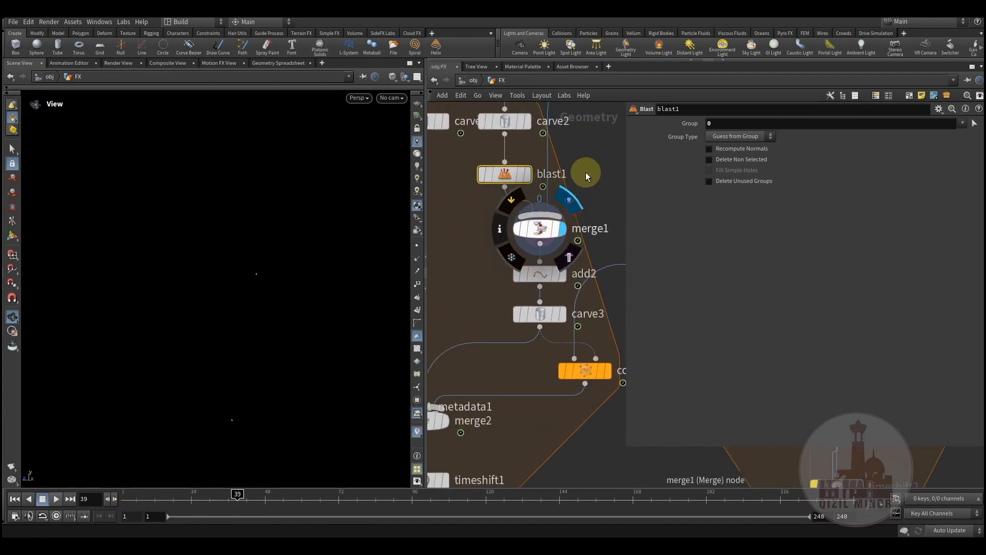
pyautogui.moveTo(586, 172); pyautogui.dragTo(572, 256, button='middle')
pyautogui.middleClick(489, 255)
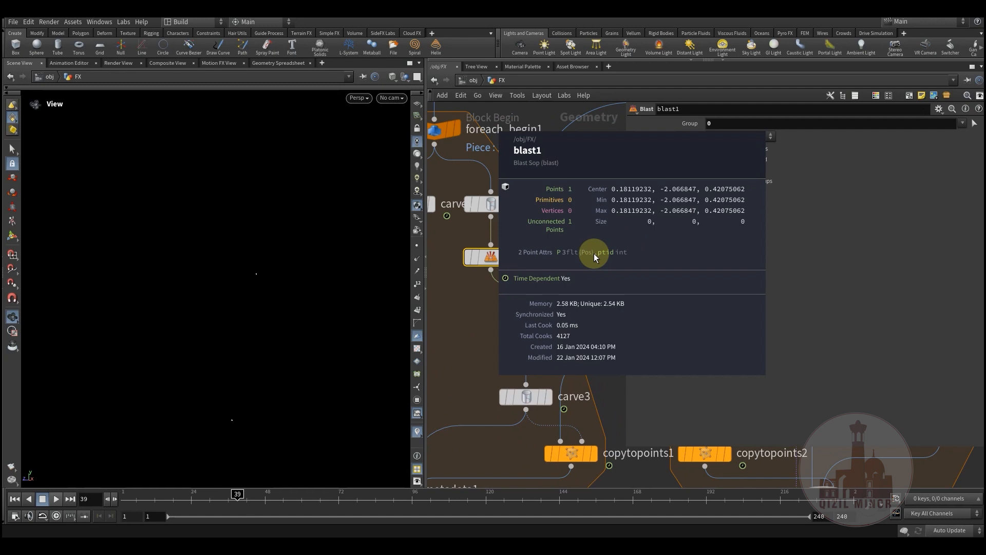
# - Display add2 and make its polygons By Attribute, using the attribute name ptid
pyautogui.moveTo(544, 361)
pyautogui.click(552, 335)
pyautogui.click(518, 360)
pyautogui.moveTo(530, 257); pyautogui.dragTo(550, 276, button='middle')
pyautogui.scroll(-3, 519, 310)
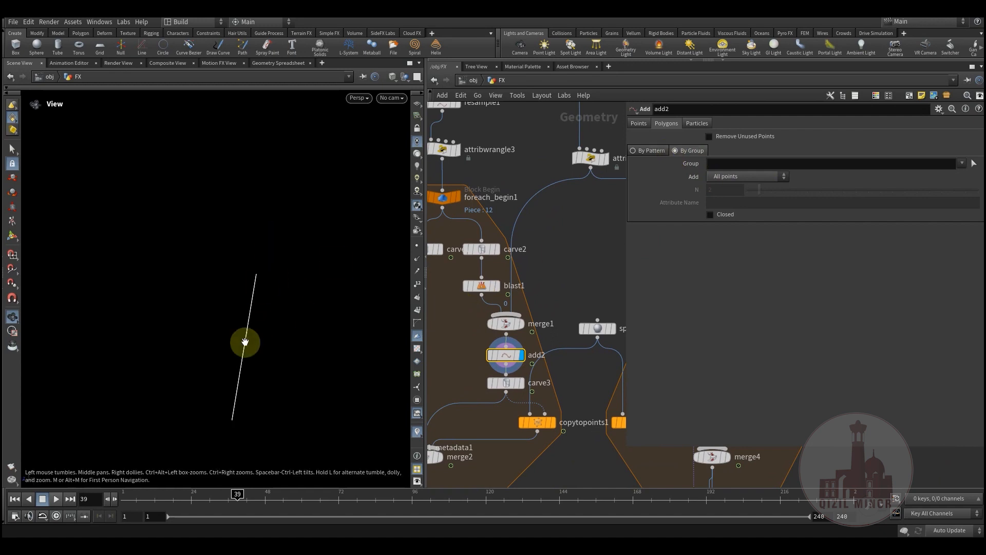
pyautogui.click(756, 177)
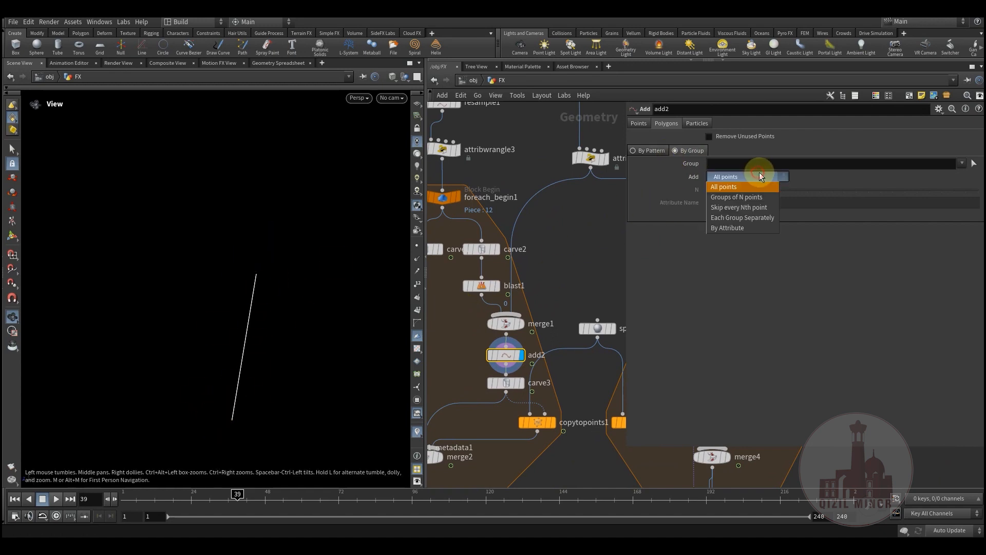
pyautogui.click(743, 226)
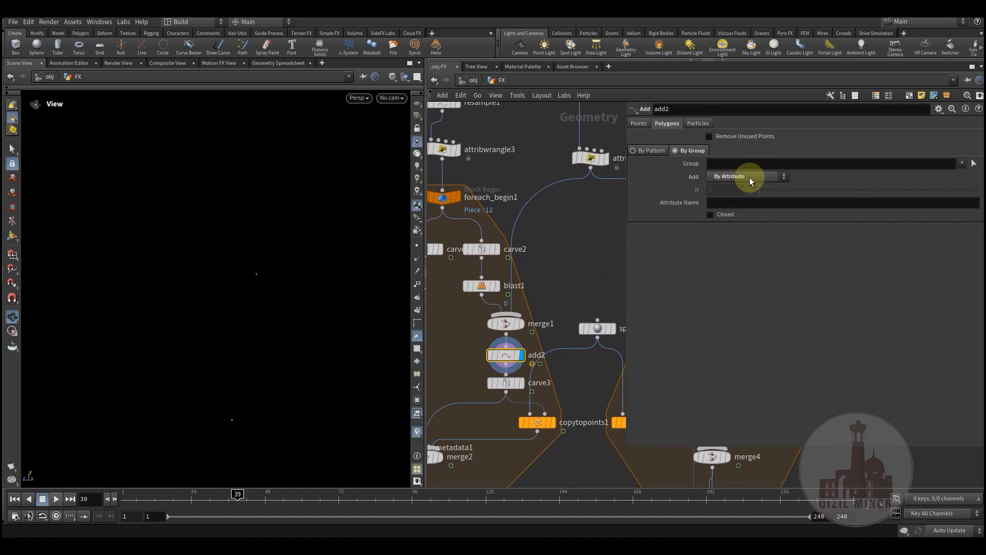
pyautogui.click(726, 204)
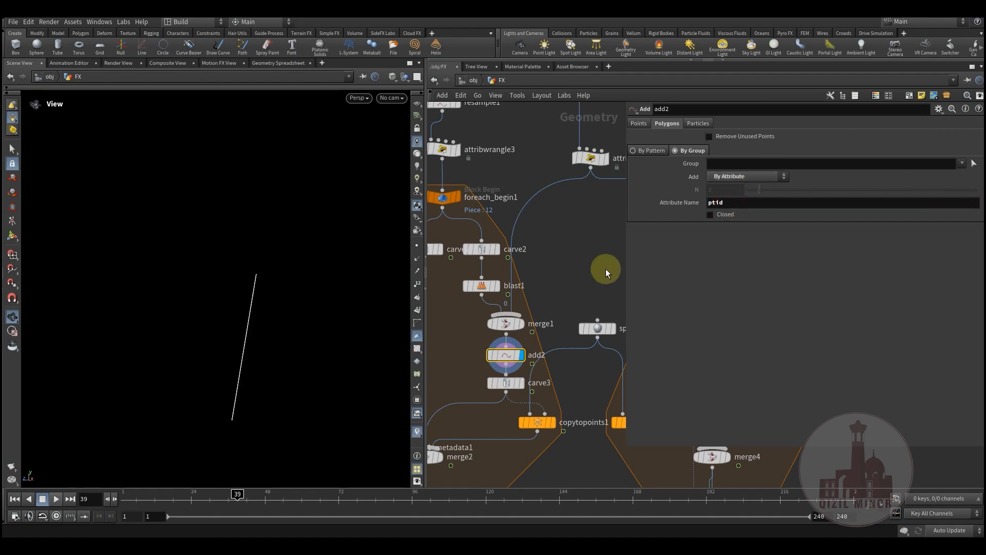
# - Display carve3, inspect its animated parameters and scrub the timeline to preview the carved line
pyautogui.moveTo(558, 244)
pyautogui.mouseDown(button='middle')
pyautogui.moveTo(554, 255)
pyautogui.moveTo(547, 230)
pyautogui.mouseUp(button='middle')
pyautogui.moveTo(596, 211); pyautogui.dragTo(549, 210, button='middle')
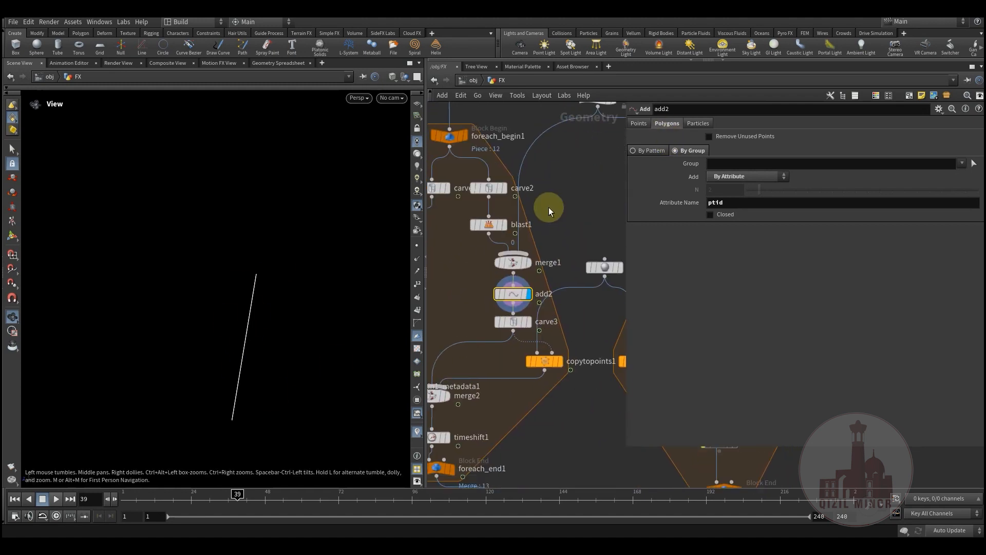
pyautogui.click(513, 322)
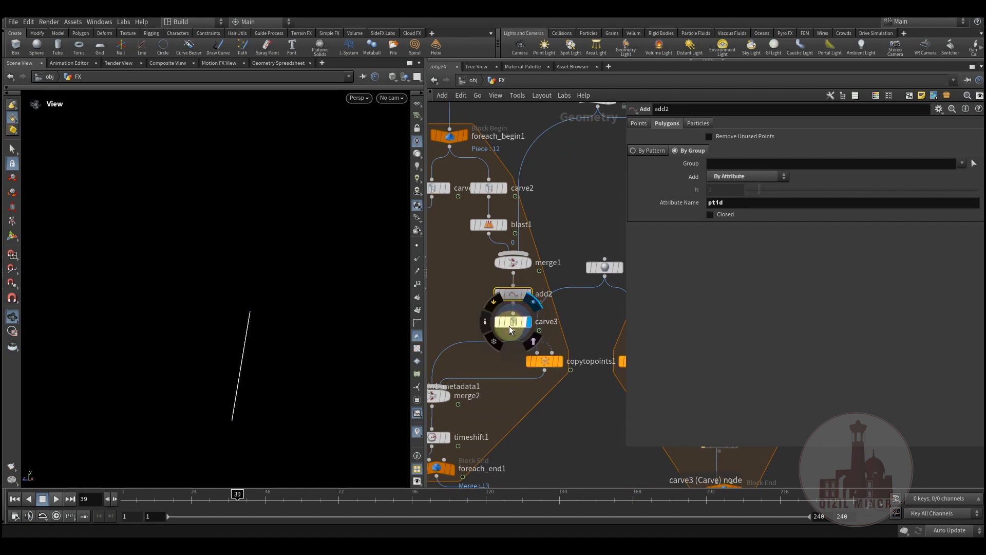
pyautogui.moveTo(288, 494); pyautogui.dragTo(174, 510)
pyautogui.moveTo(564, 439); pyautogui.dragTo(500, 423, button='middle')
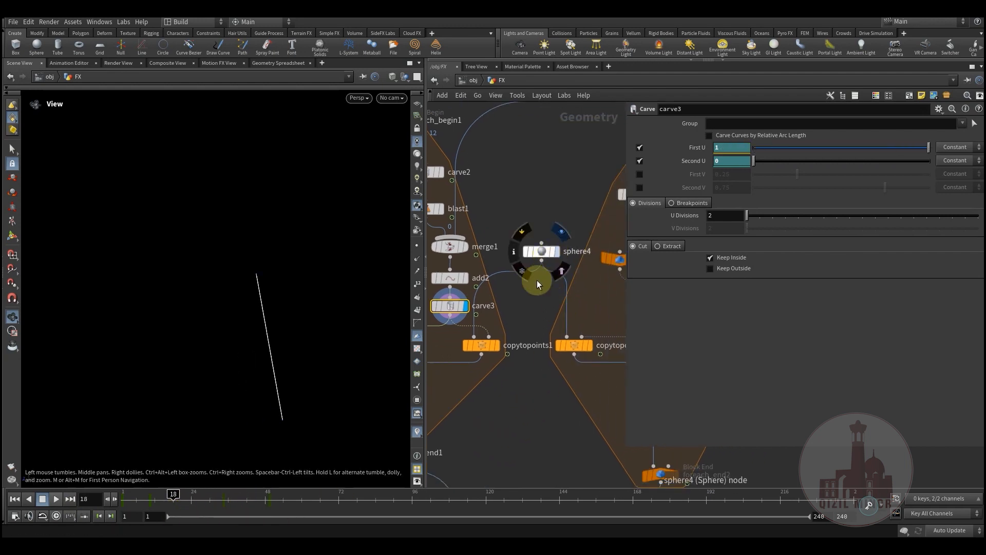
pyautogui.moveTo(528, 313); pyautogui.dragTo(560, 286, button='middle')
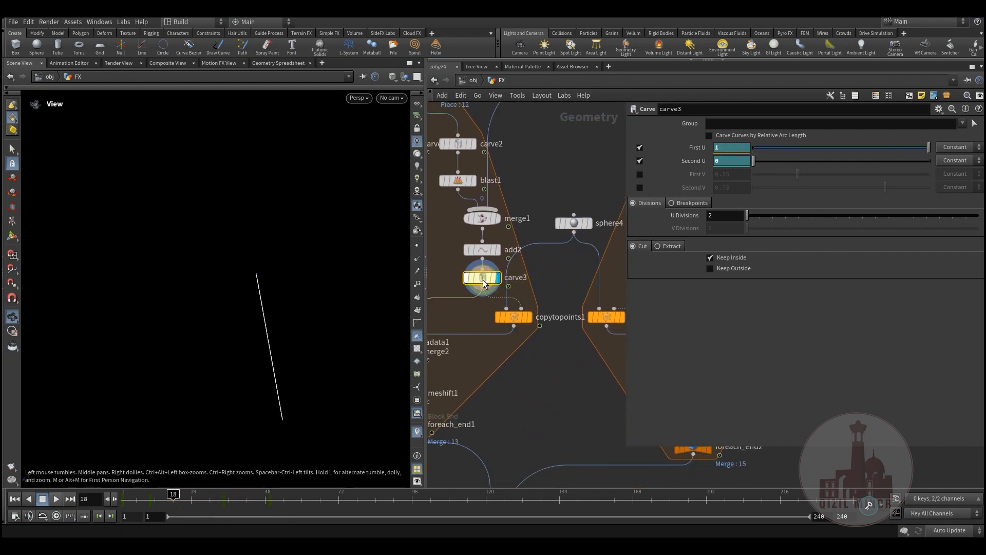
# - Display copytopoints1 and inspect its parameters and those of its source node sphere4
pyautogui.click(520, 324)
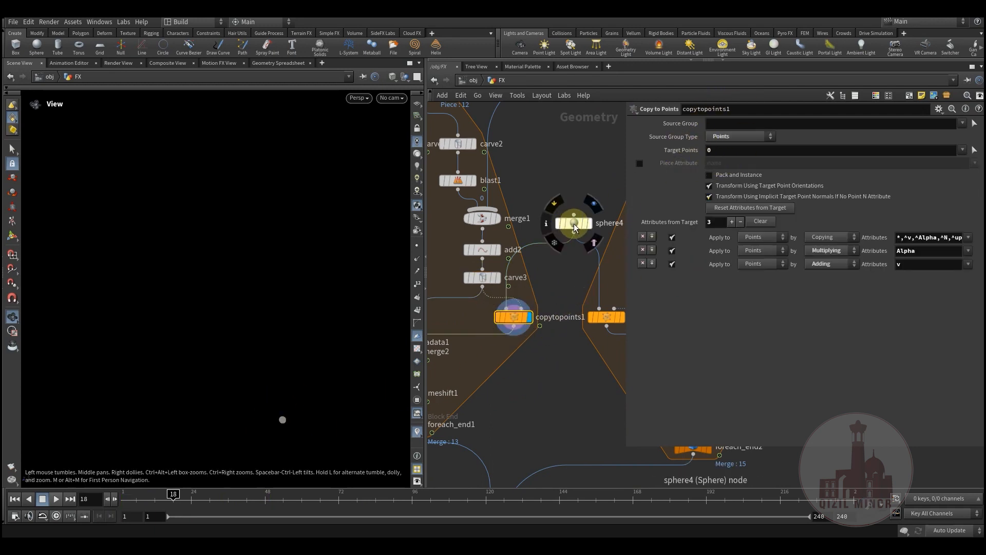
pyautogui.click(574, 223)
pyautogui.moveTo(556, 392); pyautogui.dragTo(624, 352, button='middle')
# - Scrub the timeline repeatedly to follow the small copied sphere along its animated path
pyautogui.moveTo(299, 499); pyautogui.dragTo(171, 507)
pyautogui.moveTo(605, 365); pyautogui.dragTo(578, 197, button='middle')
pyautogui.click(119, 509)
pyautogui.moveTo(190, 509); pyautogui.dragTo(165, 505)
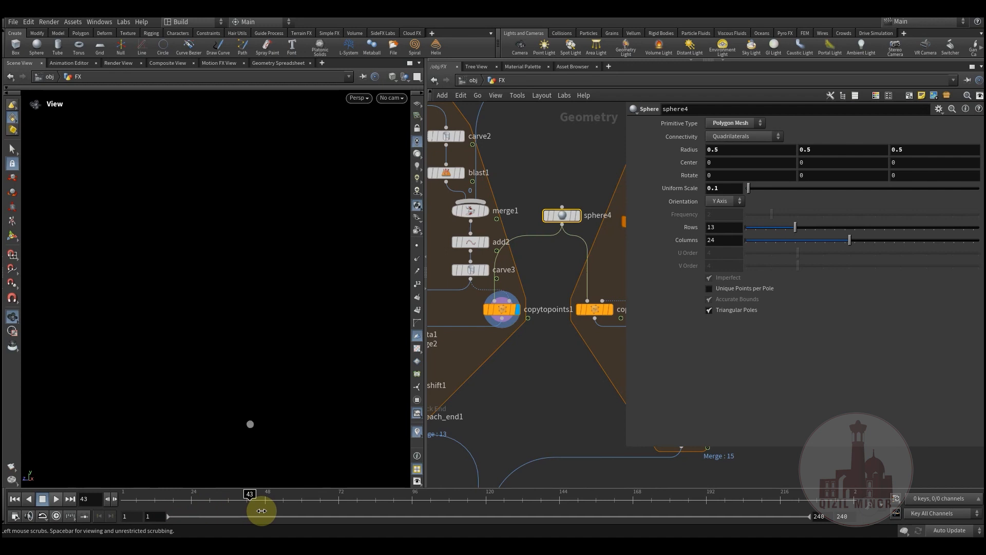
pyautogui.moveTo(139, 506); pyautogui.dragTo(170, 506)
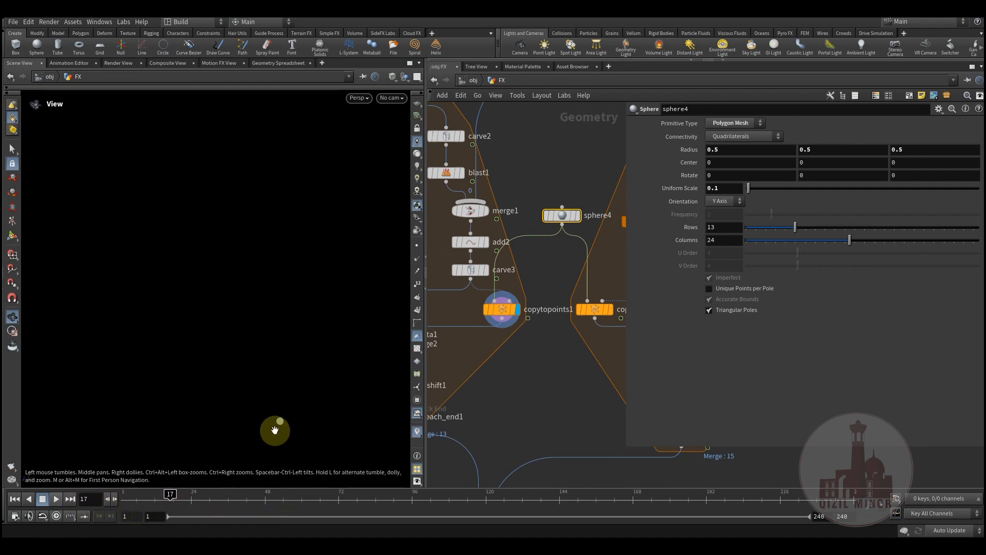
pyautogui.moveTo(498, 404); pyautogui.dragTo(559, 374, button='middle')
pyautogui.moveTo(201, 500); pyautogui.dragTo(135, 505)
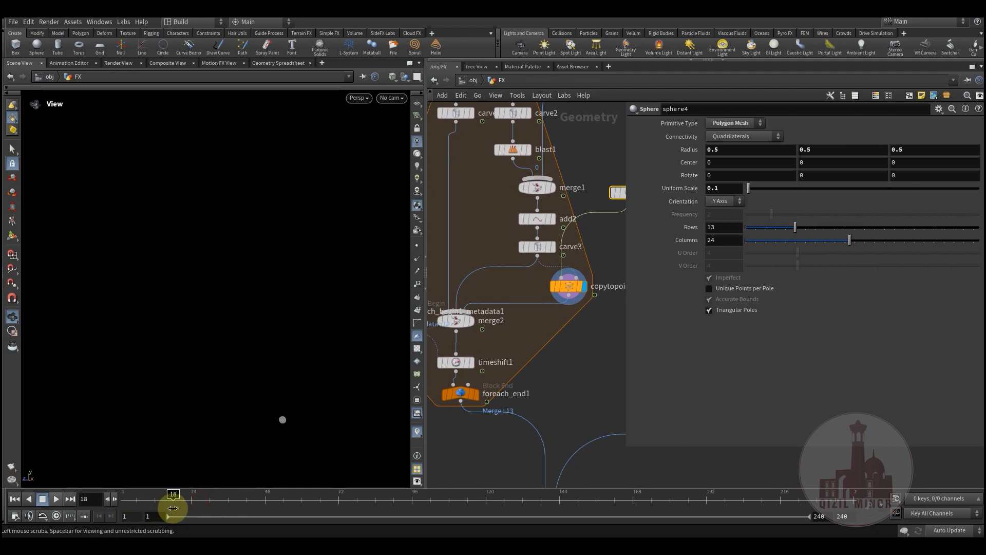
pyautogui.moveTo(167, 514); pyautogui.dragTo(252, 523)
pyautogui.moveTo(151, 520); pyautogui.dragTo(130, 523)
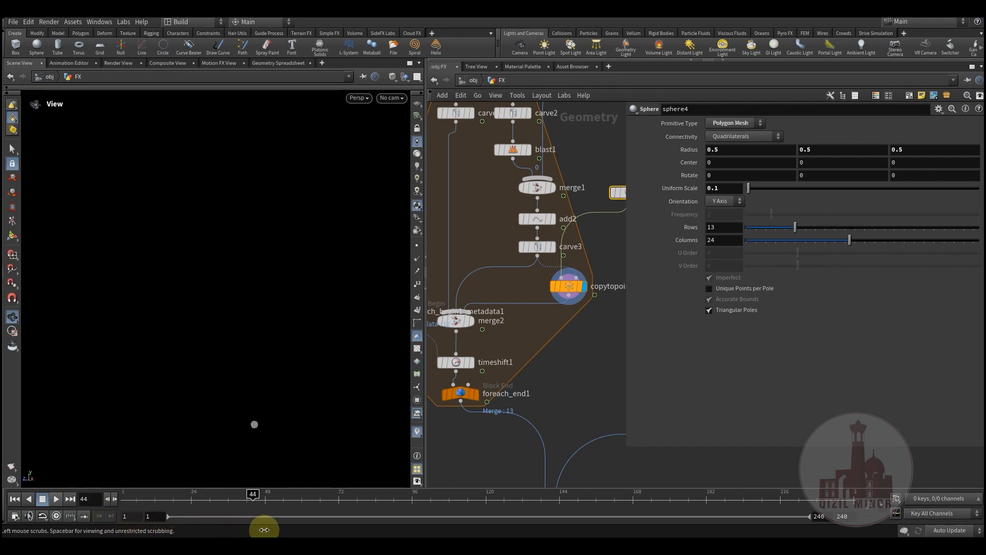
pyautogui.moveTo(237, 521); pyautogui.dragTo(216, 519)
# - Display merge2 and scrub the timeline to preview the ring, line and small sphere together
pyautogui.moveTo(529, 393); pyautogui.dragTo(612, 365, button='middle')
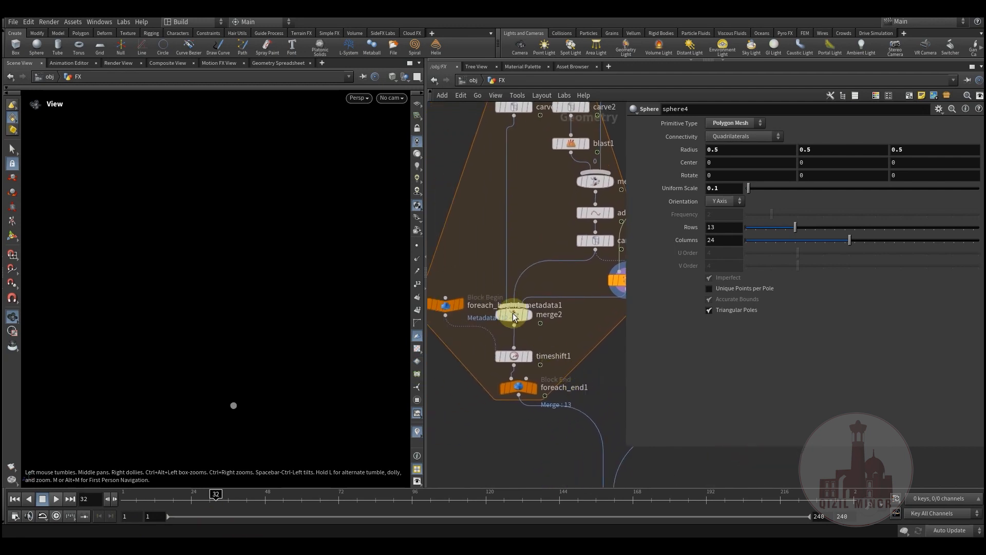
pyautogui.moveTo(516, 332); pyautogui.dragTo(510, 337, button='middle')
pyautogui.click(526, 307)
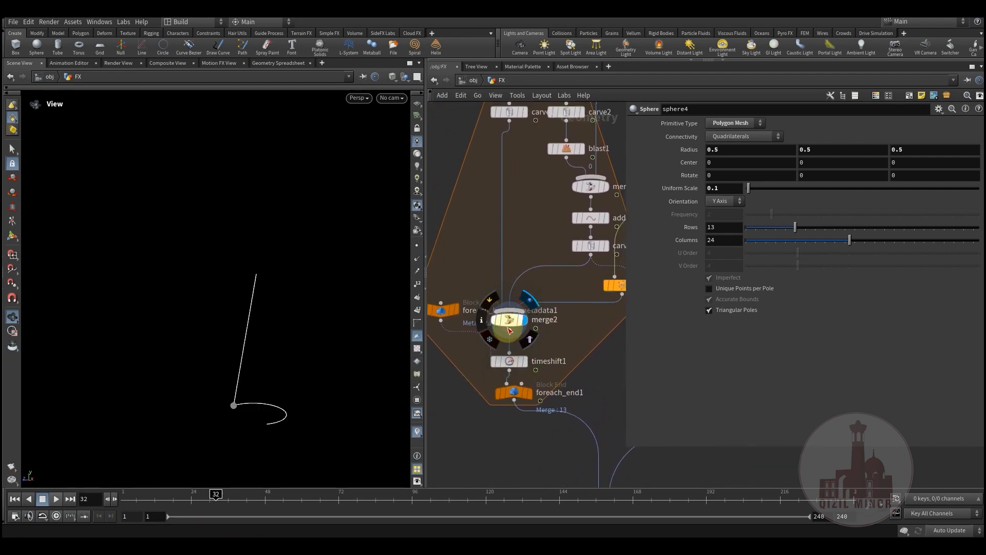
pyautogui.moveTo(191, 494); pyautogui.dragTo(126, 498)
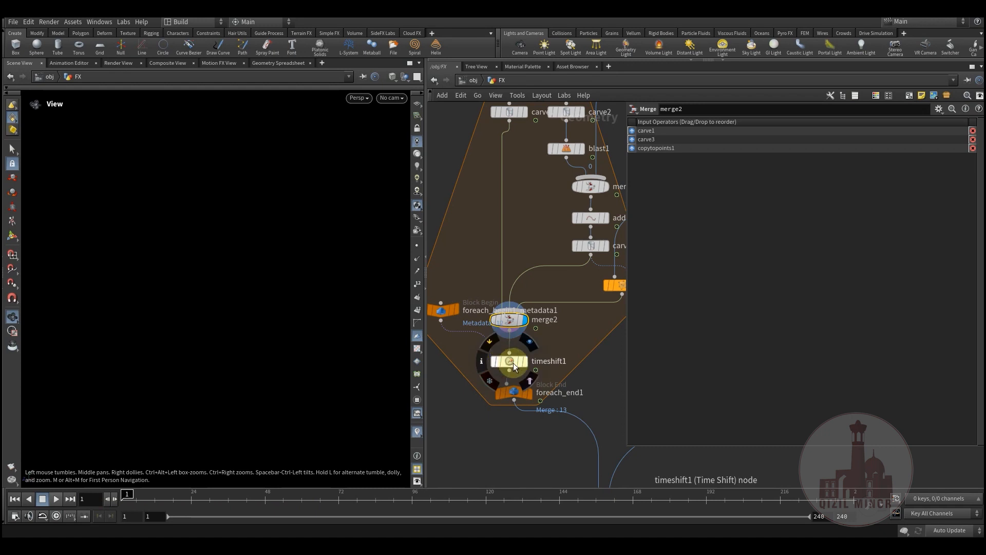
# - Inspect the parameters of foreach_begin1_metadata1 and the frame expression of timeshift1
pyautogui.click(441, 310)
pyautogui.moveTo(481, 445); pyautogui.dragTo(483, 403, button='middle')
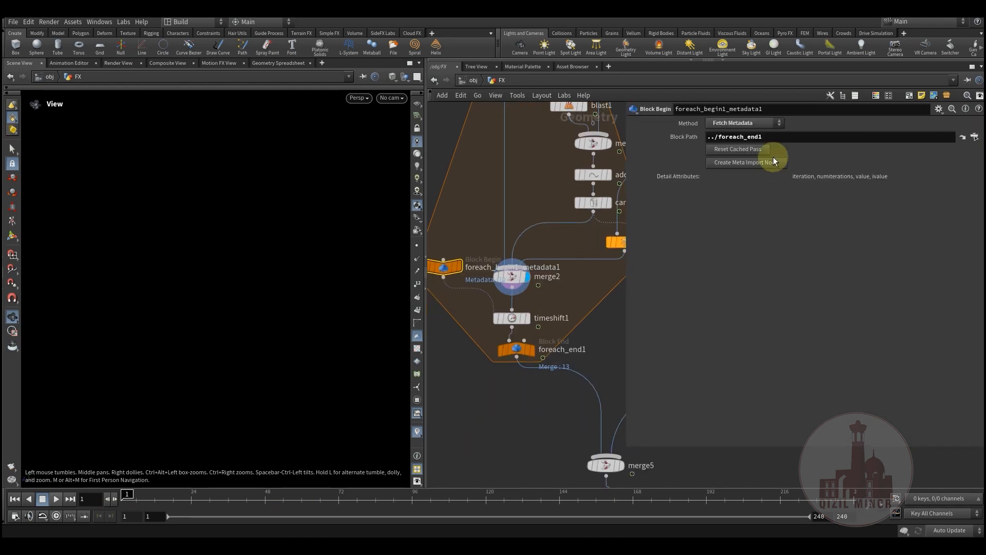
pyautogui.click(523, 321)
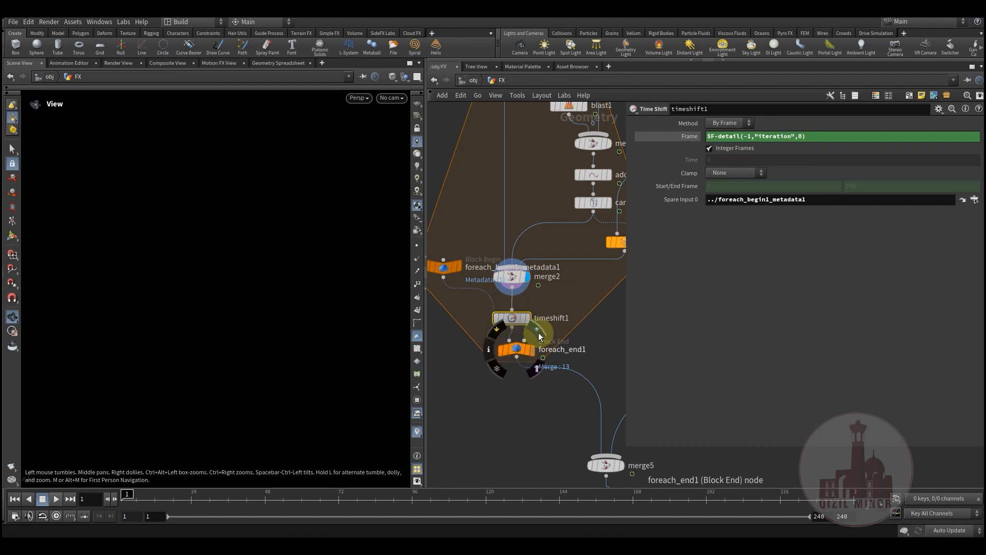
# - Display foreach_end1 and scrub the timeline to frame 10 to preview the staggered loop iterations
pyautogui.click(516, 350)
pyautogui.moveTo(143, 504)
pyautogui.mouseDown()
pyautogui.moveTo(176, 504)
pyautogui.moveTo(114, 507)
pyautogui.moveTo(204, 517)
pyautogui.moveTo(101, 510)
pyautogui.moveTo(174, 511)
pyautogui.moveTo(153, 513)
pyautogui.moveTo(125, 495)
pyautogui.moveTo(165, 493)
pyautogui.moveTo(142, 493)
pyautogui.mouseUp()
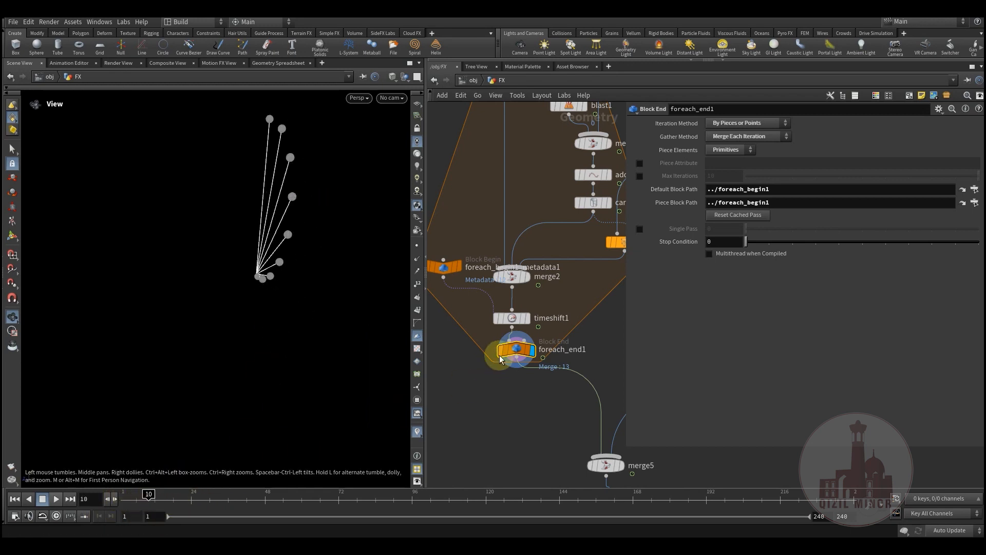
# - Compare the first loop's animation with timeshift1 bypassed and re-enabled, scrubbing the timeline to frame 66
pyautogui.click(496, 305)
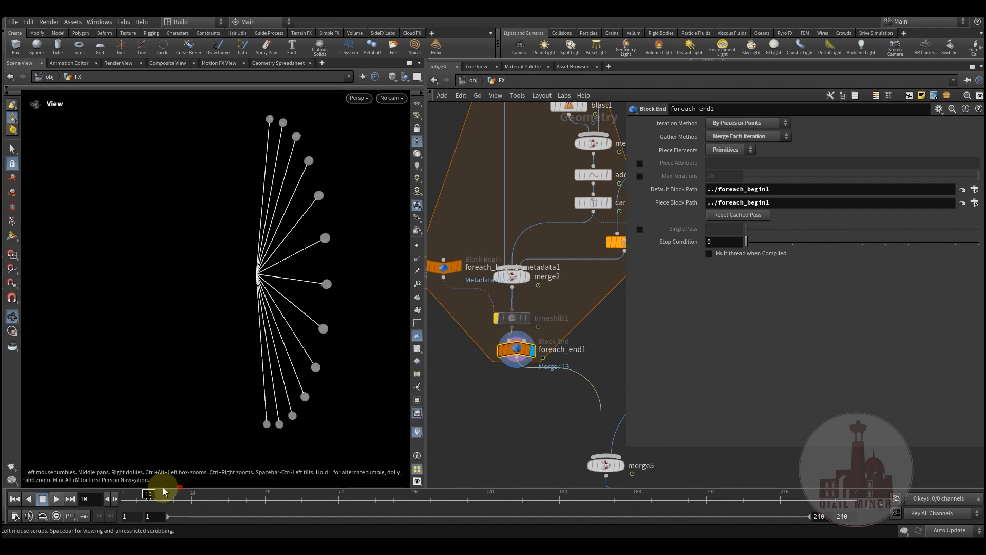
pyautogui.moveTo(154, 495); pyautogui.dragTo(246, 514)
pyautogui.moveTo(260, 247); pyautogui.dragTo(234, 322)
pyautogui.click(496, 318)
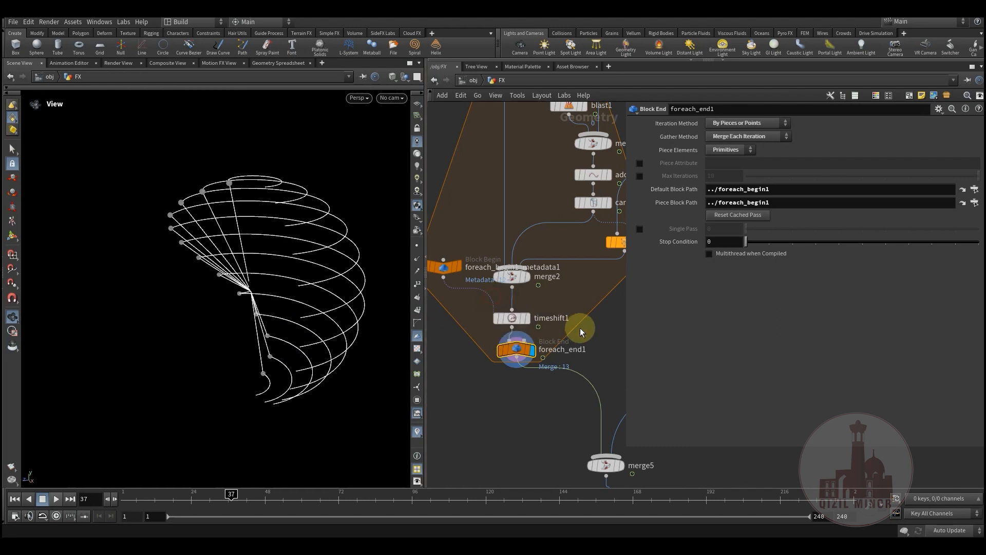
pyautogui.moveTo(224, 500); pyautogui.dragTo(320, 504)
# - Display foreach_end2 to preview the vertical grid lines of the second for-each loop
pyautogui.scroll(-5, 475, 418)
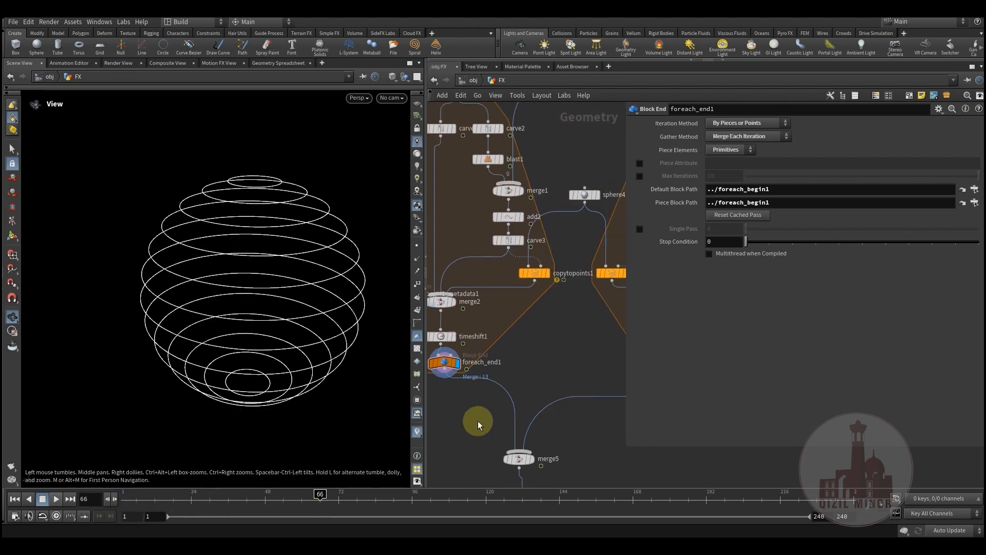
pyautogui.moveTo(529, 387); pyautogui.dragTo(463, 430, button='middle')
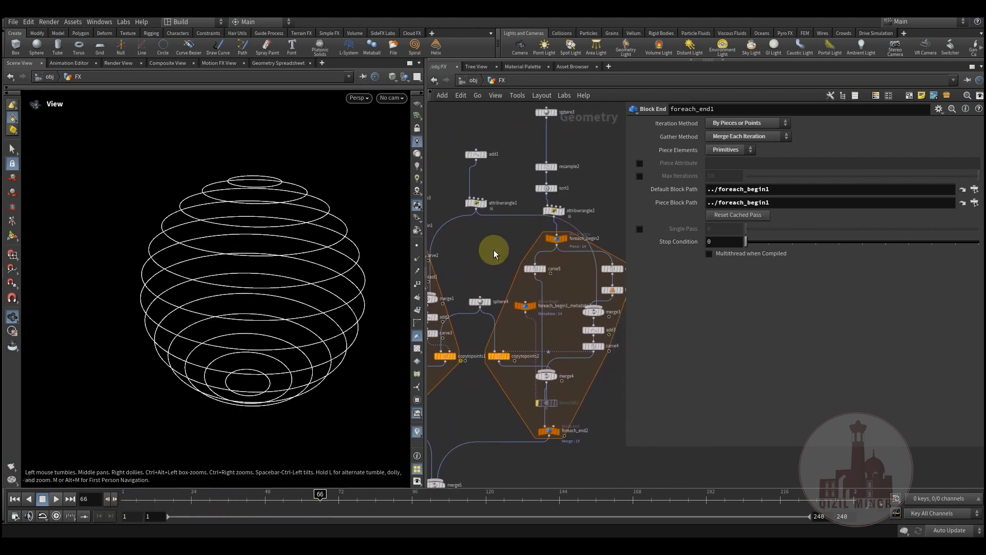
pyautogui.moveTo(572, 190); pyautogui.dragTo(516, 208, button='middle')
pyautogui.scroll(3, 511, 392)
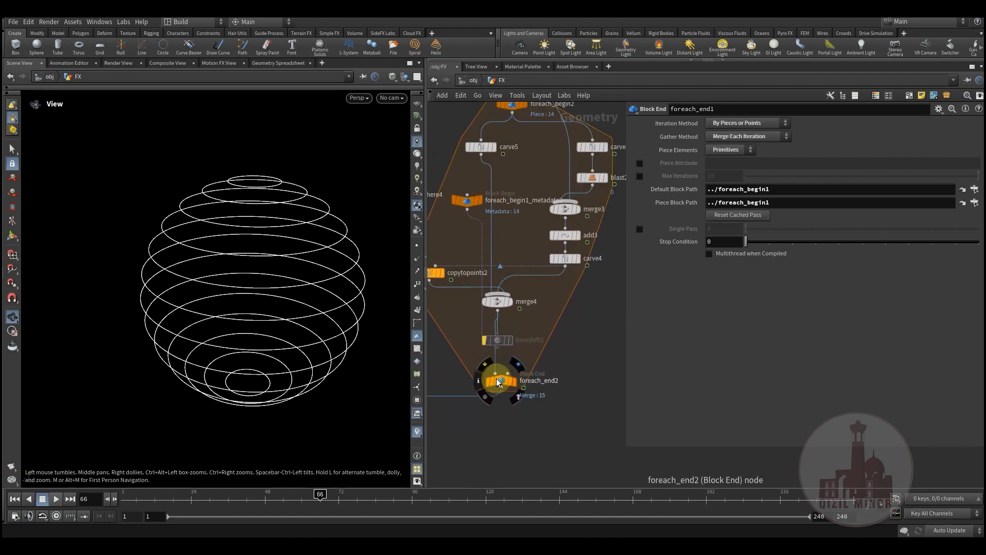
pyautogui.click(512, 381)
# - Move timeshift2 aside from the wire between merge4 and foreach_end2, and scrub the timeline to frame 46
pyautogui.moveTo(492, 418); pyautogui.dragTo(525, 381, button='middle')
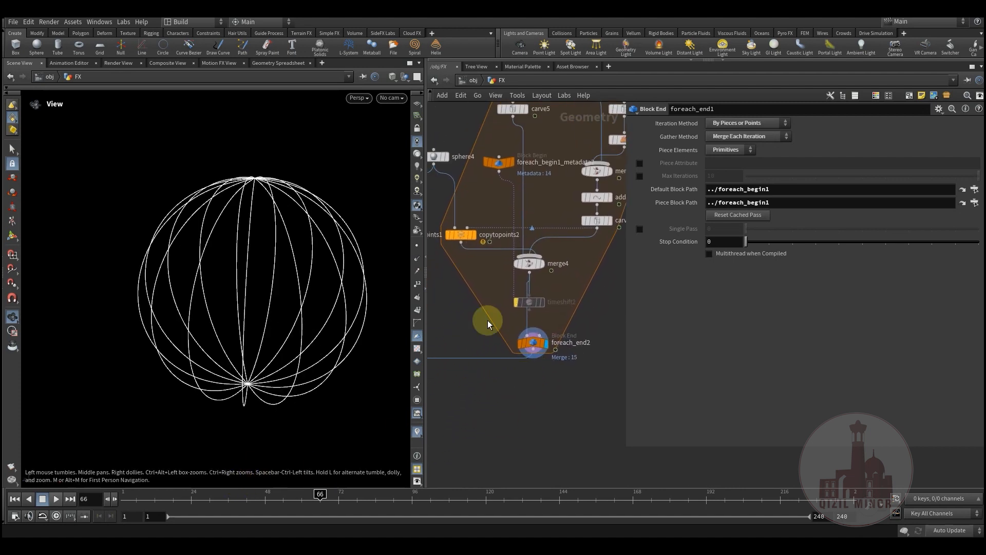
pyautogui.moveTo(529, 302); pyautogui.dragTo(552, 299)
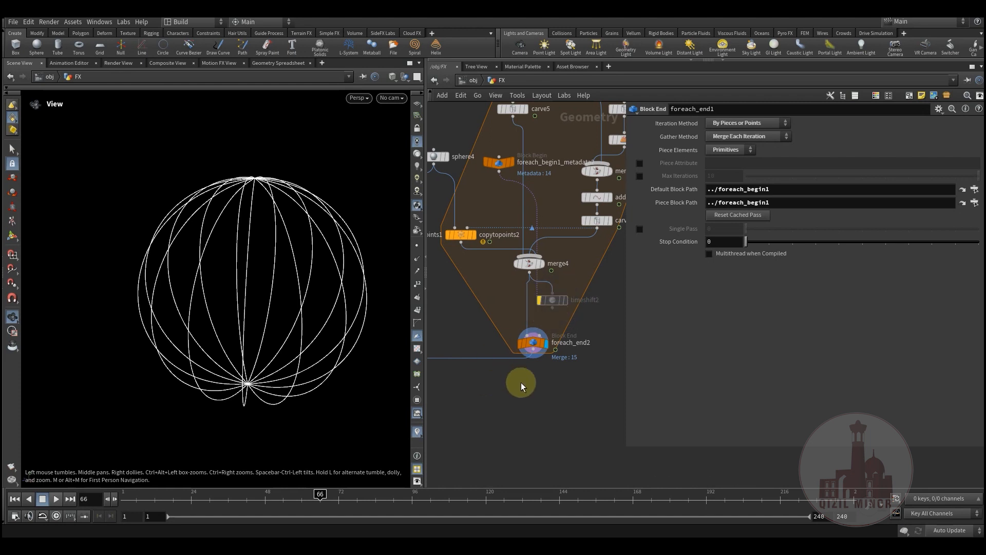
pyautogui.moveTo(216, 497); pyautogui.dragTo(257, 507)
# - Display merge5 and scrub the timeline to frame 61 to preview both sets of grid lines together
pyautogui.scroll(-3, 470, 405)
pyautogui.moveTo(432, 406); pyautogui.dragTo(539, 343, button='middle')
pyautogui.scroll(3, 489, 353)
pyautogui.scroll(-2, 487, 379)
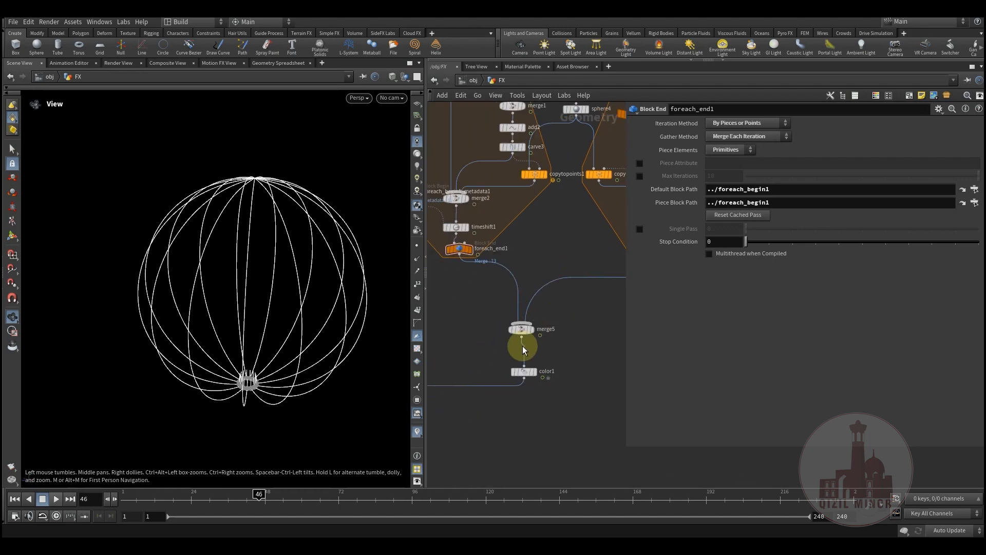
pyautogui.scroll(2, 520, 349)
pyautogui.click(556, 303)
pyautogui.moveTo(199, 494); pyautogui.dragTo(305, 515)
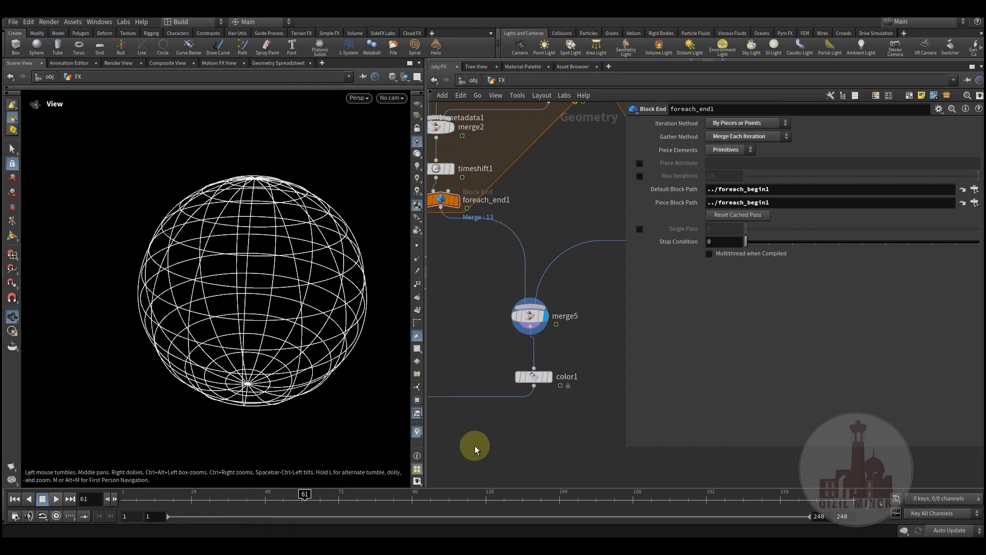
# - Display color1, inspect its color parameters, and scrub the timeline from the start to frame 57
pyautogui.moveTo(538, 377)
pyautogui.click(560, 359)
pyautogui.click(539, 377)
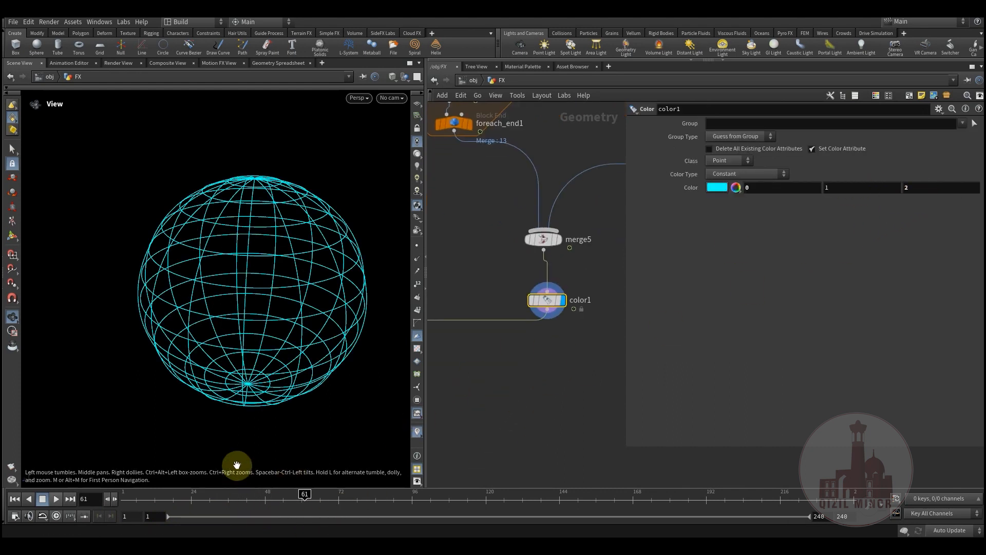
pyautogui.click(129, 505)
pyautogui.moveTo(129, 504); pyautogui.dragTo(292, 495)
# - Select all the nodes of the grid-line branch, from its source nodes down to color1
pyautogui.moveTo(456, 413); pyautogui.dragTo(523, 390, button='middle')
pyautogui.scroll(-10, 546, 388)
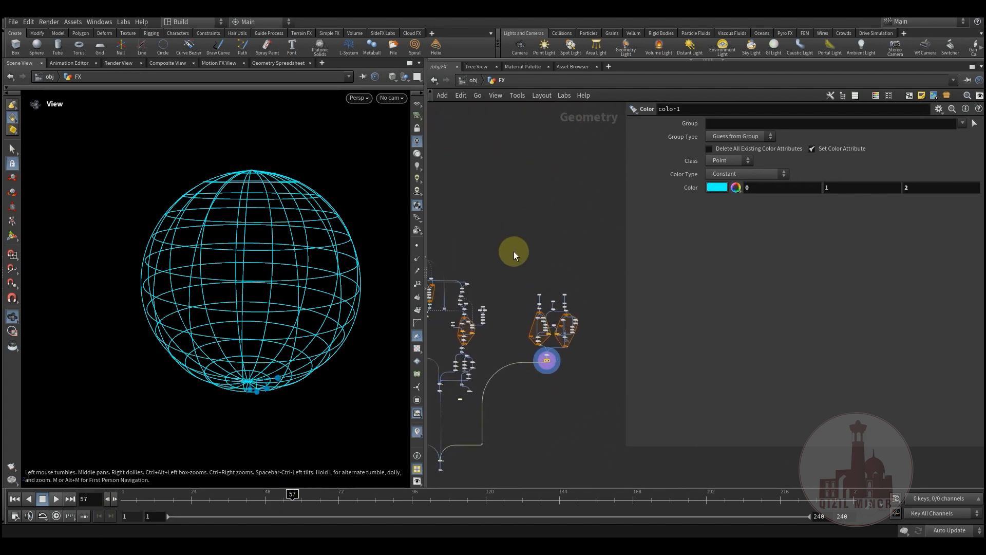
pyautogui.moveTo(590, 399); pyautogui.dragTo(591, 399)
# - Examine the layout of the remaining branches in the FX network beside the grid-line branch
pyautogui.scroll(3, 549, 359)
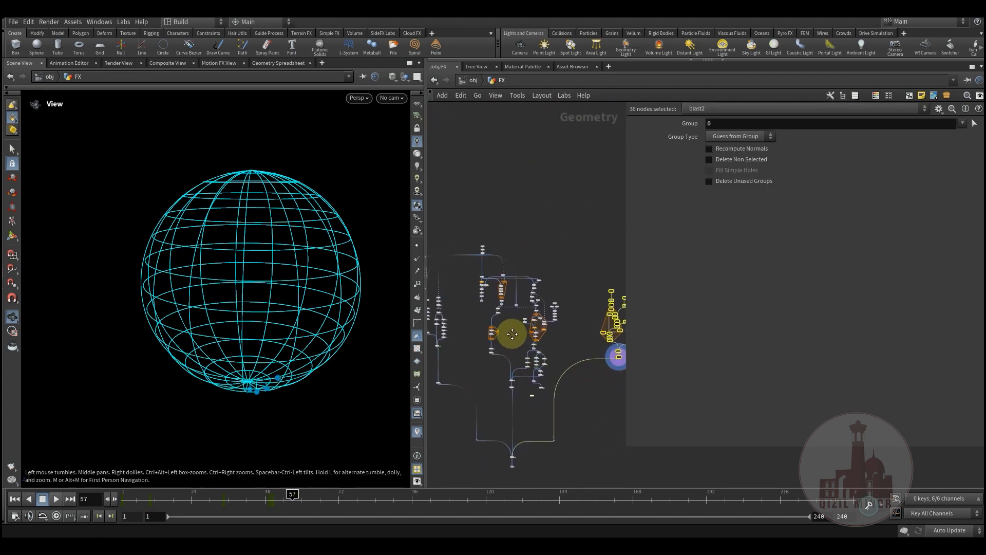
pyautogui.scroll(3, 504, 329)
pyautogui.scroll(5, 500, 325)
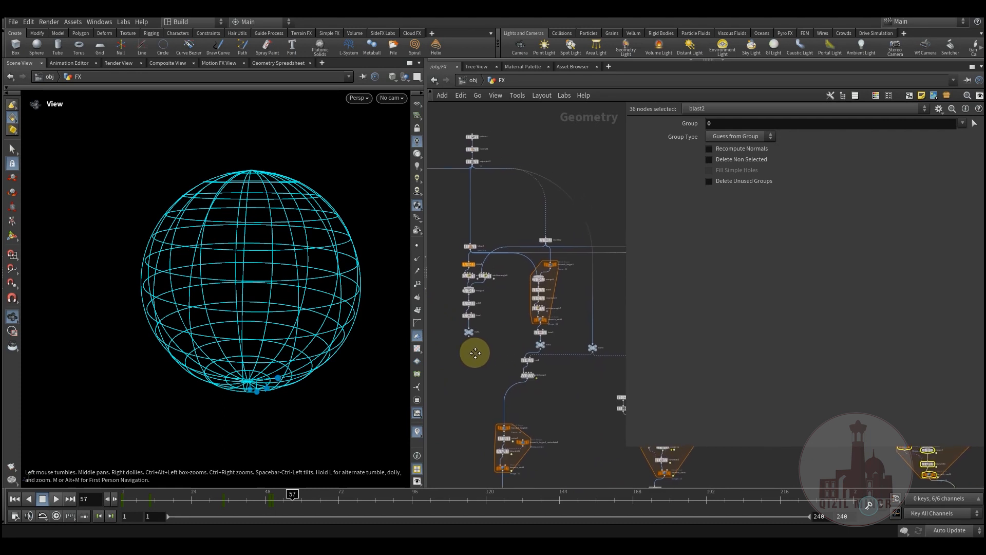
pyautogui.moveTo(476, 282); pyautogui.dragTo(478, 293, button='middle')
pyautogui.scroll(2, 442, 353)
pyautogui.moveTo(442, 353); pyautogui.dragTo(503, 278, button='middle')
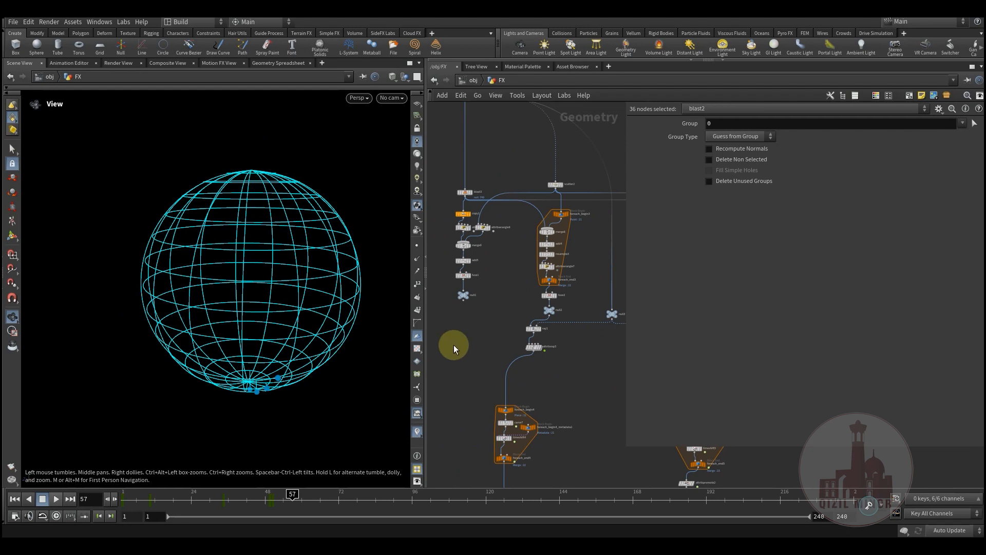
pyautogui.scroll(-6, 496, 310)
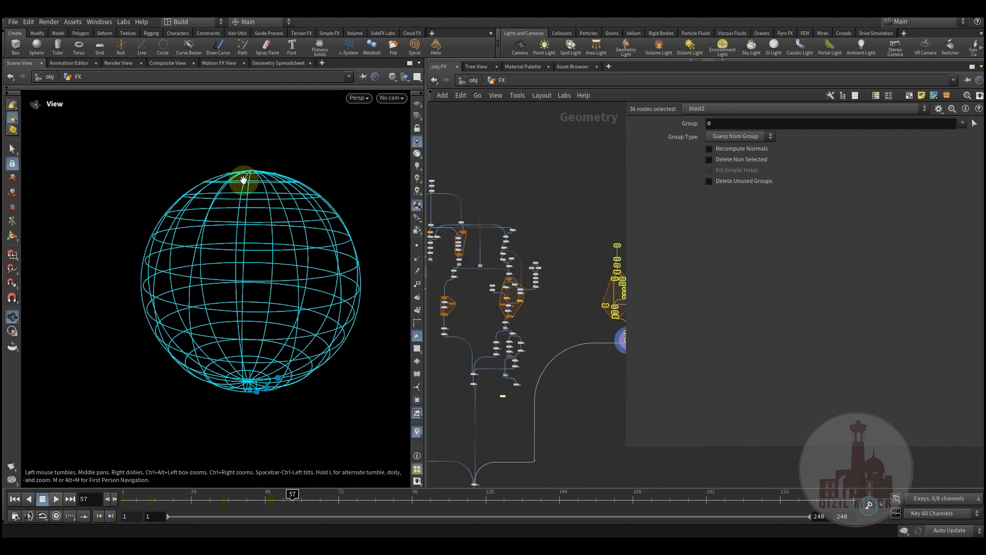
pyautogui.scroll(6, 479, 298)
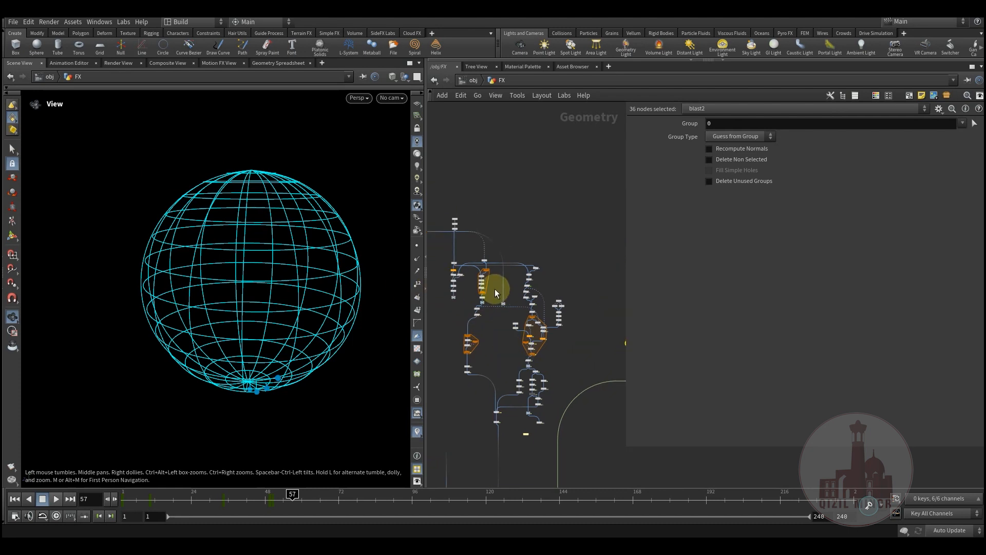
pyautogui.moveTo(516, 174); pyautogui.dragTo(543, 238, button='middle')
# - Display null3 to preview the base sphere geometry
pyautogui.click(559, 312)
pyautogui.scroll(-3, 543, 240)
pyautogui.moveTo(573, 374); pyautogui.dragTo(558, 317, button='middle')
pyautogui.scroll(3, 557, 317)
pyautogui.moveTo(531, 368); pyautogui.dragTo(475, 390, button='middle')
pyautogui.moveTo(519, 334); pyautogui.dragTo(538, 319)
pyautogui.click(548, 306)
pyautogui.moveTo(505, 347); pyautogui.dragTo(504, 363, button='middle')
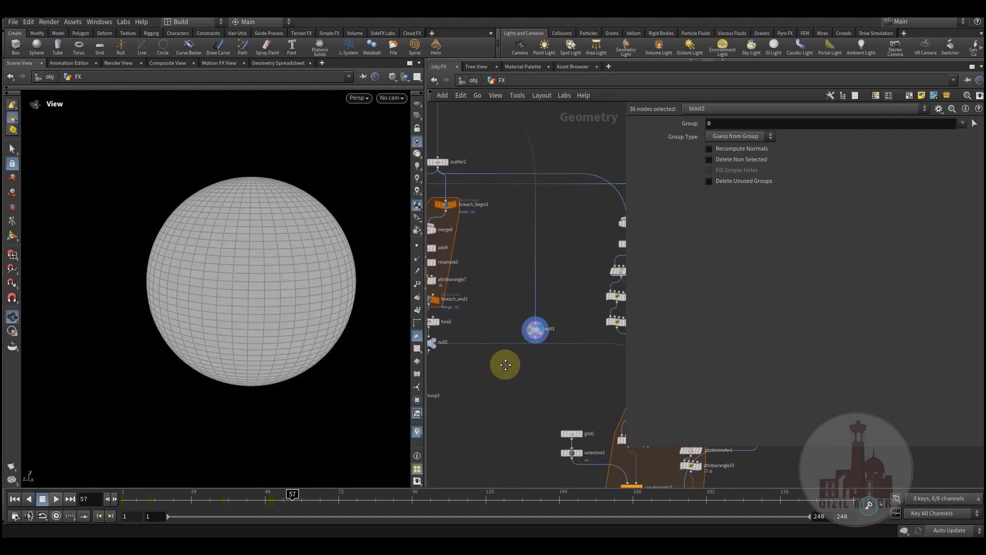
# - Display blast3 below the base sphere nodes and inspect its group parameters
pyautogui.moveTo(556, 270); pyautogui.dragTo(559, 310, button='middle')
pyautogui.scroll(-3, 557, 301)
pyautogui.moveTo(510, 350)
pyautogui.mouseDown(button='middle')
pyautogui.moveTo(531, 339)
pyautogui.moveTo(526, 328)
pyautogui.moveTo(506, 362)
pyautogui.mouseUp(button='middle')
pyautogui.moveTo(524, 320); pyautogui.dragTo(555, 312, button='middle')
pyautogui.moveTo(507, 195); pyautogui.dragTo(460, 200, button='middle')
pyautogui.scroll(3, 510, 214)
pyautogui.scroll(3, 474, 292)
pyautogui.scroll(-3, 474, 292)
pyautogui.moveTo(455, 270); pyautogui.dragTo(549, 286, button='middle')
pyautogui.moveTo(554, 236); pyautogui.dragTo(517, 270, button='middle')
pyautogui.scroll(3, 517, 271)
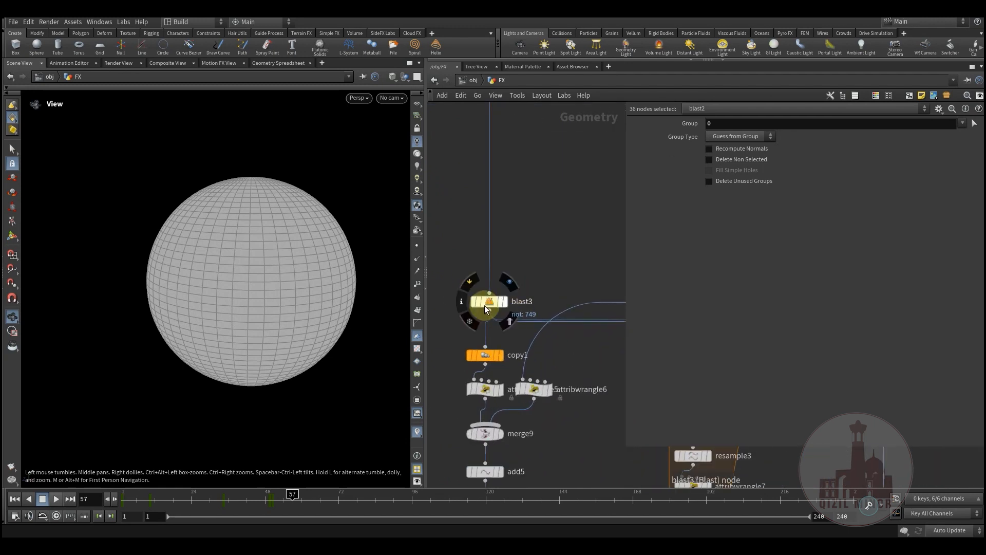
pyautogui.click(510, 284)
pyautogui.click(493, 300)
# - Template uvproject1 as a wireframe reference around the blast3 point and view it from another angle
pyautogui.moveTo(556, 239); pyautogui.dragTo(510, 379, button='middle')
pyautogui.click(461, 189)
pyautogui.moveTo(270, 247); pyautogui.dragTo(218, 241)
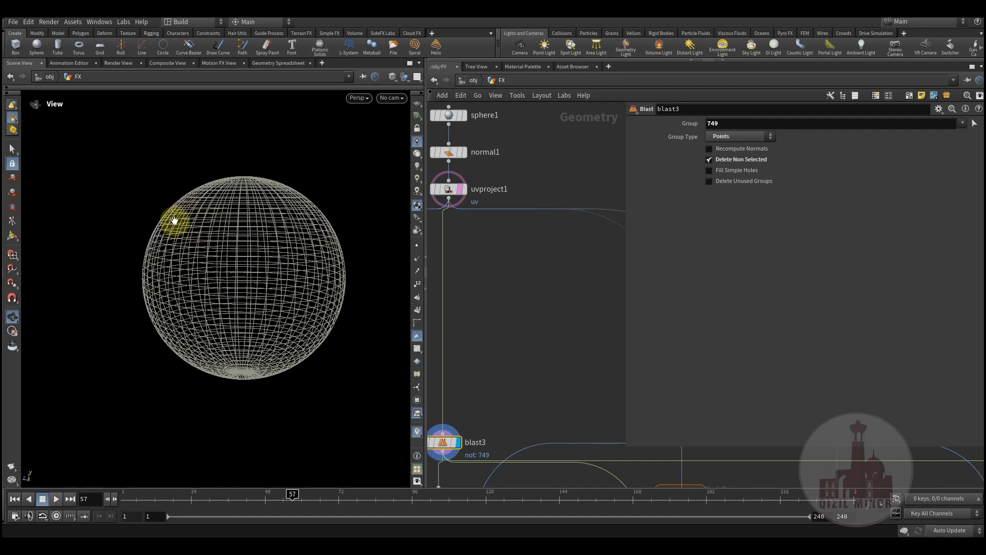
# - Display scatter2 above the foreach_begin3 loop and inspect its parameters and scattered points without the wireframe reference
pyautogui.moveTo(534, 378); pyautogui.dragTo(528, 303, button='middle')
pyautogui.scroll(-3, 528, 303)
pyautogui.moveTo(540, 347); pyautogui.dragTo(553, 264, button='middle')
pyautogui.moveTo(550, 318); pyautogui.dragTo(446, 336, button='middle')
pyautogui.scroll(2, 563, 225)
pyautogui.click(548, 214)
pyautogui.moveTo(526, 206); pyautogui.dragTo(520, 250, button='middle')
pyautogui.click(520, 275)
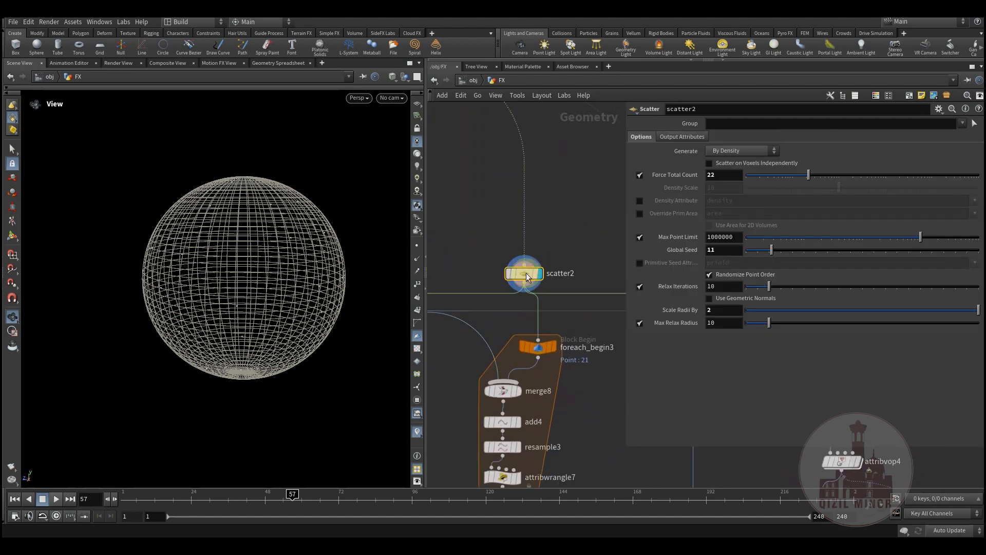
pyautogui.click(543, 293)
pyautogui.moveTo(586, 224); pyautogui.dragTo(588, 195, button='middle')
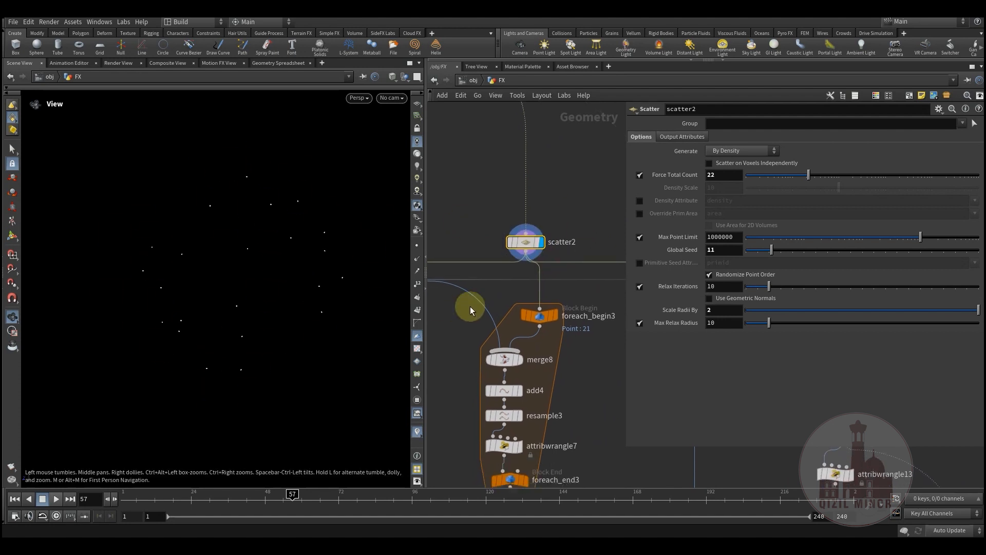
pyautogui.moveTo(511, 212); pyautogui.dragTo(535, 208, button='middle')
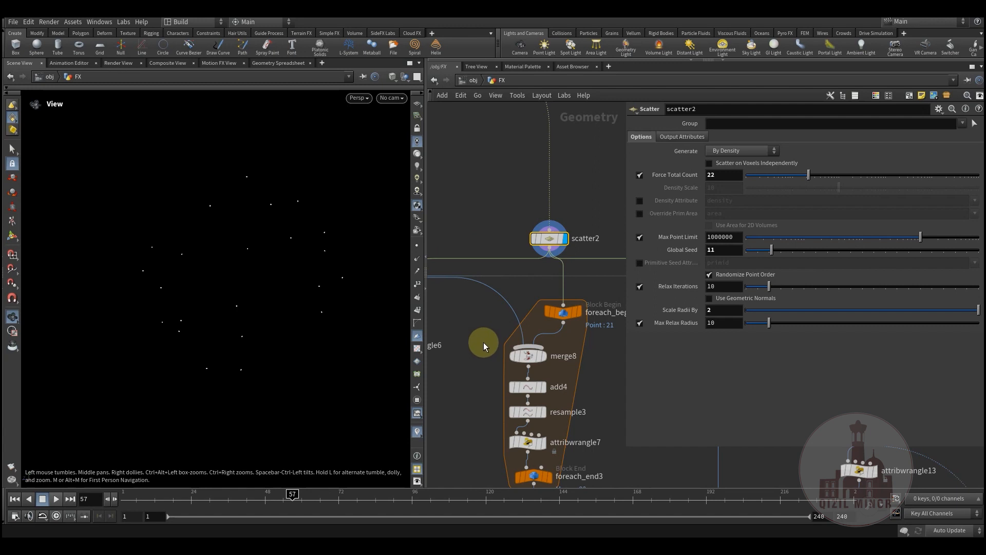
pyautogui.moveTo(484, 345); pyautogui.dragTo(468, 297, button='middle')
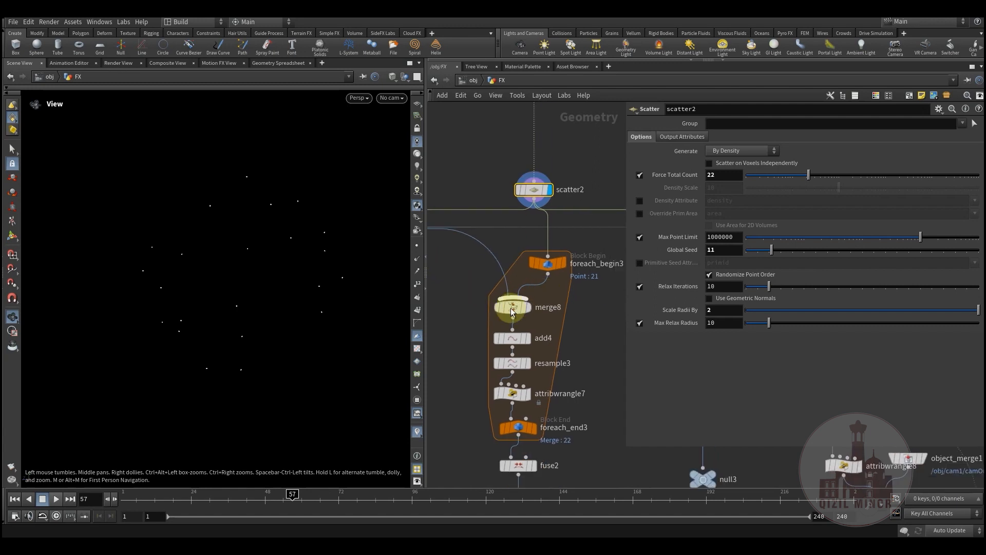
# - Display merge8 and add4 in turn, and inspect the Polygons settings of add4
pyautogui.click(538, 293)
pyautogui.moveTo(475, 351); pyautogui.dragTo(476, 302, button='middle')
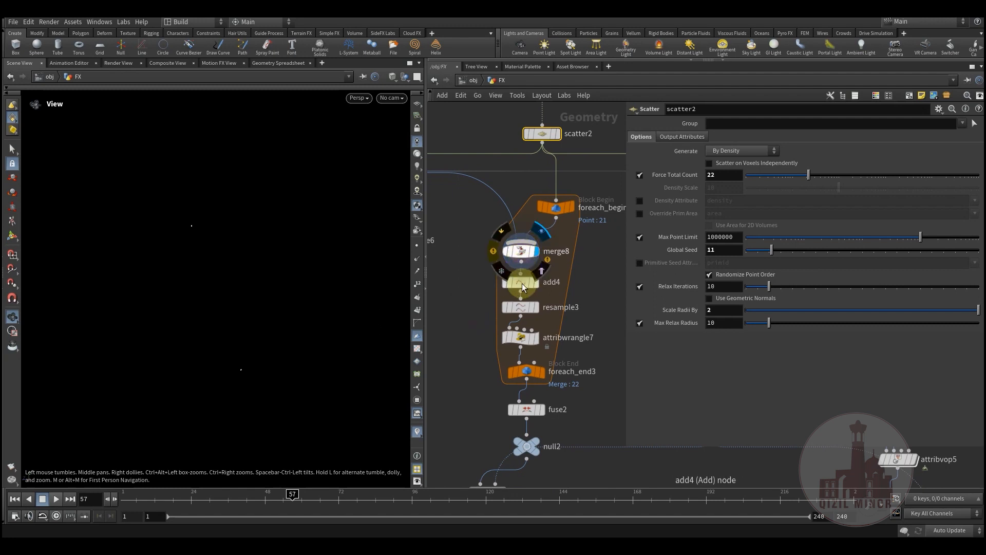
pyautogui.click(544, 268)
pyautogui.click(520, 282)
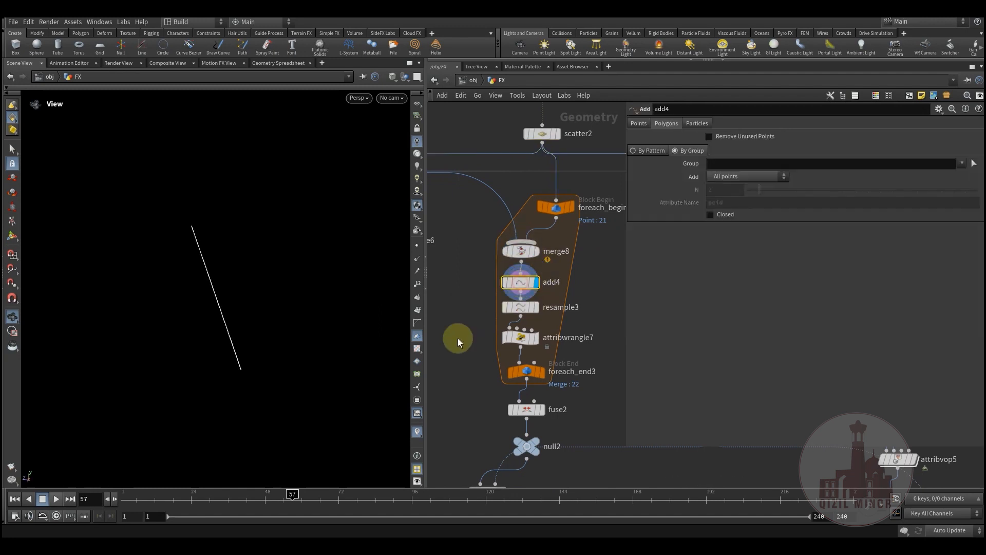
# - Display resample3 and inspect its segment parameters
pyautogui.scroll(-5, 432, 337)
pyautogui.scroll(-3, 501, 349)
pyautogui.moveTo(718, 465); pyautogui.dragTo(781, 414, button='middle')
pyautogui.moveTo(517, 348); pyautogui.dragTo(546, 371, button='middle')
pyautogui.scroll(10, 546, 371)
pyautogui.moveTo(477, 303); pyautogui.dragTo(475, 304, button='middle')
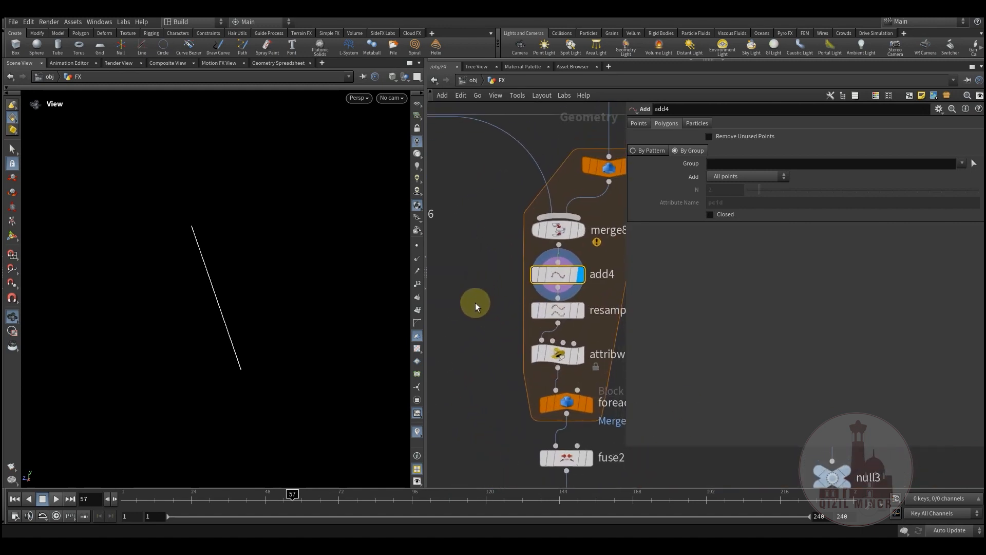
pyautogui.click(556, 314)
pyautogui.moveTo(473, 321); pyautogui.dragTo(449, 254, button='middle')
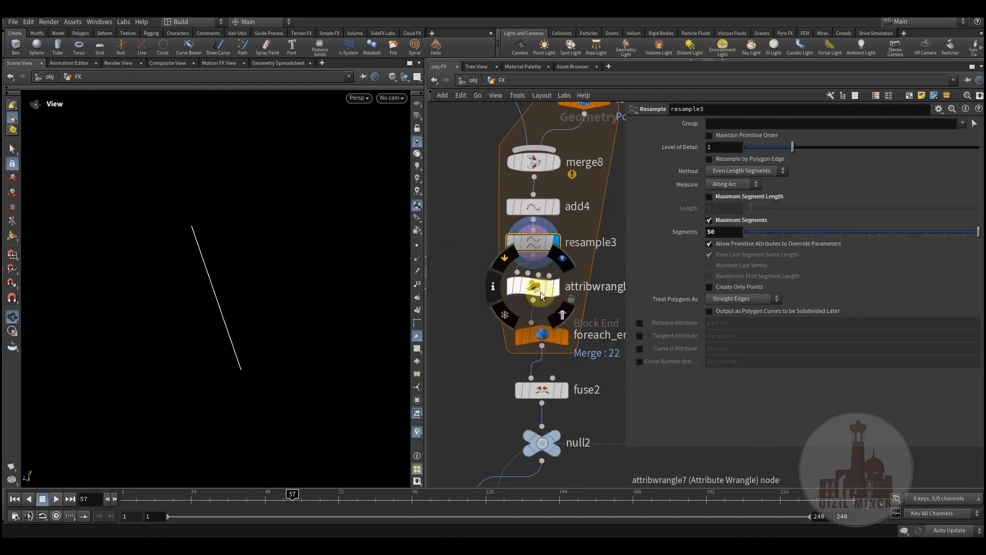
# - Display attribwrangle7 and read through its VEX ramp code, highlighting the ptnum/numpt expression
pyautogui.click(536, 285)
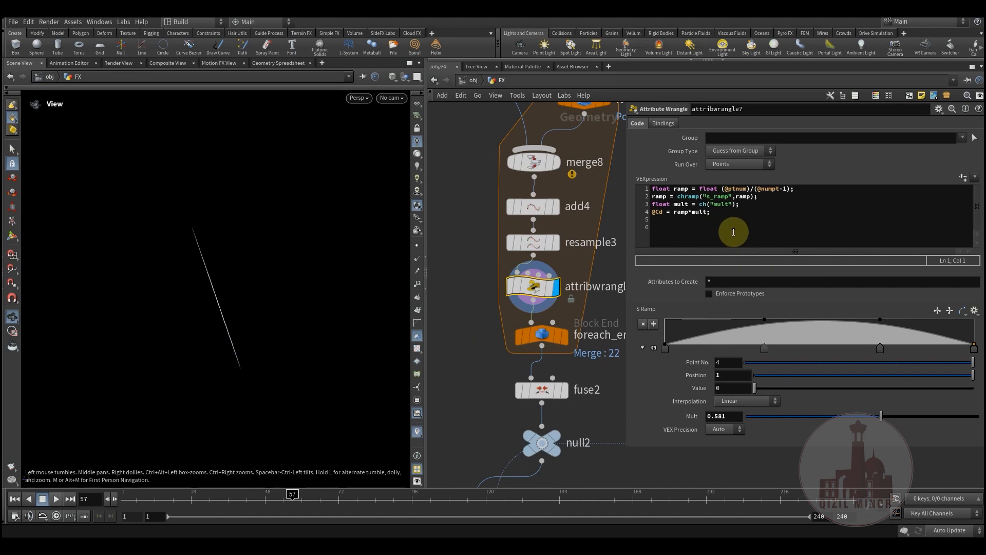
pyautogui.moveTo(733, 232); pyautogui.dragTo(645, 185)
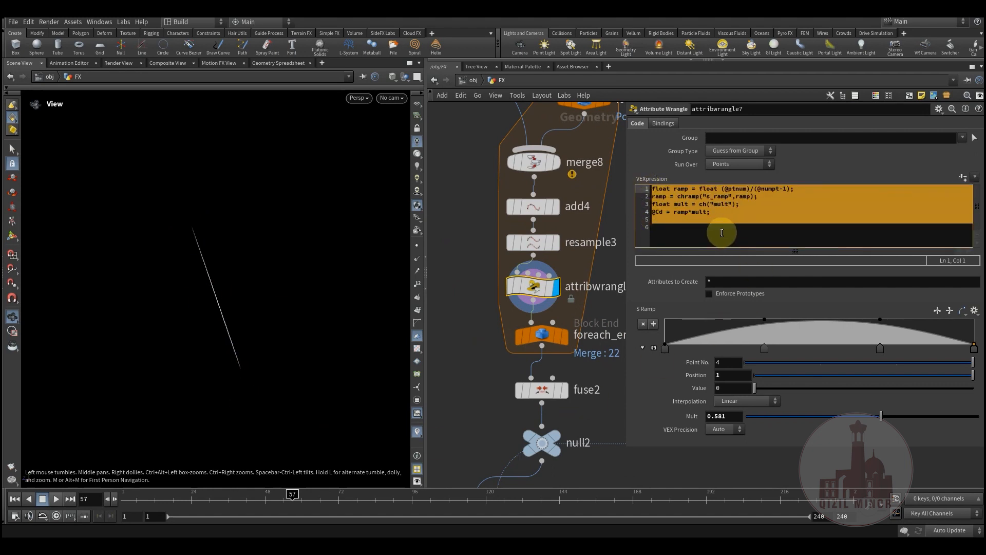
pyautogui.click(721, 222)
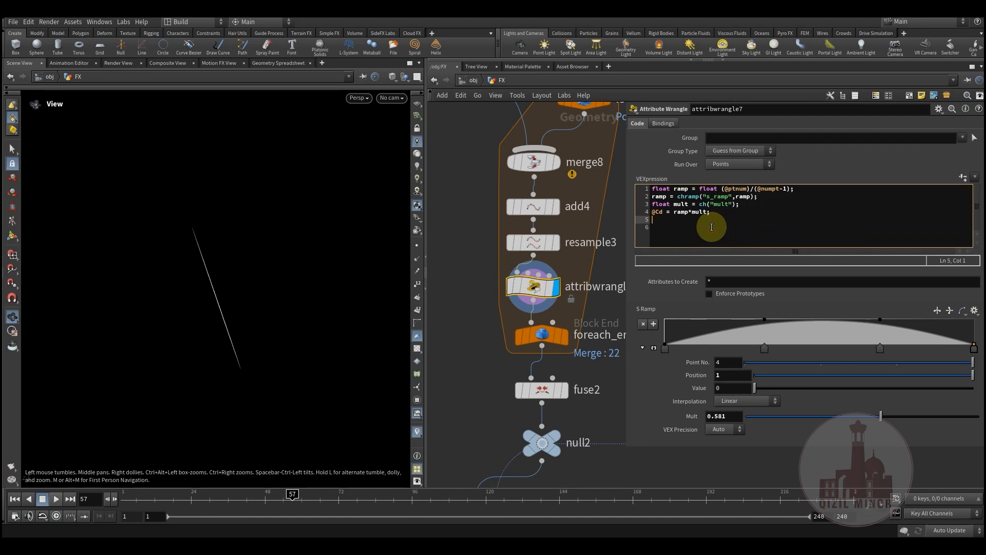
pyautogui.moveTo(483, 318); pyautogui.dragTo(473, 342, button='middle')
pyautogui.moveTo(799, 189); pyautogui.dragTo(741, 188)
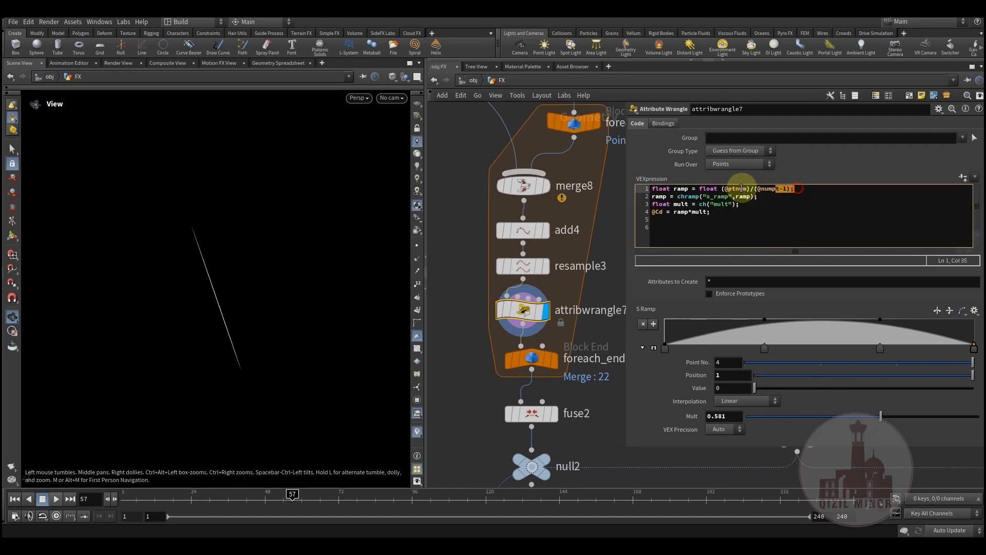
pyautogui.click(814, 193)
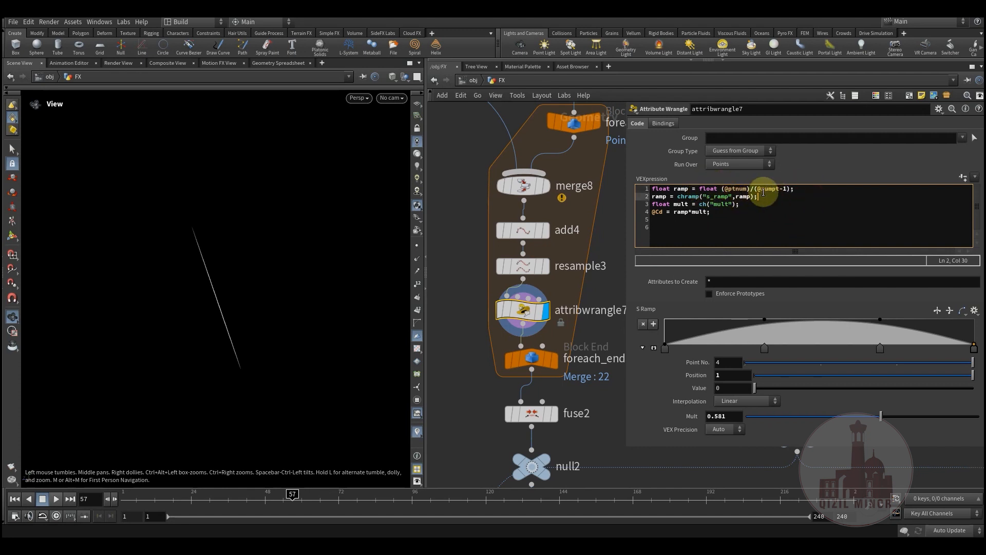
pyautogui.moveTo(803, 190); pyautogui.dragTo(709, 181)
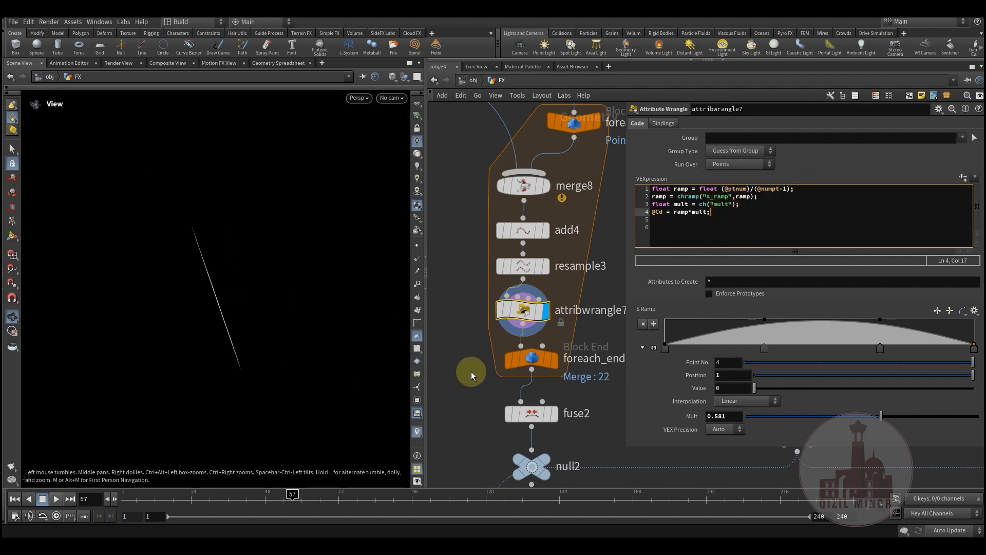
# - Display foreach_end3 and scrub the timeline back to frame 2 to preview the merged connecting lines
pyautogui.moveTo(471, 366); pyautogui.dragTo(474, 322, button='middle')
pyautogui.click(554, 315)
pyautogui.moveTo(528, 316); pyautogui.dragTo(519, 315)
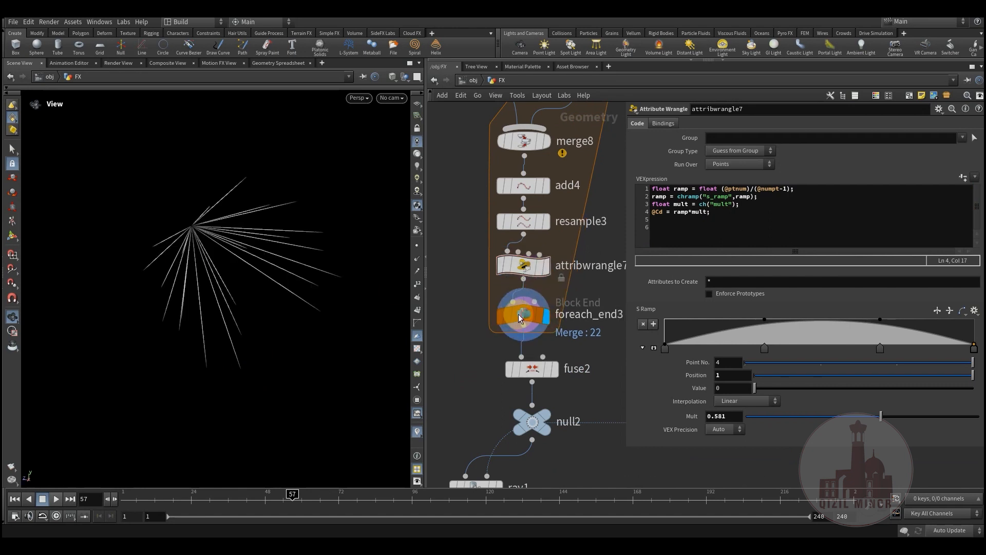
pyautogui.moveTo(216, 504); pyautogui.dragTo(129, 498)
pyautogui.moveTo(502, 394); pyautogui.dragTo(501, 359, button='middle')
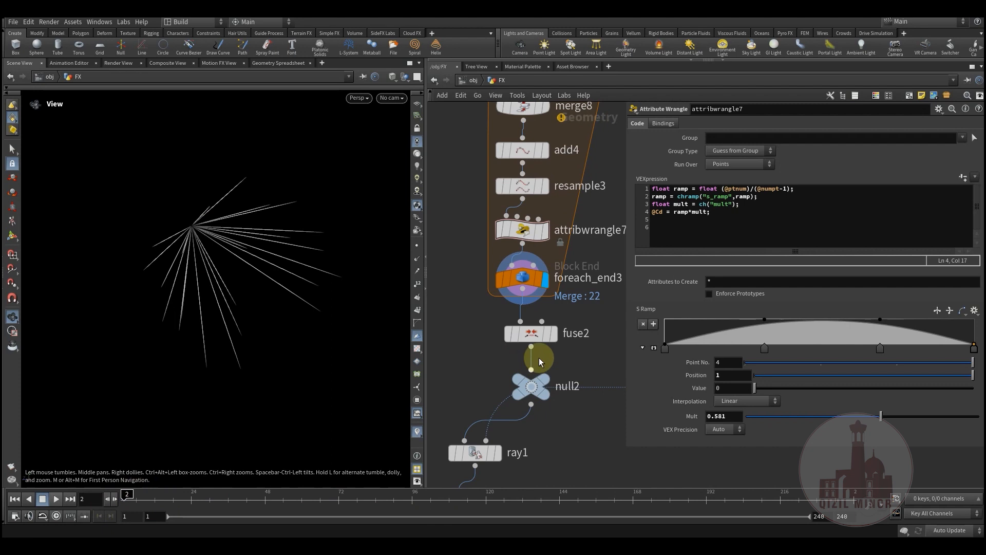
# - Inspect the snap and fuse settings of fuse2 and preview the sphere used as ray1's collision surface
pyautogui.click(555, 334)
pyautogui.moveTo(533, 334)
pyautogui.mouseDown()
pyautogui.moveTo(516, 328)
pyautogui.moveTo(525, 325)
pyautogui.mouseUp()
pyautogui.click(525, 325)
pyautogui.moveTo(485, 346); pyautogui.dragTo(465, 313, button='middle')
pyautogui.scroll(-3, 465, 321)
pyautogui.moveTo(537, 367); pyautogui.dragTo(490, 324, button='middle')
pyautogui.click(614, 271)
pyautogui.moveTo(540, 344); pyautogui.dragTo(613, 299, button='middle')
pyautogui.scroll(3, 528, 282)
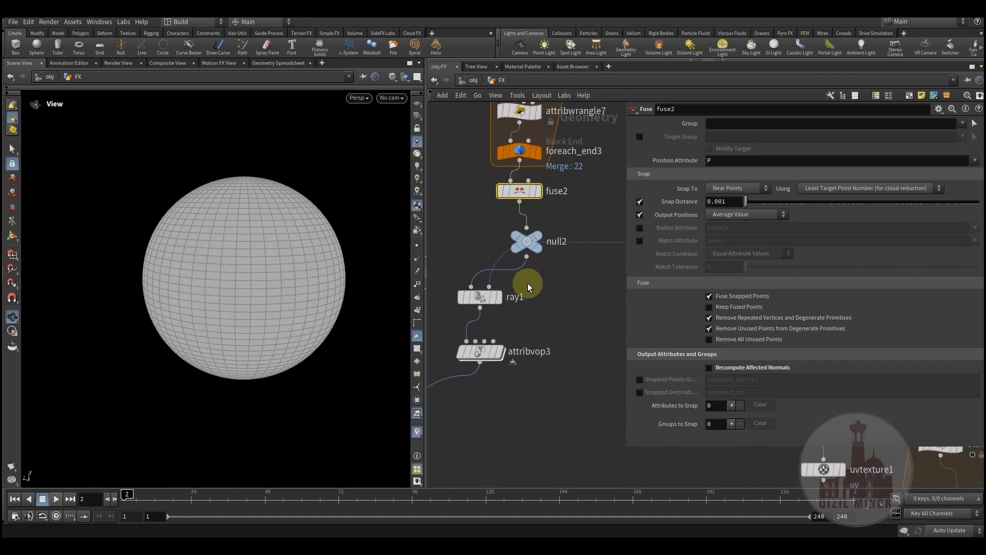
# - Display ray1 to examine its projection of the lines, and tidy the network by repositioning null2 and ray1
pyautogui.click(500, 302)
pyautogui.click(477, 298)
pyautogui.moveTo(176, 220); pyautogui.dragTo(226, 259)
pyautogui.moveTo(516, 251); pyautogui.dragTo(464, 244)
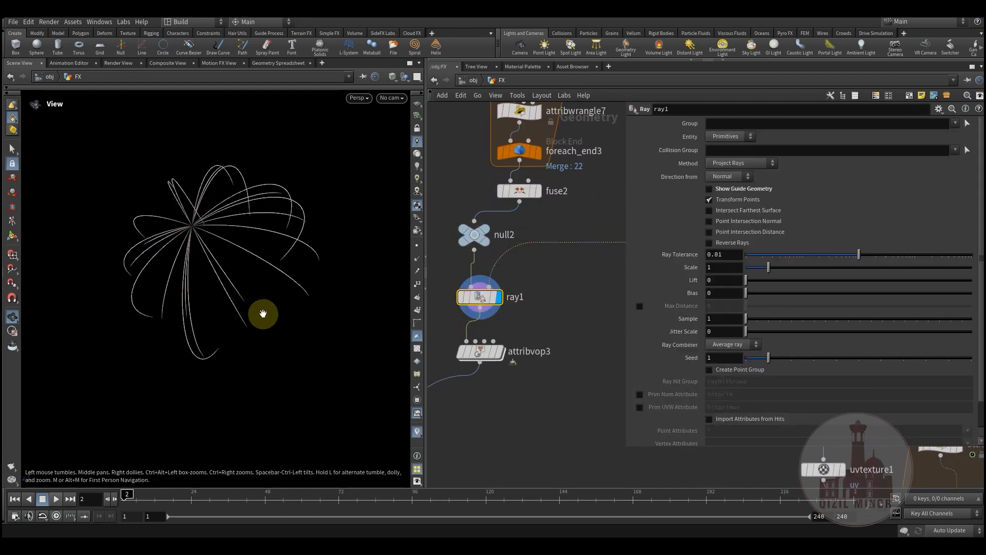
pyautogui.moveTo(579, 308); pyautogui.dragTo(574, 321, button='middle')
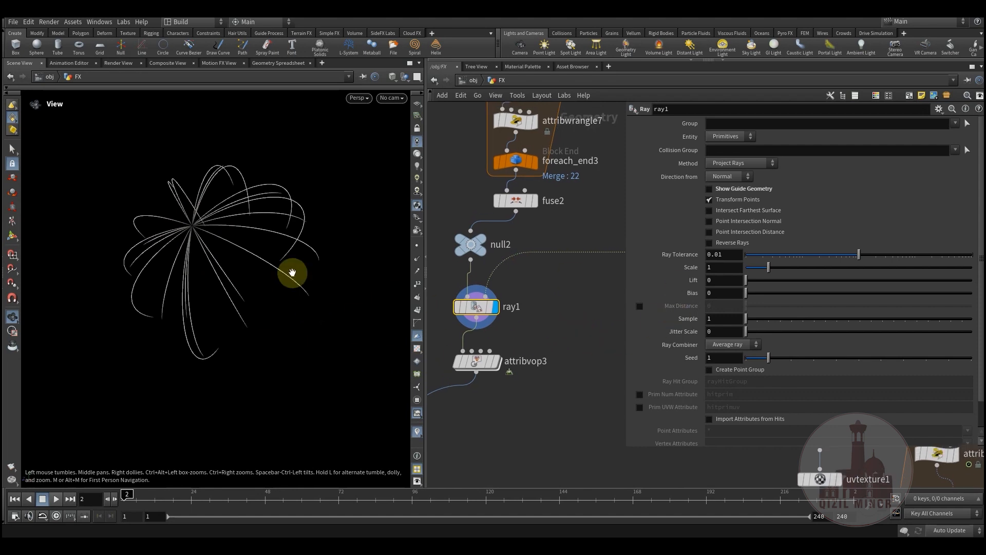
pyautogui.moveTo(558, 314)
pyautogui.mouseDown(button='middle')
pyautogui.moveTo(537, 324)
pyautogui.moveTo(561, 333)
pyautogui.moveTo(565, 300)
pyautogui.mouseUp(button='middle')
pyautogui.moveTo(472, 312); pyautogui.dragTo(489, 306)
pyautogui.moveTo(541, 334); pyautogui.dragTo(537, 341, button='middle')
pyautogui.moveTo(287, 236); pyautogui.dragTo(272, 222)
pyautogui.moveTo(556, 343); pyautogui.dragTo(577, 311, button='middle')
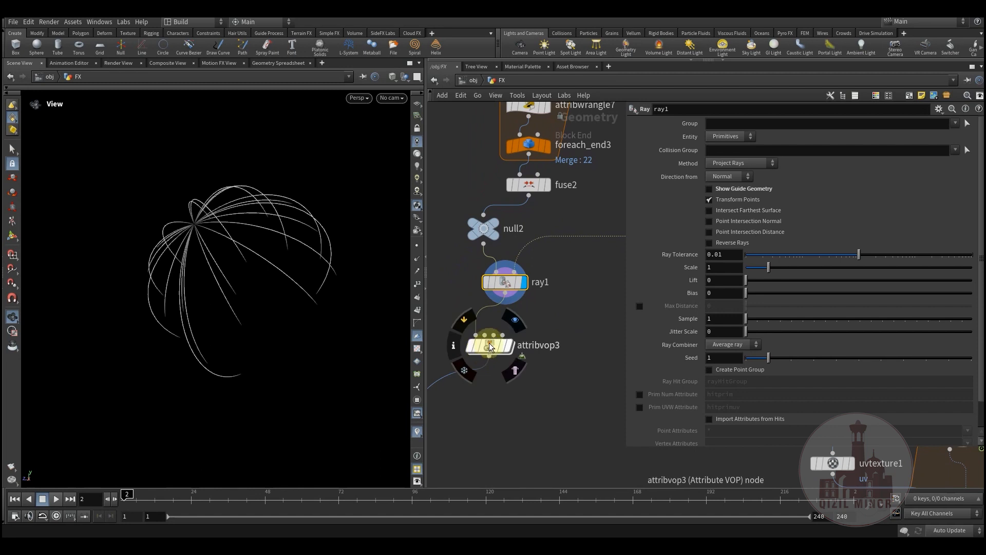
# - Move attribvop3 beneath ray1 and display its arcs together with the globe sphere as a wireframe template
pyautogui.moveTo(489, 348); pyautogui.dragTo(506, 333)
pyautogui.click(529, 306)
pyautogui.click(509, 328)
pyautogui.moveTo(556, 302); pyautogui.dragTo(422, 363, button='middle')
pyautogui.moveTo(558, 353); pyautogui.dragTo(553, 291, button='middle')
pyautogui.click(585, 307)
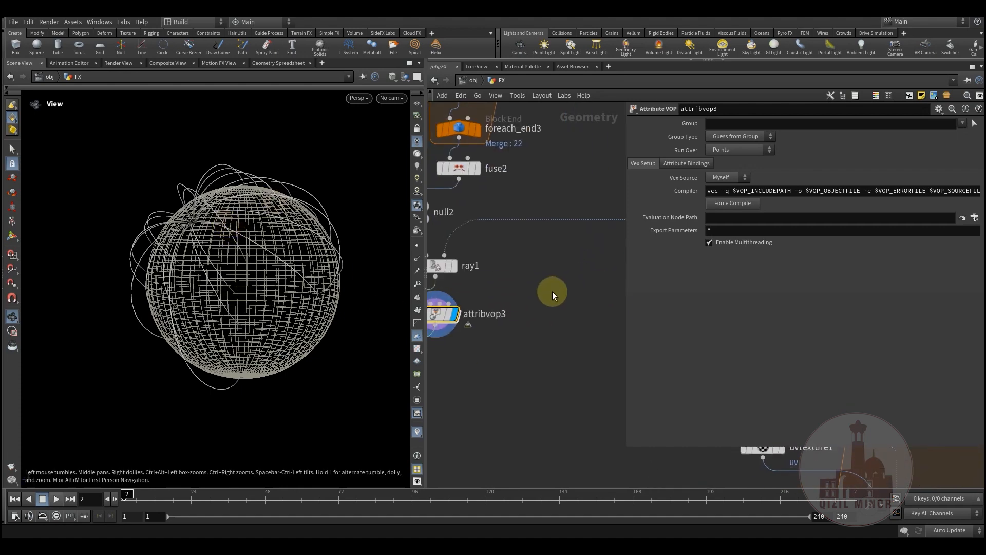
pyautogui.moveTo(262, 260); pyautogui.dragTo(255, 177)
pyautogui.moveTo(256, 224); pyautogui.dragTo(183, 252)
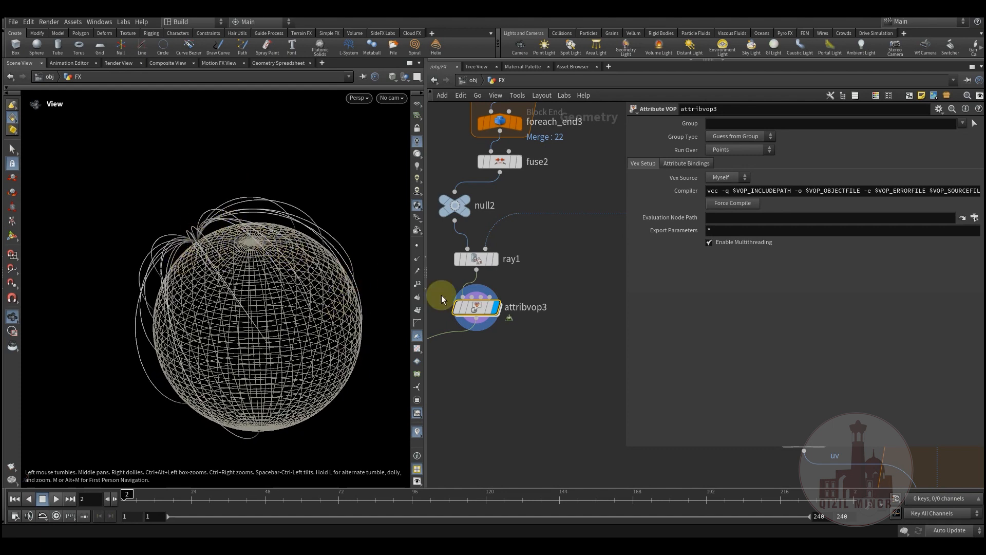
# - Open the attribvop3 network and trace how P, Cd and N pass through multiply1 and add1 to the geometry output
pyautogui.doubleClick(475, 310)
pyautogui.moveTo(567, 362); pyautogui.dragTo(547, 343, button='middle')
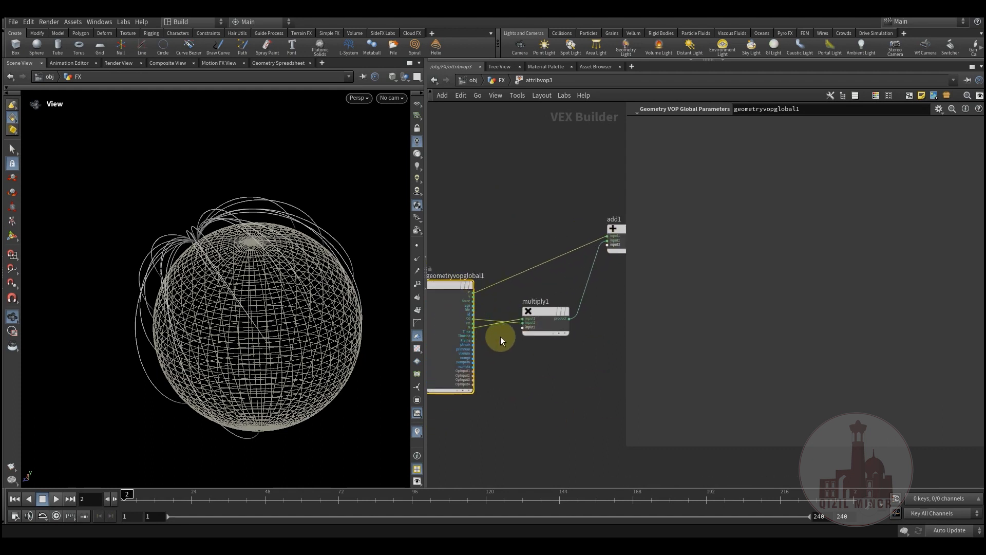
pyautogui.scroll(3, 501, 335)
pyautogui.moveTo(569, 406); pyautogui.dragTo(436, 445, button='middle')
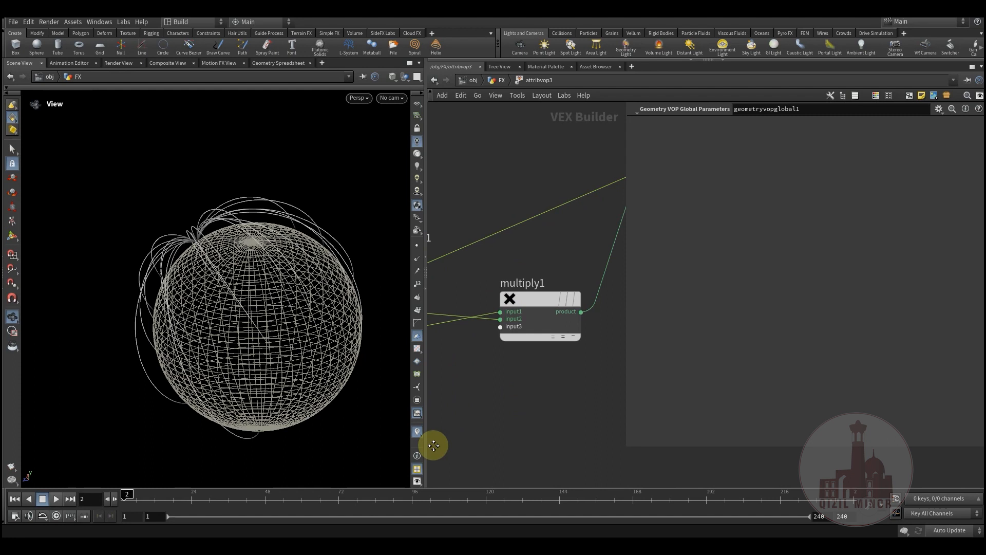
pyautogui.scroll(-3, 447, 443)
pyautogui.moveTo(551, 330); pyautogui.dragTo(437, 363, button='middle')
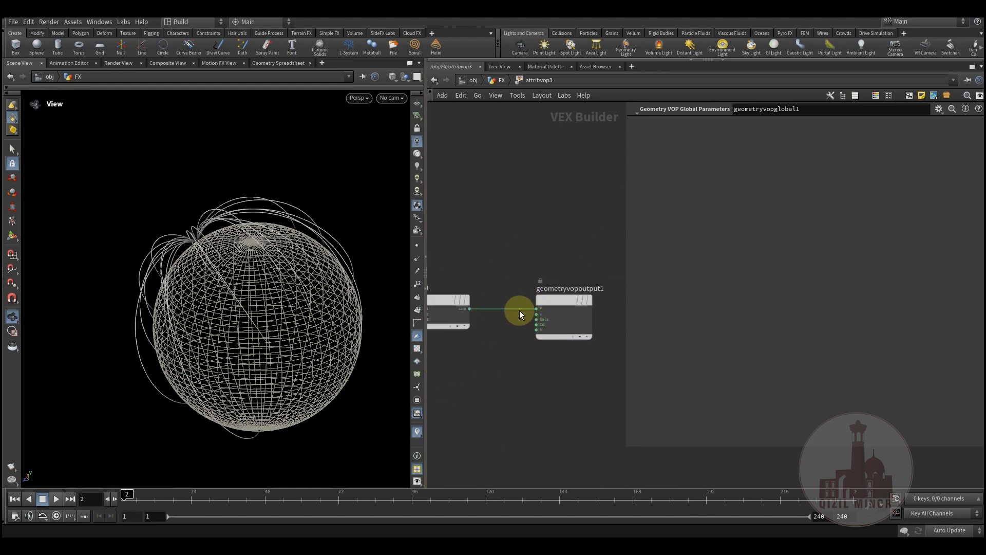
pyautogui.moveTo(513, 332); pyautogui.dragTo(595, 290, button='middle')
pyautogui.moveTo(488, 403); pyautogui.dragTo(581, 323, button='middle')
pyautogui.scroll(3, 458, 334)
pyautogui.moveTo(439, 269); pyautogui.dragTo(497, 268, button='middle')
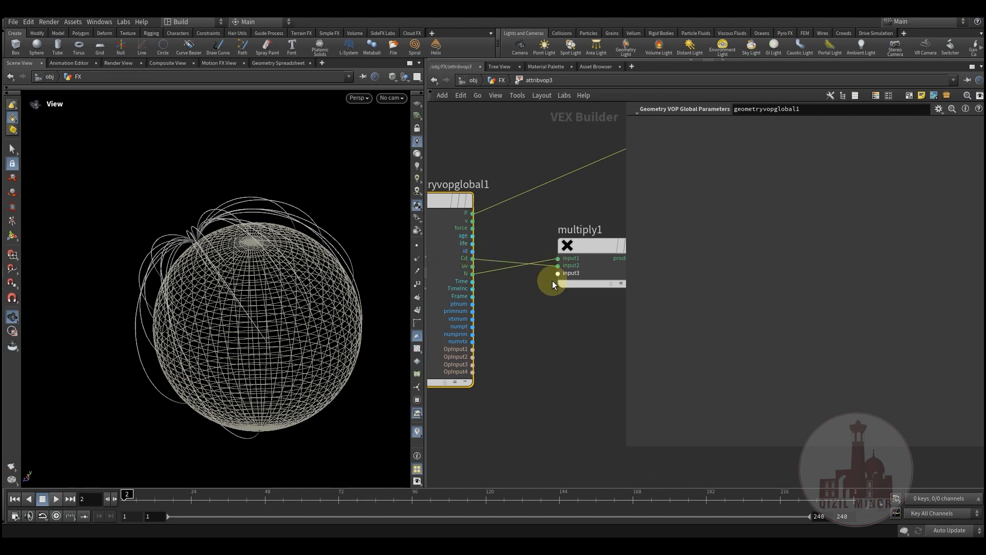
pyautogui.moveTo(539, 302); pyautogui.dragTo(539, 321, button='middle')
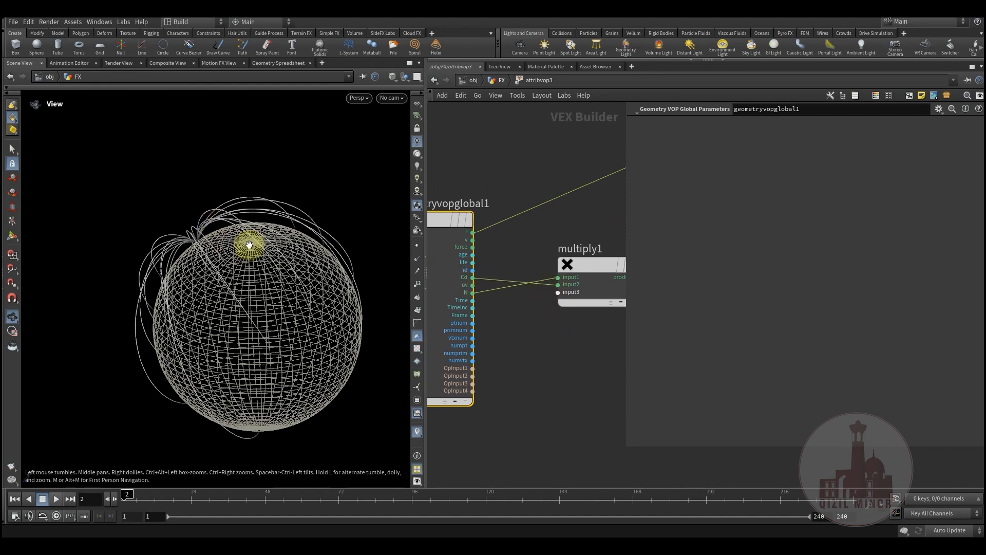
# - Return to the FX network and review attribwrangle7's ramp code against the raised arcs around the globe
pyautogui.click(498, 80)
pyautogui.moveTo(545, 206); pyautogui.dragTo(545, 316, button='middle')
pyautogui.click(499, 197)
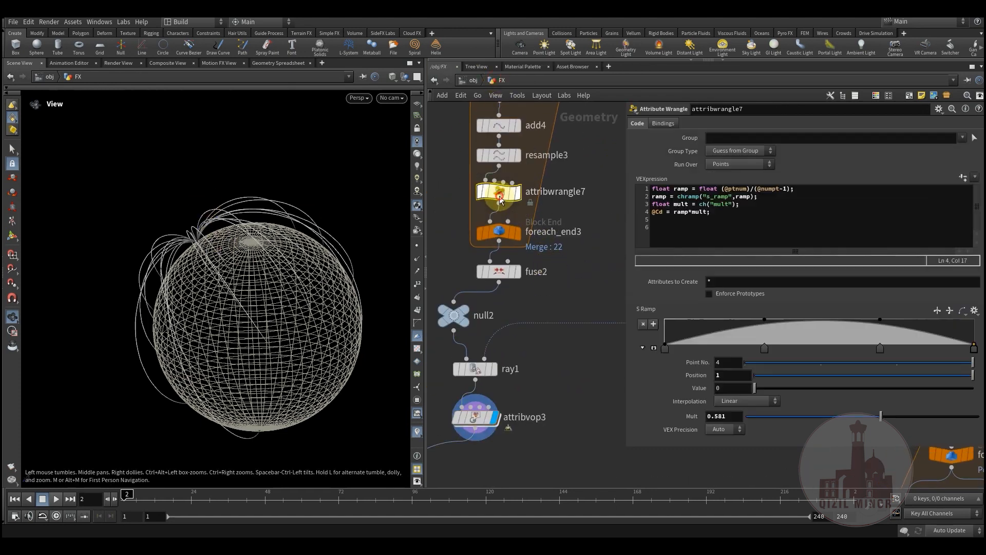
pyautogui.moveTo(483, 411); pyautogui.dragTo(495, 378, button='middle')
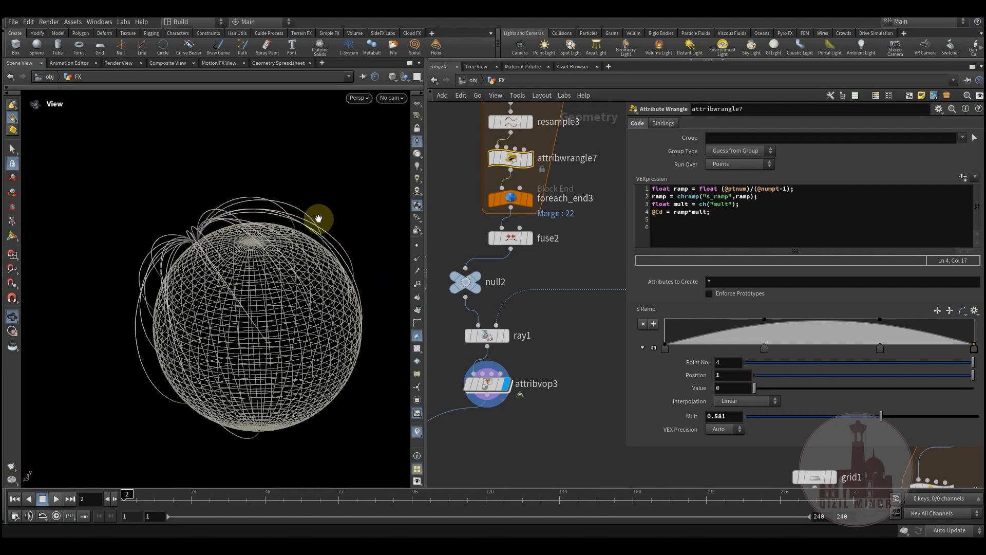
pyautogui.moveTo(338, 320); pyautogui.dragTo(262, 324)
# - Display foreach_begin4 to preview the single line piece entering the carve loop
pyautogui.moveTo(541, 416); pyautogui.dragTo(459, 343, button='middle')
pyautogui.scroll(-4, 459, 343)
pyautogui.moveTo(523, 376); pyautogui.dragTo(576, 321, button='middle')
pyautogui.scroll(-4, 576, 320)
pyautogui.moveTo(561, 277); pyautogui.dragTo(590, 180, button='middle')
pyautogui.scroll(5, 556, 246)
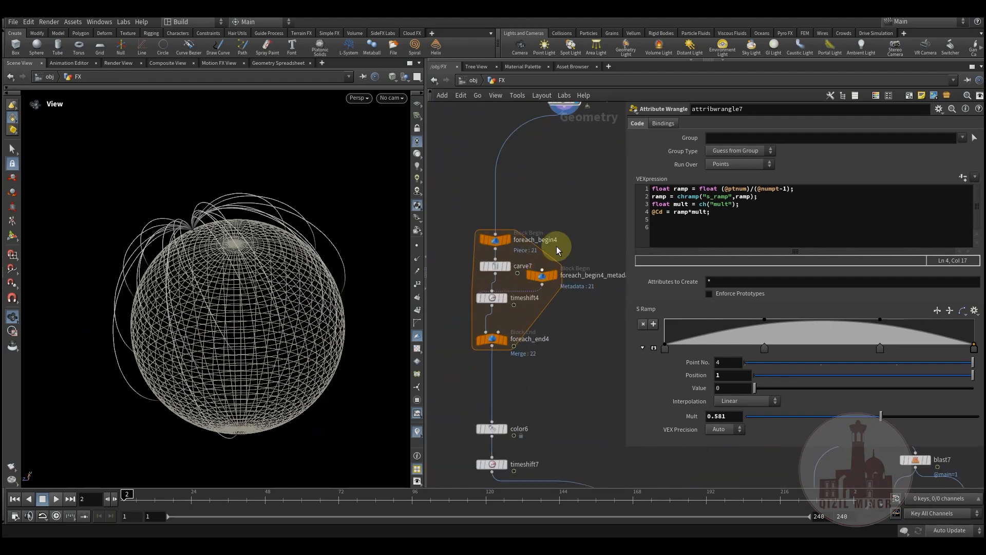
pyautogui.scroll(2, 544, 231)
pyautogui.click(492, 220)
pyautogui.moveTo(494, 219); pyautogui.dragTo(504, 131, button='middle')
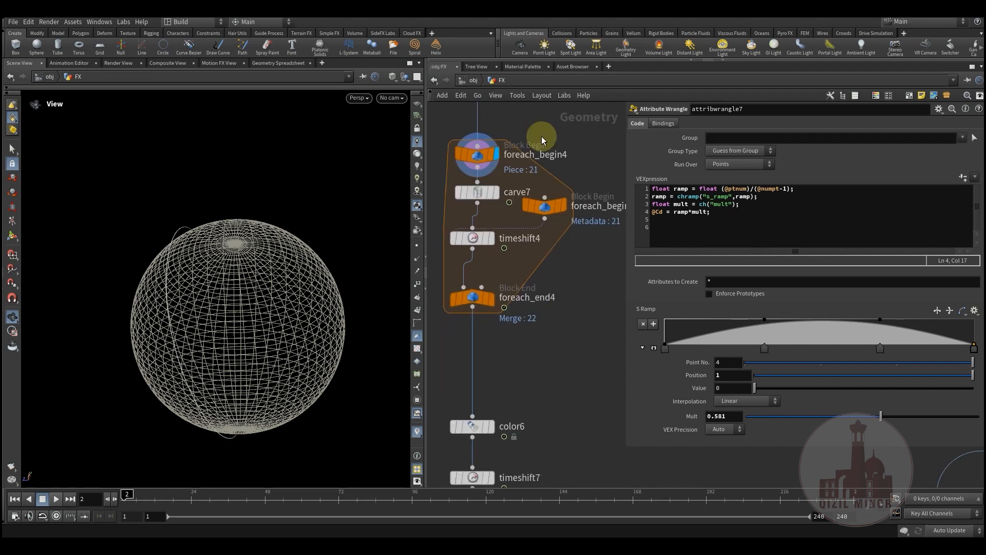
# - Display carve7 and scrub the timeline to frame 56 to preview its animated Second U value
pyautogui.moveTo(482, 197); pyautogui.dragTo(497, 238, button='middle')
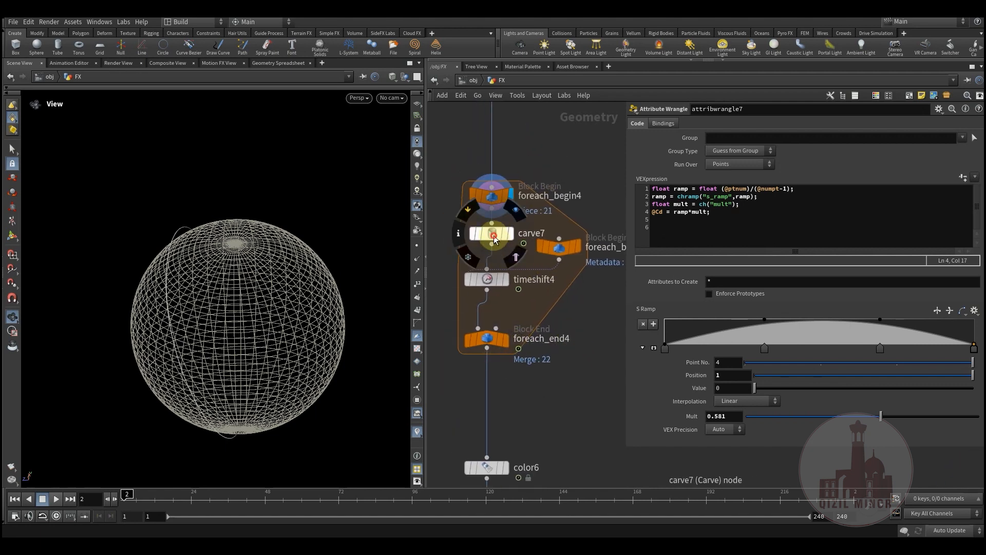
pyautogui.click(497, 234)
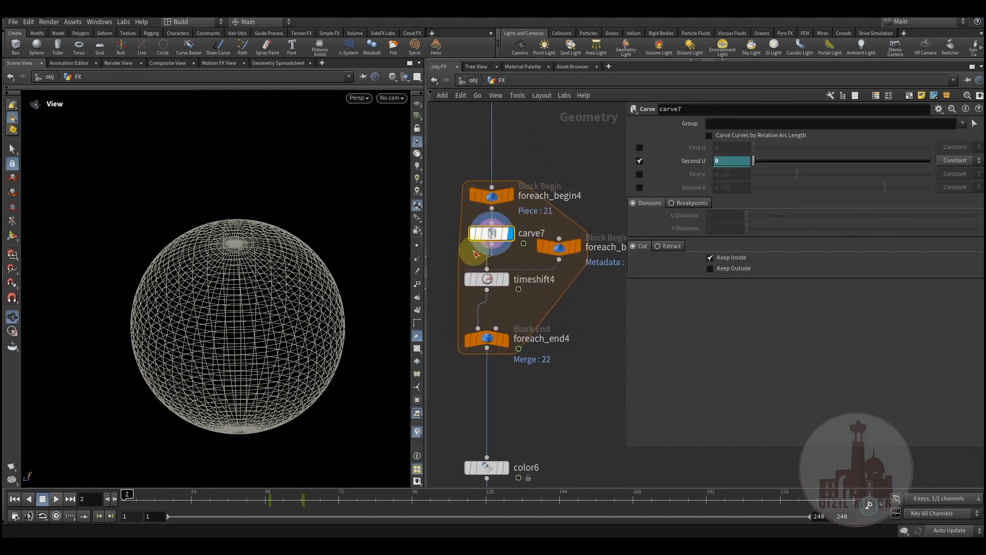
pyautogui.moveTo(261, 500); pyautogui.dragTo(289, 503)
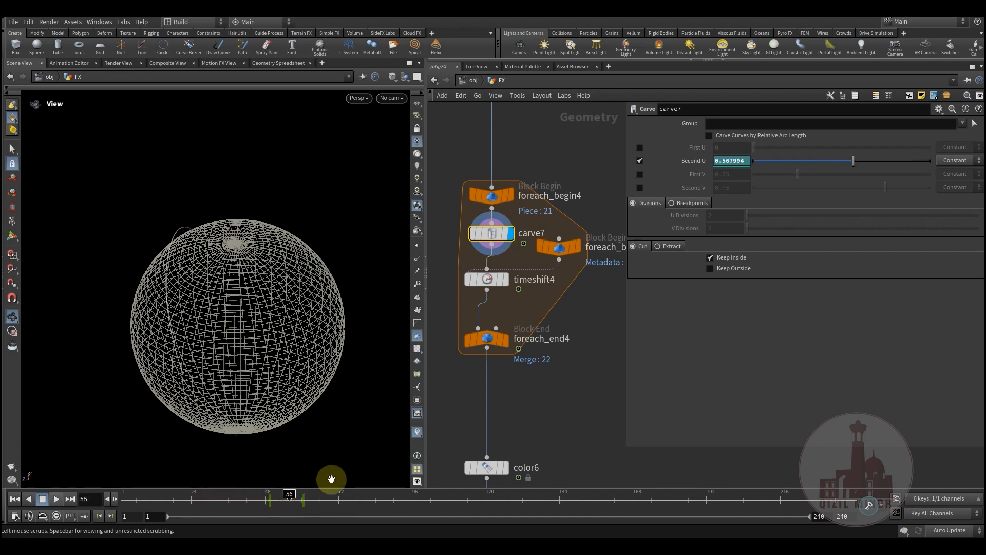
# - Inspect foreach_begin4 and timeshift4, highlighting timeshift4's iteration-based Frame expression
pyautogui.click(491, 283)
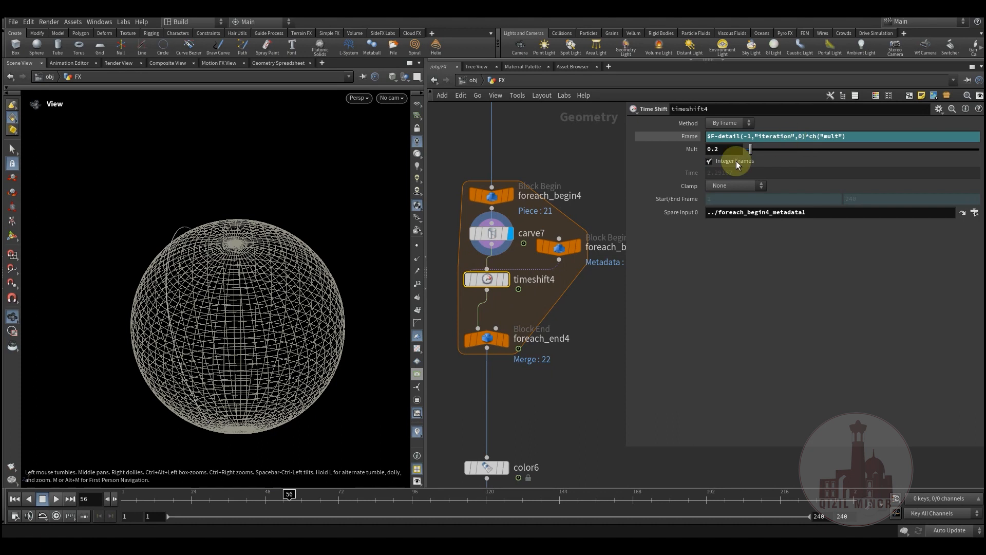
pyautogui.click(495, 196)
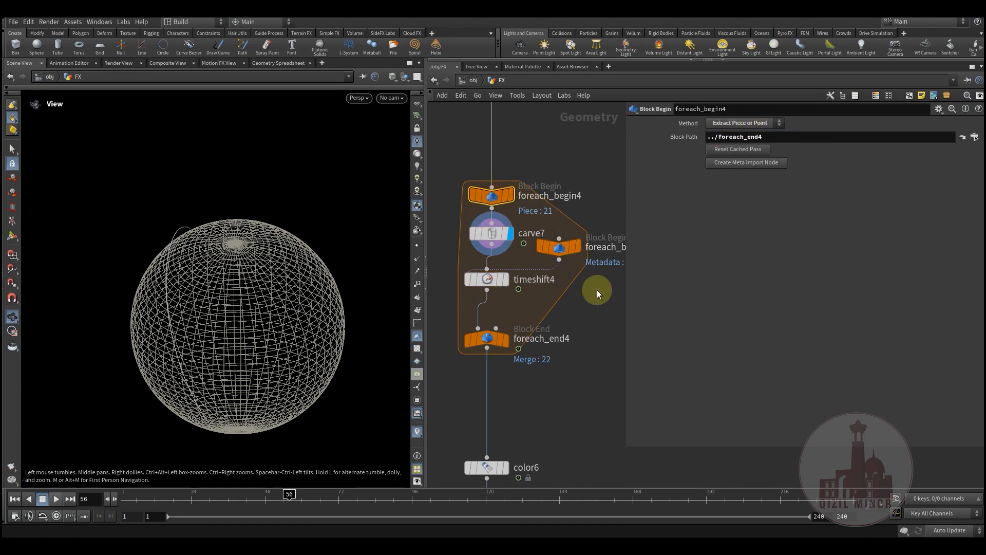
pyautogui.click(491, 279)
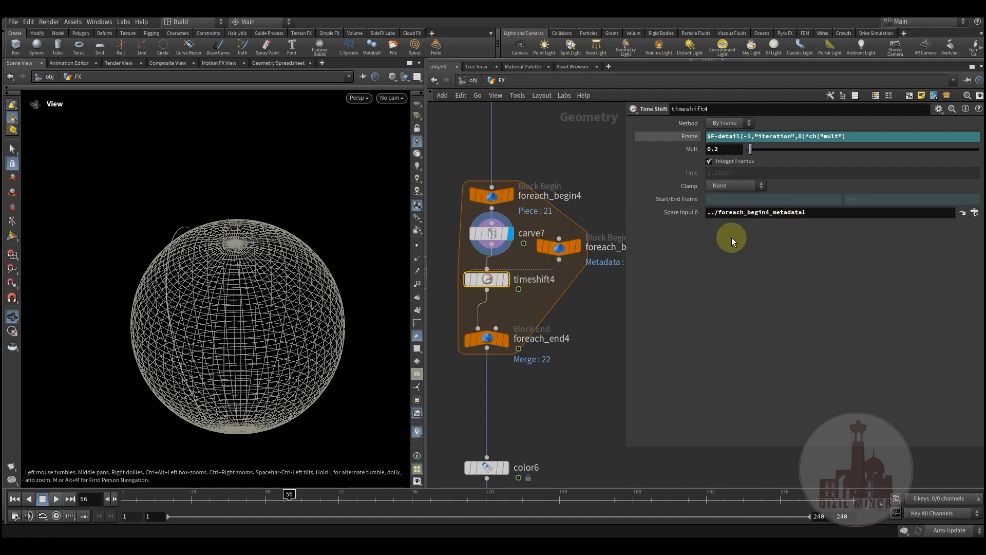
pyautogui.moveTo(850, 136); pyautogui.dragTo(687, 145)
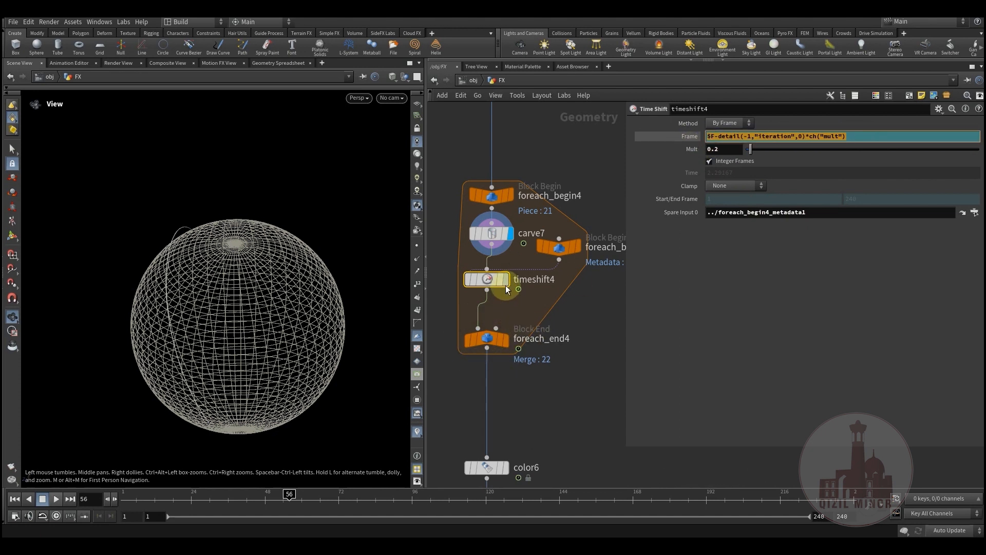
# - Display foreach_end4 and scrub the timeline to frame 68 to preview the staggered growth of the arcs
pyautogui.click(505, 339)
pyautogui.click(485, 339)
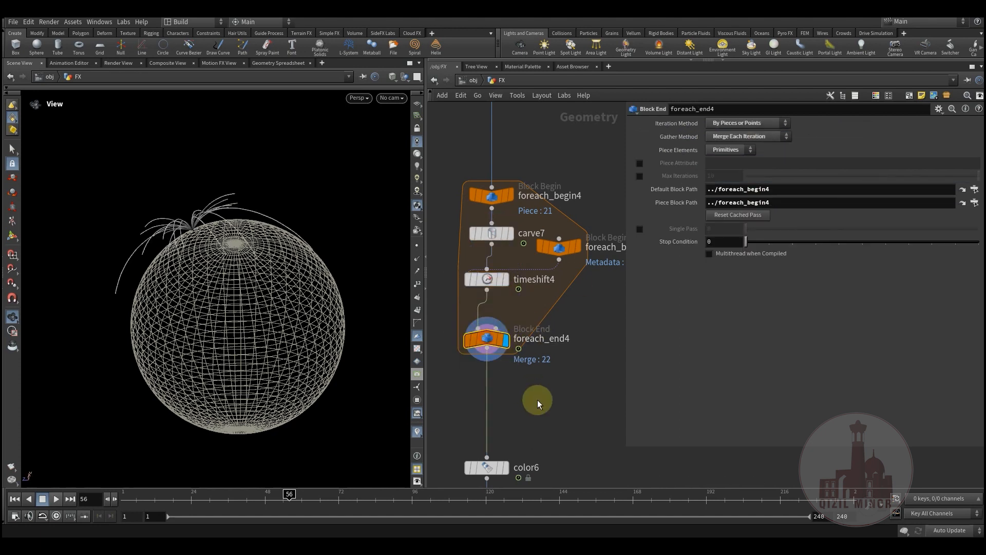
pyautogui.moveTo(281, 497); pyautogui.dragTo(115, 494)
pyautogui.moveTo(284, 499)
pyautogui.mouseDown()
pyautogui.moveTo(304, 498)
pyautogui.moveTo(231, 497)
pyautogui.moveTo(299, 495)
pyautogui.mouseUp()
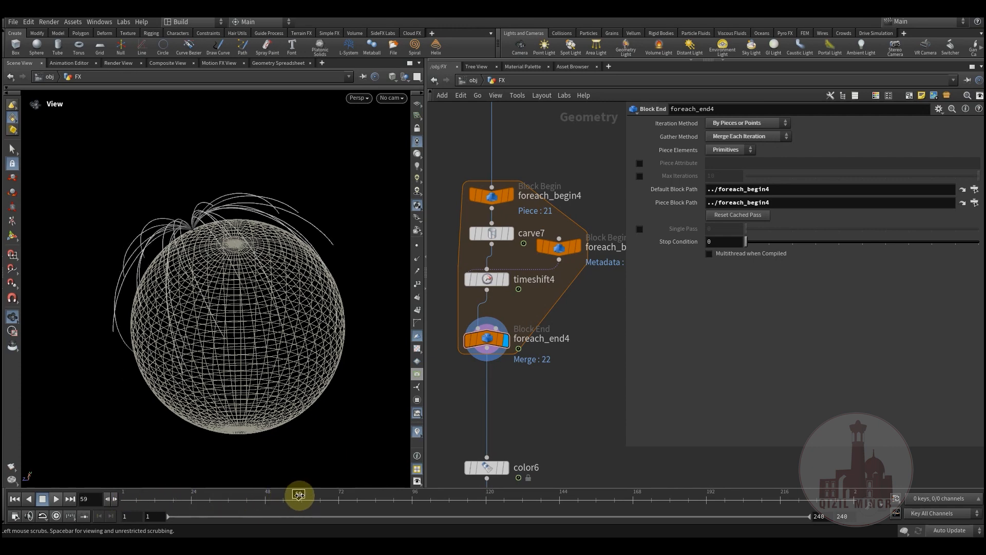
pyautogui.moveTo(277, 287); pyautogui.dragTo(198, 411)
pyautogui.moveTo(232, 497); pyautogui.dragTo(327, 494)
pyautogui.moveTo(285, 295); pyautogui.dragTo(204, 250)
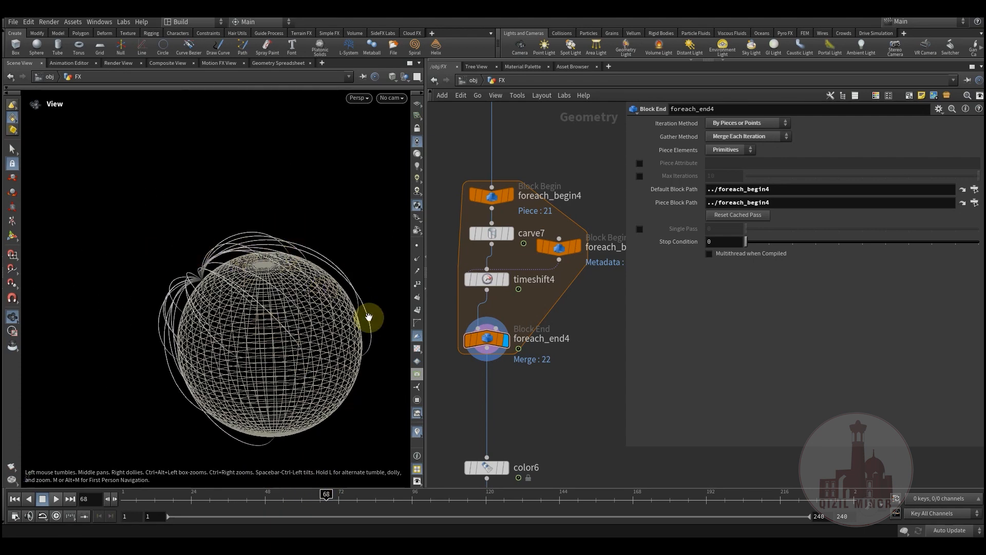
# - Display color6 and inspect its effect on the connecting arcs
pyautogui.moveTo(524, 436); pyautogui.dragTo(546, 320, button='middle')
pyautogui.click(529, 350)
pyautogui.click(505, 350)
pyautogui.moveTo(547, 275); pyautogui.dragTo(529, 199, button='middle')
# - Display timeshift7 to check its $F +10 frame offset, and move the node further below color6
pyautogui.click(512, 331)
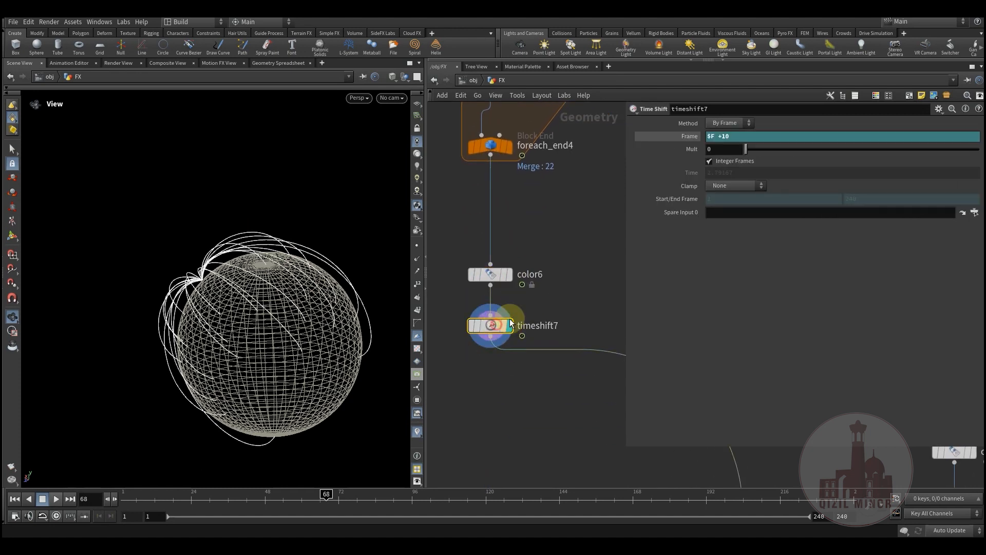
pyautogui.moveTo(526, 298); pyautogui.dragTo(528, 322, button='middle')
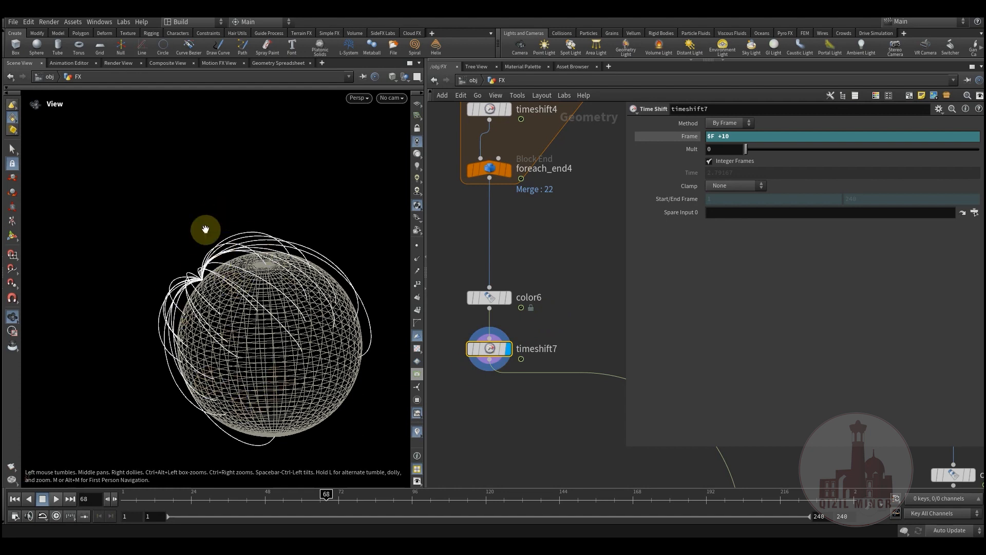
pyautogui.moveTo(489, 351); pyautogui.dragTo(489, 392)
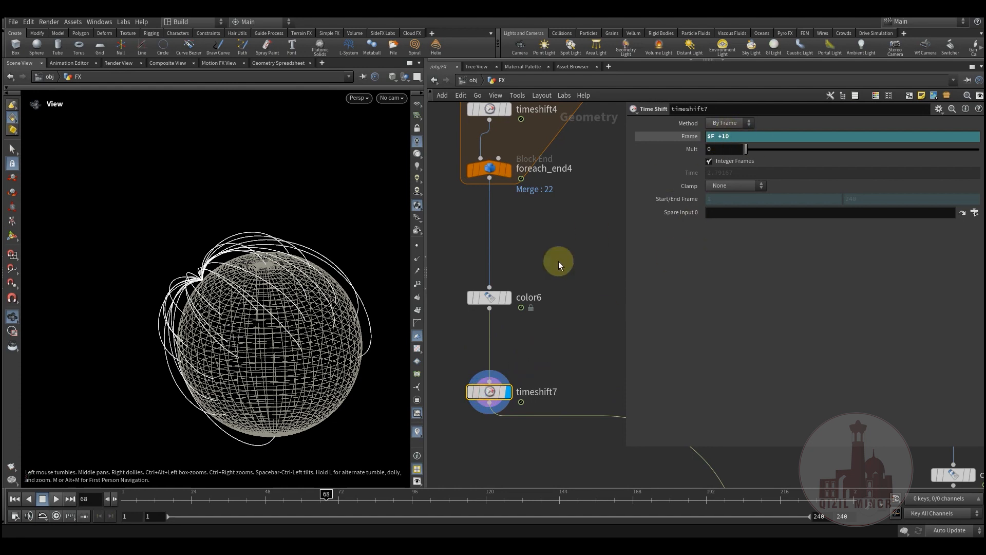
# - Display merge12 and examine the i@main = 1 code of the attribwrangle11 node feeding it
pyautogui.scroll(-10, 558, 260)
pyautogui.moveTo(507, 270); pyautogui.dragTo(473, 282, button='middle')
pyautogui.moveTo(206, 253); pyautogui.dragTo(269, 274)
pyautogui.scroll(6, 529, 246)
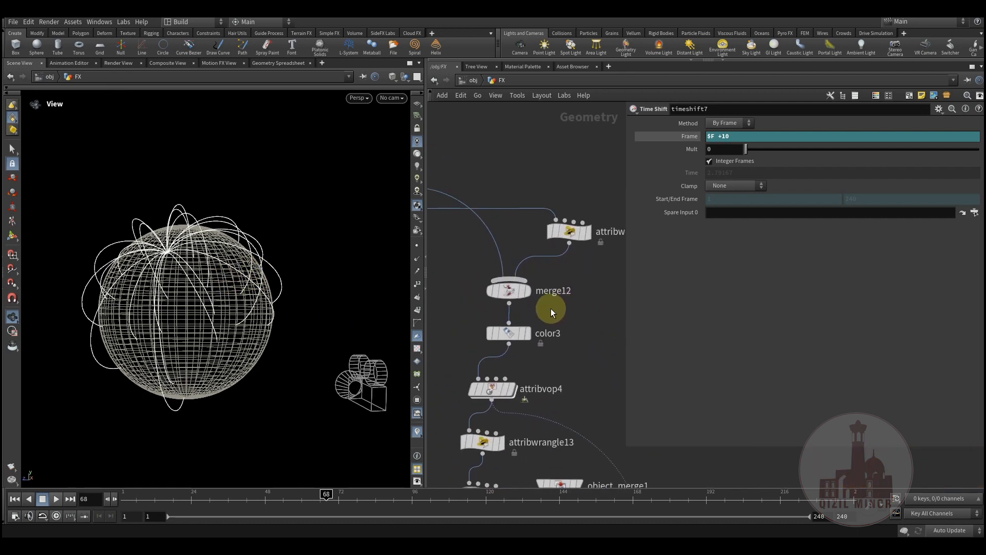
pyautogui.click(509, 291)
pyautogui.press('r')
pyautogui.moveTo(236, 282); pyautogui.dragTo(319, 328)
pyautogui.click(573, 233)
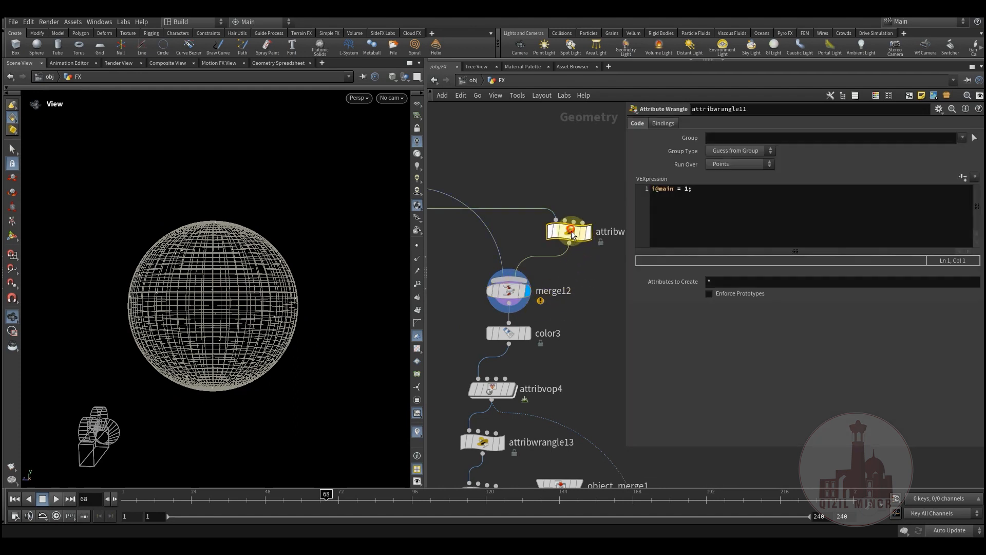
pyautogui.click(699, 190)
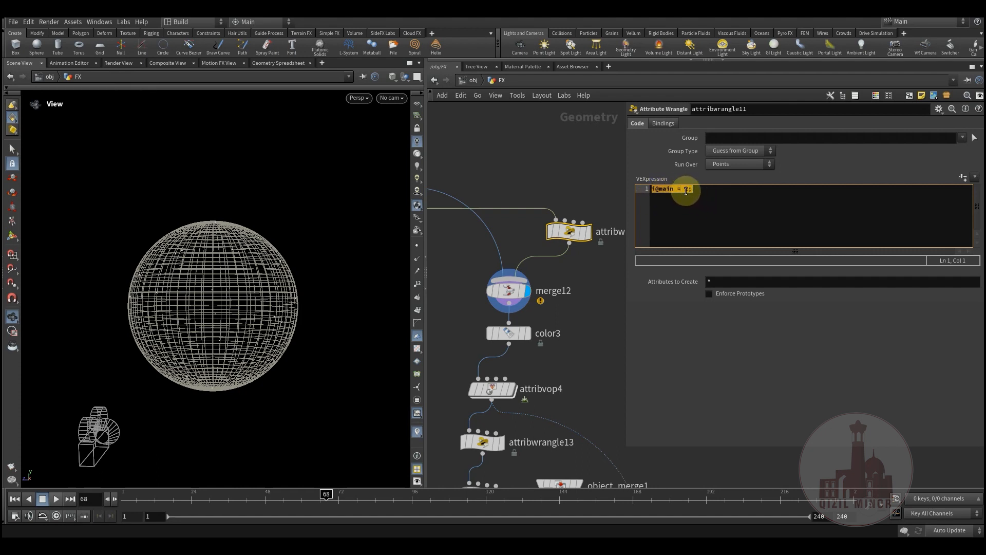
# - Survey the branches downstream of merge12, including the copy-to-points loop, and inspect timeshift9's frame offset
pyautogui.moveTo(573, 329); pyautogui.dragTo(574, 261, button='middle')
pyautogui.scroll(-3, 575, 261)
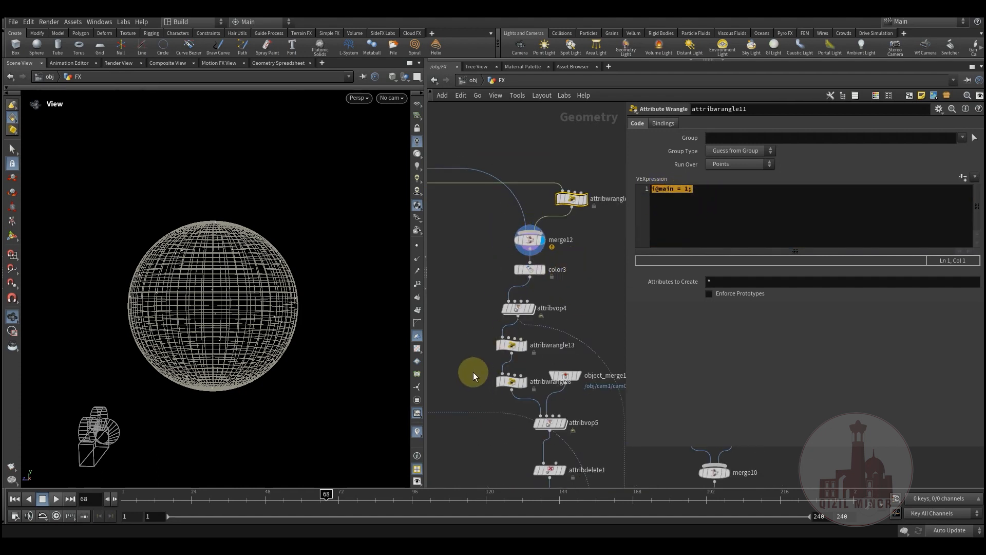
pyautogui.moveTo(471, 437); pyautogui.dragTo(488, 298, button='middle')
pyautogui.scroll(-4, 489, 297)
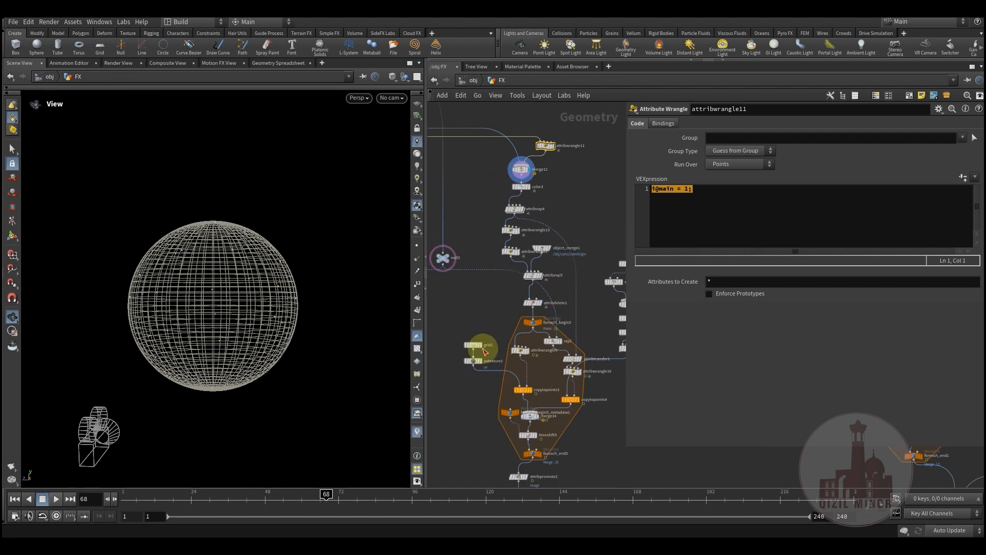
pyautogui.moveTo(476, 374); pyautogui.dragTo(512, 295, button='middle')
pyautogui.moveTo(483, 430); pyautogui.dragTo(486, 306, button='middle')
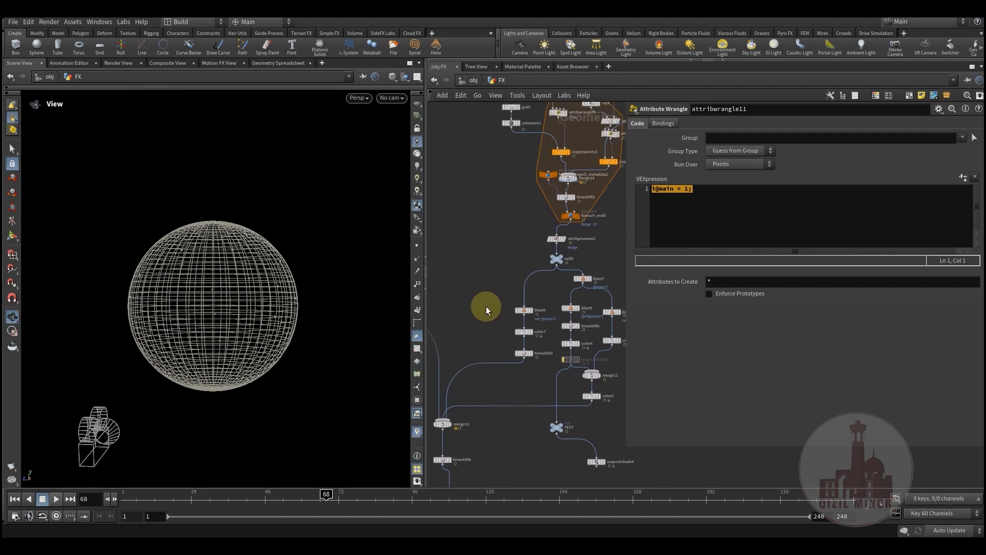
pyautogui.moveTo(532, 371); pyautogui.dragTo(531, 371)
pyautogui.moveTo(485, 278); pyautogui.dragTo(495, 353)
pyautogui.click(487, 231)
pyautogui.moveTo(488, 228); pyautogui.dragTo(476, 399, button='middle')
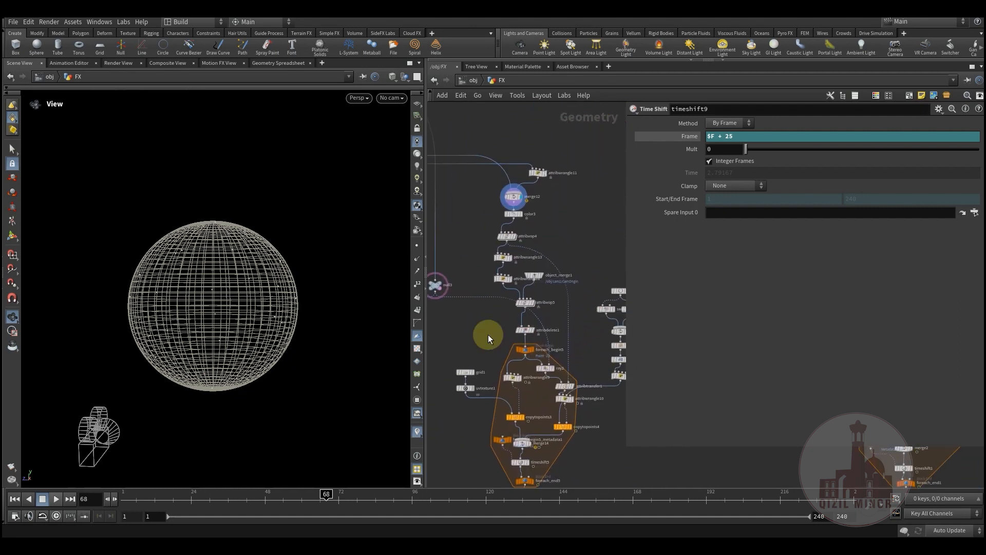
# - Display color3 below merge12 and check its constant color settings
pyautogui.scroll(3, 521, 211)
pyautogui.click(526, 201)
pyautogui.click(509, 211)
pyautogui.moveTo(540, 265); pyautogui.dragTo(513, 282, button='middle')
pyautogui.scroll(3, 495, 265)
pyautogui.moveTo(591, 253); pyautogui.dragTo(588, 291, button='middle')
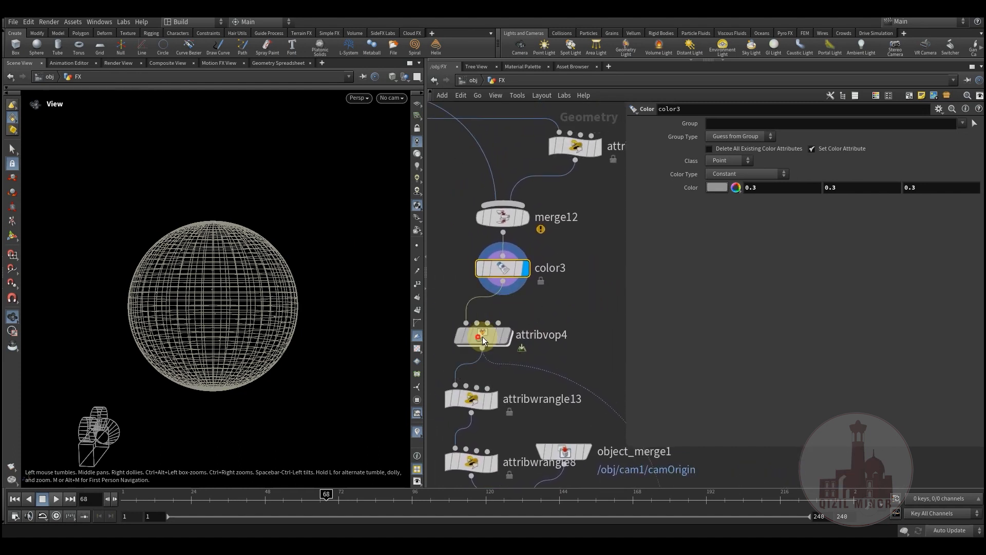
# - Display attribvop4, align the node directly beneath color3, and view the points around the globe
pyautogui.click(535, 308)
pyautogui.click(494, 324)
pyautogui.moveTo(238, 269)
pyautogui.mouseDown()
pyautogui.moveTo(260, 269)
pyautogui.moveTo(242, 275)
pyautogui.mouseUp()
# - Examine the multiply and add nodes inside attribvop4's VEX network, and return to the FX level
pyautogui.moveTo(503, 270)
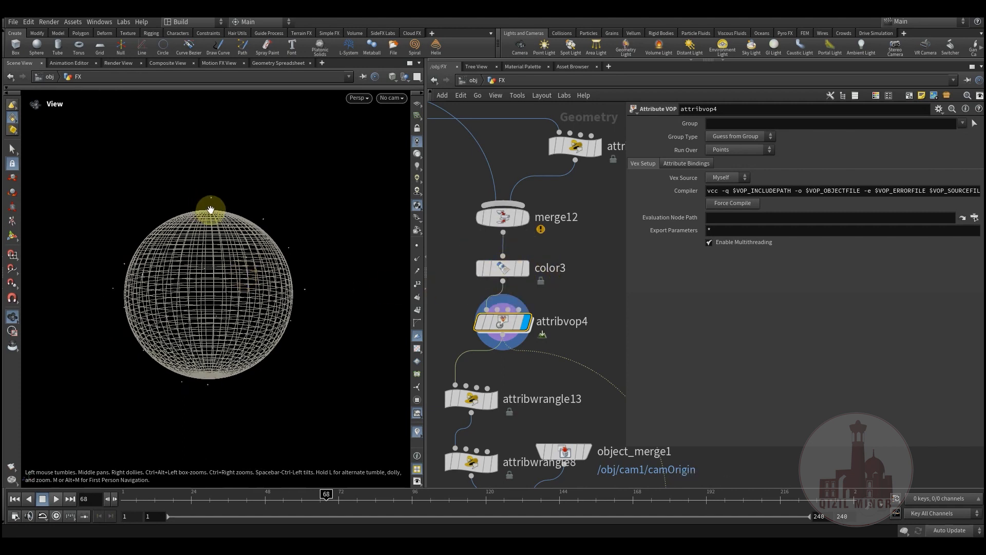
pyautogui.doubleClick(501, 324)
pyautogui.scroll(-3, 465, 363)
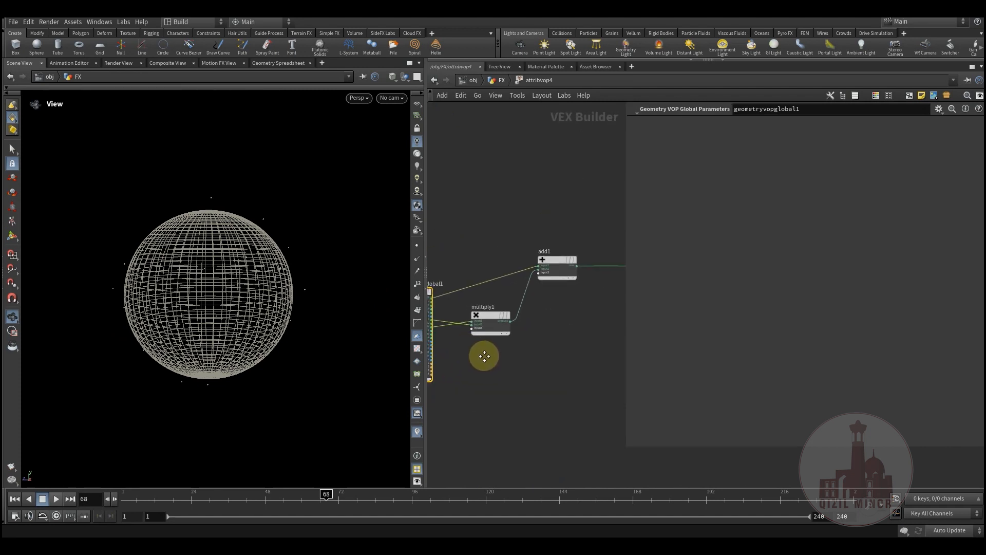
pyautogui.moveTo(531, 373); pyautogui.dragTo(445, 402, button='middle')
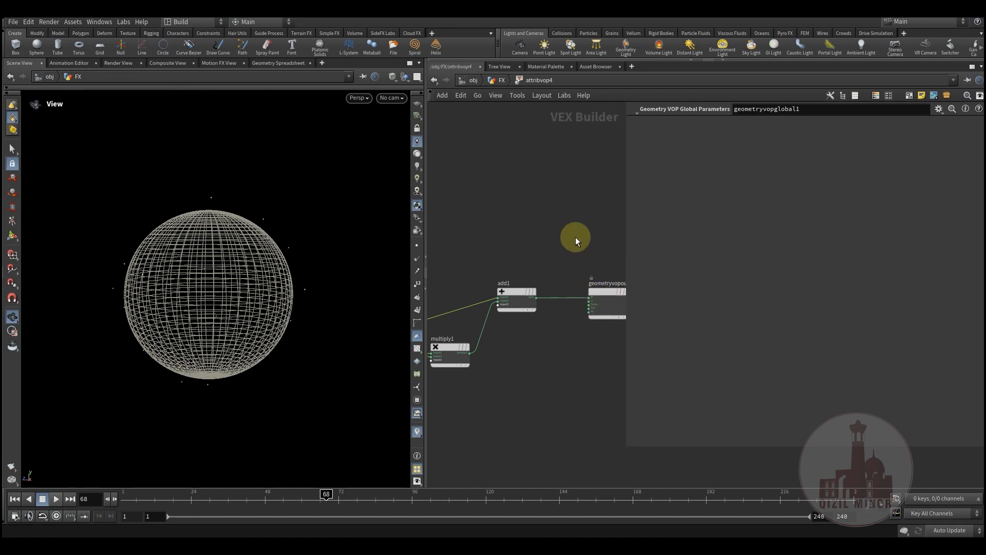
pyautogui.moveTo(589, 297); pyautogui.dragTo(520, 251, button='middle')
pyautogui.scroll(2, 520, 252)
pyautogui.moveTo(505, 198); pyautogui.dragTo(507, 219, button='middle')
pyautogui.click(497, 80)
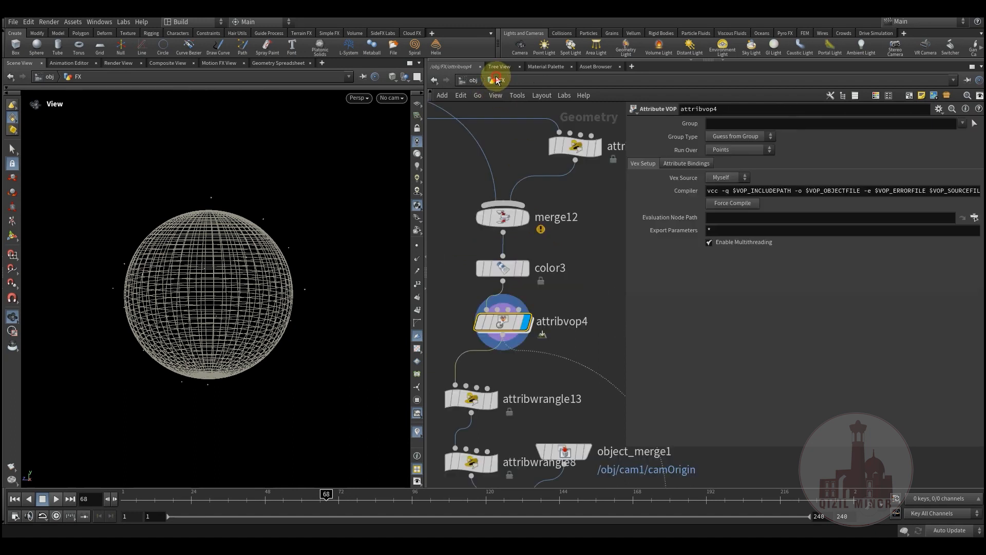
# - Bypass and re-enable color3 to compare its effect on attribvop4's point offsets, and check its parameters
pyautogui.moveTo(483, 260)
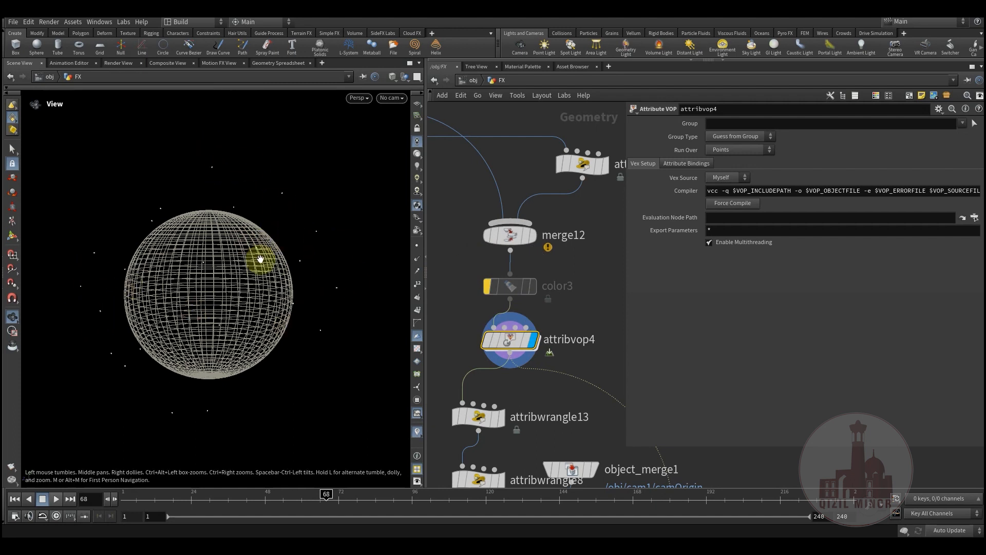
pyautogui.moveTo(501, 289)
pyautogui.click(484, 263)
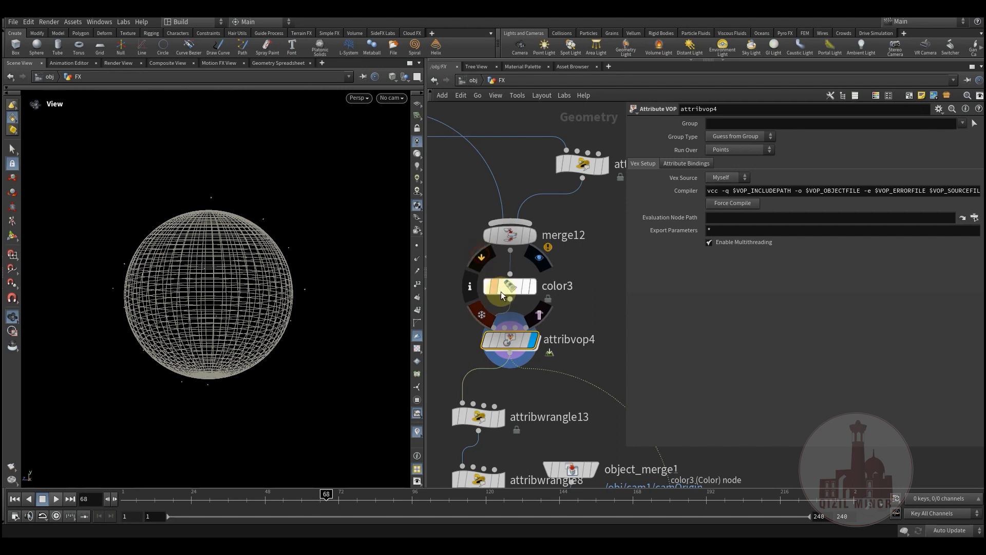
pyautogui.click(507, 288)
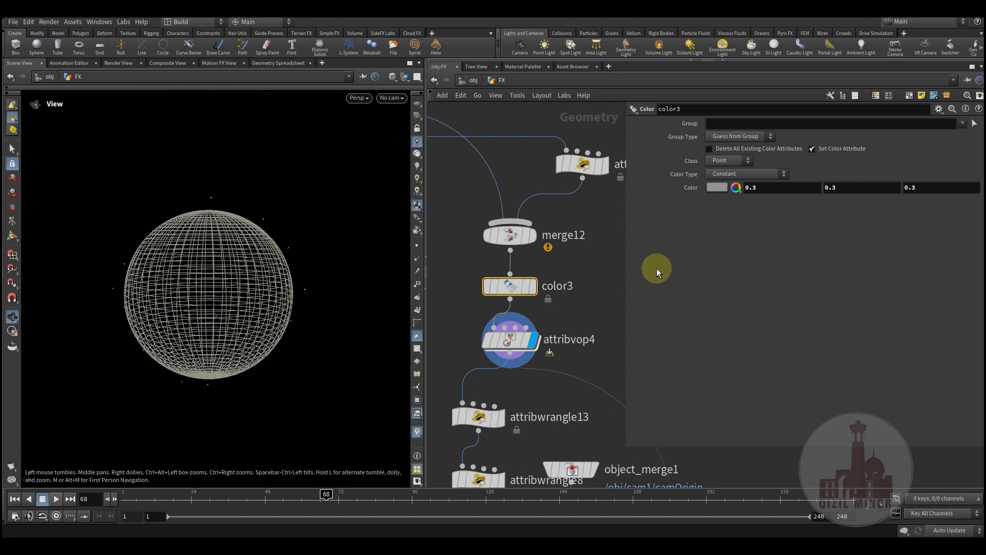
# - Select attribwrangle13 and enlarge the parameter and network areas to show its full VEX expression
pyautogui.moveTo(588, 306); pyautogui.dragTo(535, 195, button='middle')
pyautogui.scroll(2, 535, 195)
pyautogui.click(508, 203)
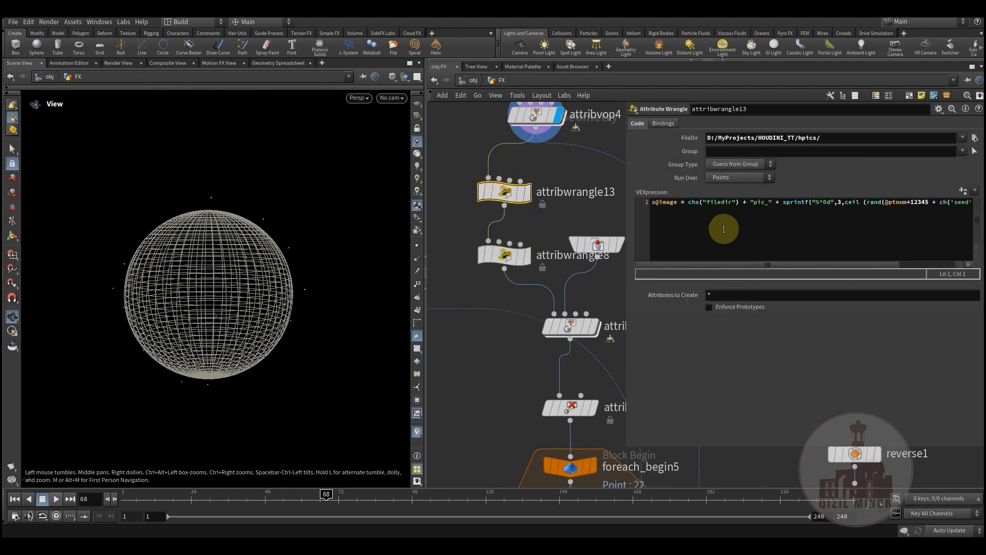
pyautogui.moveTo(537, 234); pyautogui.dragTo(505, 264, button='middle')
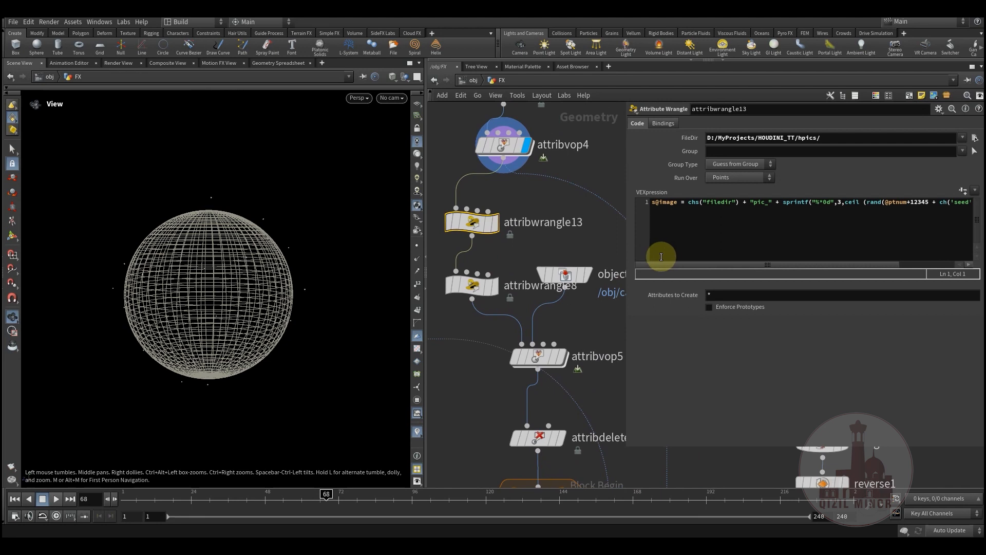
pyautogui.moveTo(625, 239); pyautogui.dragTo(543, 234)
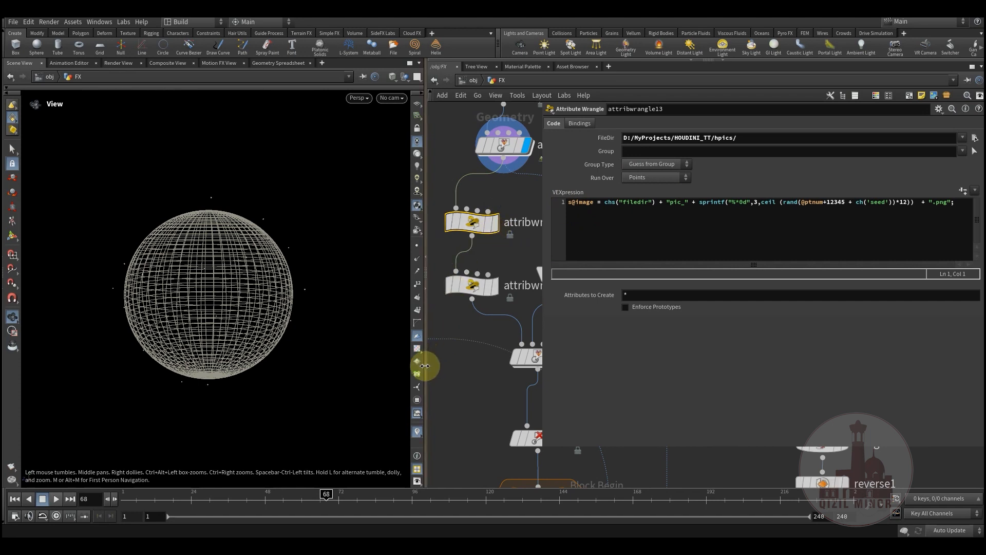
pyautogui.moveTo(425, 368); pyautogui.dragTo(341, 363)
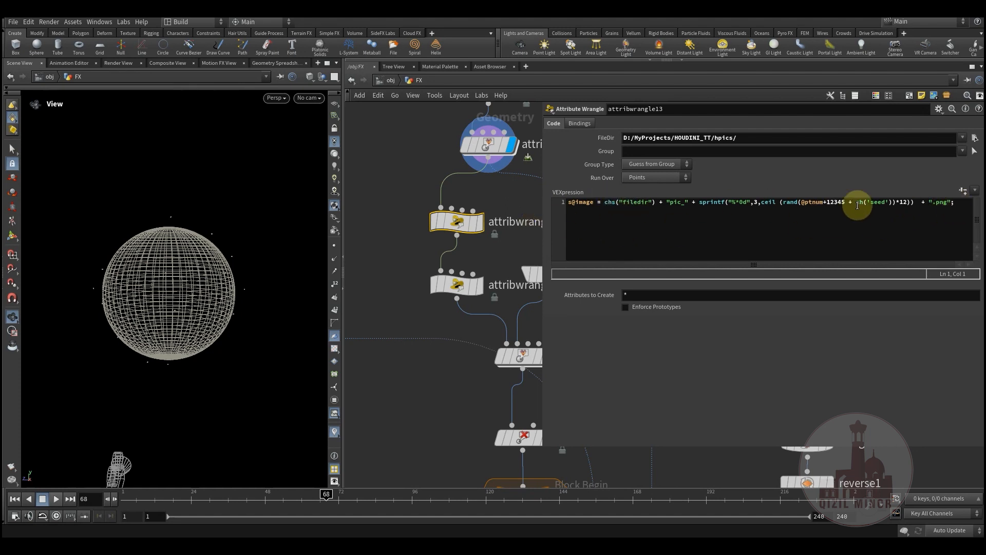
# - Examine attribwrangle13's FileDir path and the s@image expression that builds the random picture file name
pyautogui.moveTo(709, 138); pyautogui.dragTo(602, 146)
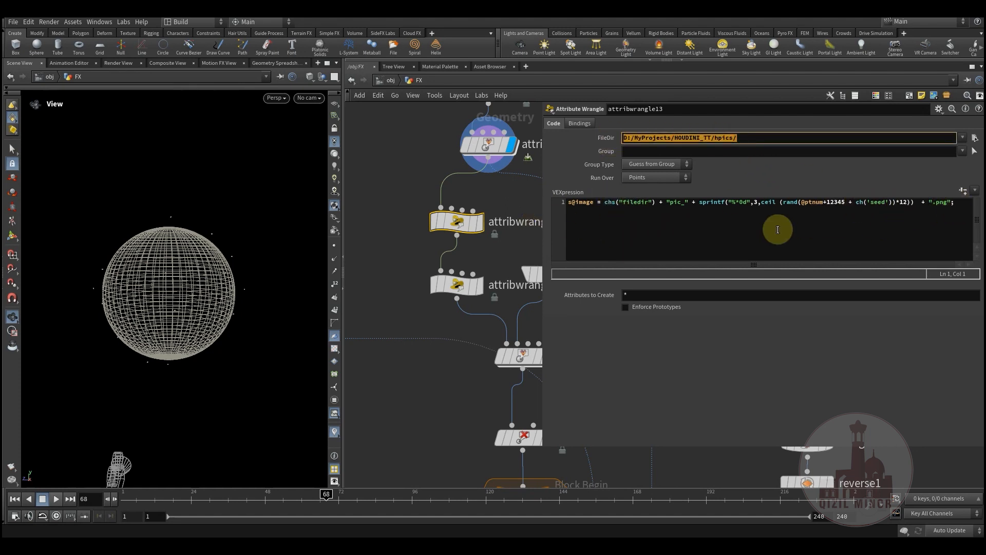
pyautogui.moveTo(962, 207); pyautogui.dragTo(661, 205)
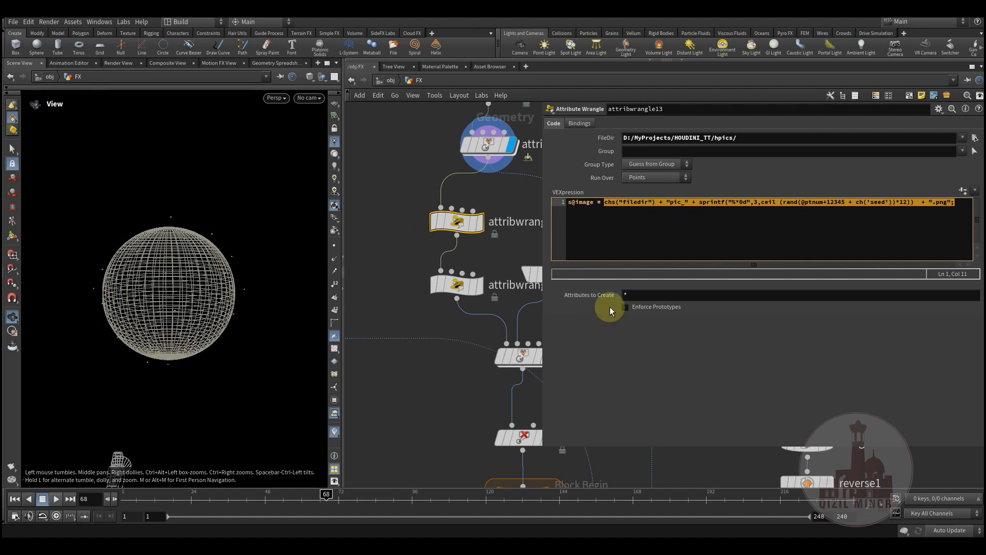
pyautogui.click(628, 227)
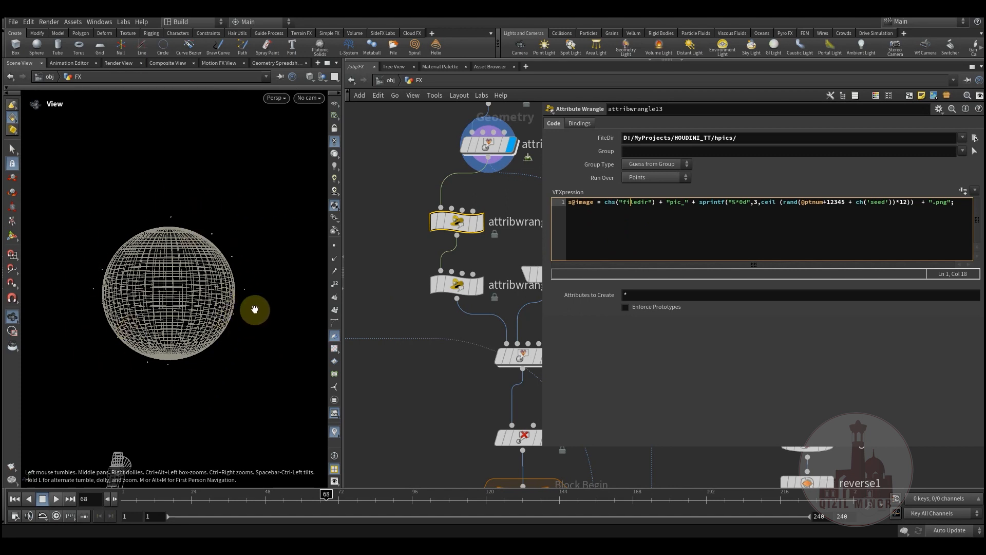
pyautogui.moveTo(627, 205); pyautogui.dragTo(773, 250)
# - Narrow the parameter area to uncover the nodes and set the display to attribwrangle13
pyautogui.click(442, 401)
pyautogui.moveTo(439, 410); pyautogui.dragTo(392, 396, button='middle')
pyautogui.moveTo(540, 443); pyautogui.dragTo(631, 425)
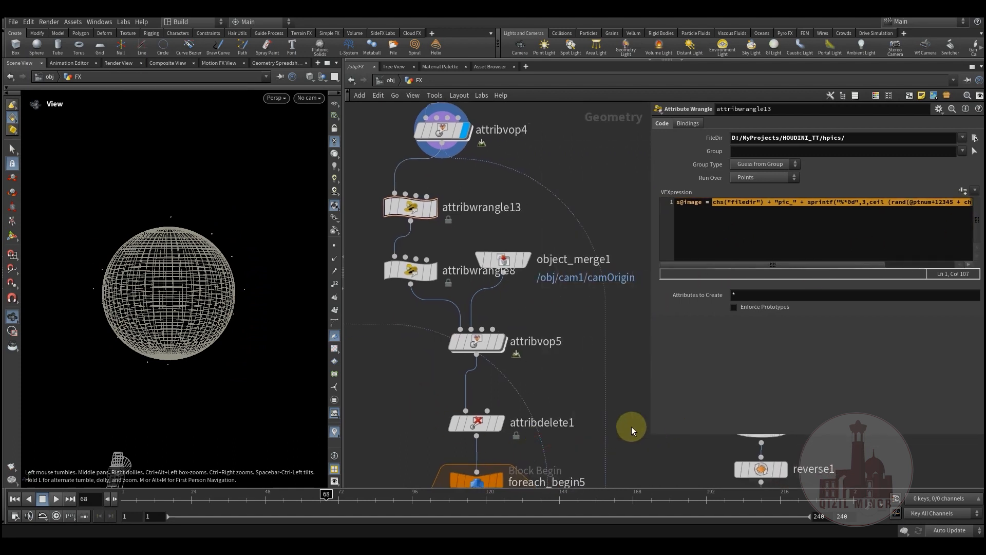
pyautogui.moveTo(507, 220); pyautogui.dragTo(517, 240, button='middle')
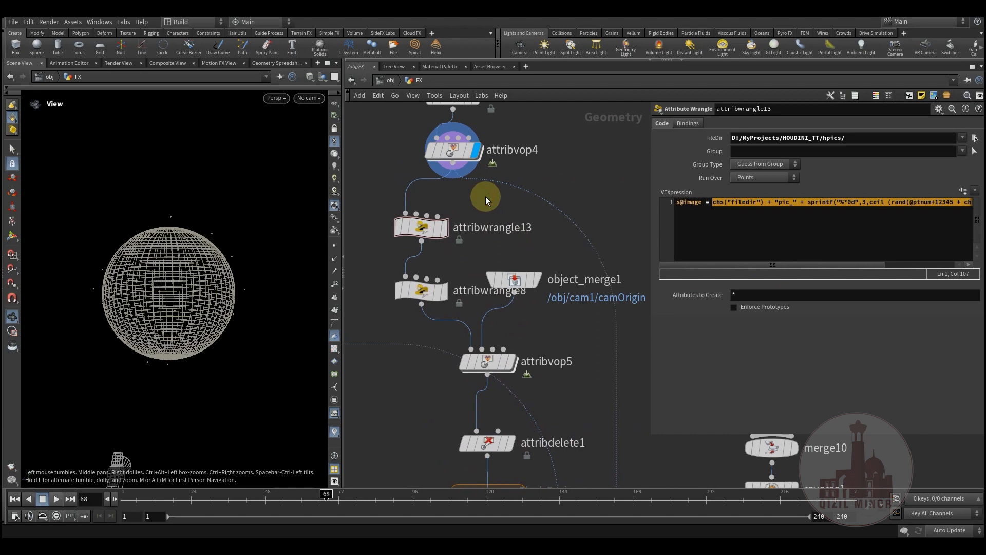
pyautogui.moveTo(474, 198); pyautogui.dragTo(473, 202, button='middle')
pyautogui.moveTo(413, 239)
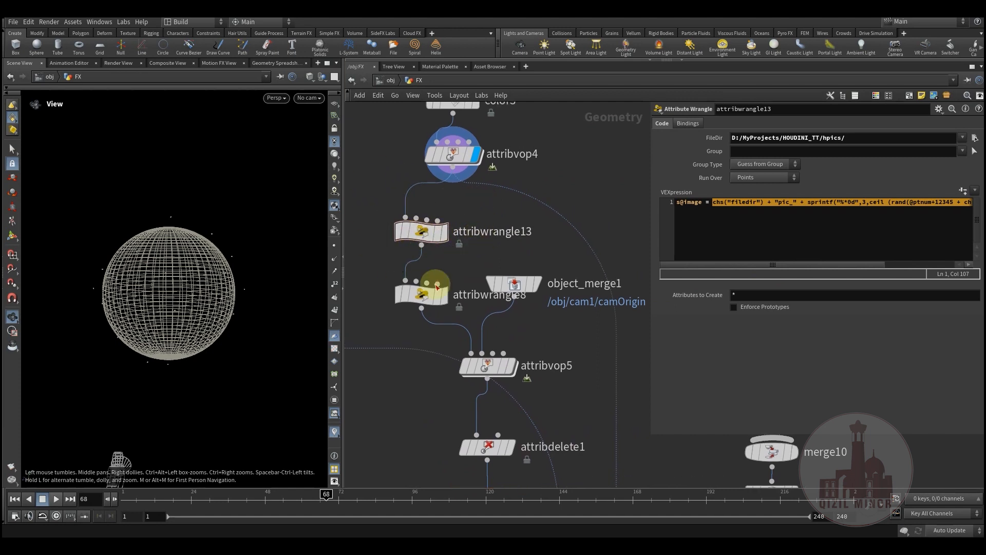
pyautogui.click(450, 203)
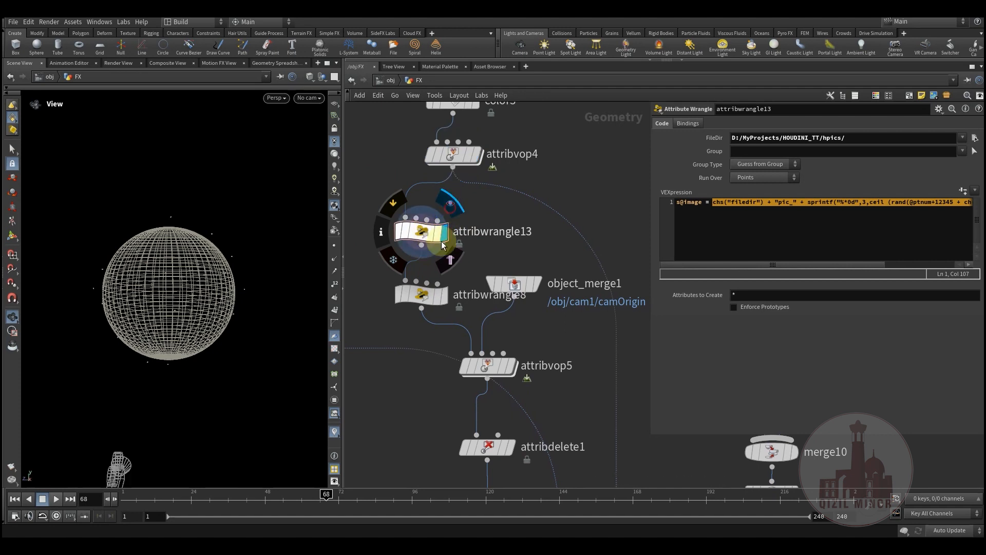
pyautogui.moveTo(469, 249); pyautogui.dragTo(553, 225, button='middle')
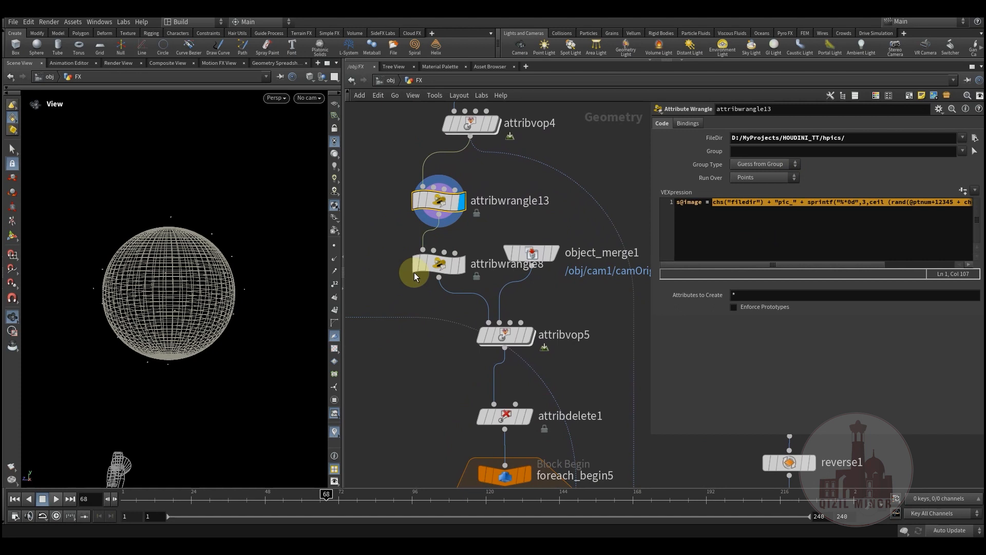
# - Survey the nodes downstream of attribwrangle13, and display attribwrangle8 to examine its up and normal vector code
pyautogui.moveTo(375, 243); pyautogui.dragTo(380, 267, button='middle')
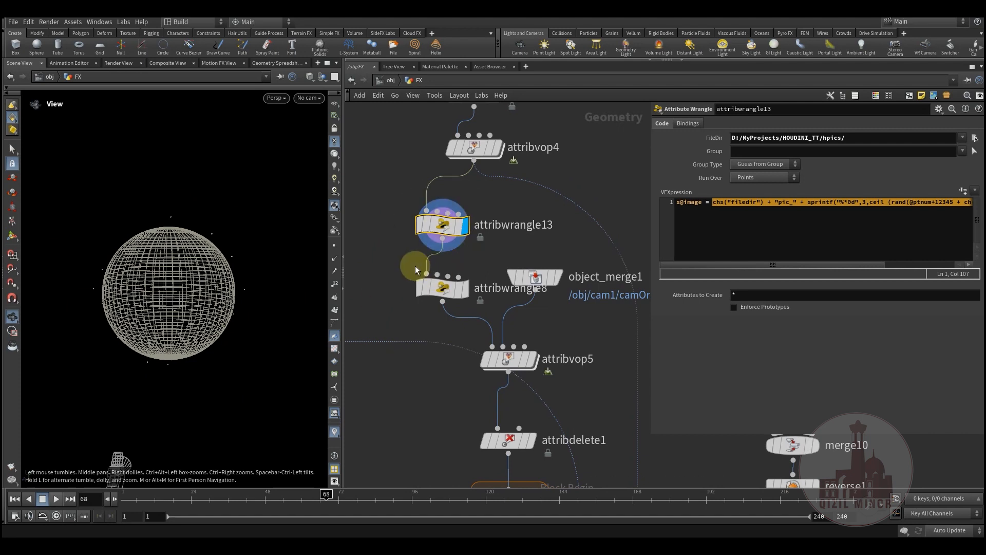
pyautogui.scroll(-10, 406, 294)
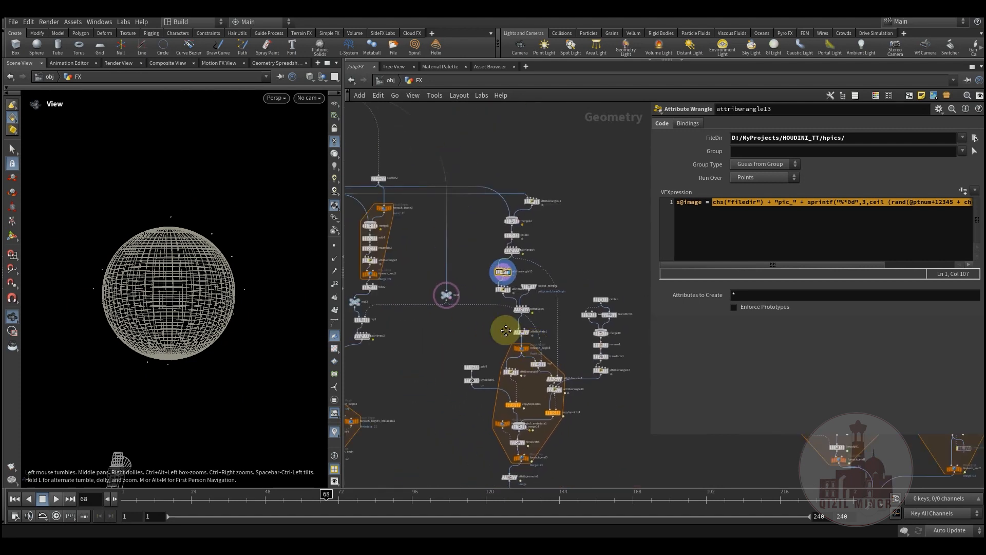
pyautogui.moveTo(485, 334); pyautogui.dragTo(464, 272, button='middle')
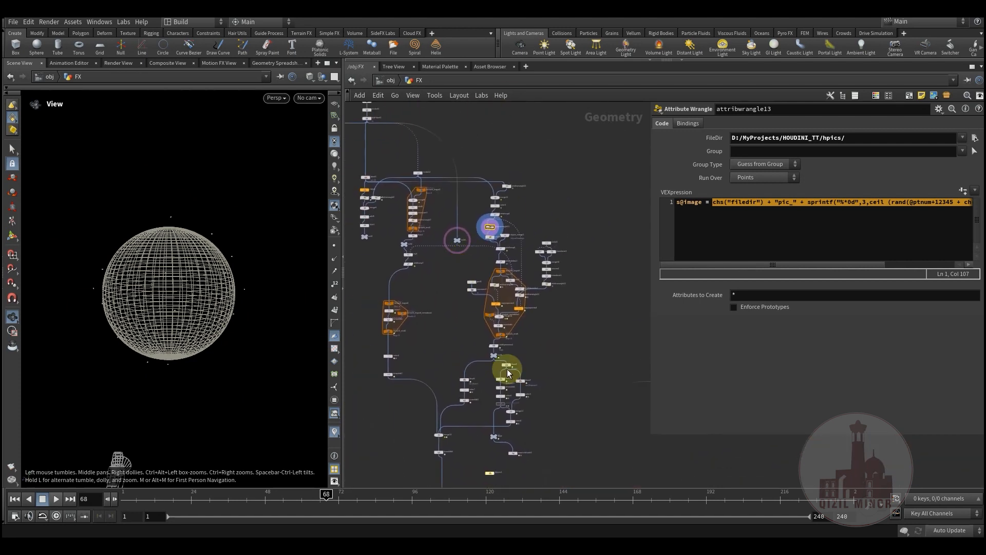
pyautogui.scroll(8, 452, 272)
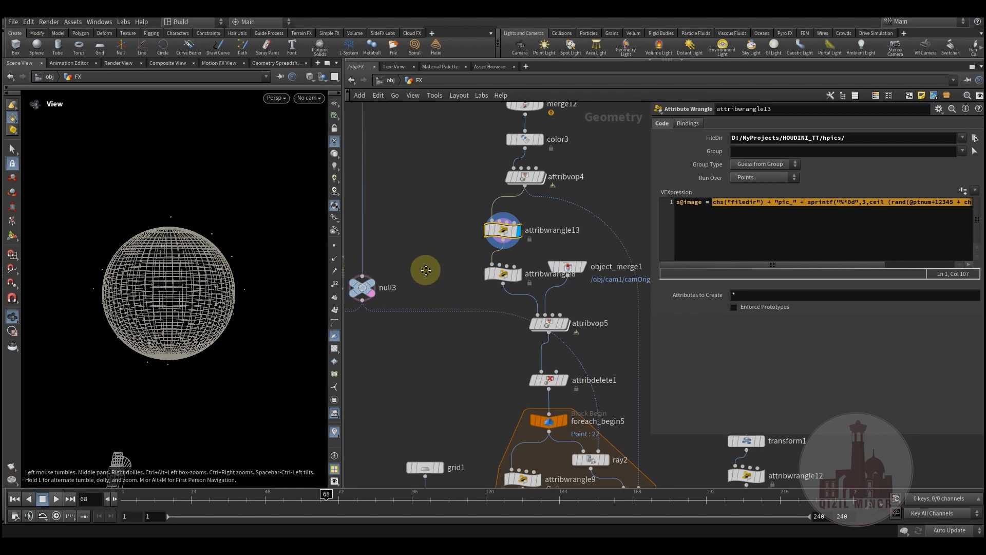
pyautogui.scroll(2, 442, 273)
pyautogui.click(490, 282)
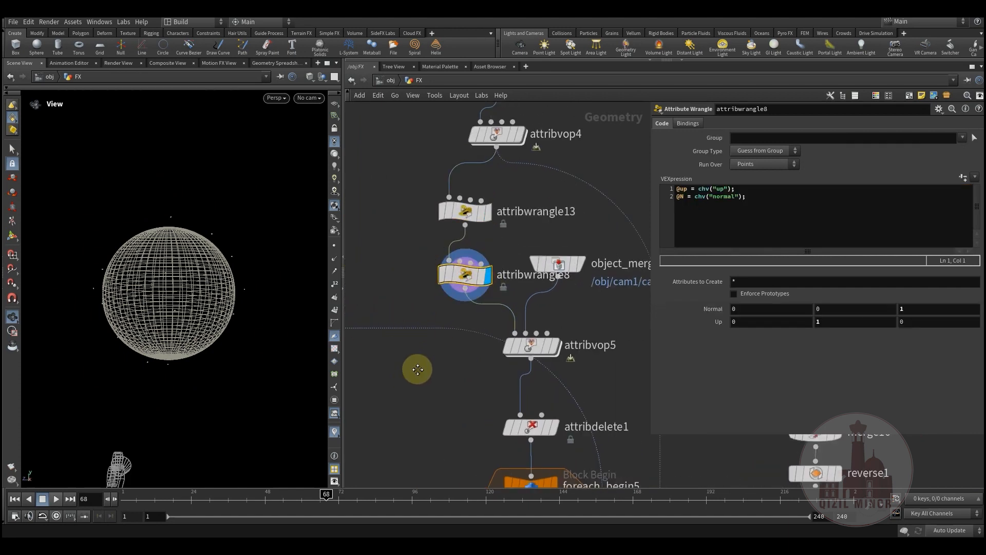
pyautogui.moveTo(427, 375); pyautogui.dragTo(377, 363, button='middle')
# - Inspect object_merge1's reference to /obj/cam1/camOrigin
pyautogui.moveTo(544, 309); pyautogui.dragTo(537, 240, button='middle')
pyautogui.scroll(-3, 534, 243)
pyautogui.moveTo(418, 273); pyautogui.dragTo(406, 330, button='middle')
pyautogui.scroll(2, 500, 260)
pyautogui.click(501, 259)
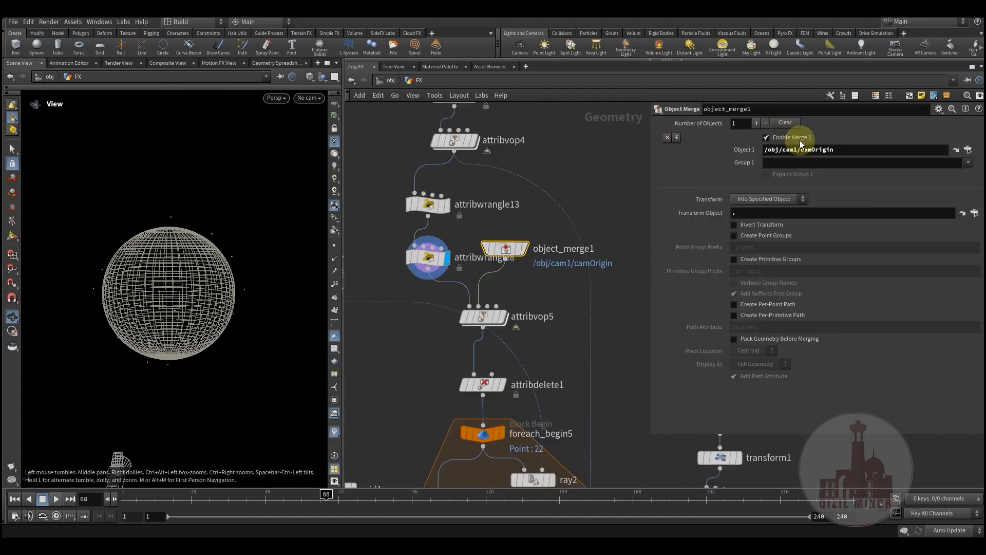
pyautogui.doubleClick(845, 149)
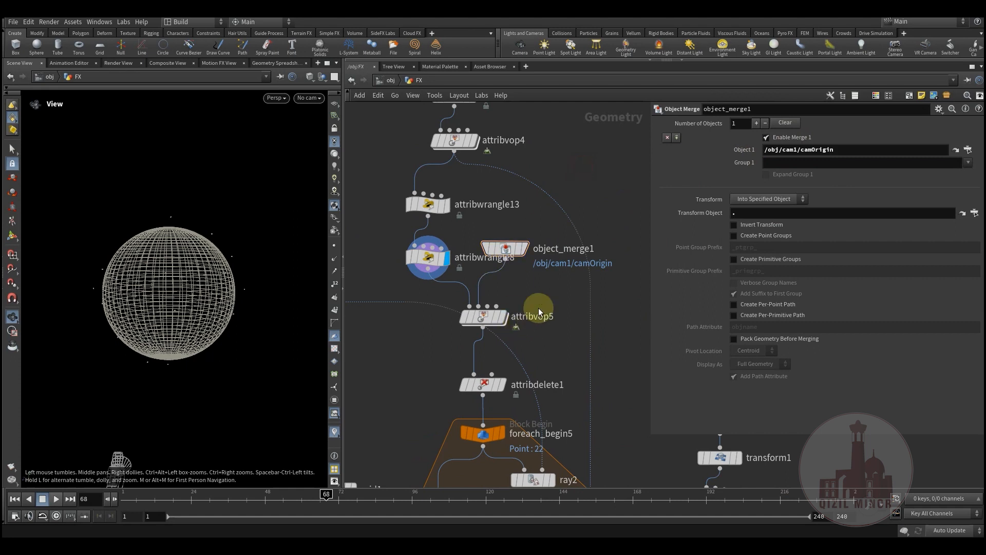
# - Display attribvop5 and examine how the subtract1 node is wired inside its VEX network
pyautogui.moveTo(502, 316); pyautogui.dragTo(519, 297, button='middle')
pyautogui.scroll(2, 519, 298)
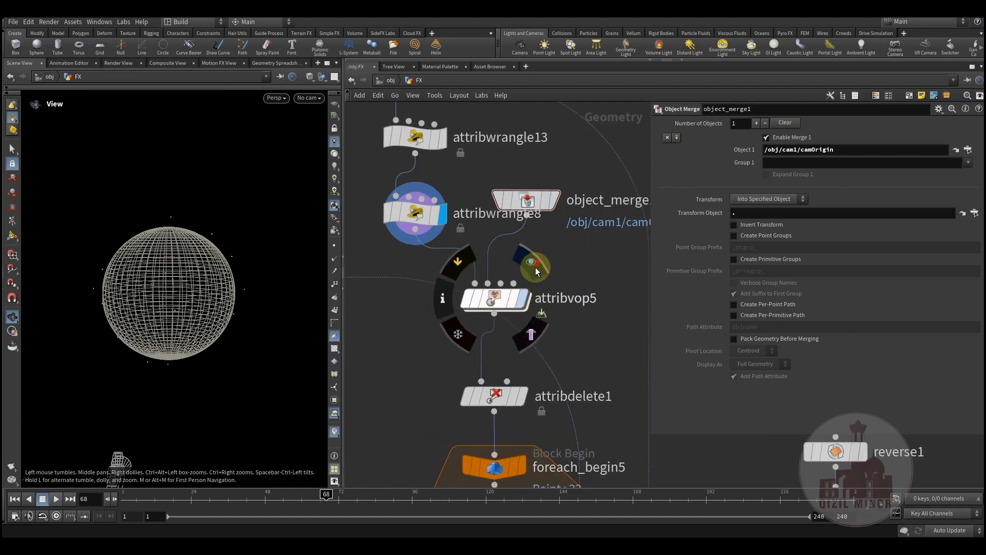
pyautogui.click(536, 269)
pyautogui.doubleClick(498, 301)
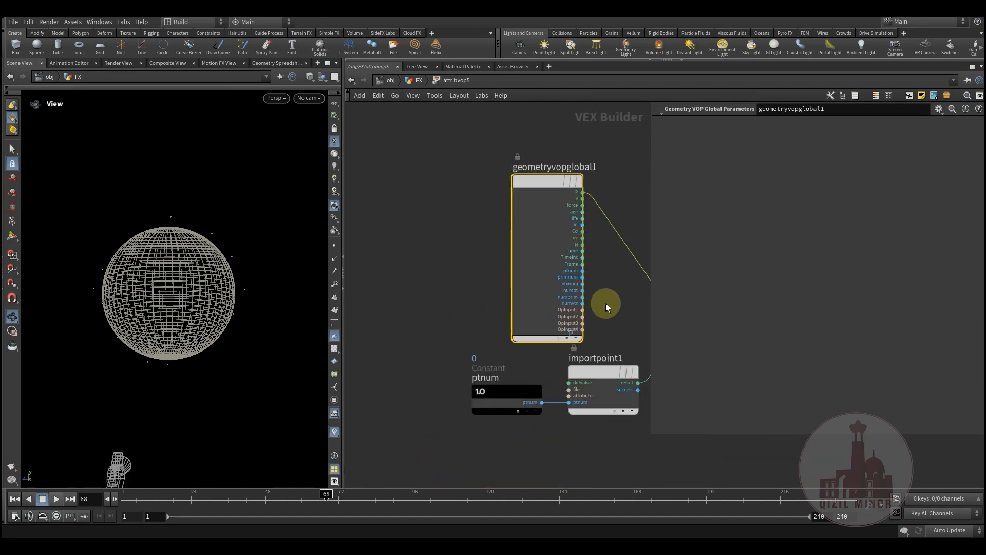
pyautogui.moveTo(622, 340); pyautogui.dragTo(464, 311, button='middle')
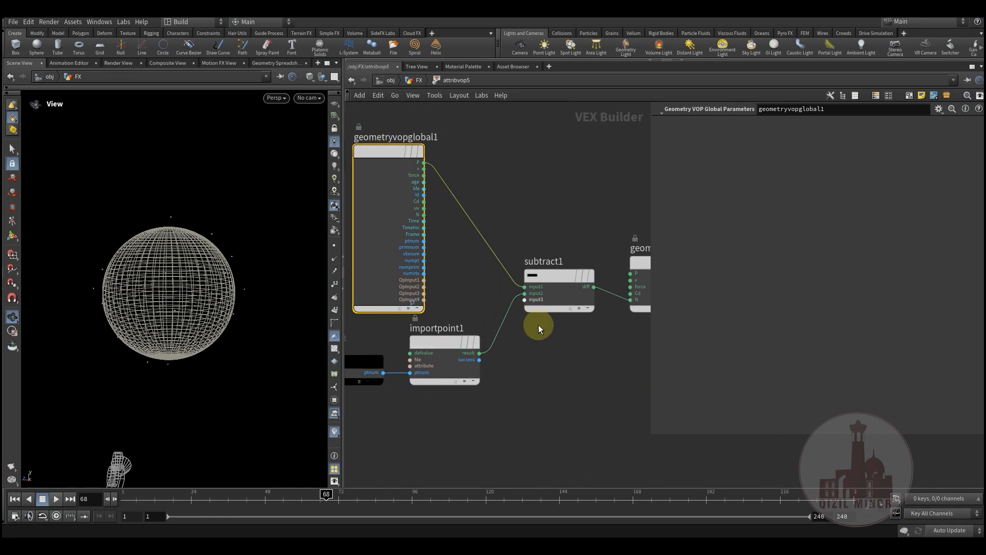
pyautogui.moveTo(539, 363); pyautogui.dragTo(563, 334, button='middle')
# - Check importpoint1's second-input P attribute, move geometryvopglobal1 higher above it, and return to the FX level
pyautogui.click(469, 315)
pyautogui.moveTo(484, 249); pyautogui.dragTo(485, 330, button='middle')
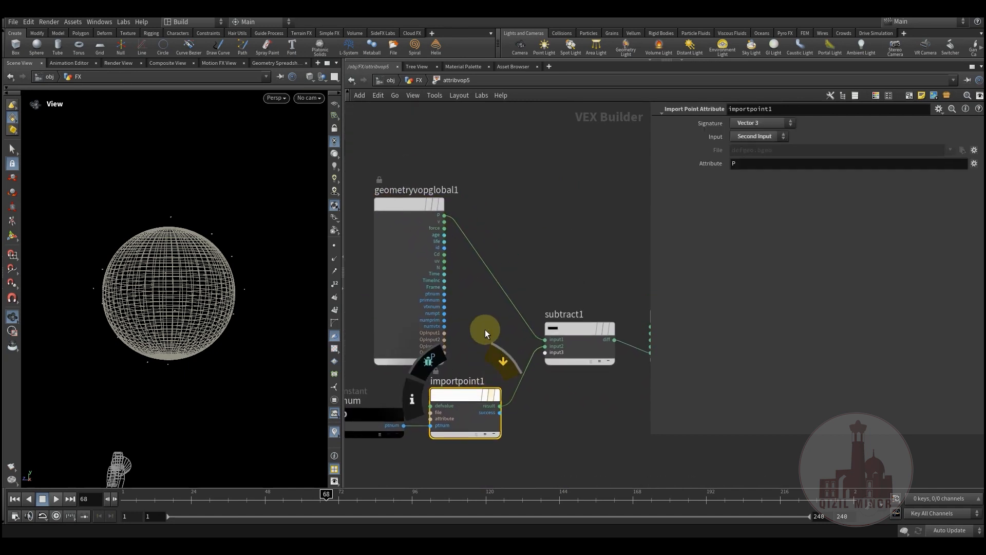
pyautogui.click(401, 202)
pyautogui.moveTo(402, 204); pyautogui.dragTo(402, 169)
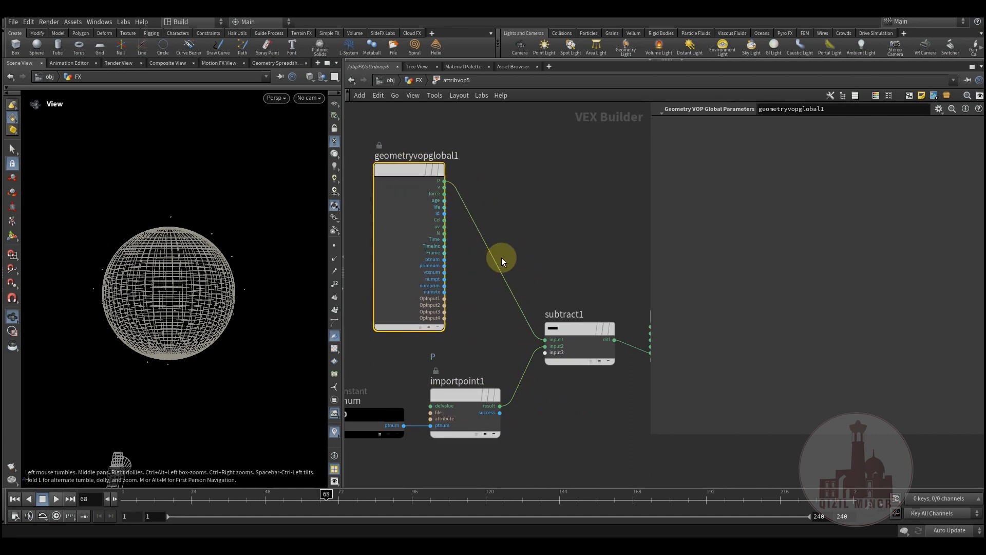
pyautogui.moveTo(502, 260); pyautogui.dragTo(355, 232, button='middle')
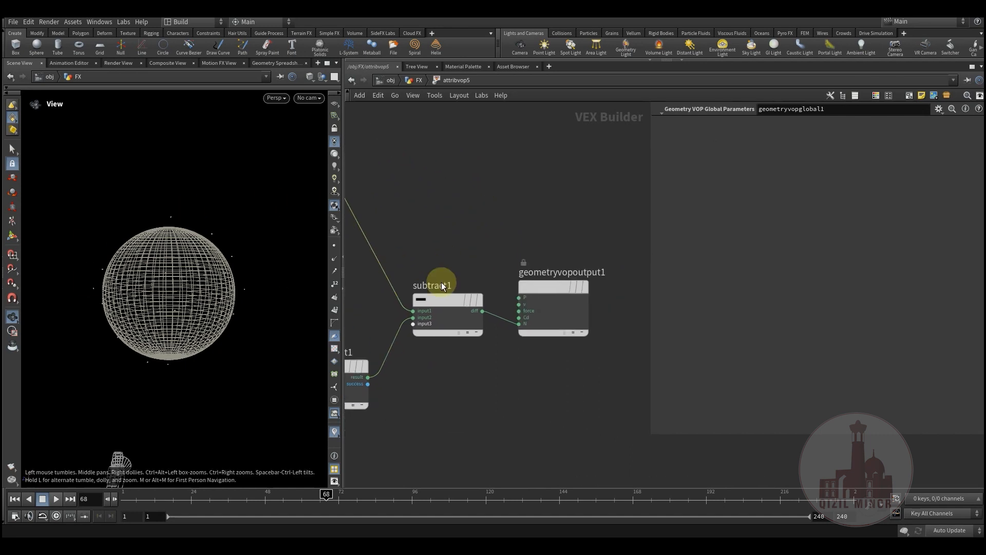
pyautogui.click(413, 81)
# - Display foreach_end5 to view the result of the copy-to-points loop around the globe
pyautogui.scroll(-2, 588, 337)
pyautogui.moveTo(509, 376); pyautogui.dragTo(530, 268, button='middle')
pyautogui.scroll(-1, 530, 269)
pyautogui.moveTo(461, 300); pyautogui.dragTo(477, 233, button='middle')
pyautogui.moveTo(509, 403); pyautogui.dragTo(479, 272, button='middle')
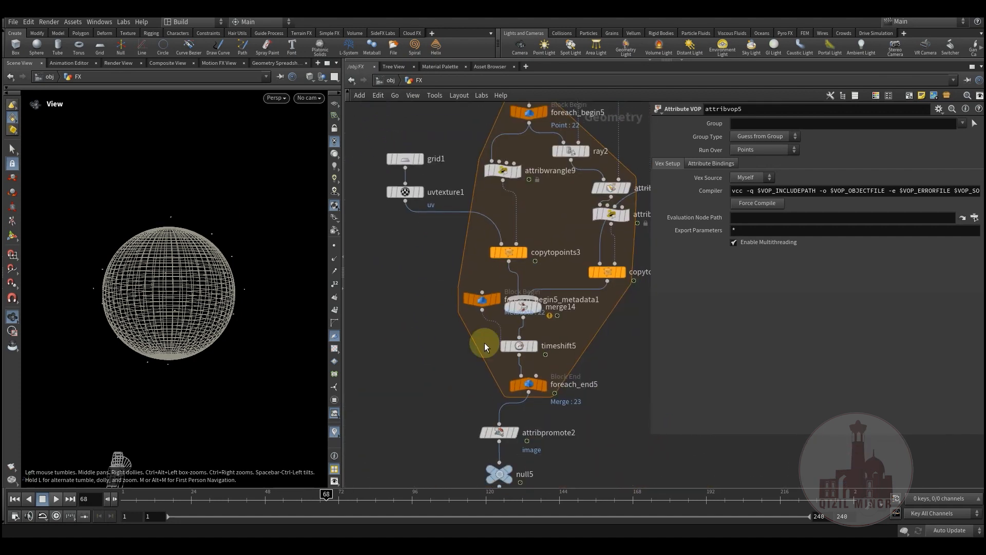
pyautogui.click(543, 385)
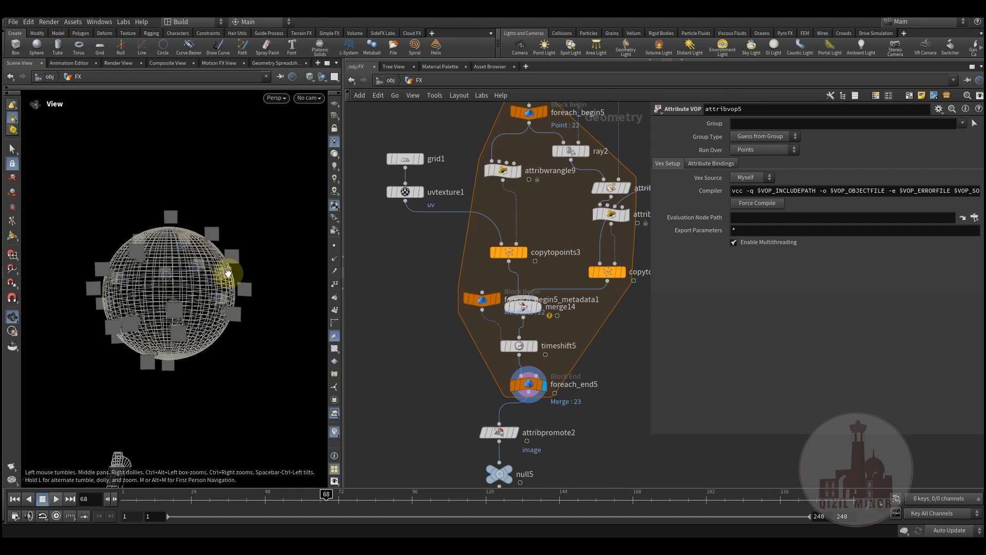
# - Look through cam1, temporarily lock it to the view, and orbit around the globe to check the cards' camera-facing orientation
pyautogui.moveTo(391, 258); pyautogui.dragTo(404, 304, button='middle')
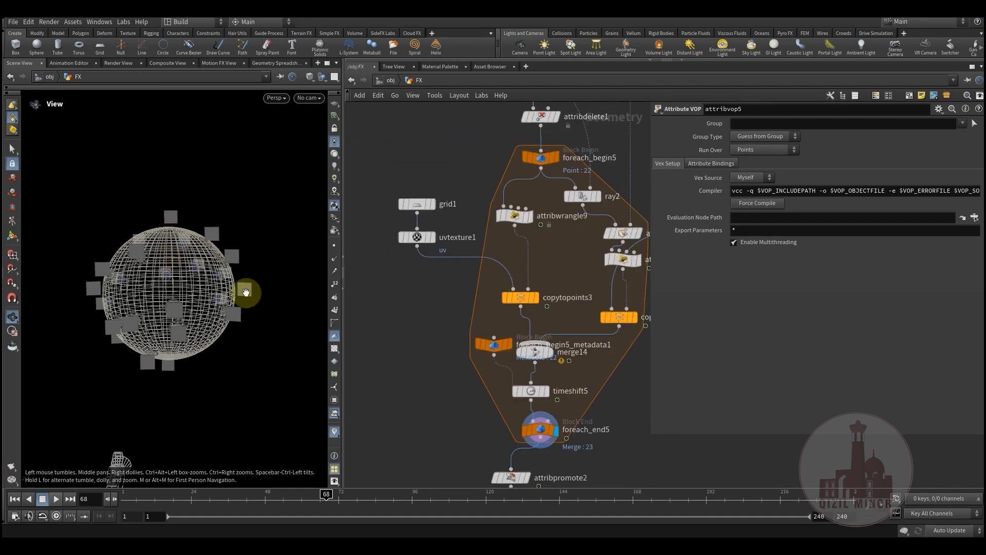
pyautogui.click(307, 98)
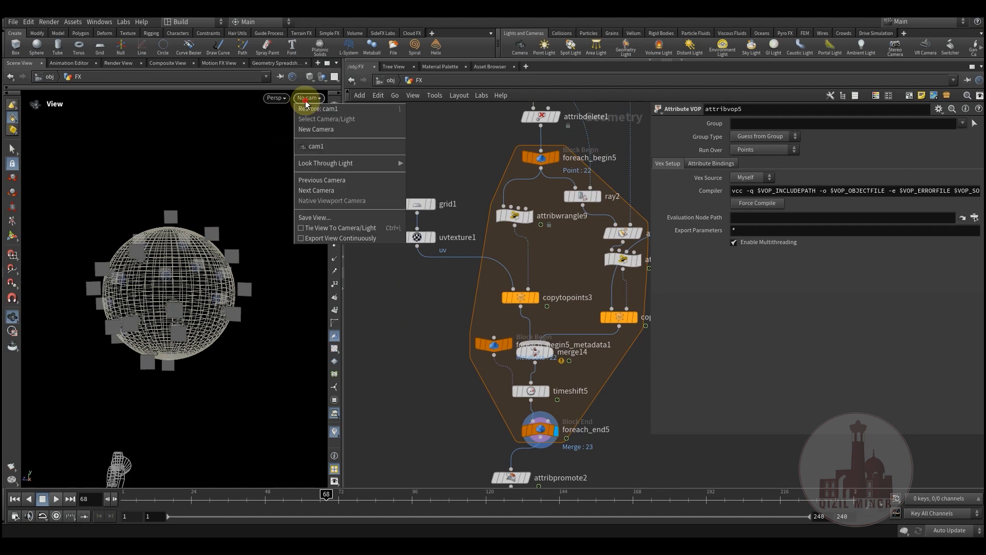
pyautogui.click(316, 146)
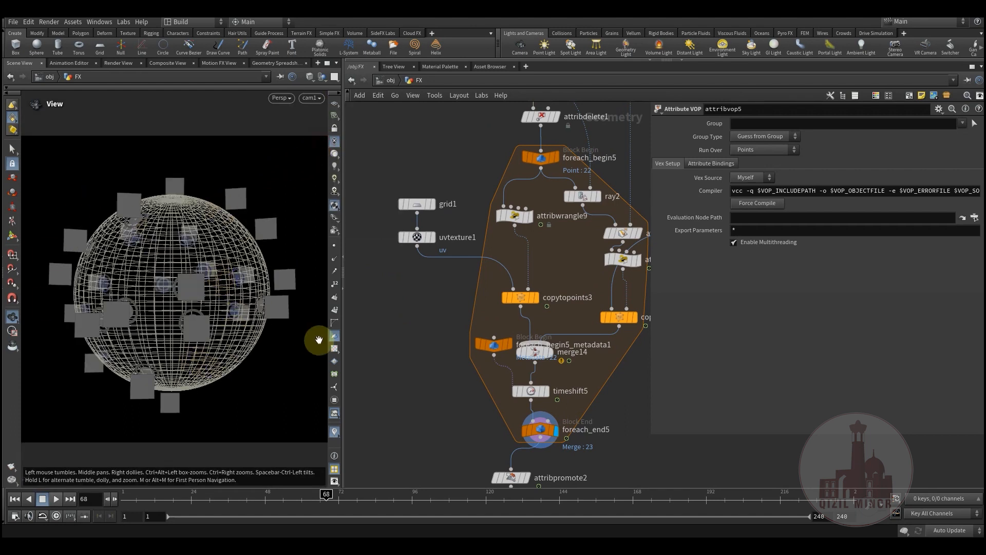
pyautogui.click(335, 128)
pyautogui.moveTo(225, 285); pyautogui.dragTo(202, 296)
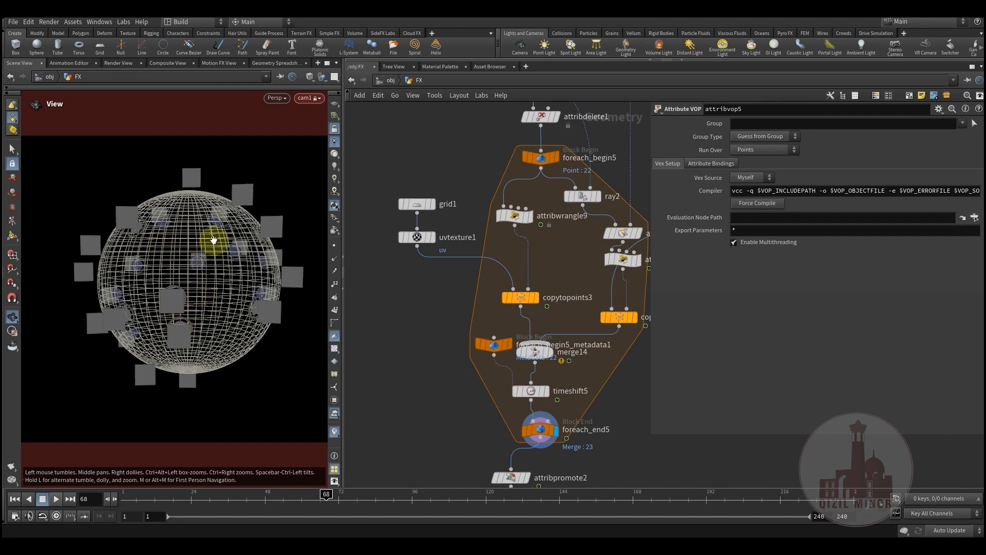
pyautogui.moveTo(407, 292); pyautogui.dragTo(399, 324, button='middle')
pyautogui.click(335, 130)
# - Display attribdelete1 and inspect its removal of the uv point attribute
pyautogui.moveTo(465, 173); pyautogui.dragTo(409, 341, button='middle')
pyautogui.moveTo(498, 256)
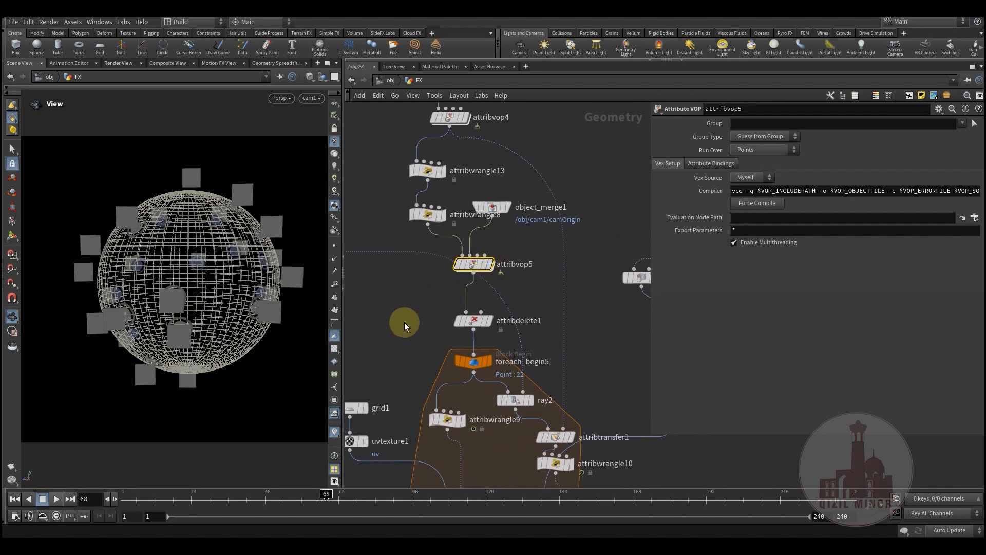
pyautogui.moveTo(480, 321); pyautogui.dragTo(480, 295, button='middle')
pyautogui.click(495, 278)
pyautogui.click(467, 294)
# - Display foreach_begin5 and review attribwrangle9's ramp-driven pscale code beside the grid1 and uvtexture1 branch
pyautogui.moveTo(408, 297); pyautogui.dragTo(495, 169, button='middle')
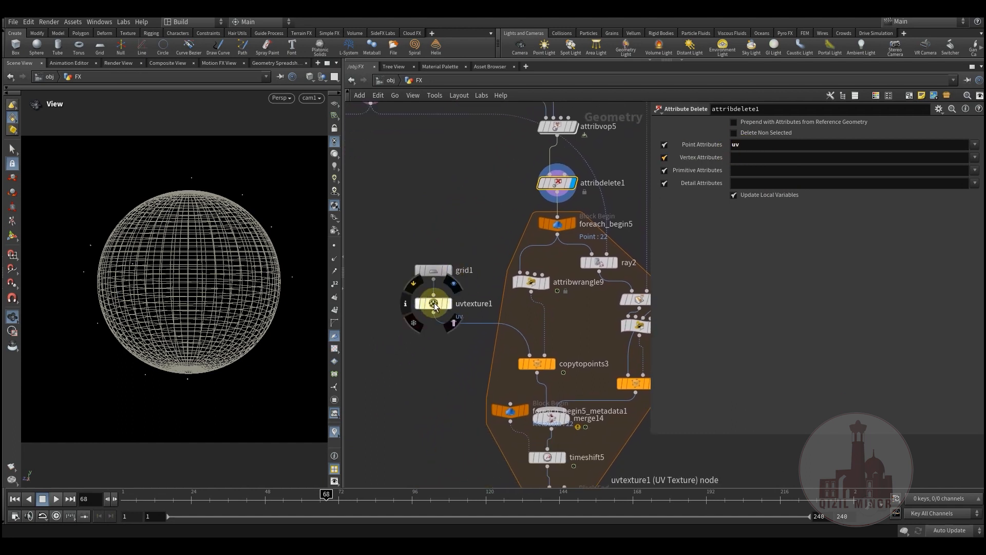
pyautogui.moveTo(431, 246); pyautogui.dragTo(417, 190, button='middle')
pyautogui.click(487, 243)
pyautogui.click(470, 254)
pyautogui.moveTo(412, 231); pyautogui.dragTo(444, 228, button='middle')
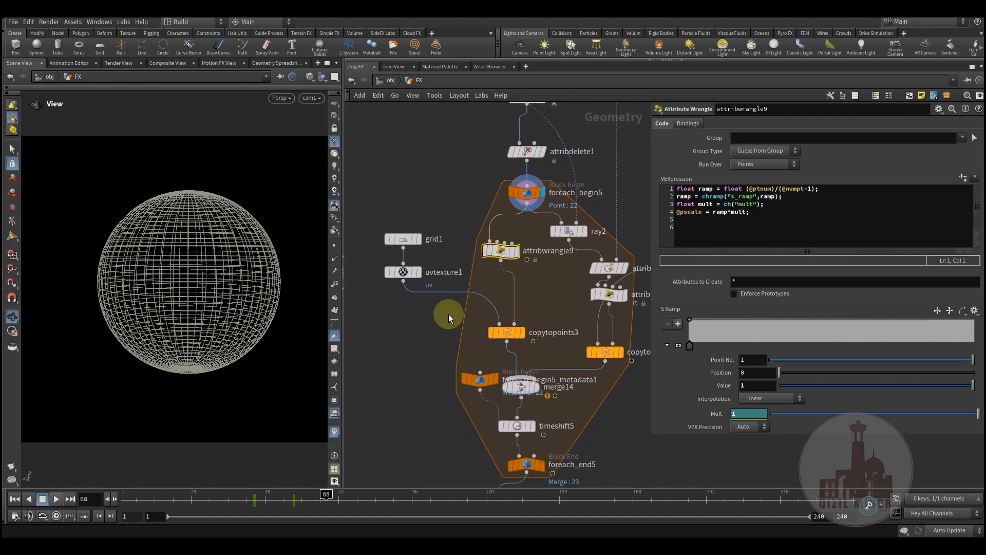
# - Display copytopoints3 to view the single card copy, and move the timeline to frame 71
pyautogui.moveTo(417, 332); pyautogui.dragTo(409, 355, button='middle')
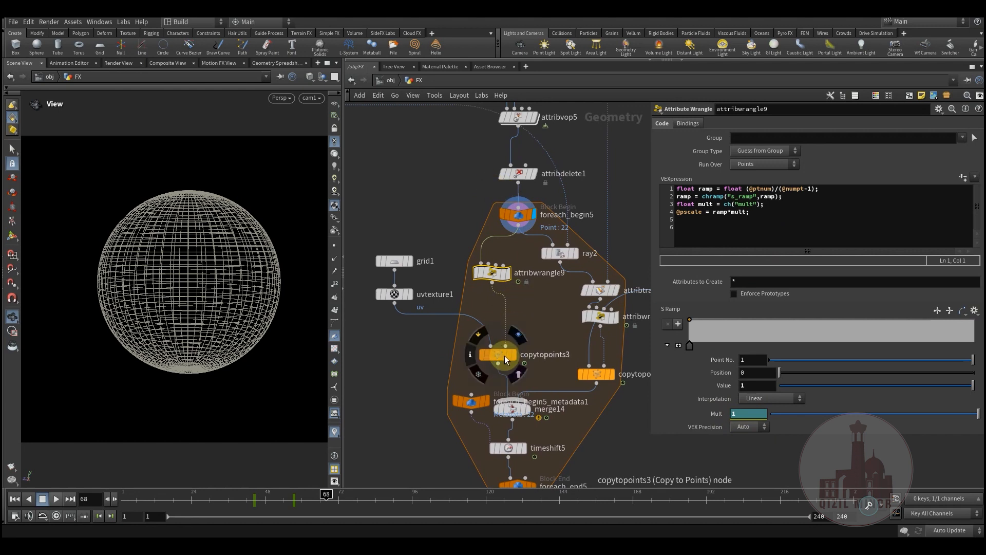
pyautogui.click(513, 354)
pyautogui.moveTo(332, 516)
pyautogui.mouseDown()
pyautogui.moveTo(145, 498)
pyautogui.moveTo(361, 511)
pyautogui.moveTo(173, 510)
pyautogui.moveTo(375, 509)
pyautogui.moveTo(175, 506)
pyautogui.moveTo(360, 508)
pyautogui.moveTo(314, 513)
pyautogui.moveTo(335, 513)
pyautogui.mouseUp()
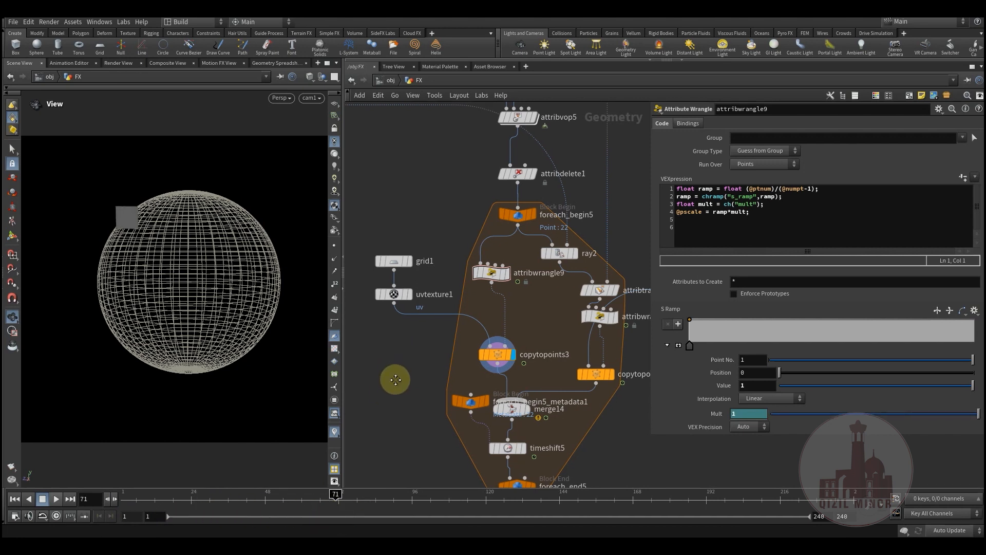
pyautogui.moveTo(396, 379); pyautogui.dragTo(385, 362, button='middle')
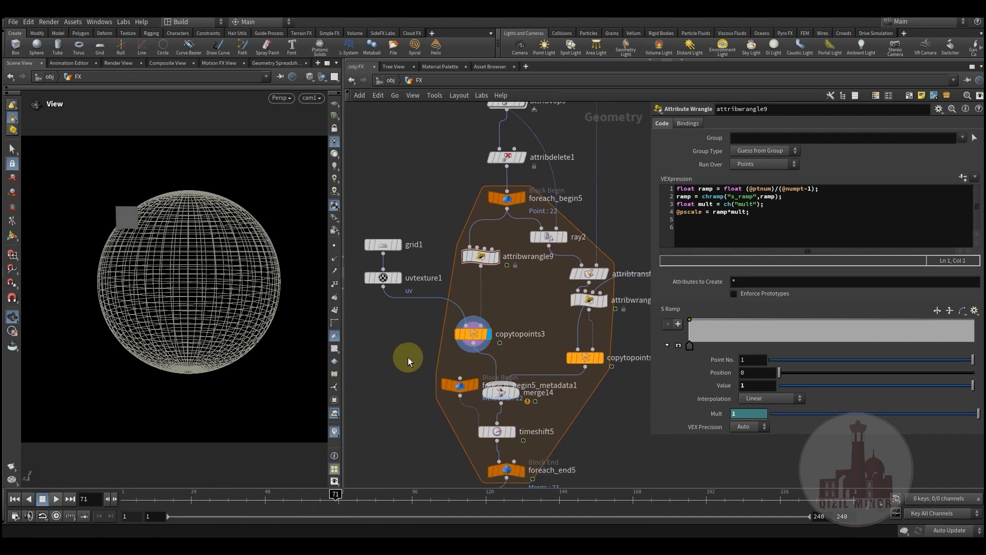
# - Move the foreach_begin5_metadata1 node farther away from merge14
pyautogui.scroll(-5, 403, 357)
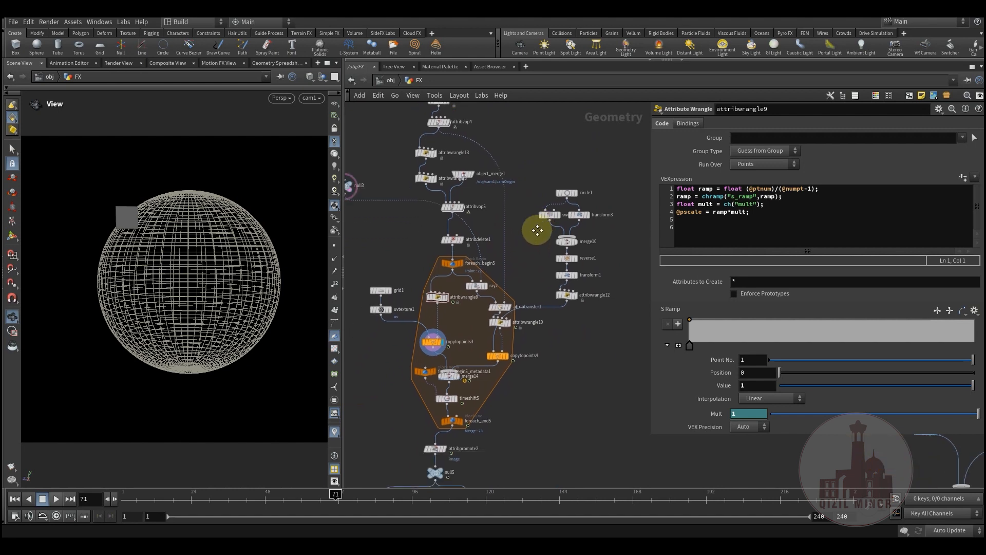
pyautogui.scroll(4, 492, 266)
pyautogui.moveTo(586, 240); pyautogui.dragTo(624, 174, button='middle')
pyautogui.moveTo(404, 353); pyautogui.dragTo(463, 268, button='middle')
pyautogui.moveTo(485, 275); pyautogui.dragTo(450, 308)
# - Display ray2 inside the loop, and compare its result with attribdelete1's points around the globe
pyautogui.moveTo(568, 185); pyautogui.dragTo(555, 239, button='middle')
pyautogui.moveTo(508, 265); pyautogui.dragTo(502, 372, button='middle')
pyautogui.moveTo(529, 318); pyautogui.dragTo(476, 270, button='middle')
pyautogui.moveTo(465, 334); pyautogui.dragTo(476, 294, button='middle')
pyautogui.moveTo(476, 294)
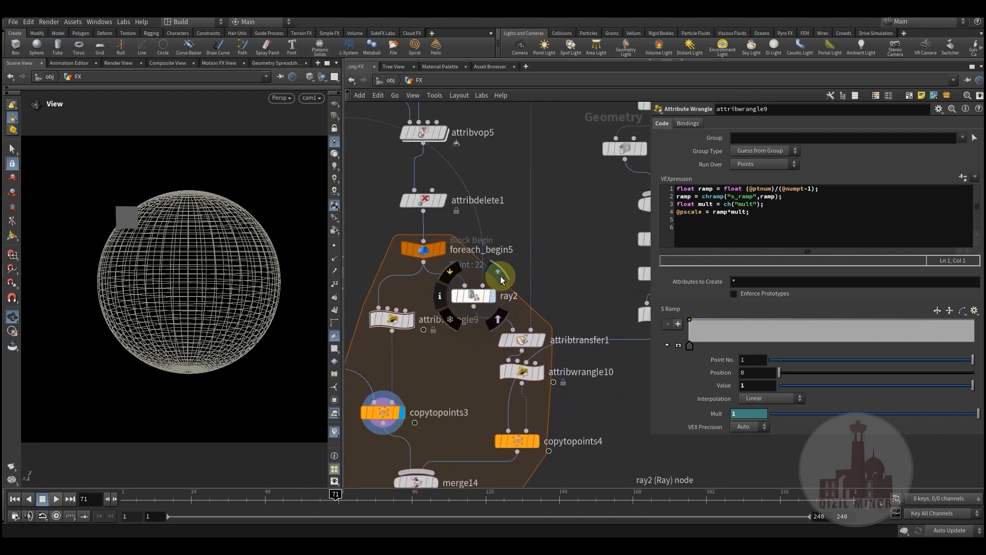
pyautogui.scroll(-5, 518, 312)
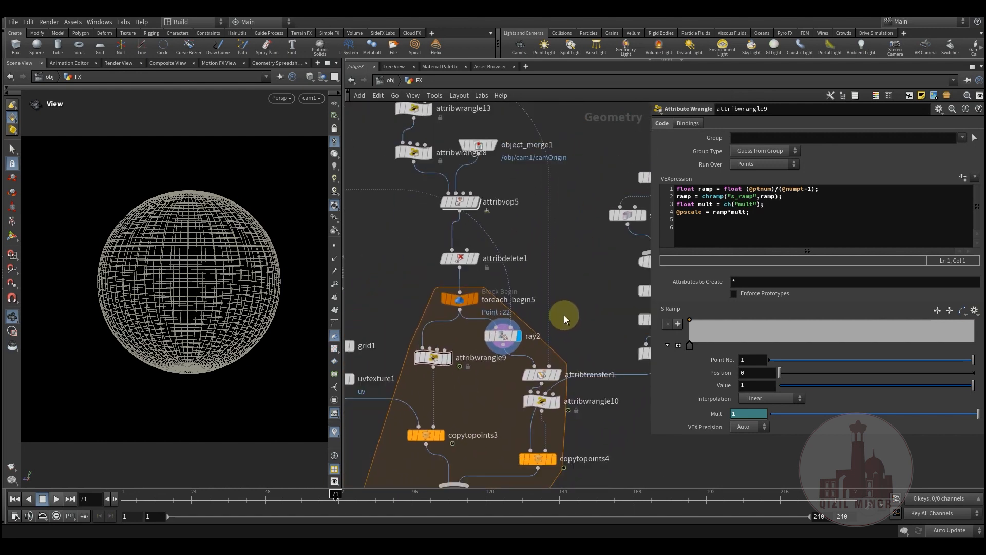
pyautogui.moveTo(428, 286); pyautogui.dragTo(336, 258, button='middle')
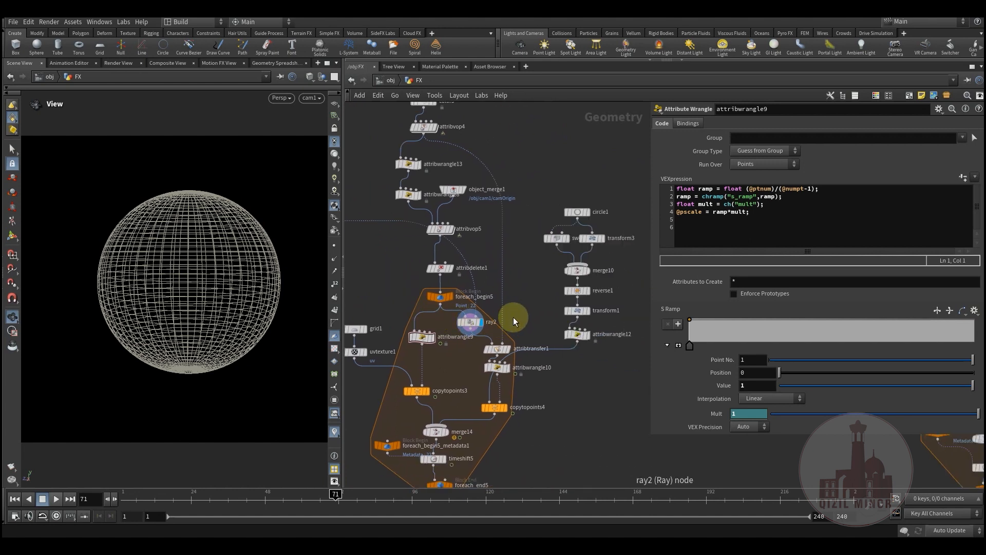
pyautogui.scroll(4, 461, 324)
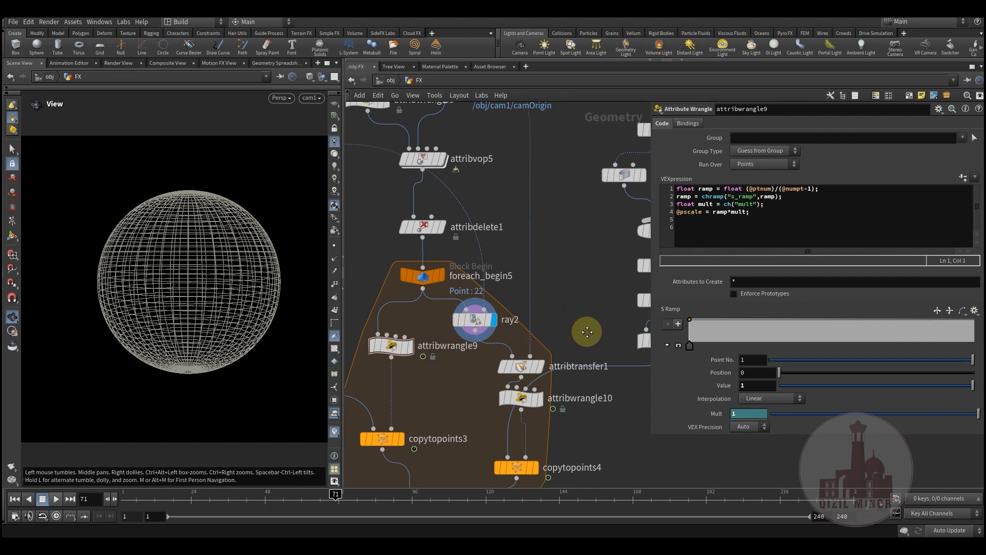
pyautogui.moveTo(587, 332); pyautogui.dragTo(590, 361, button='middle')
pyautogui.moveTo(430, 259)
pyautogui.click(455, 240)
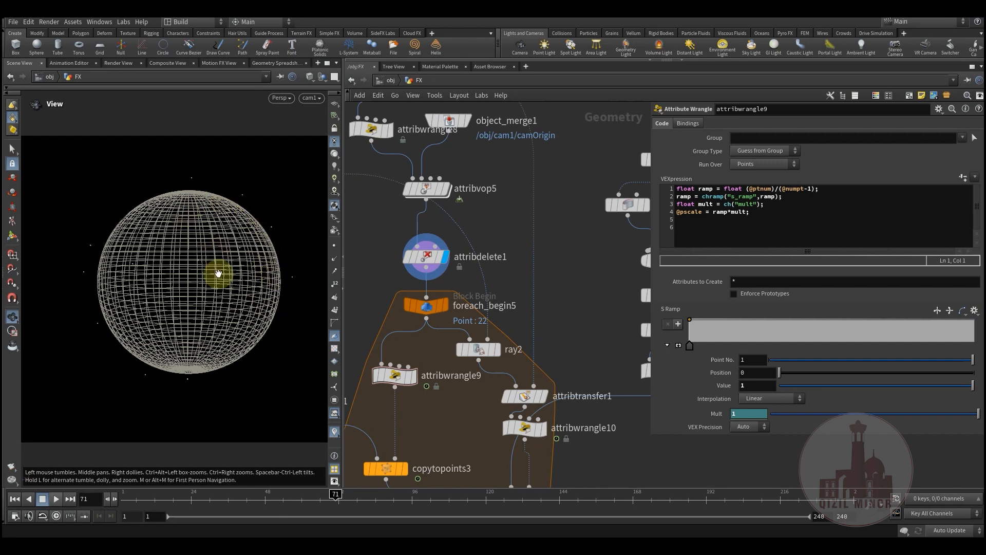
# - Display attribtransfer1 with its parameters, and check the point attributes in attribvop4's node info
pyautogui.moveTo(571, 280); pyautogui.dragTo(552, 216, button='middle')
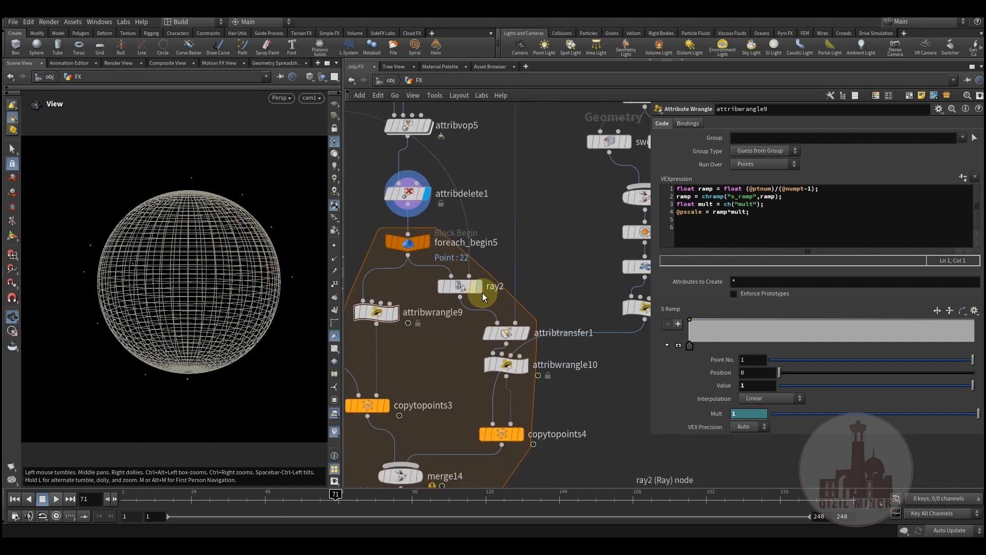
pyautogui.click(480, 289)
pyautogui.click(462, 288)
pyautogui.moveTo(531, 325); pyautogui.dragTo(496, 281, button='middle')
pyautogui.moveTo(499, 252)
pyautogui.mouseDown(button='middle')
pyautogui.moveTo(492, 274)
pyautogui.moveTo(490, 265)
pyautogui.mouseUp(button='middle')
pyautogui.scroll(-2, 469, 219)
pyautogui.moveTo(470, 219); pyautogui.dragTo(501, 303, button='middle')
pyautogui.scroll(-2, 449, 214)
pyautogui.scroll(3, 446, 261)
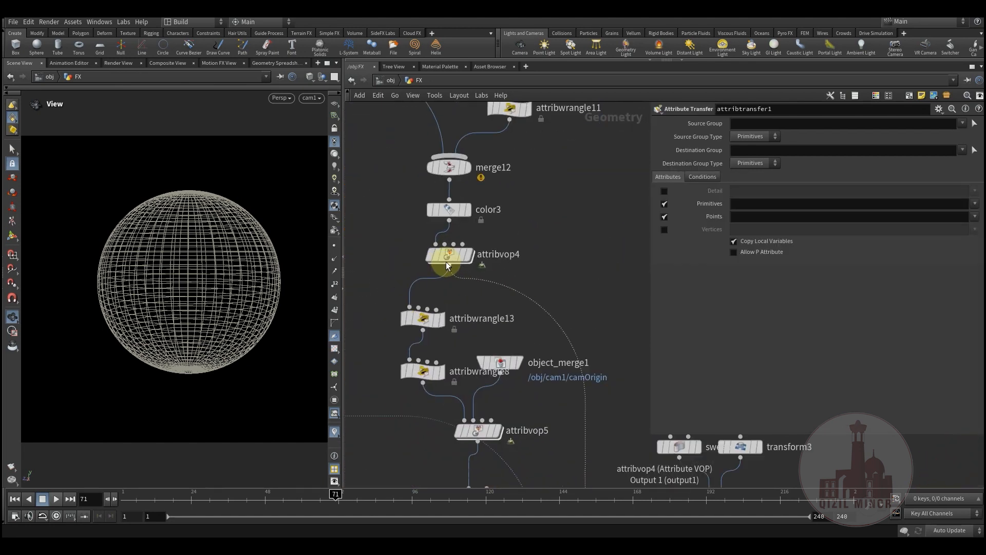
pyautogui.moveTo(476, 242)
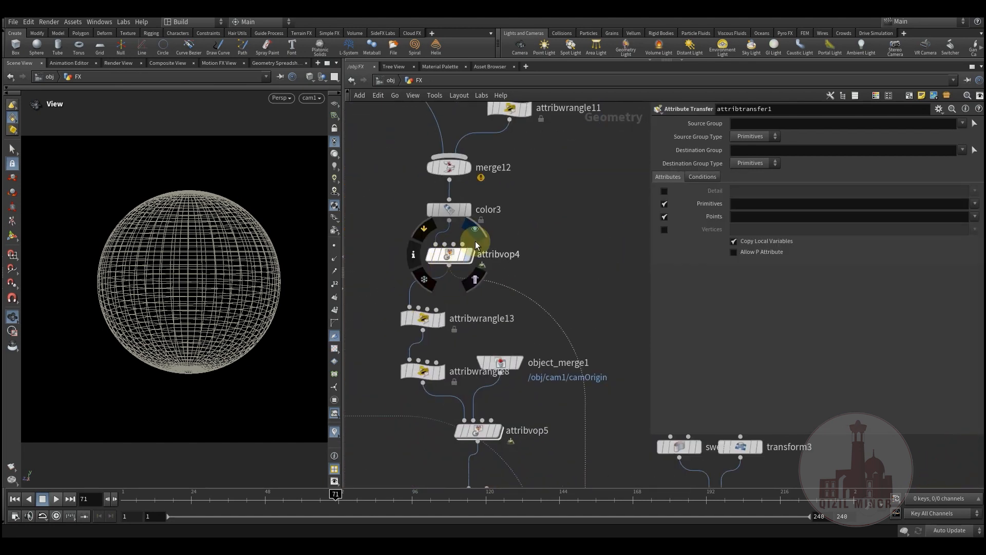
pyautogui.middleClick(447, 256)
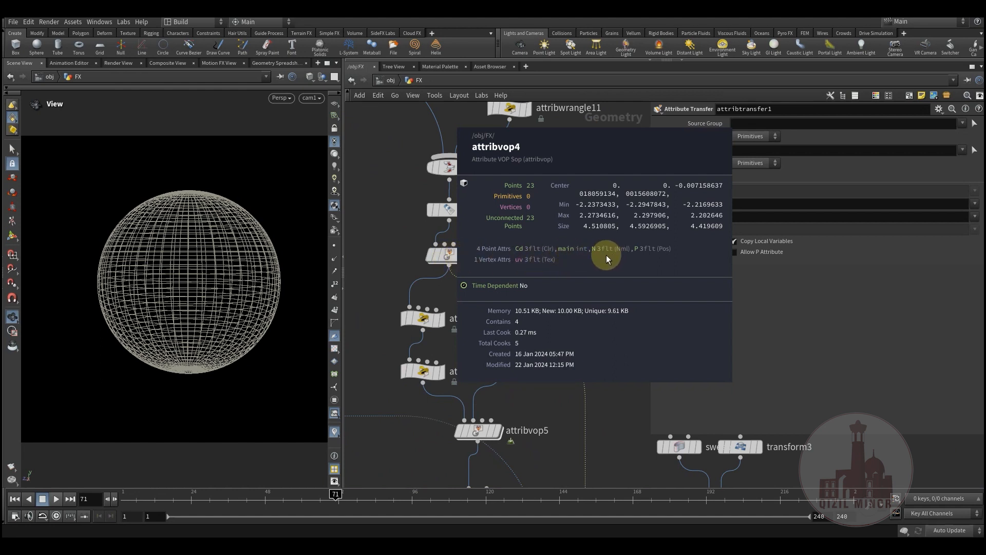
# - Compare the geometry attributes listed in the node info of ray2 and attribtransfer1
pyautogui.moveTo(595, 463); pyautogui.dragTo(559, 260, button='middle')
pyautogui.moveTo(568, 318); pyautogui.dragTo(562, 186, button='middle')
pyautogui.moveTo(571, 263); pyautogui.dragTo(553, 218, button='middle')
pyautogui.scroll(3, 519, 264)
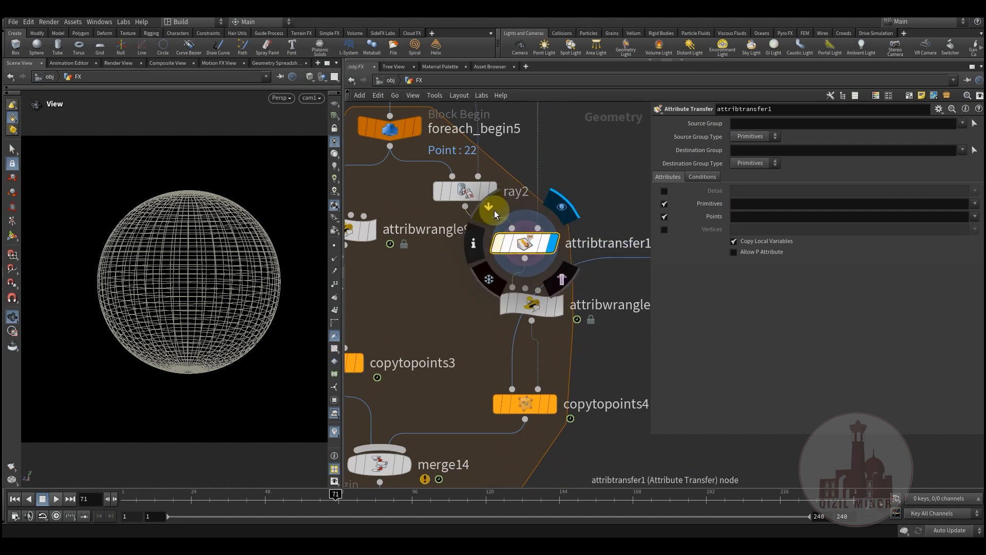
pyautogui.middleClick(465, 196)
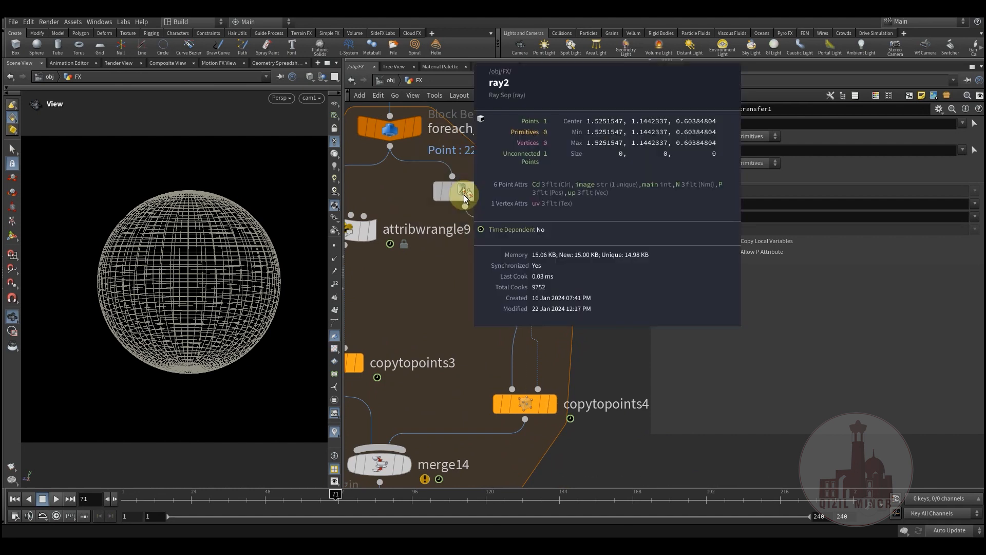
pyautogui.middleClick(525, 245)
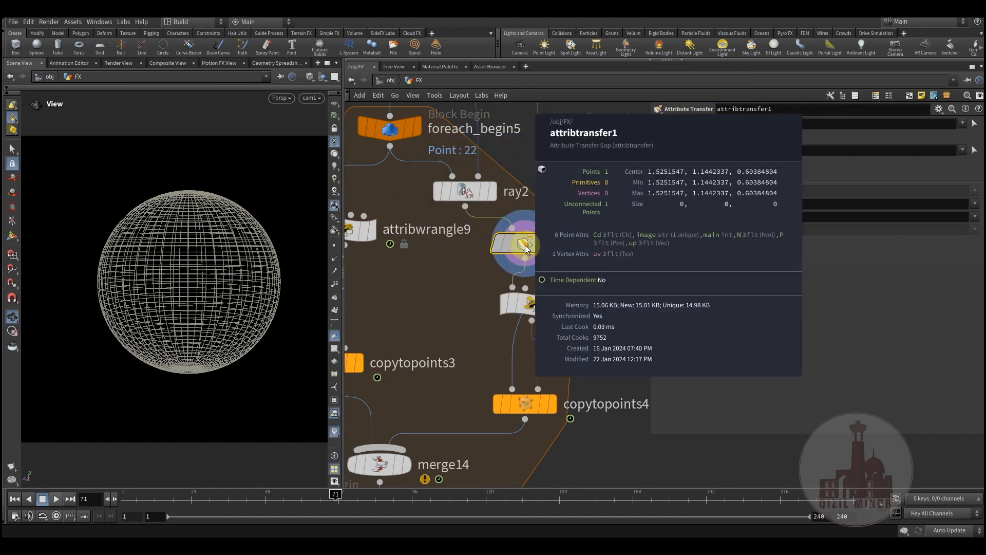
pyautogui.scroll(-5, 585, 176)
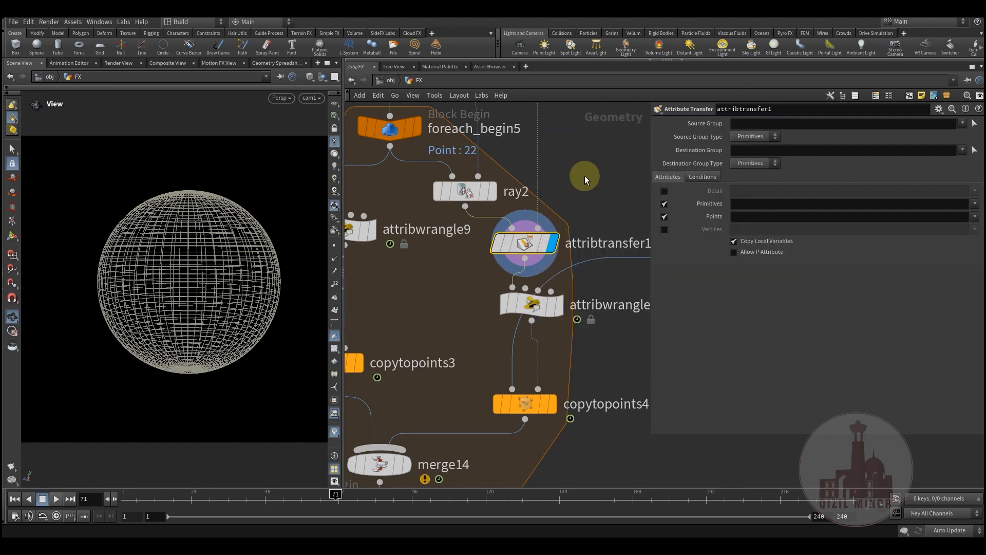
# - Trace the connection from attribvop4 down to attribtransfer1, and recheck ray2's node info
pyautogui.moveTo(525, 285); pyautogui.dragTo(543, 420, button='middle')
pyautogui.scroll(-1, 535, 350)
pyautogui.moveTo(534, 348); pyautogui.dragTo(548, 381, button='middle')
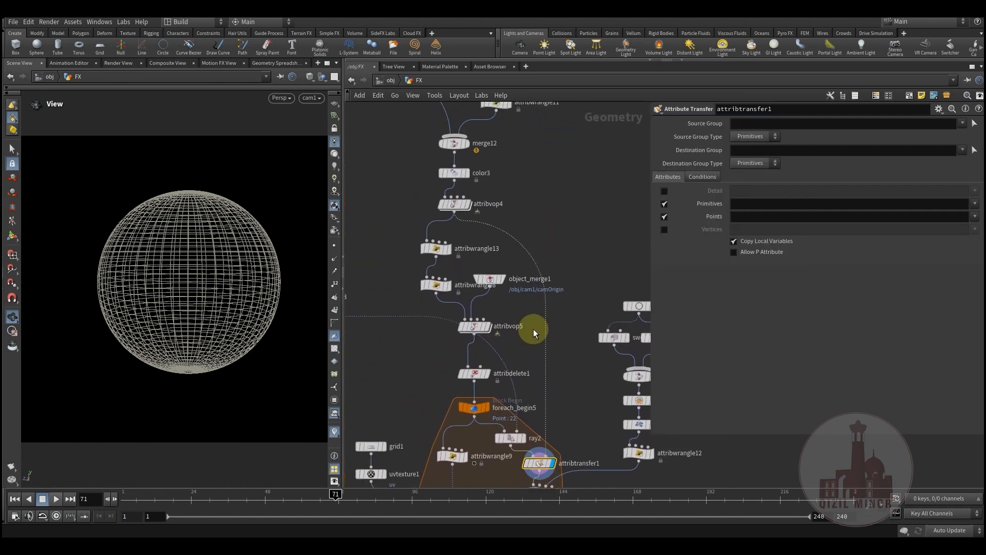
pyautogui.scroll(2, 436, 210)
pyautogui.moveTo(593, 253); pyautogui.dragTo(529, 106, button='middle')
pyautogui.moveTo(570, 288); pyautogui.dragTo(518, 102, button='middle')
pyautogui.moveTo(546, 198); pyautogui.dragTo(550, 262, button='middle')
pyautogui.middleClick(460, 266)
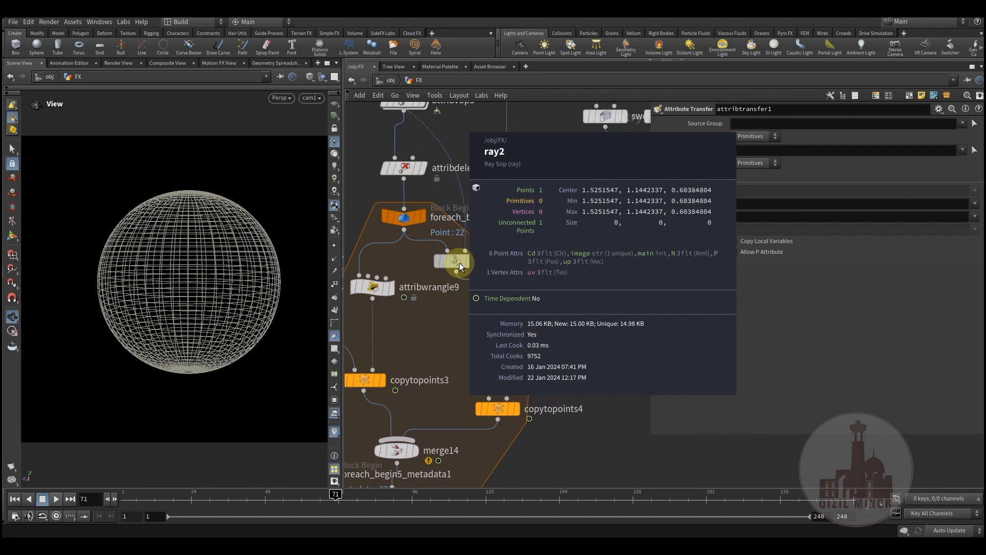
pyautogui.moveTo(531, 274); pyautogui.dragTo(513, 219, button='middle')
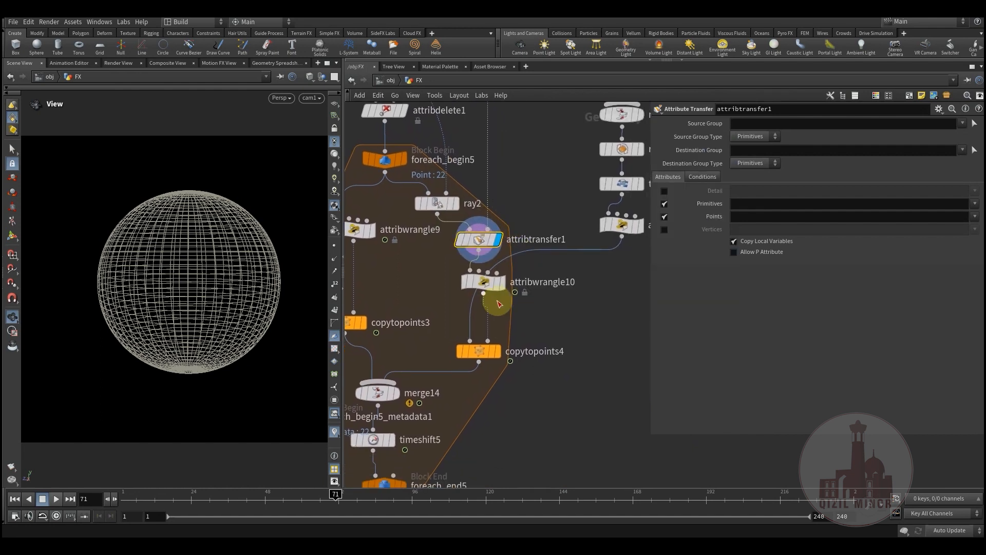
# - Display attribwrangle12, frame its ring-and-disc geometry in the viewport, and move the timeline to frame 93
pyautogui.moveTo(566, 298); pyautogui.dragTo(458, 425, button='middle')
pyautogui.moveTo(473, 191); pyautogui.dragTo(463, 256, button='middle')
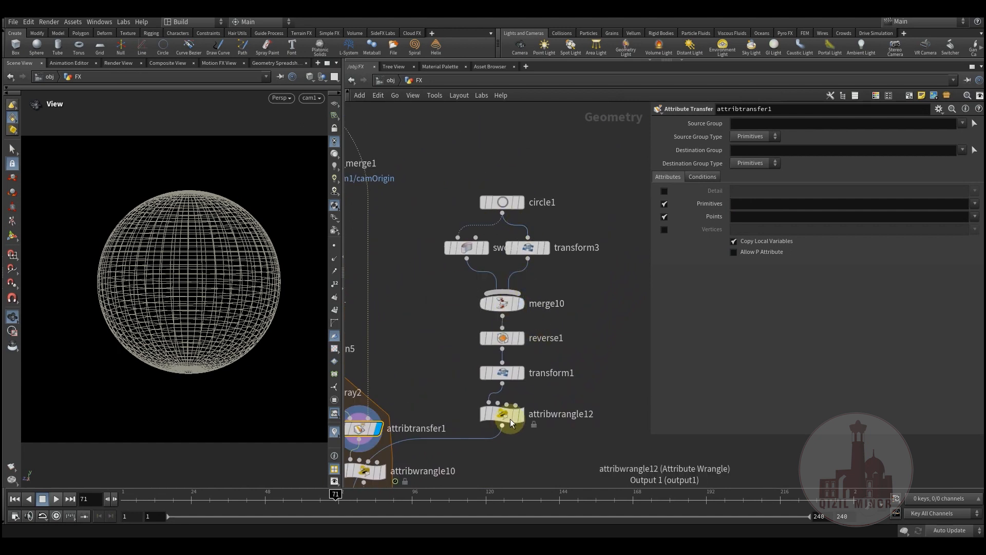
pyautogui.click(529, 395)
pyautogui.click(504, 415)
pyautogui.moveTo(560, 366); pyautogui.dragTo(557, 250, button='middle')
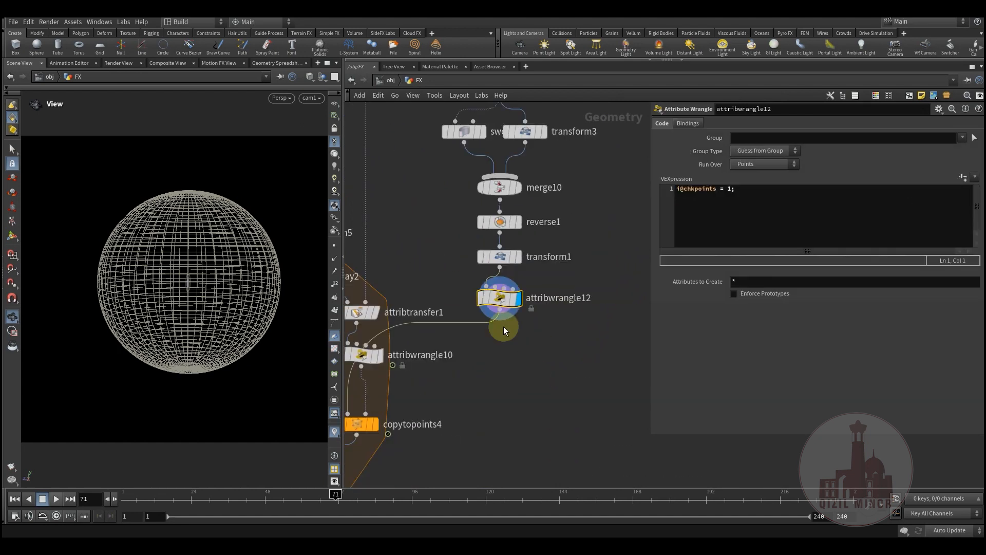
pyautogui.hotkey('space', 'g')
pyautogui.moveTo(220, 344); pyautogui.dragTo(271, 333)
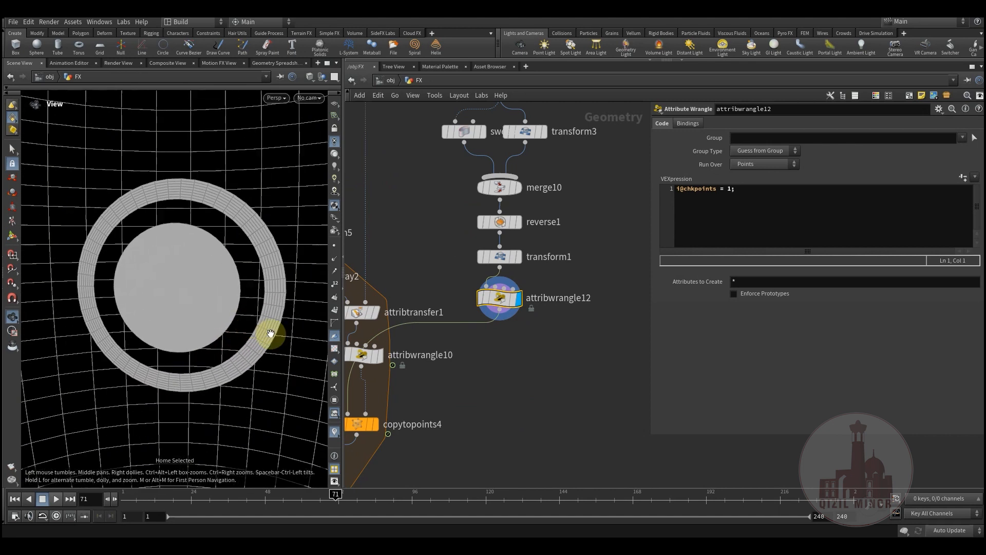
pyautogui.moveTo(255, 503); pyautogui.dragTo(402, 488)
# - Display circle1 with its parameters, and frame and orbit the disc inside the globe
pyautogui.moveTo(539, 375); pyautogui.dragTo(521, 443, button='middle')
pyautogui.click(499, 156)
pyautogui.click(480, 154)
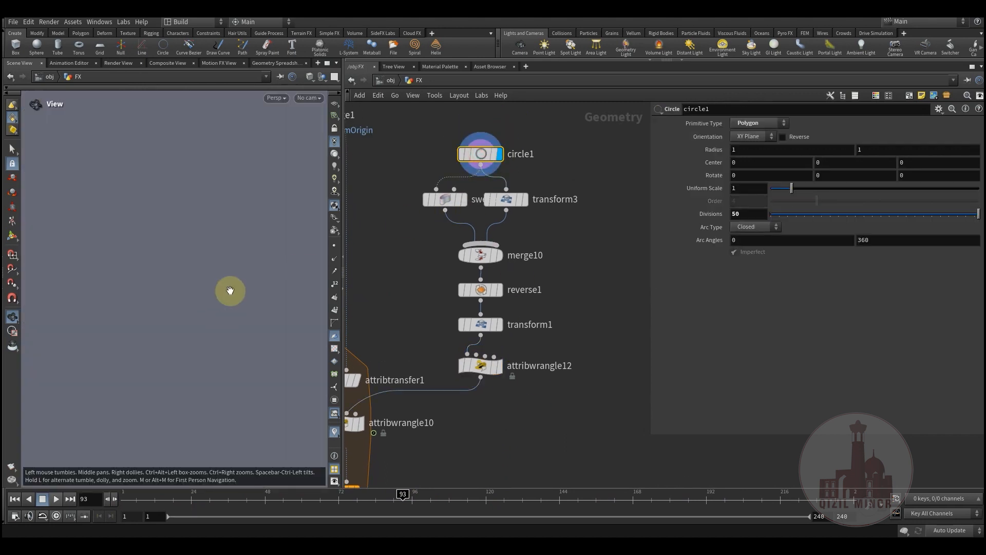
pyautogui.hotkey('space', 'g')
pyautogui.scroll(-4, 231, 304)
pyautogui.moveTo(206, 315); pyautogui.dragTo(261, 308)
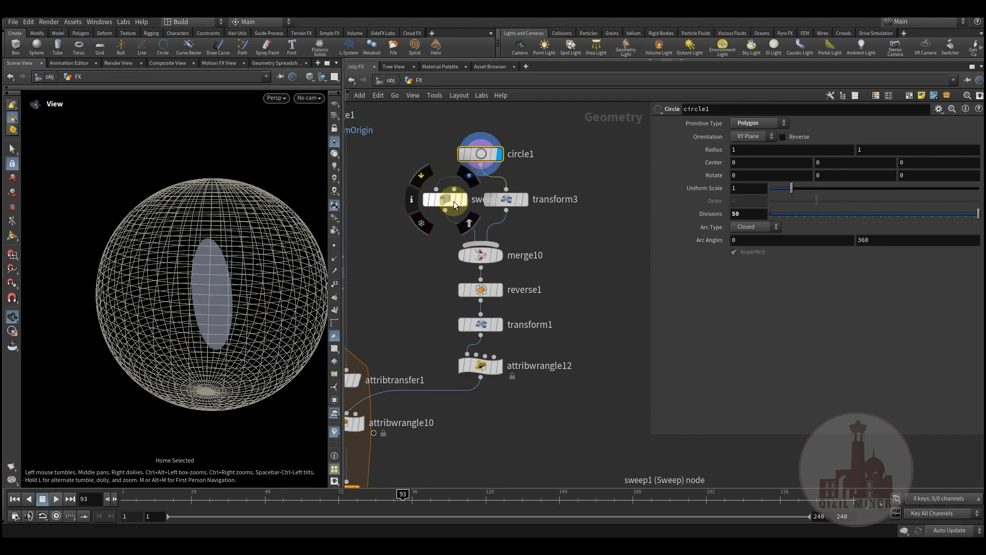
# - Step the display through sweep1, merge10, reverse1 and transform1 to follow how the ring-and-disc marker is built
pyautogui.click(469, 180)
pyautogui.click(503, 236)
pyautogui.click(486, 256)
pyautogui.moveTo(214, 298); pyautogui.dragTo(259, 295)
pyautogui.click(503, 280)
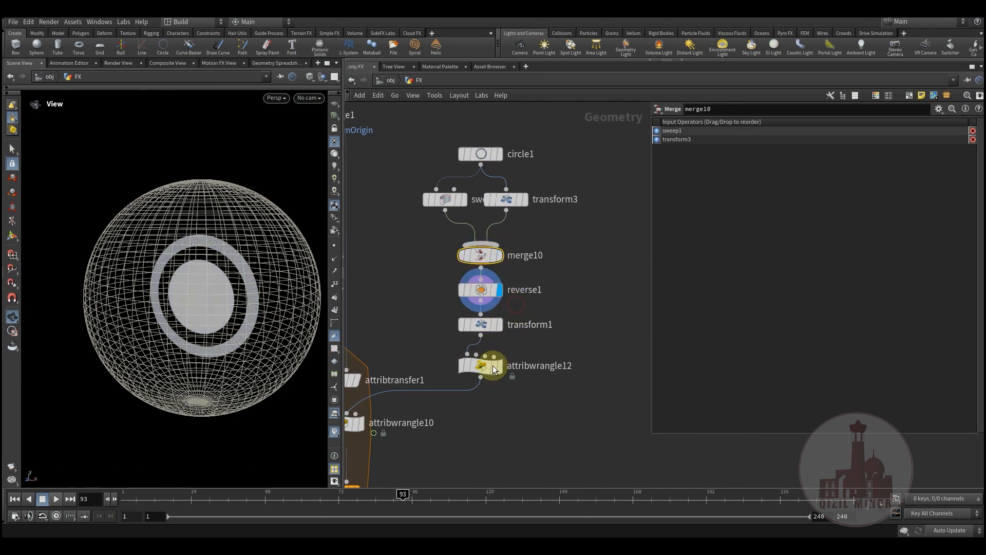
pyautogui.click(504, 313)
# - Display attribwrangle12 and review its i@chkpoints = 1; expression and its connection into the foreach loop
pyautogui.click(504, 342)
pyautogui.moveTo(540, 420); pyautogui.dragTo(503, 375, button='middle')
pyautogui.click(480, 340)
pyautogui.moveTo(738, 187); pyautogui.dragTo(666, 184)
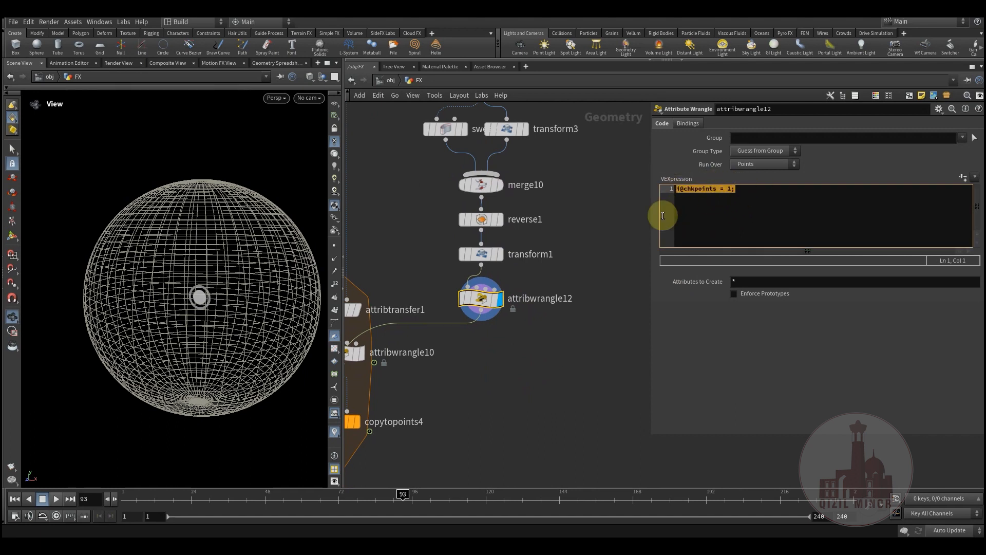
pyautogui.scroll(-3, 472, 339)
pyautogui.moveTo(473, 389); pyautogui.dragTo(547, 269, button='middle')
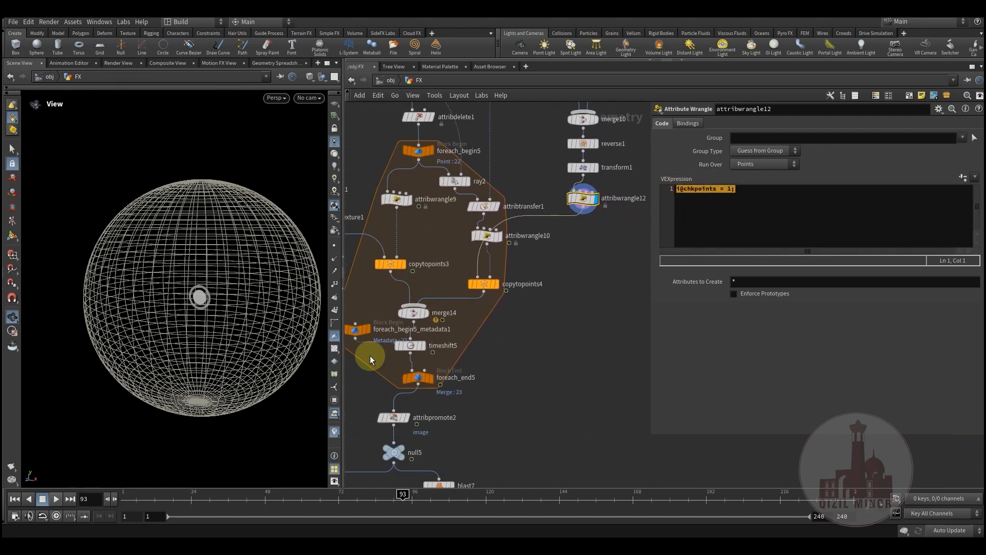
# - Display copytopoints4 with its parameters, and orbit the viewport toward the ring-and-disc marker on the globe
pyautogui.moveTo(369, 356); pyautogui.dragTo(514, 273, button='middle')
pyautogui.moveTo(583, 255); pyautogui.dragTo(505, 408, button='middle')
pyautogui.scroll(4, 508, 343)
pyautogui.moveTo(462, 362)
pyautogui.click(476, 345)
pyautogui.click(456, 370)
pyautogui.moveTo(232, 268); pyautogui.dragTo(220, 290)
pyautogui.scroll(3, 221, 290)
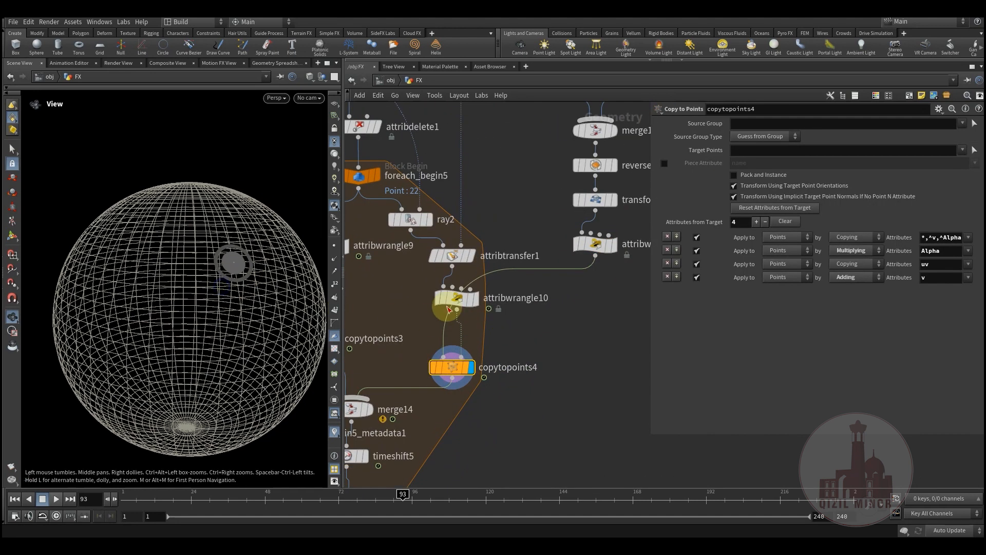
# - Bypass attribtransfer1, orbit the globe to compare the ring marker's orientation, and re-enable the node
pyautogui.click(435, 255)
pyautogui.moveTo(215, 273); pyautogui.dragTo(217, 276)
pyautogui.moveTo(216, 276); pyautogui.dragTo(254, 274, button='right')
pyautogui.moveTo(471, 177); pyautogui.dragTo(509, 399, button='middle')
pyautogui.moveTo(495, 321); pyautogui.dragTo(534, 390, button='middle')
pyautogui.moveTo(555, 331); pyautogui.dragTo(546, 115, button='middle')
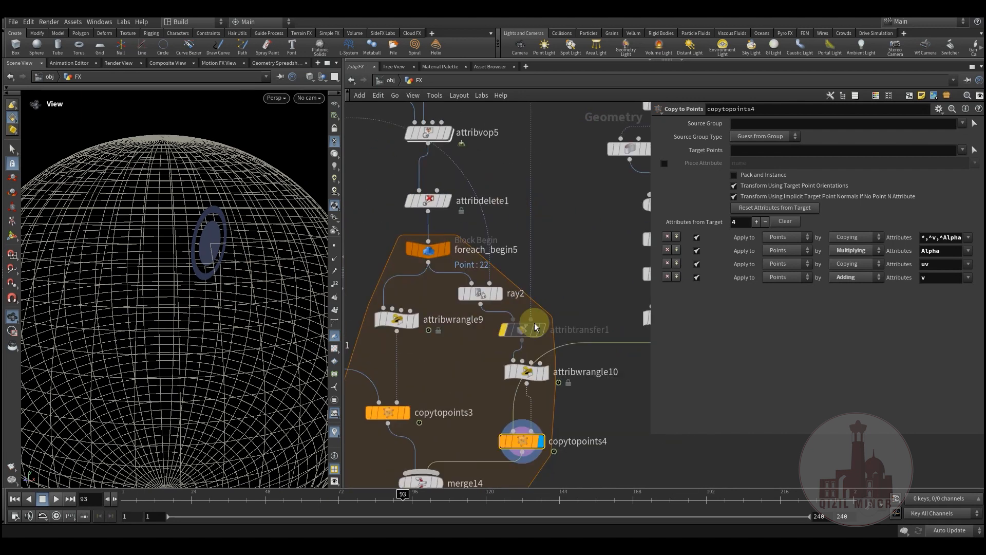
pyautogui.moveTo(520, 320)
pyautogui.moveTo(189, 248); pyautogui.dragTo(215, 242)
pyautogui.moveTo(516, 331)
pyautogui.click(499, 310)
pyautogui.moveTo(576, 393); pyautogui.dragTo(541, 324, button='middle')
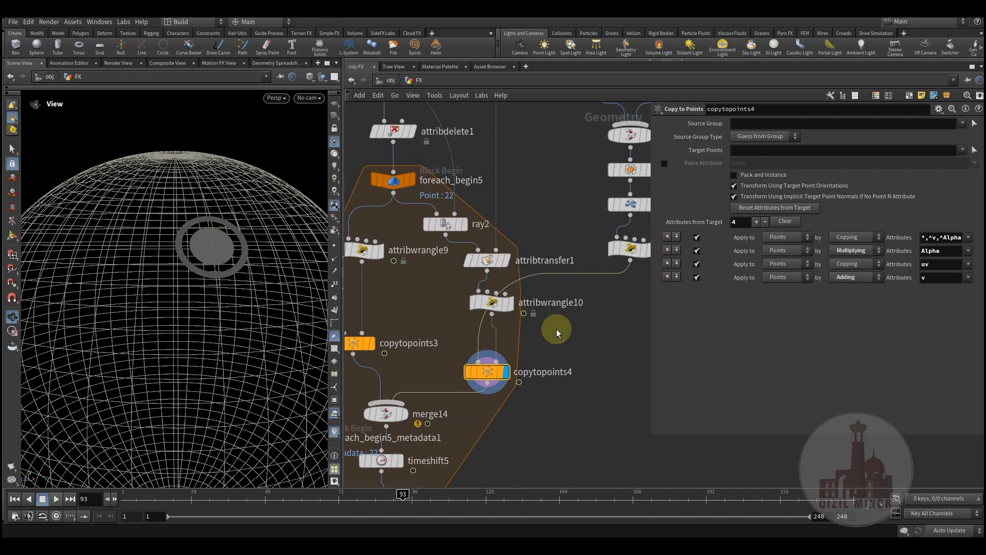
# - Review attribwrangle10's ramp and pscale code with its Mult parameter, and compare it with attribwrangle9's
pyautogui.moveTo(531, 379); pyautogui.dragTo(544, 282, button='middle')
pyautogui.moveTo(509, 309)
pyautogui.mouseDown(button='middle')
pyautogui.moveTo(544, 322)
pyautogui.moveTo(559, 368)
pyautogui.mouseUp(button='middle')
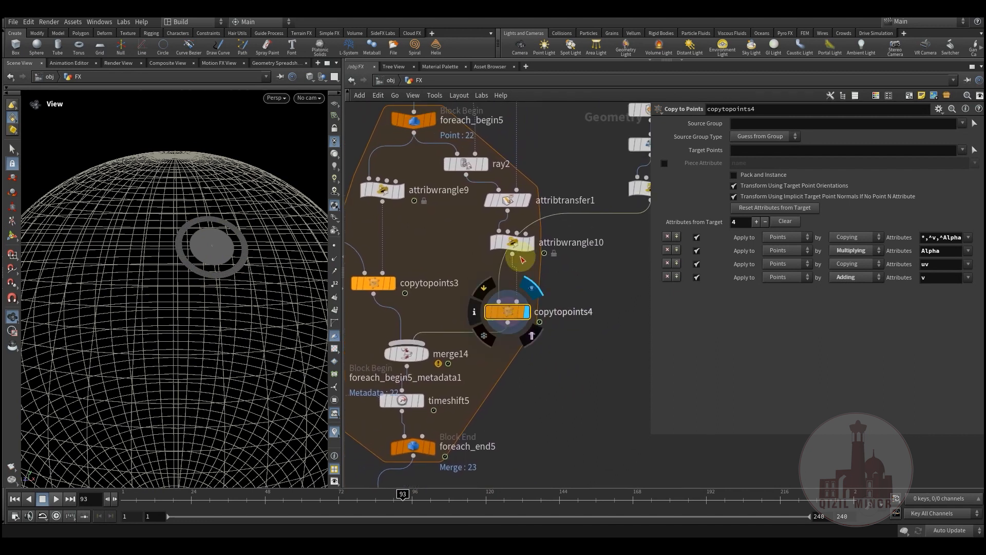
pyautogui.click(513, 245)
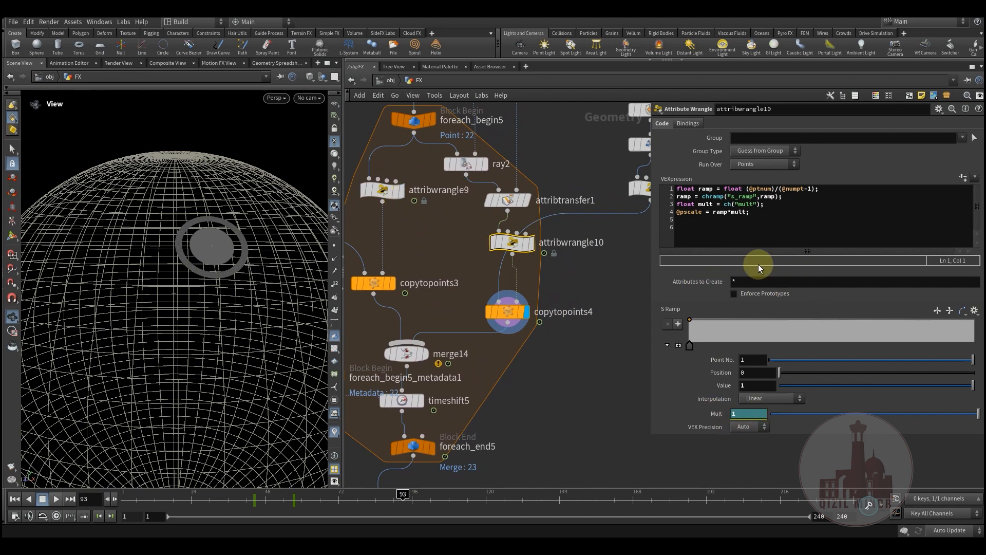
pyautogui.moveTo(381, 189); pyautogui.dragTo(379, 163)
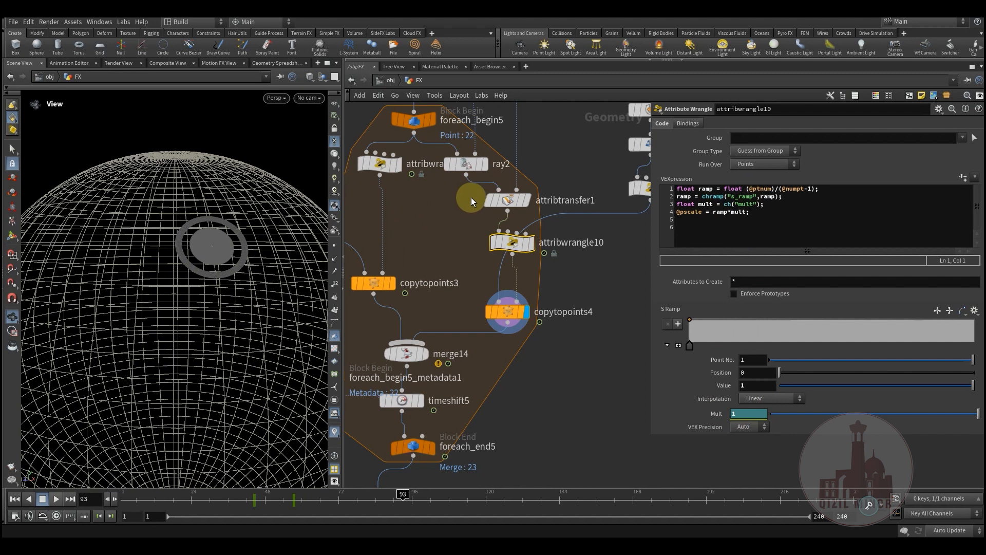
pyautogui.moveTo(379, 167); pyautogui.dragTo(387, 181)
pyautogui.click(735, 411)
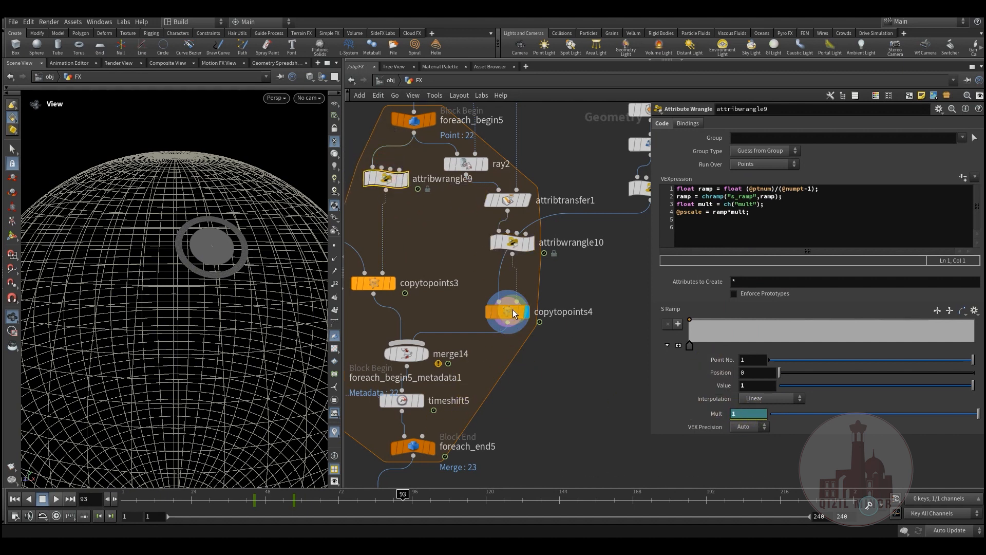
pyautogui.moveTo(509, 240)
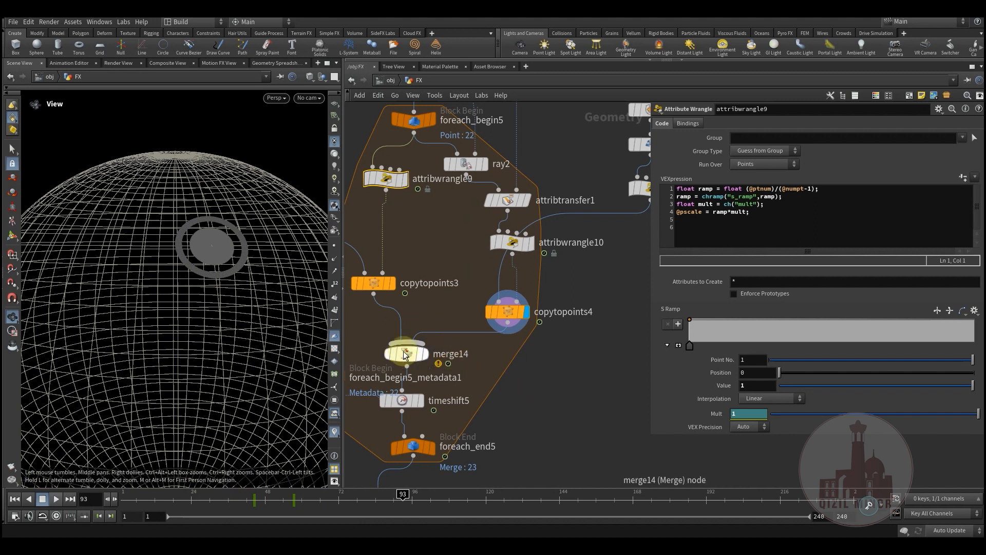
# - Display merge14, shift attribwrangle10's Mult keyframes about 6 frames earlier, and scrub the timeline to frame 62
pyautogui.click(433, 335)
pyautogui.moveTo(214, 498); pyautogui.dragTo(293, 475)
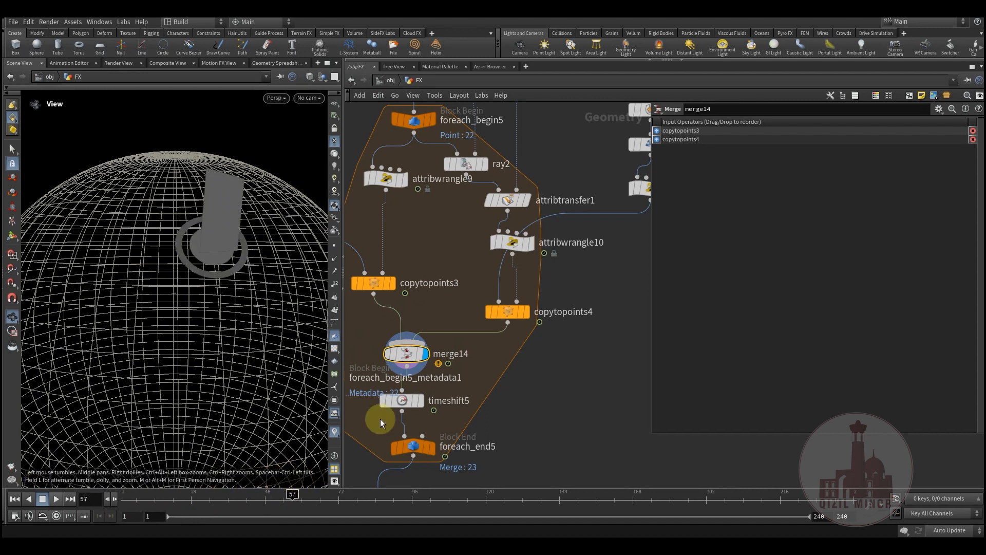
pyautogui.click(515, 245)
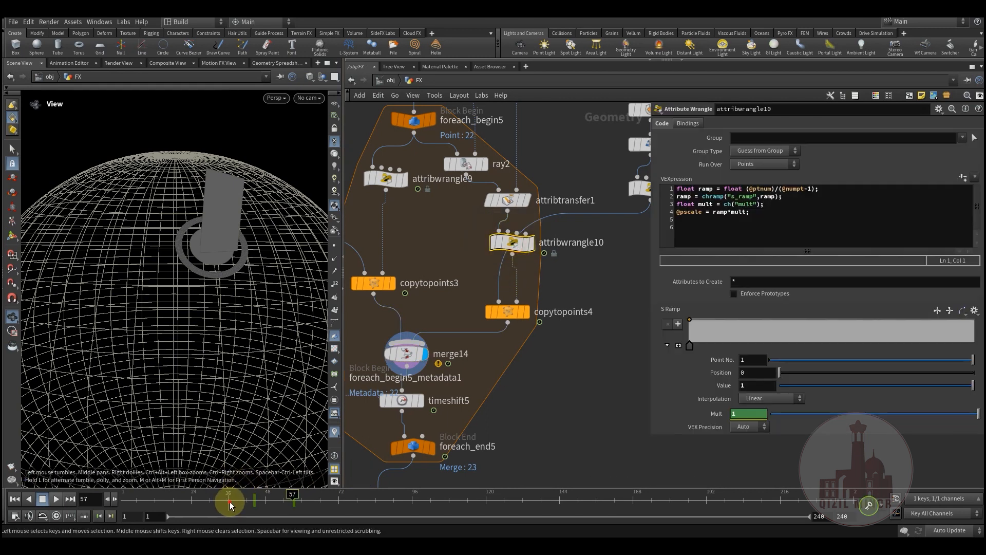
pyautogui.moveTo(254, 501); pyautogui.dragTo(248, 502, button='middle')
pyautogui.moveTo(171, 502); pyautogui.dragTo(307, 511)
# - Select timeshift5, display foreach_end5, and orbit around the cards and ring markers spread over the globe
pyautogui.moveTo(429, 409); pyautogui.dragTo(445, 359, button='middle')
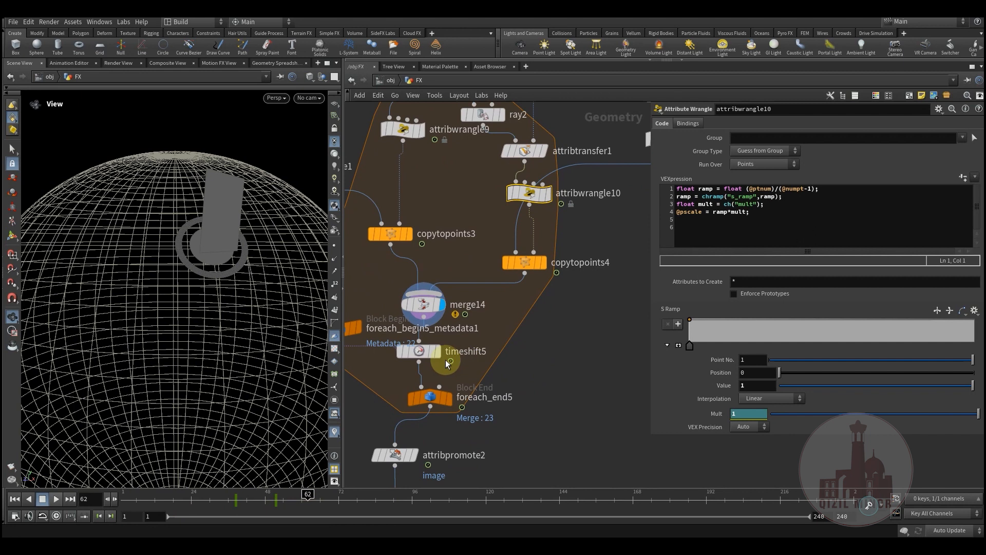
pyautogui.click(427, 355)
pyautogui.moveTo(532, 416); pyautogui.dragTo(541, 382, button='middle')
pyautogui.click(459, 363)
pyautogui.click(446, 366)
pyautogui.moveTo(173, 345); pyautogui.dragTo(203, 303)
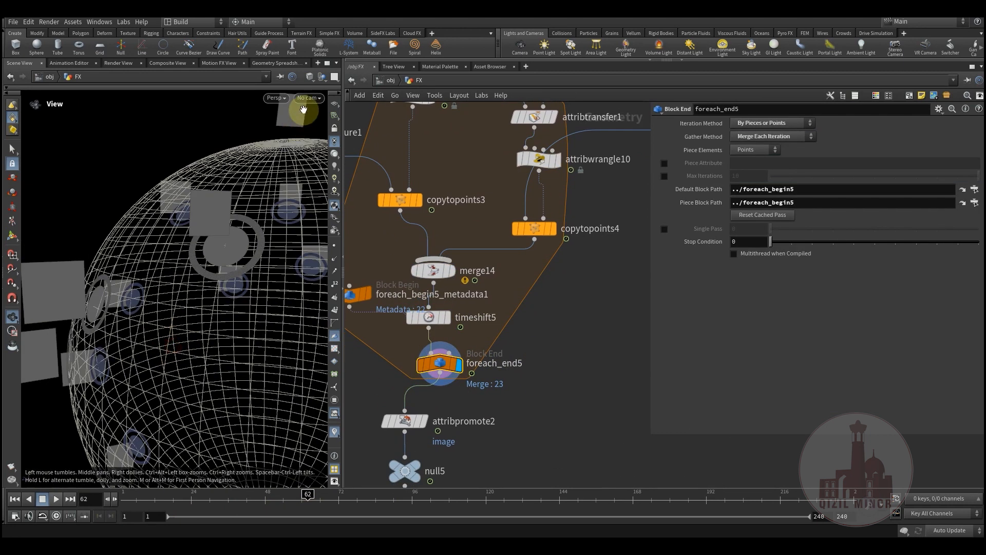
# - Look through cam1 in the viewport and scrub the timeline to frame 86
pyautogui.click(308, 98)
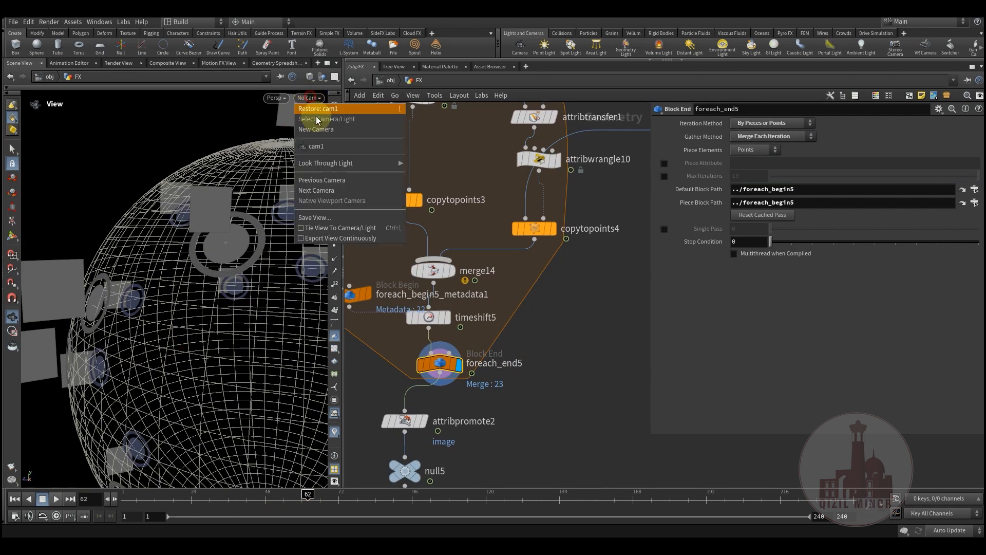
pyautogui.click(329, 148)
pyautogui.moveTo(213, 495); pyautogui.dragTo(382, 511)
# - Display attribpromote2, review how it promotes the image attribute, and display null5 below it
pyautogui.moveTo(536, 450); pyautogui.dragTo(496, 348, button='middle')
pyautogui.moveTo(428, 343)
pyautogui.click(448, 324)
pyautogui.click(425, 345)
pyautogui.click(728, 123)
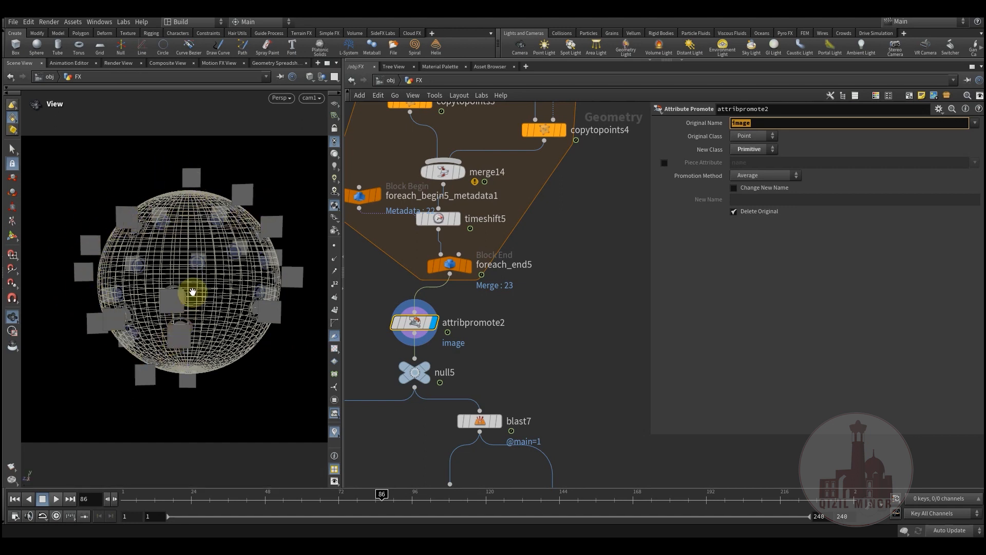
pyautogui.moveTo(535, 347); pyautogui.dragTo(562, 276, button='middle')
pyautogui.click(442, 303)
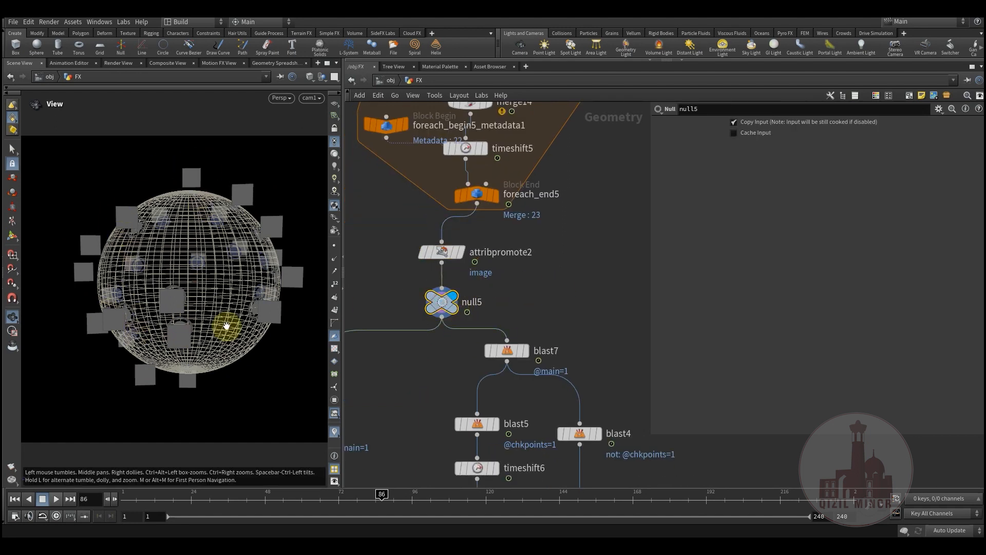
# - Display blast6 and timeshift9 to examine how the main card is isolated, coloured and offset in time
pyautogui.moveTo(564, 271); pyautogui.dragTo(538, 218, button='middle')
pyautogui.scroll(-6, 538, 217)
pyautogui.moveTo(480, 262); pyautogui.dragTo(496, 199, button='middle')
pyautogui.scroll(3, 446, 248)
pyautogui.scroll(3, 420, 256)
pyautogui.click(454, 234)
pyautogui.click(436, 256)
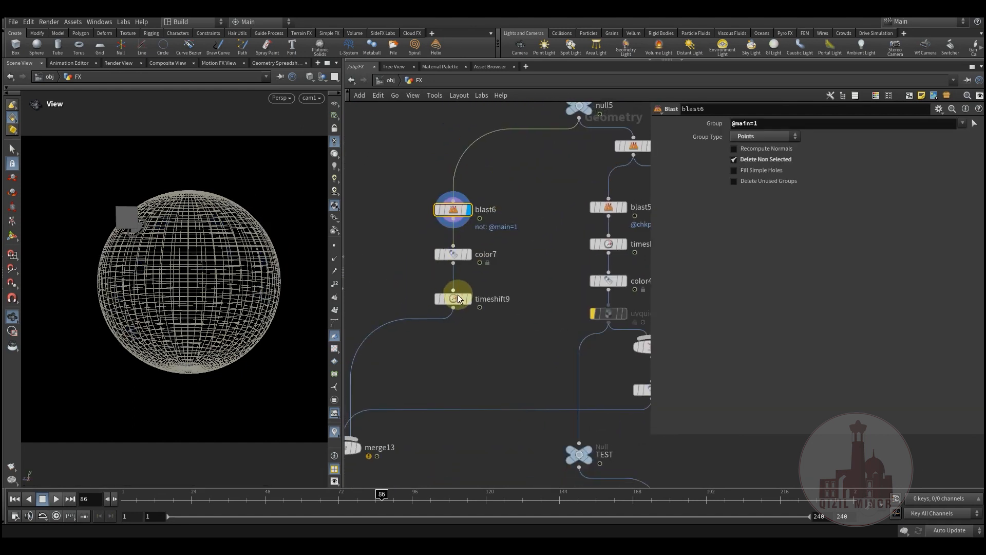
pyautogui.moveTo(458, 295)
pyautogui.click(473, 280)
pyautogui.click(457, 303)
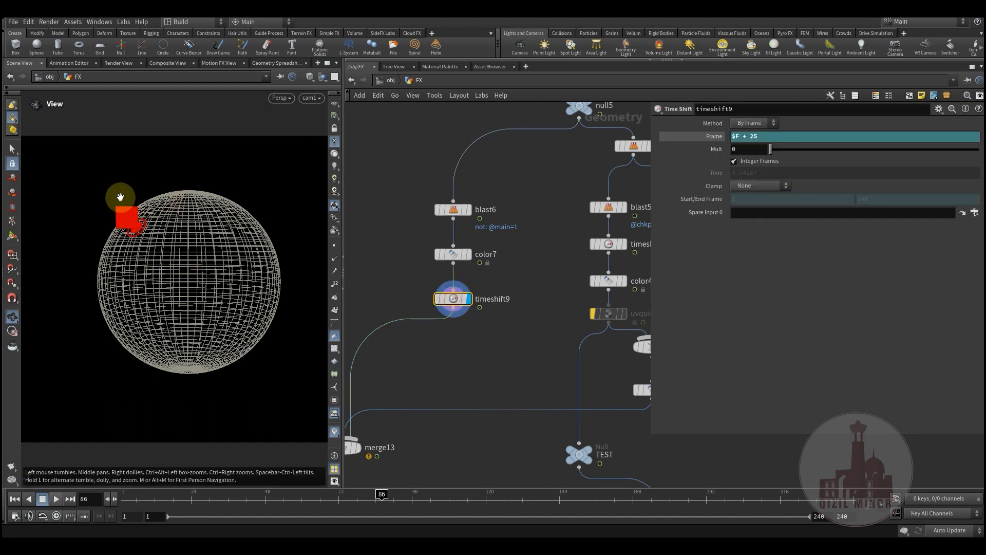
# - Lock the camera to the view, tumble cam1 around the globe, and unlock it
pyautogui.click(334, 128)
pyautogui.moveTo(181, 229); pyautogui.dragTo(216, 271)
pyautogui.moveTo(477, 329); pyautogui.dragTo(438, 360, button='middle')
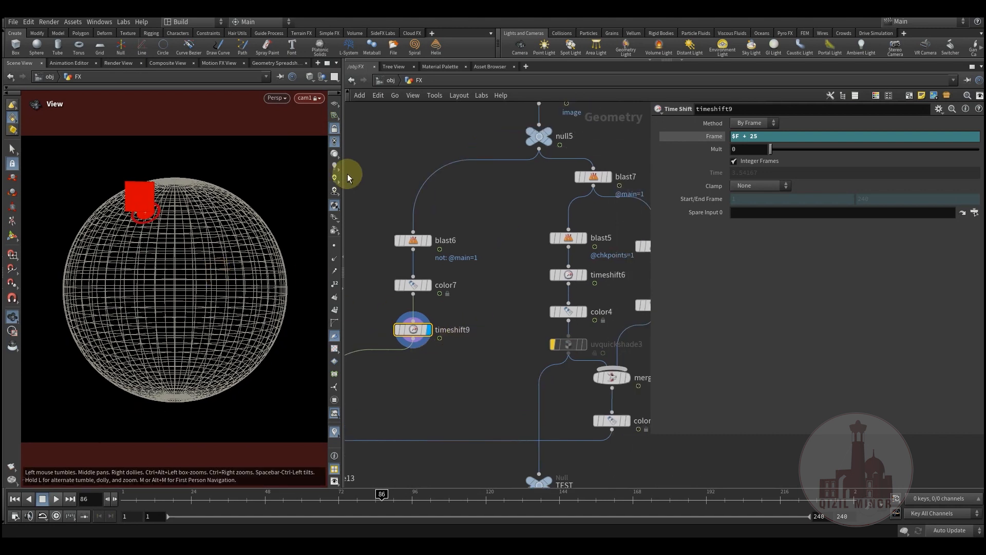
pyautogui.click(335, 130)
# - Display blast7 and examine the group expression that removes the main card and marker
pyautogui.moveTo(449, 279); pyautogui.dragTo(390, 281, button='middle')
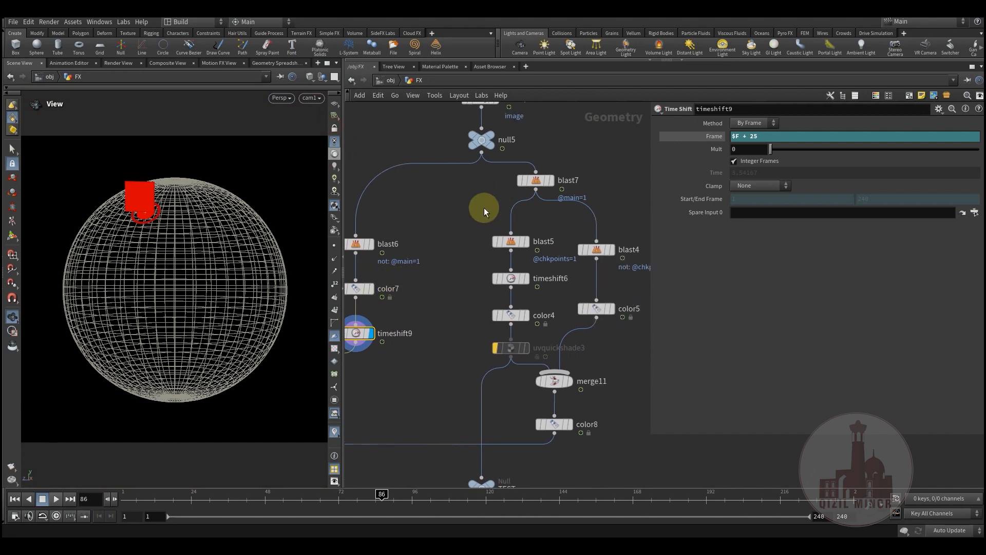
pyautogui.moveTo(487, 209); pyautogui.dragTo(440, 256, button='middle')
pyautogui.click(506, 205)
pyautogui.click(484, 226)
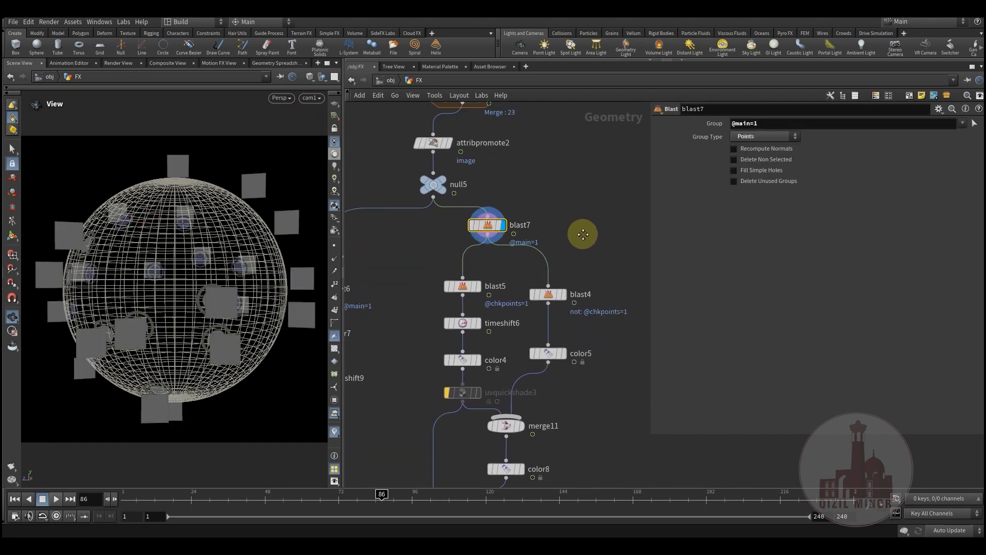
pyautogui.moveTo(582, 234); pyautogui.dragTo(571, 195, button='middle')
pyautogui.doubleClick(761, 123)
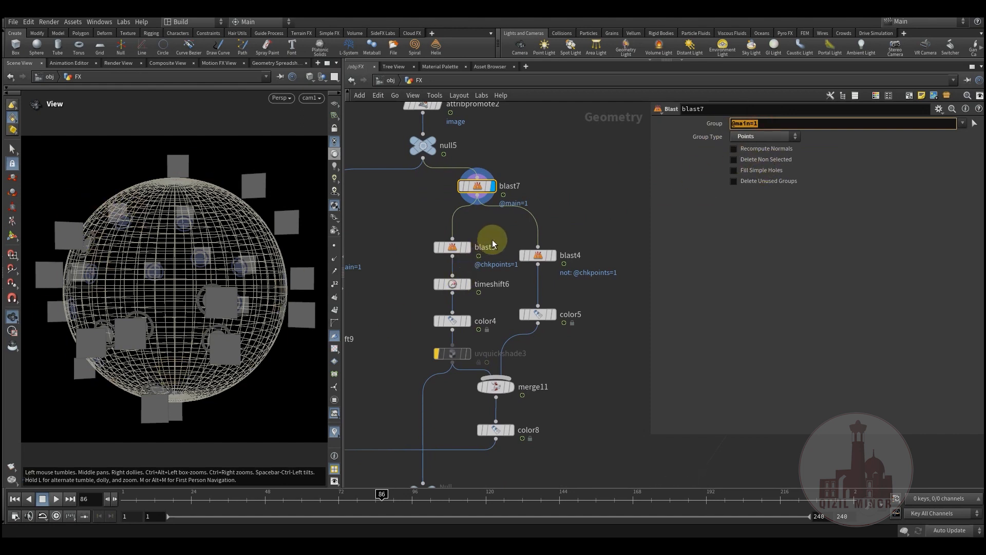
# - Display blast5 and timeshift6 to examine how the cards are separated from the markers and shifted in time
pyautogui.moveTo(493, 243); pyautogui.dragTo(495, 222, button='middle')
pyautogui.click(478, 212)
pyautogui.click(456, 223)
pyautogui.moveTo(404, 321); pyautogui.dragTo(403, 251, button='middle')
pyautogui.click(472, 214)
pyautogui.click(450, 230)
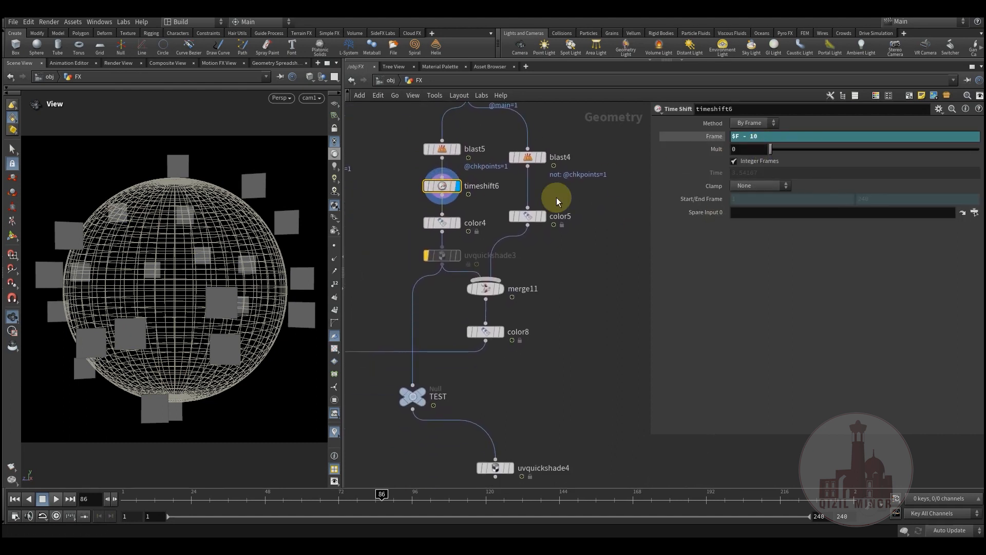
pyautogui.moveTo(449, 223)
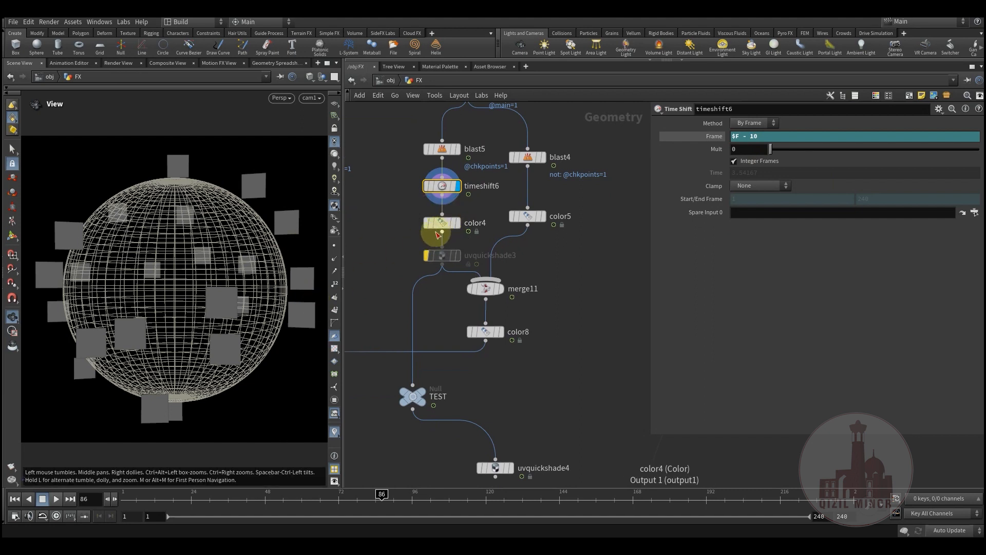
# - Display color4 to check the cards' constant colour, and display merge11 to see cards and markers combined
pyautogui.click(464, 210)
pyautogui.click(443, 224)
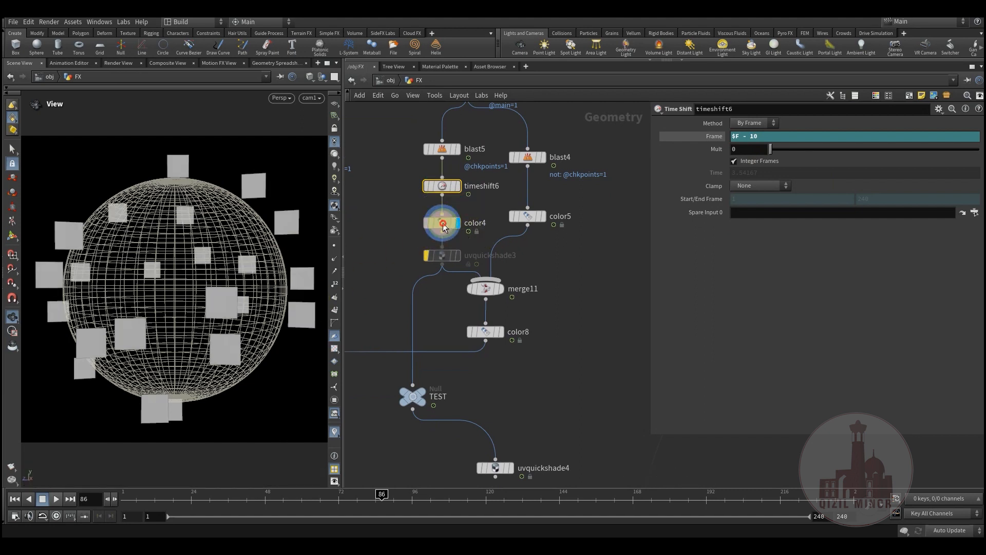
pyautogui.click(443, 224)
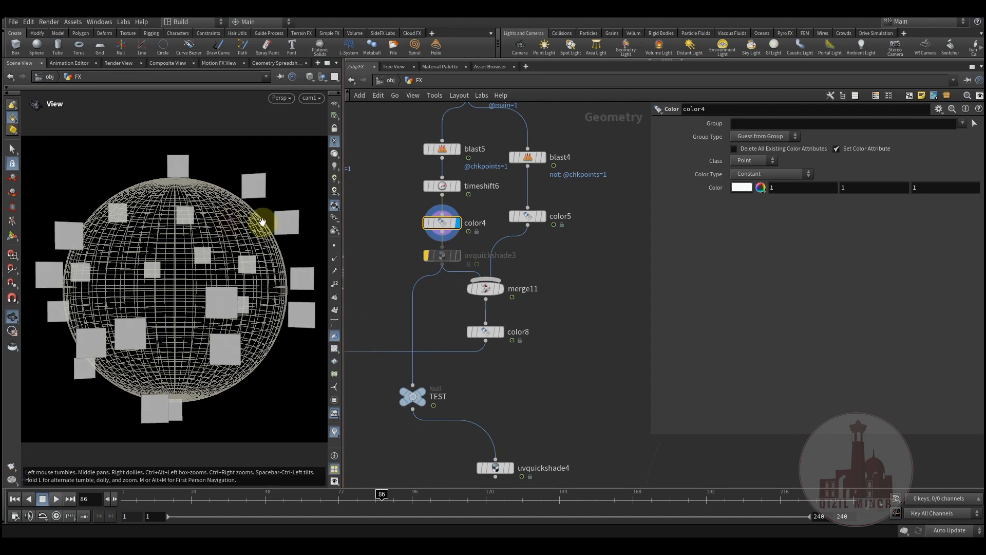
pyautogui.moveTo(406, 300); pyautogui.dragTo(408, 278, button='middle')
pyautogui.click(460, 272)
pyautogui.moveTo(403, 322); pyautogui.dragTo(390, 261, button='middle')
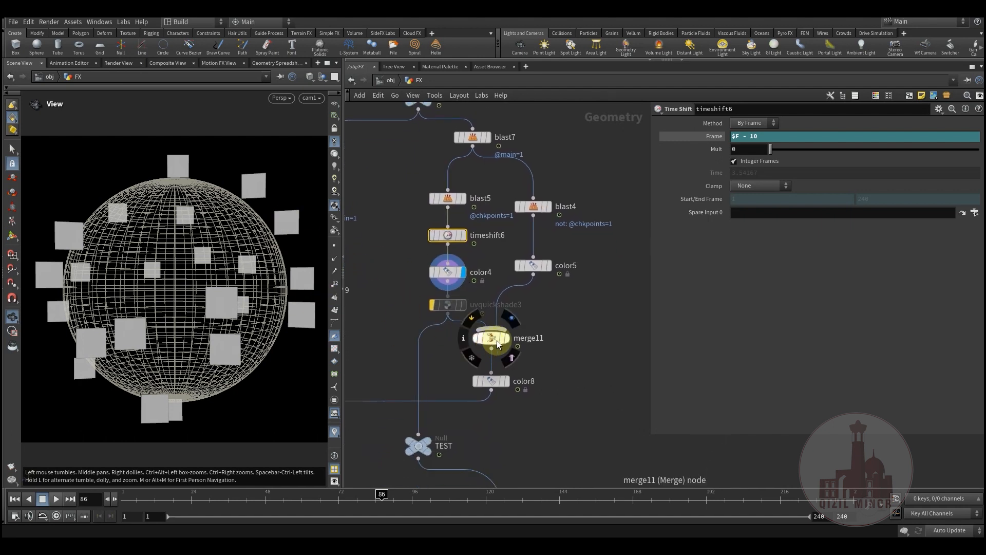
pyautogui.click(492, 337)
pyautogui.moveTo(530, 329); pyautogui.dragTo(520, 347, button='middle')
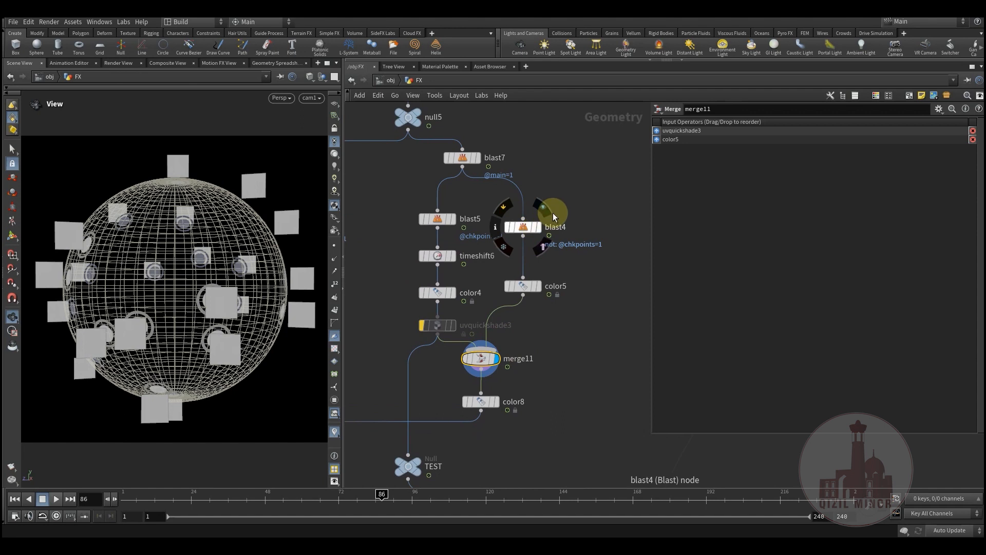
# - Display blast4 and color5 to examine the isolated surface markers and their constant colour
pyautogui.click(551, 216)
pyautogui.click(543, 267)
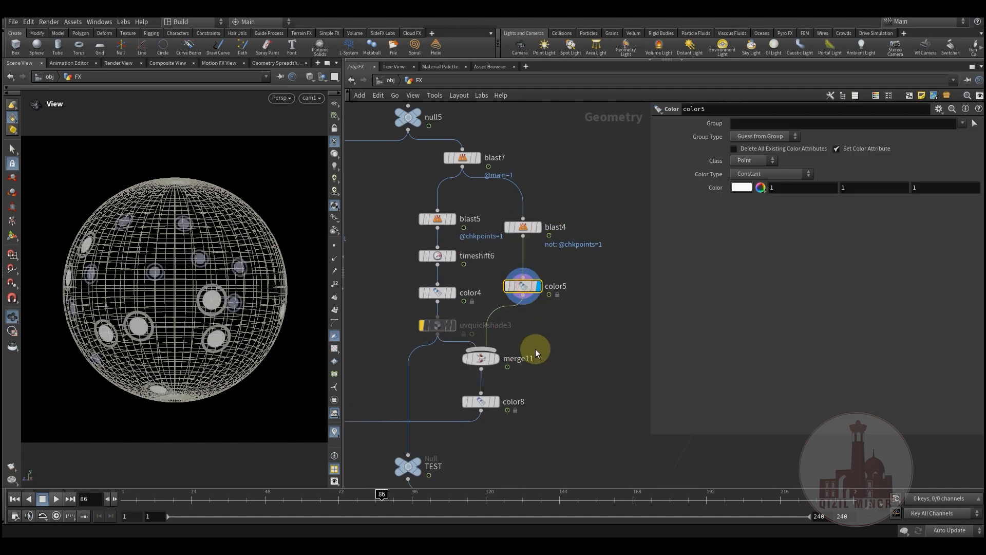
pyautogui.moveTo(535, 341); pyautogui.dragTo(555, 283, button='middle')
pyautogui.moveTo(520, 362); pyautogui.dragTo(533, 337, button='middle')
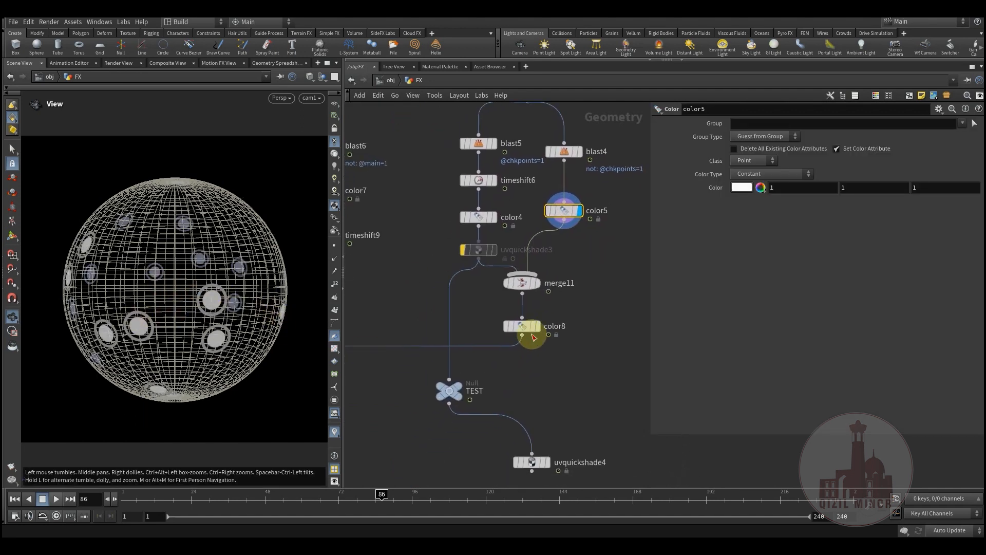
# - Display merge11 and scrub the timeline to frame 95 to watch the cards and markers animate
pyautogui.click(546, 273)
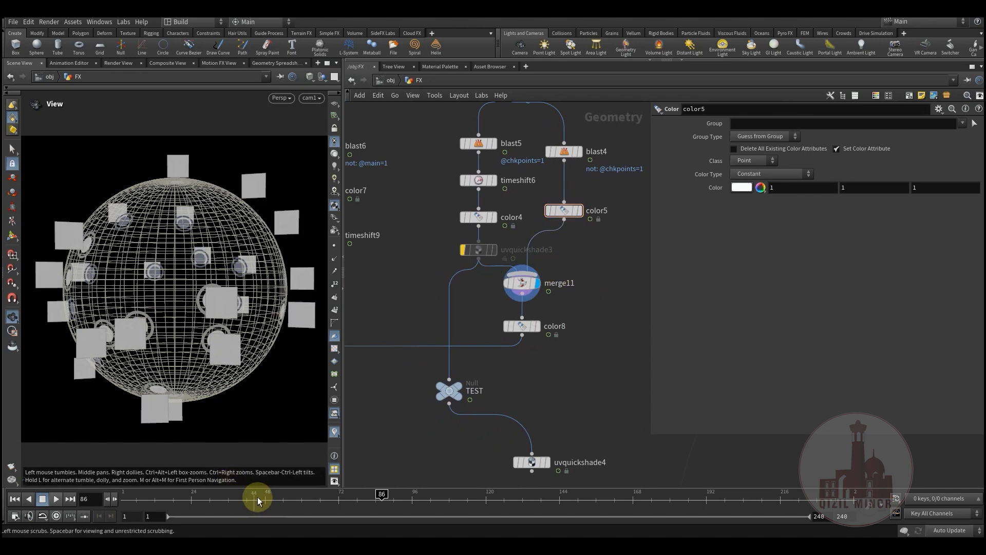
pyautogui.moveTo(258, 495); pyautogui.dragTo(178, 495)
pyautogui.moveTo(258, 498); pyautogui.dragTo(409, 495)
# - Reposition attribwrangle10 within the foreach loop, beneath ray2 and clear of attribtransfer1
pyautogui.moveTo(463, 206); pyautogui.dragTo(407, 467, button='middle')
pyautogui.moveTo(507, 262); pyautogui.dragTo(487, 358, button='middle')
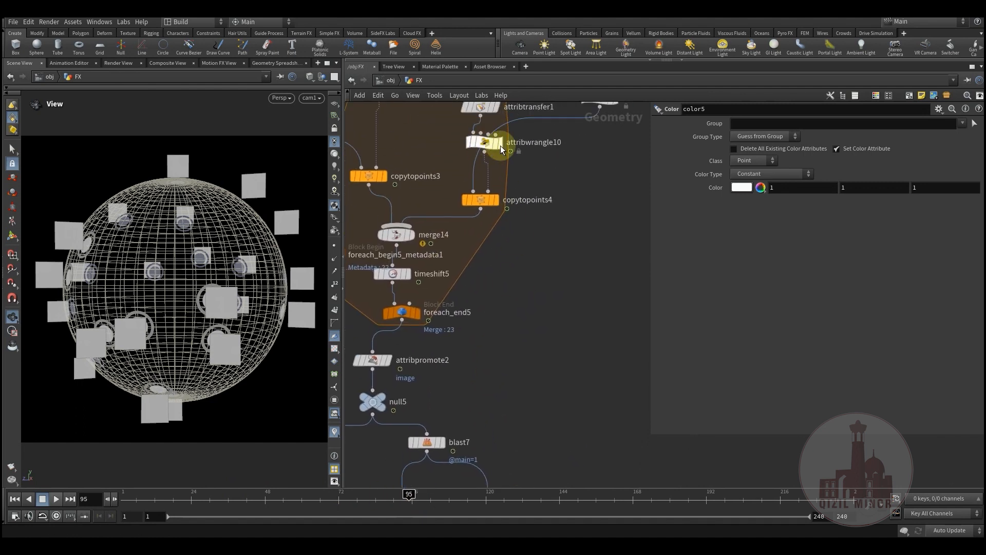
pyautogui.moveTo(575, 216); pyautogui.dragTo(574, 285, button='middle')
pyautogui.moveTo(491, 216); pyautogui.dragTo(456, 215)
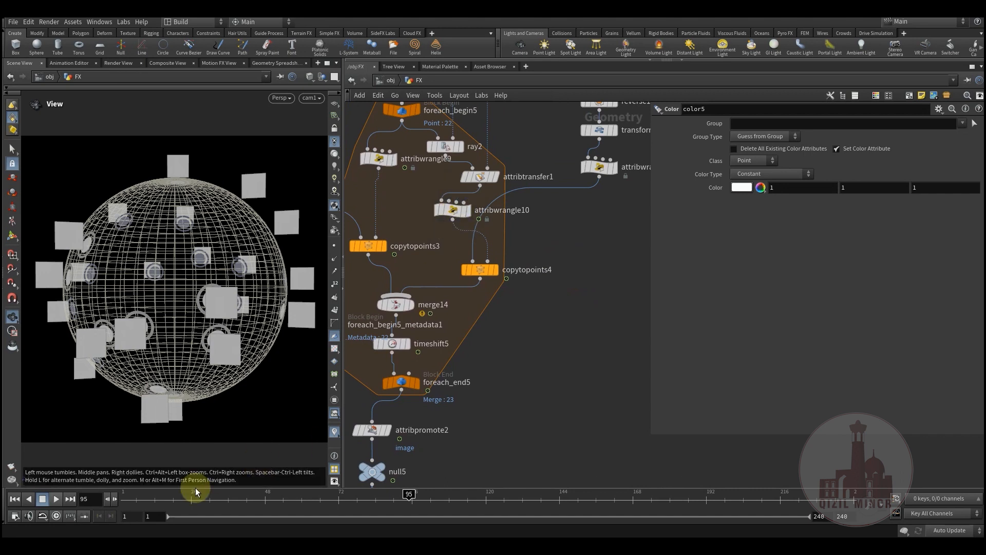
# - Select merge11 and scrub the timeline again through the animation of the merged cards and markers
pyautogui.moveTo(525, 432); pyautogui.dragTo(540, 149, button='middle')
pyautogui.scroll(-2, 581, 335)
pyautogui.moveTo(581, 334); pyautogui.dragTo(581, 225, button='middle')
pyautogui.scroll(3, 532, 308)
pyautogui.click(486, 267)
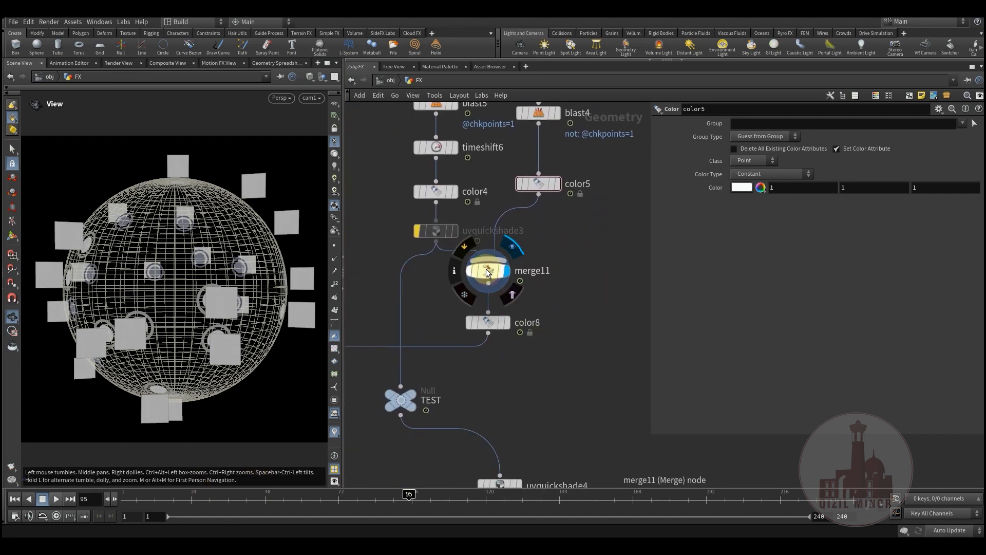
pyautogui.moveTo(203, 499); pyautogui.dragTo(404, 505)
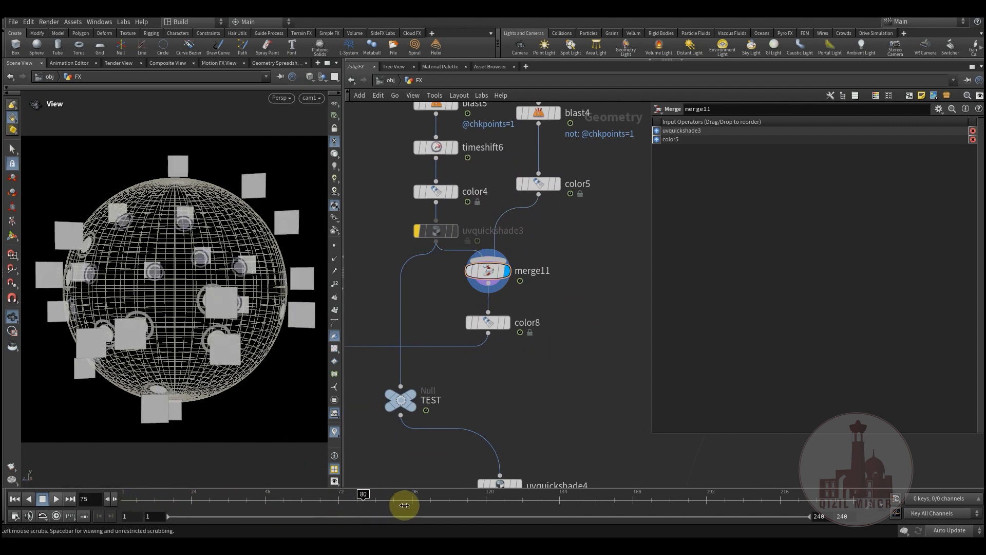
# - Display color8 with its parameters to examine the colour applied to the merged cards and markers
pyautogui.click(519, 302)
pyautogui.click(493, 323)
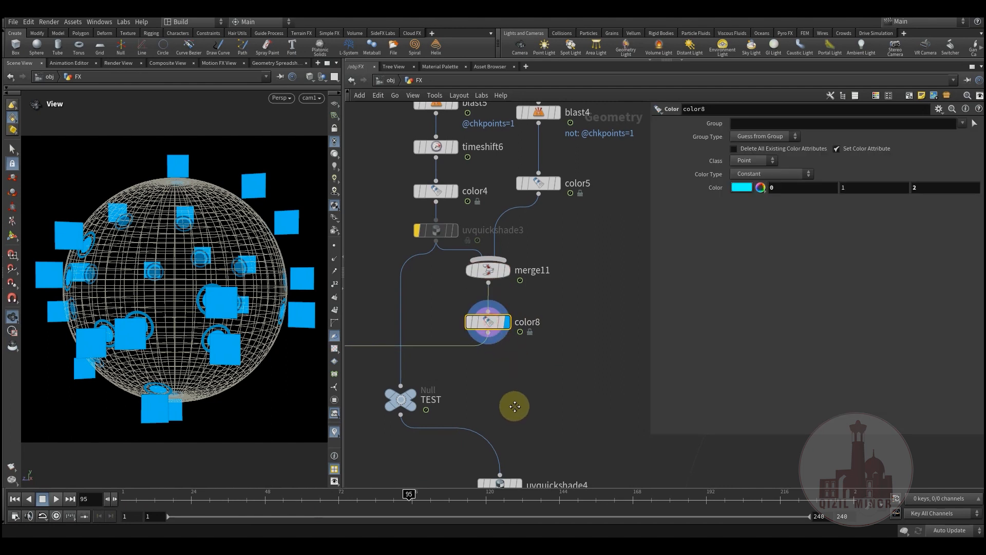
# - Display merge13 and scrub the timeline to frame 45 to watch the main card and markers appear
pyautogui.scroll(-2, 515, 406)
pyautogui.moveTo(515, 406); pyautogui.dragTo(544, 324, button='middle')
pyautogui.scroll(-1, 555, 286)
pyautogui.moveTo(556, 284); pyautogui.dragTo(642, 297, button='middle')
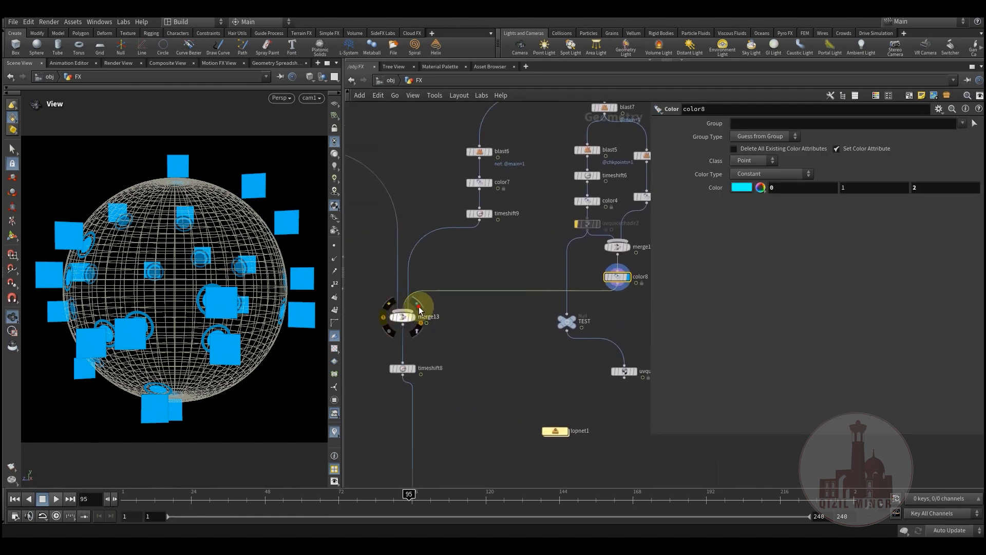
pyautogui.click(418, 306)
pyautogui.moveTo(172, 498)
pyautogui.mouseDown()
pyautogui.moveTo(246, 488)
pyautogui.moveTo(181, 488)
pyautogui.mouseUp()
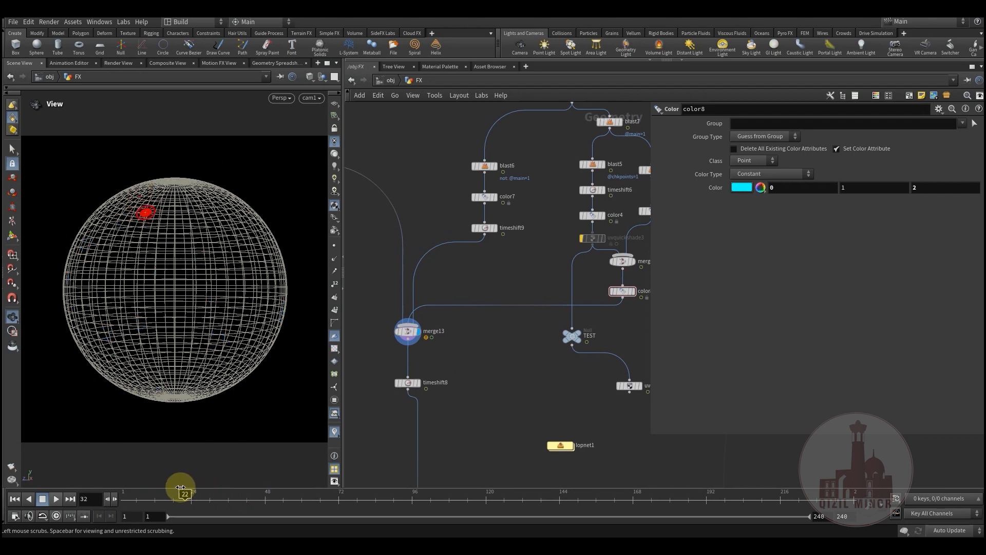
pyautogui.moveTo(258, 490)
pyautogui.mouseDown()
pyautogui.moveTo(356, 489)
pyautogui.moveTo(141, 484)
pyautogui.mouseUp()
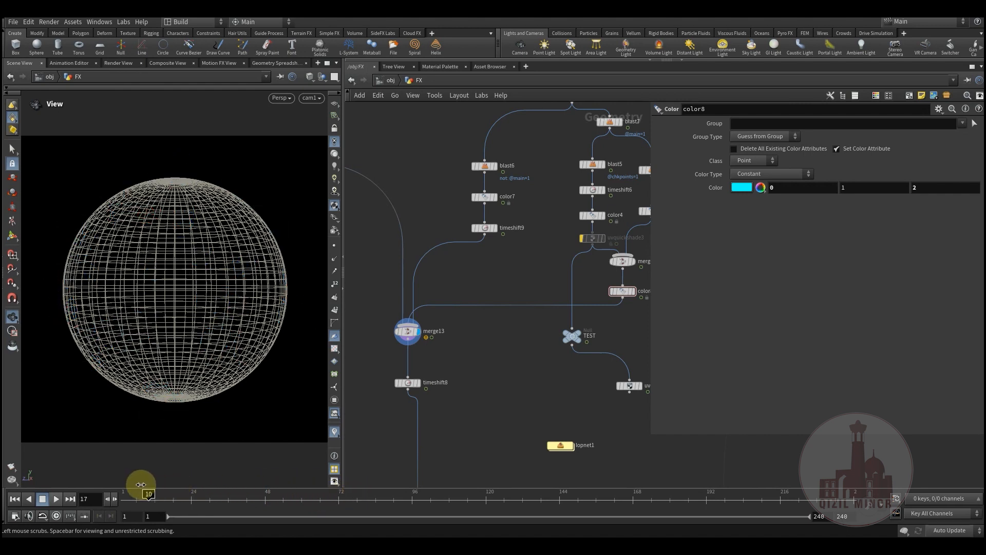
pyautogui.moveTo(248, 490)
pyautogui.mouseDown()
pyautogui.moveTo(339, 491)
pyautogui.moveTo(244, 495)
pyautogui.moveTo(326, 494)
pyautogui.moveTo(256, 503)
pyautogui.mouseUp()
# - Select attribwrangle10 in the foreach loop and scrub to frame 71 to examine its animated Mult parameter
pyautogui.moveTo(477, 341); pyautogui.dragTo(302, 524, button='middle')
pyautogui.moveTo(480, 243); pyautogui.dragTo(500, 313, button='middle')
pyautogui.scroll(5, 506, 228)
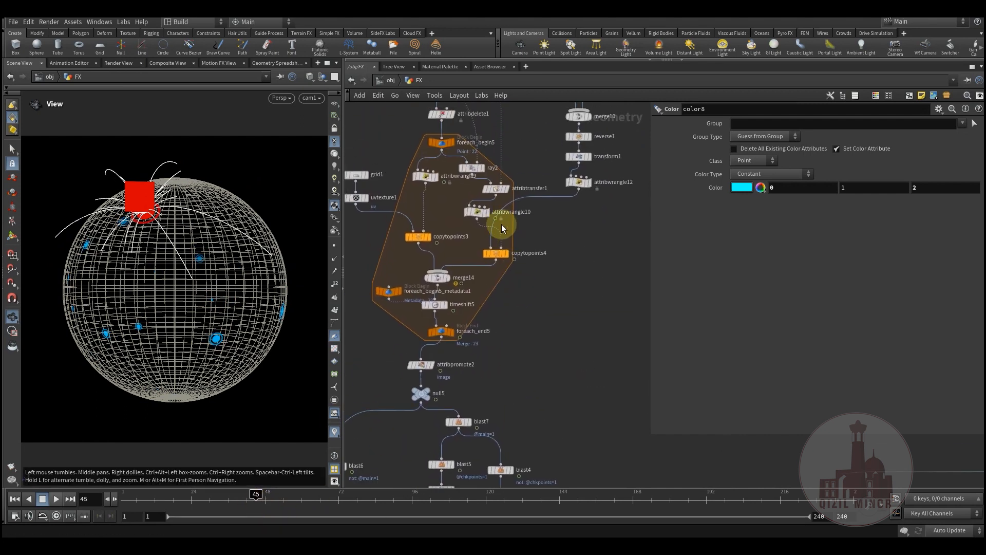
pyautogui.click(462, 205)
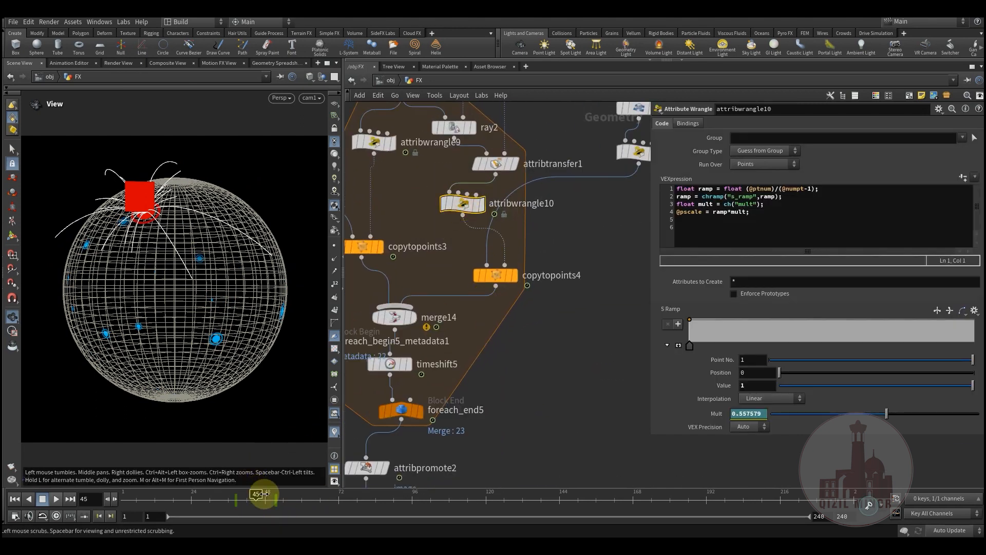
pyautogui.moveTo(265, 504); pyautogui.dragTo(334, 511)
# - Display timeshift8 below merge13 to examine the time-shifted cards, markers and connecting lines
pyautogui.moveTo(561, 383); pyautogui.dragTo(587, 220, button='middle')
pyautogui.scroll(-4, 570, 272)
pyautogui.moveTo(554, 333); pyautogui.dragTo(591, 141, button='middle')
pyautogui.moveTo(443, 374); pyautogui.dragTo(394, 455, button='middle')
pyautogui.scroll(2, 407, 295)
pyautogui.click(415, 280)
pyautogui.scroll(-3, 445, 344)
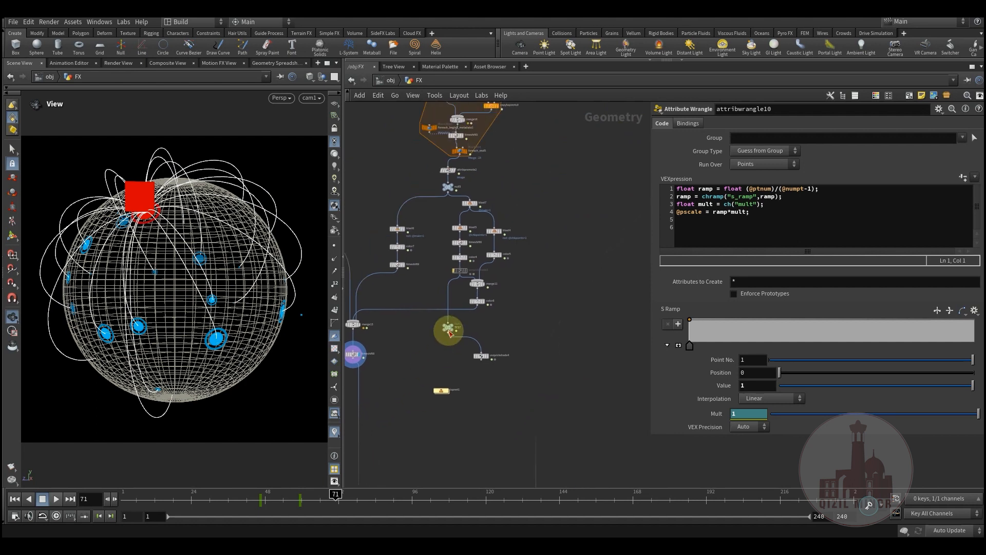
# - Display null4 at the end of the FX network, below merge6, to view the fully combined Earth globe
pyautogui.scroll(3, 450, 328)
pyautogui.moveTo(442, 392); pyautogui.dragTo(539, 315, button='middle')
pyautogui.scroll(-3, 435, 396)
pyautogui.moveTo(419, 429); pyautogui.dragTo(465, 323, button='middle')
pyautogui.scroll(-2, 478, 440)
pyautogui.moveTo(479, 442); pyautogui.dragTo(452, 200, button='middle')
pyautogui.scroll(4, 463, 349)
pyautogui.click(461, 309)
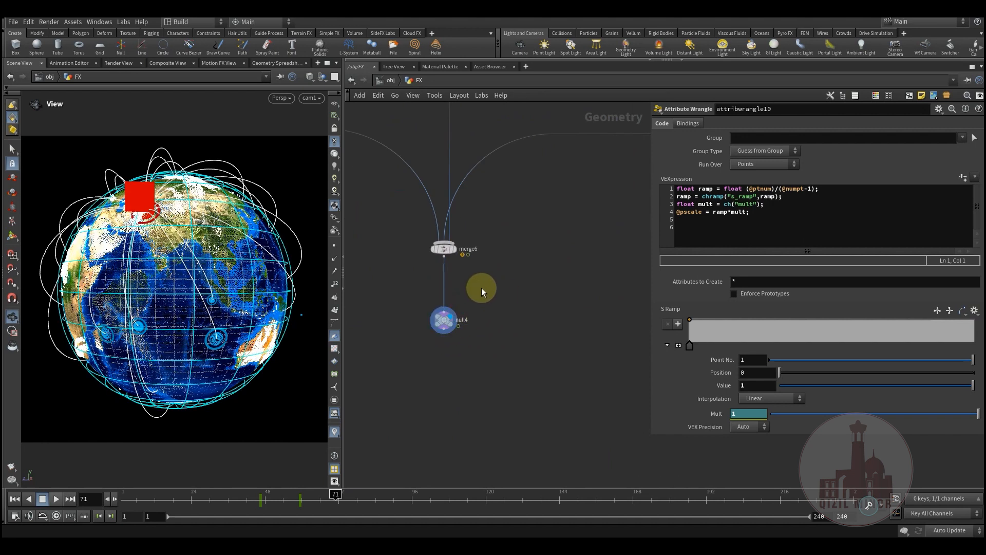
pyautogui.click(469, 341)
pyautogui.moveTo(512, 295); pyautogui.dragTo(501, 331, button='middle')
pyautogui.click(498, 311)
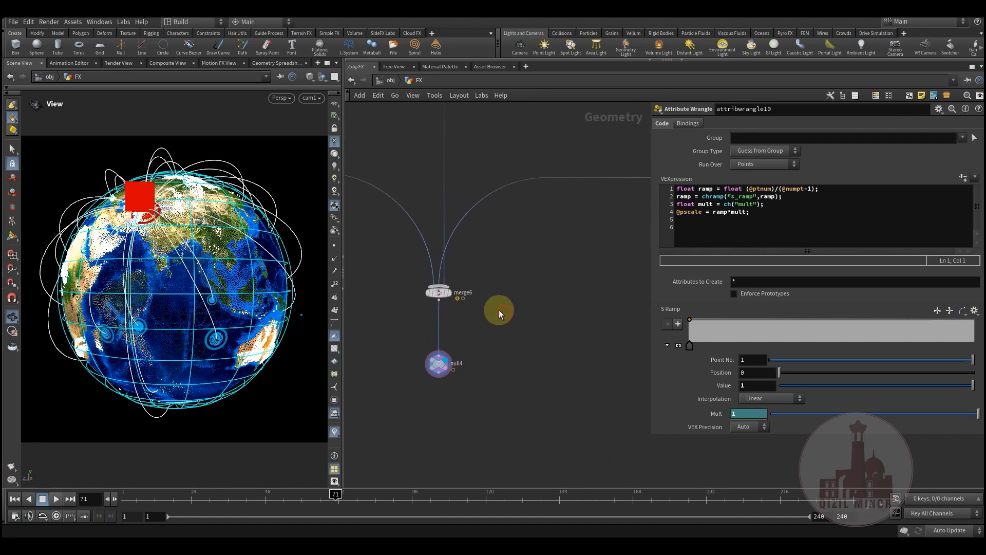
# - Scrub the combined globe to frame 45, review its rendered preview in MPlay, and minimise the preview window
pyautogui.moveTo(215, 493); pyautogui.dragTo(256, 501)
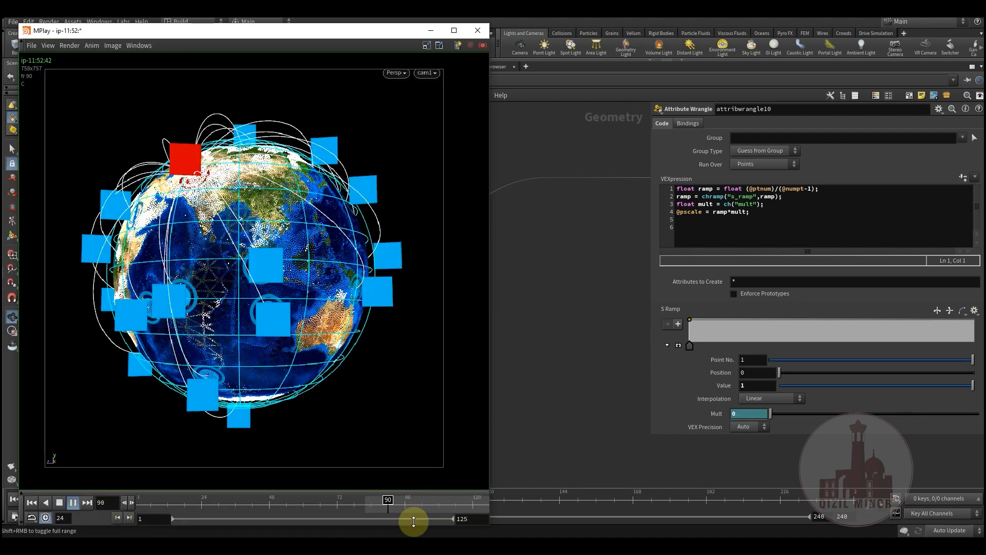
pyautogui.click(152, 499)
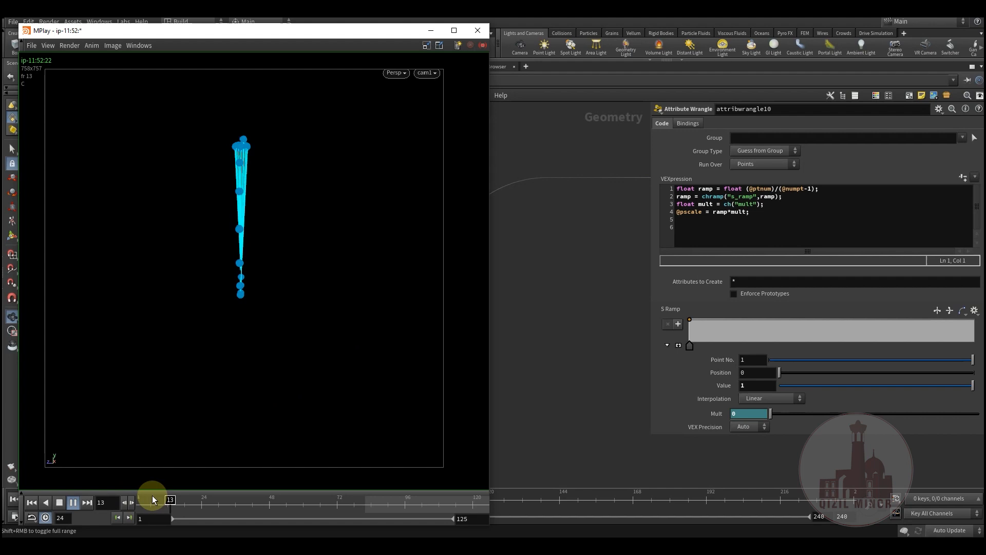
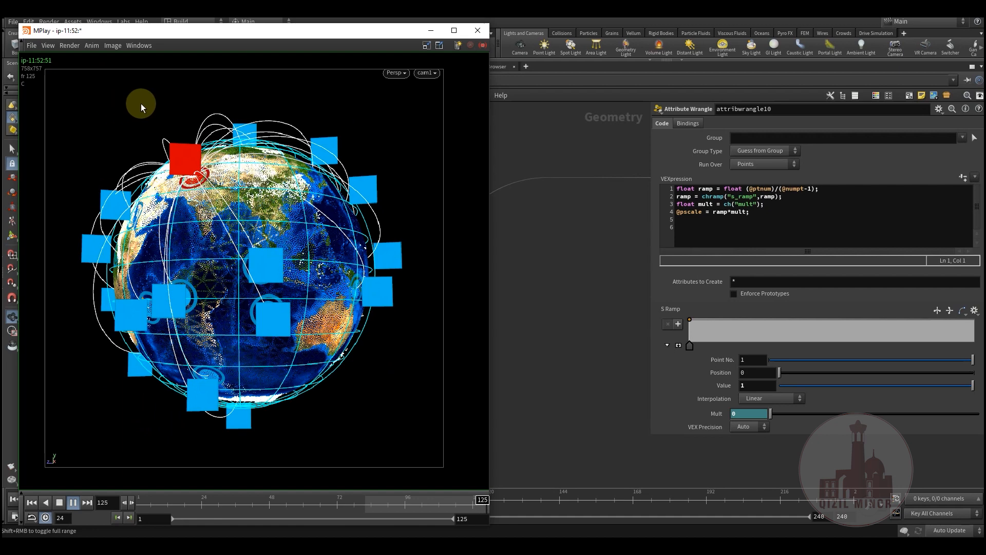
pyautogui.click(430, 31)
# - Enter lopnet1 below the TEST branch and look inside materiallibrary1 at the karmamaterial subnetwork
pyautogui.scroll(-2, 472, 406)
pyautogui.moveTo(487, 267); pyautogui.dragTo(478, 388, button='middle')
pyautogui.scroll(4, 502, 346)
pyautogui.moveTo(500, 324); pyautogui.dragTo(498, 372, button='middle')
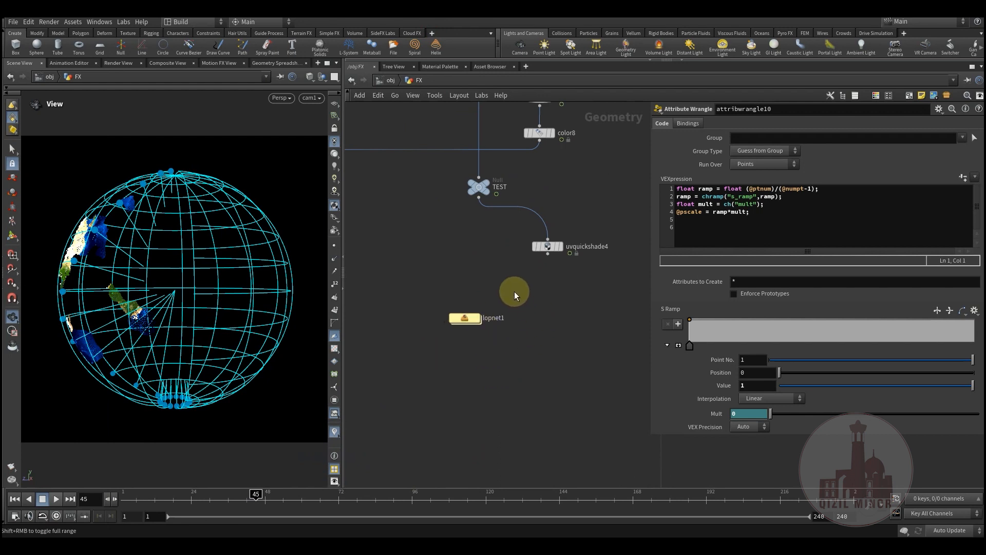
pyautogui.scroll(2, 462, 314)
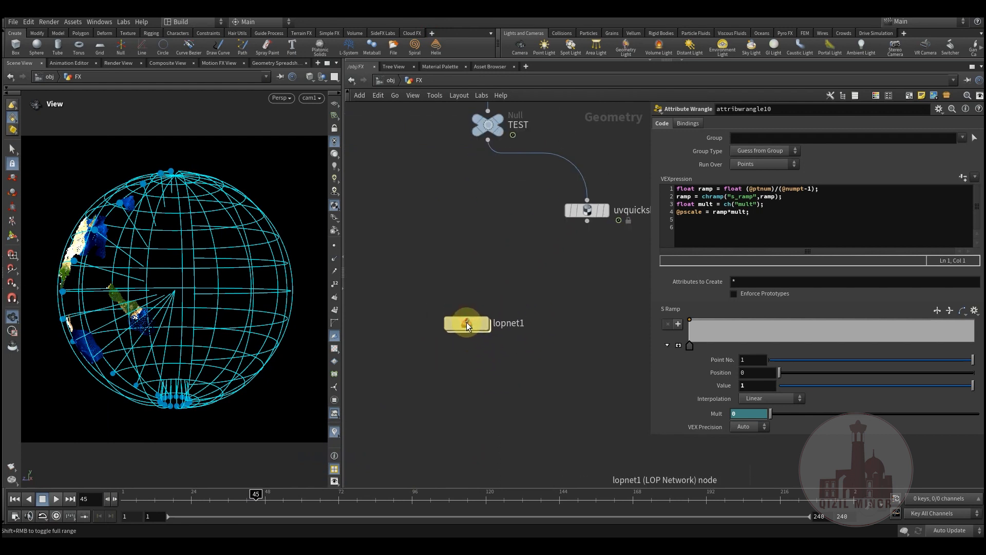
pyautogui.moveTo(525, 361); pyautogui.dragTo(525, 362)
pyautogui.moveTo(396, 285); pyautogui.dragTo(544, 384)
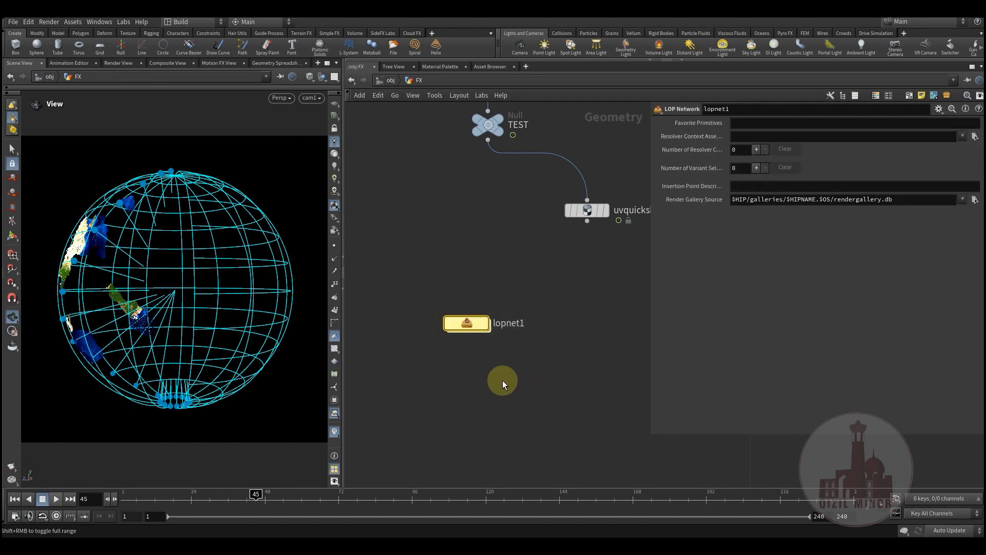
pyautogui.doubleClick(465, 324)
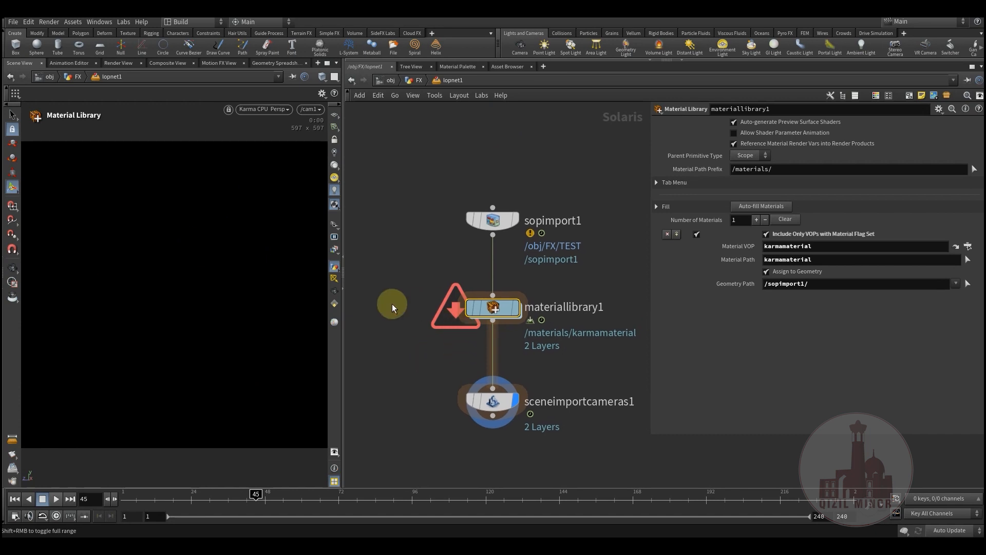
pyautogui.moveTo(494, 304); pyautogui.dragTo(495, 302)
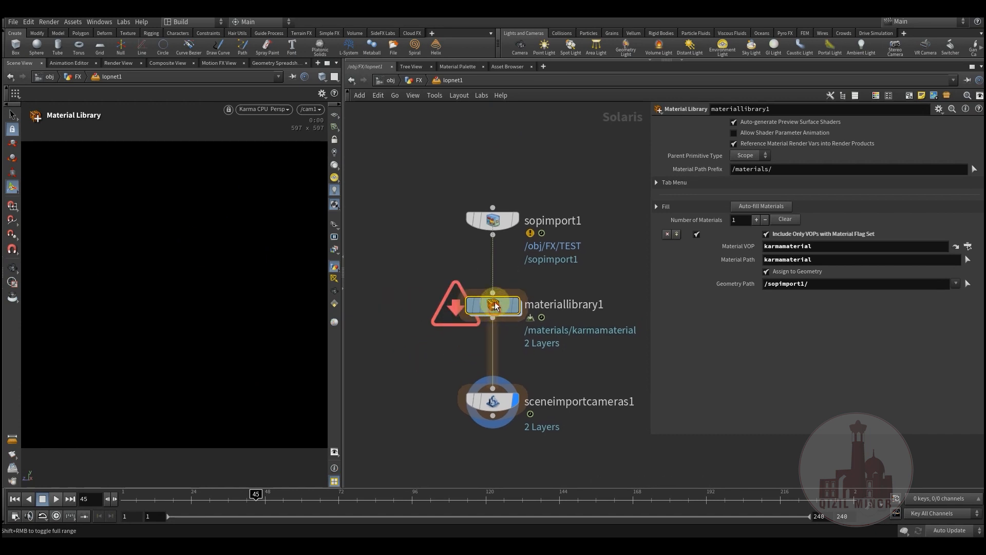
pyautogui.doubleClick(496, 303)
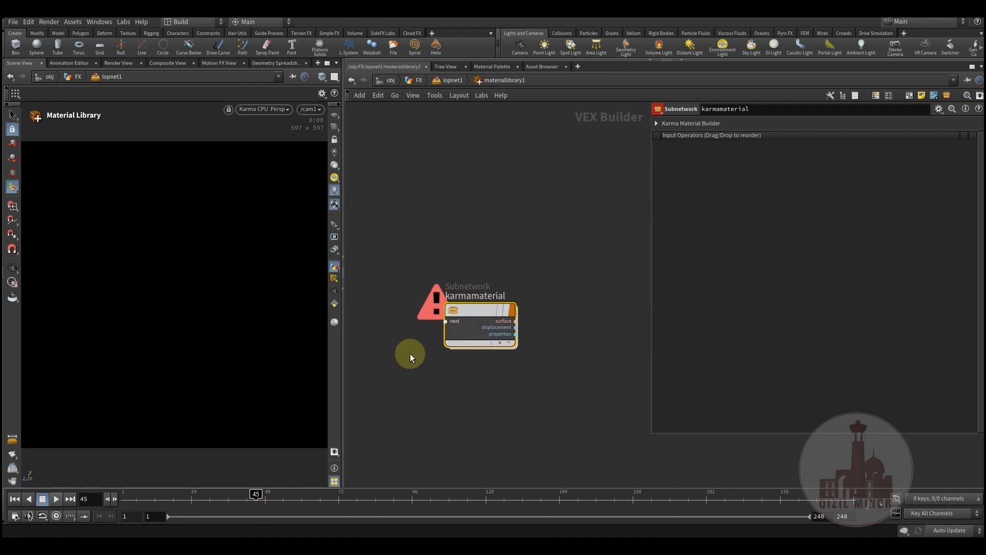
# - Return to the FX network, move the timeline to frame 88, and reopen lopnet1 to preview the textured cards in Karma
pyautogui.click(431, 83)
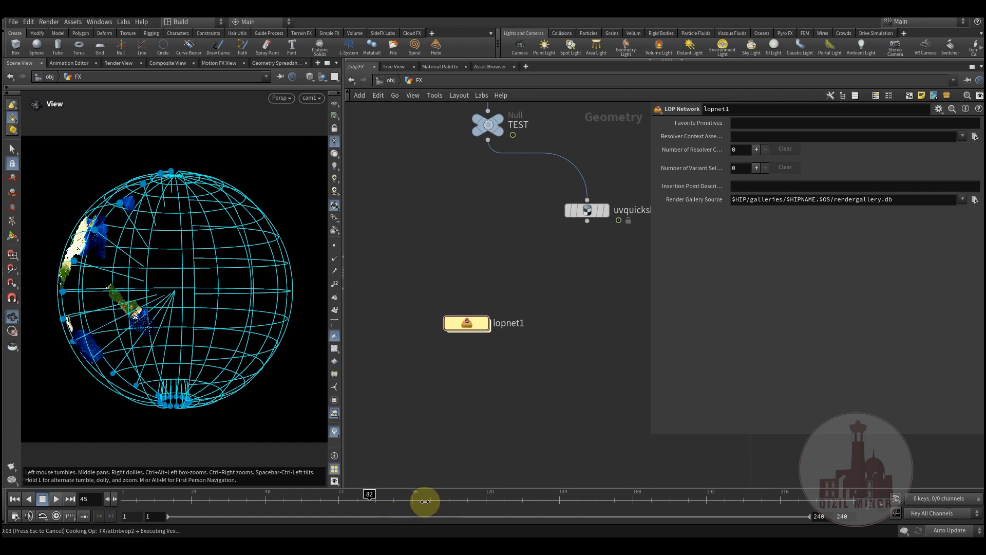
pyautogui.moveTo(388, 501); pyautogui.dragTo(411, 504)
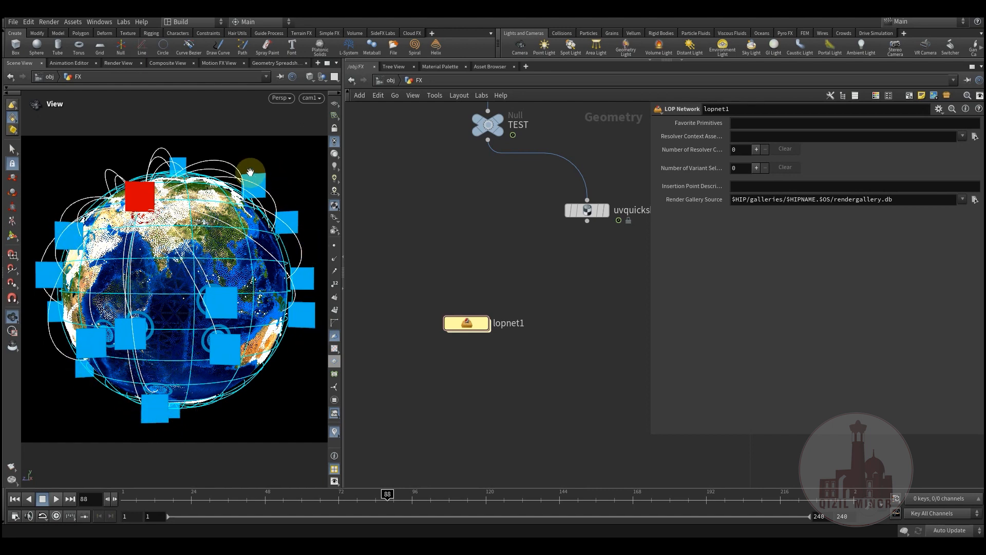
pyautogui.doubleClick(464, 321)
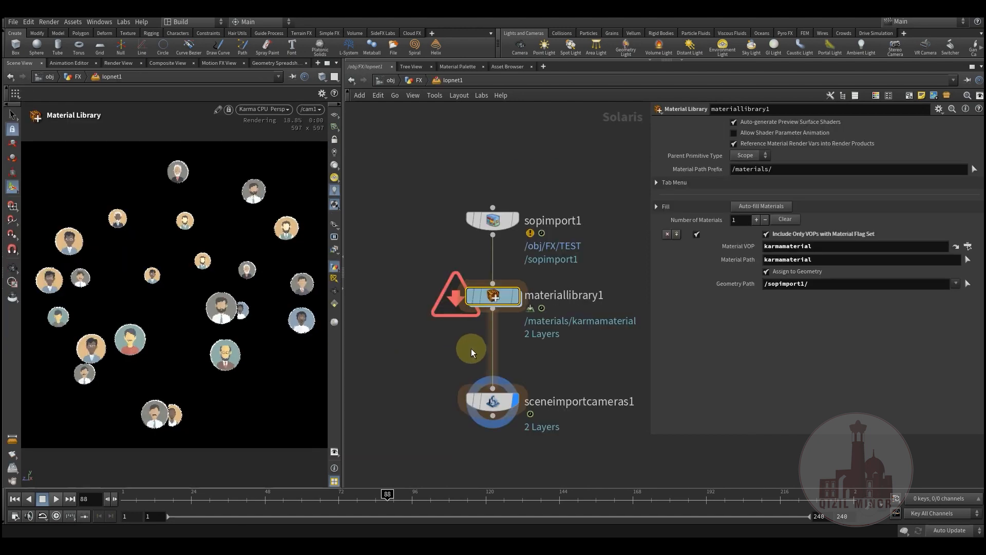
pyautogui.moveTo(439, 343); pyautogui.dragTo(434, 335, button='middle')
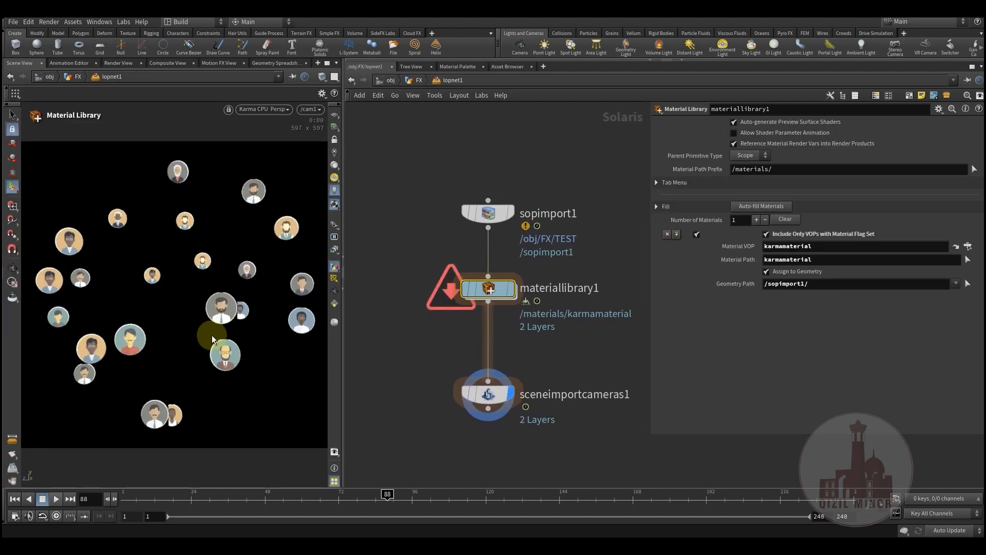
# - Enter the karmamaterial subnetwork inside materiallibrary1 to examine its shader nodes
pyautogui.moveTo(488, 292)
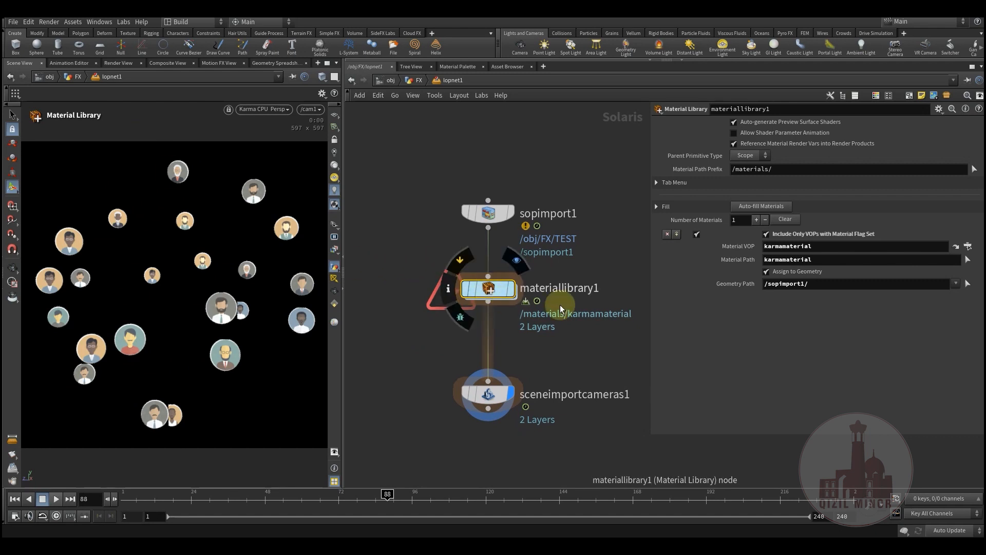
pyautogui.doubleClick(488, 290)
pyautogui.moveTo(468, 300); pyautogui.dragTo(399, 320, button='middle')
pyautogui.doubleClick(436, 284)
pyautogui.scroll(5, 457, 308)
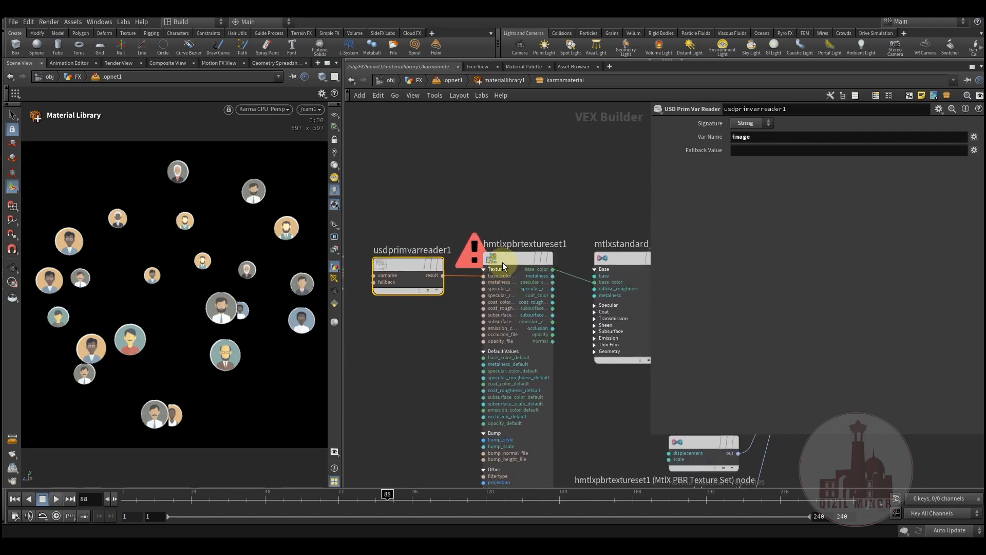
# - Examine the image Var Name of usdprimvarreader1 and move the node farther away from hmtlxpbrtextureset1
pyautogui.moveTo(394, 262); pyautogui.dragTo(379, 266)
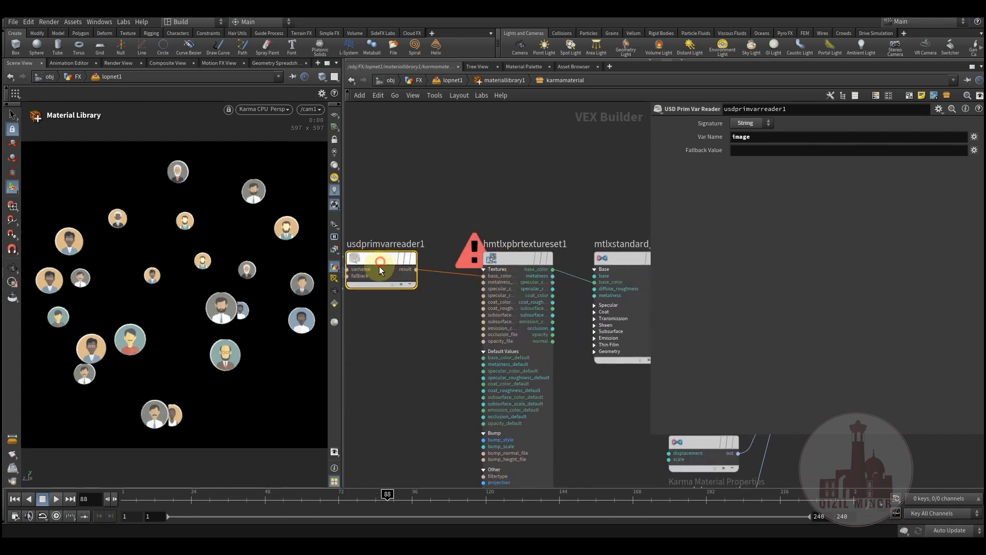
pyautogui.moveTo(393, 342); pyautogui.dragTo(423, 352, button='middle')
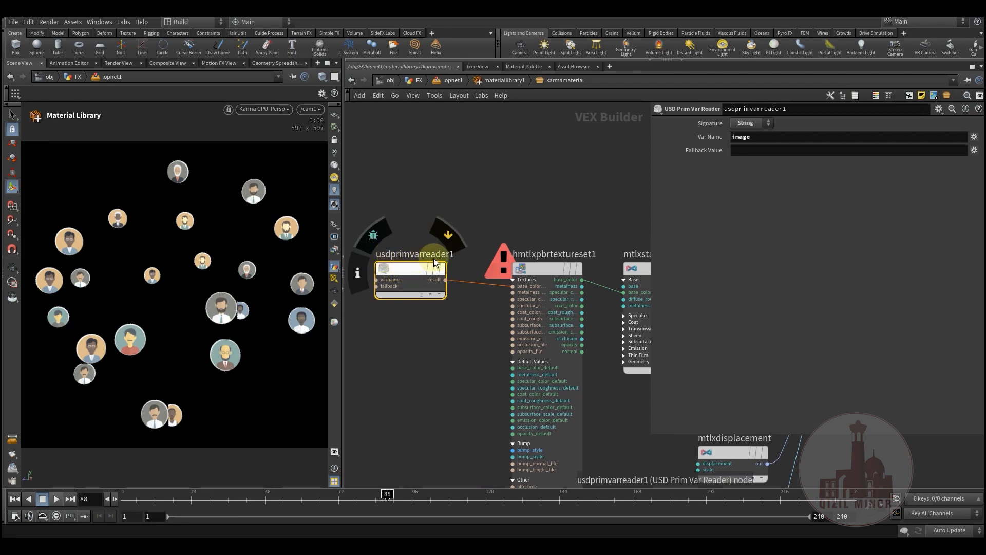
pyautogui.doubleClick(755, 136)
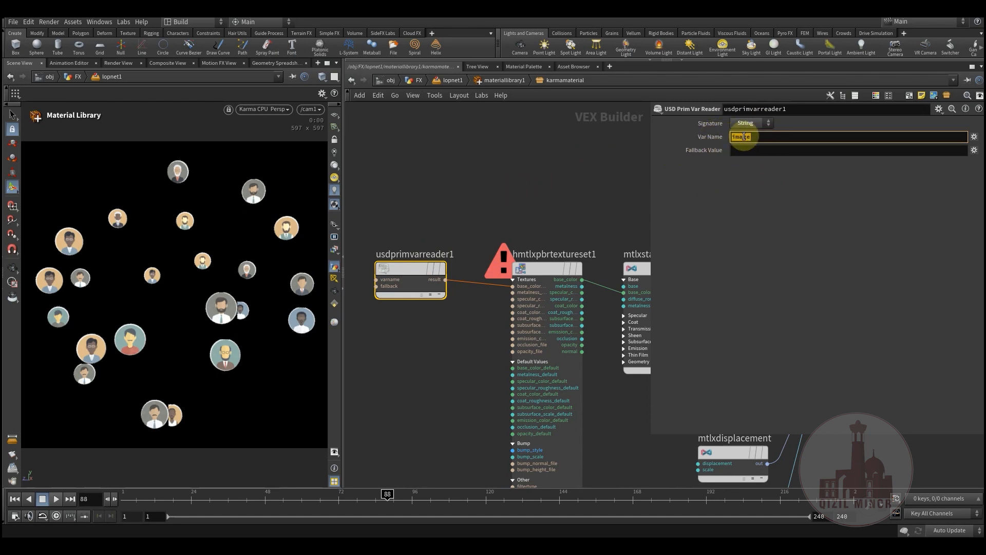
pyautogui.moveTo(482, 200); pyautogui.dragTo(520, 185, button='middle')
pyautogui.moveTo(452, 246); pyautogui.dragTo(410, 251)
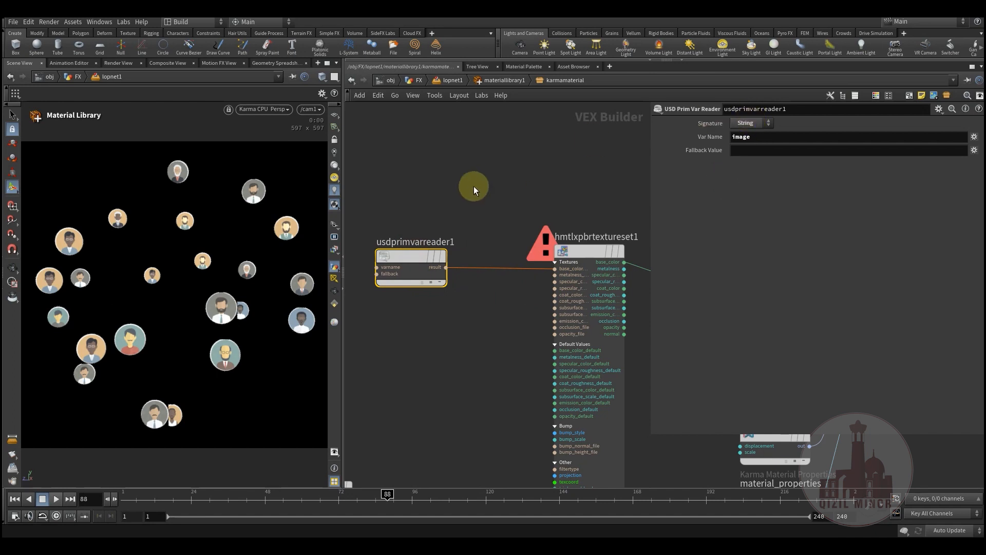
pyautogui.moveTo(489, 247); pyautogui.dragTo(492, 264, button='middle')
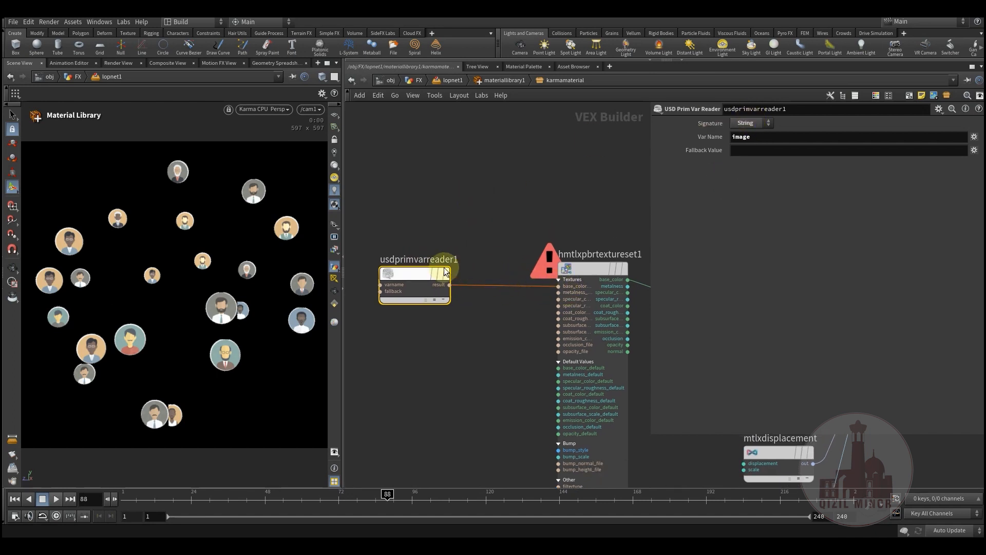
pyautogui.moveTo(411, 283); pyautogui.dragTo(384, 285)
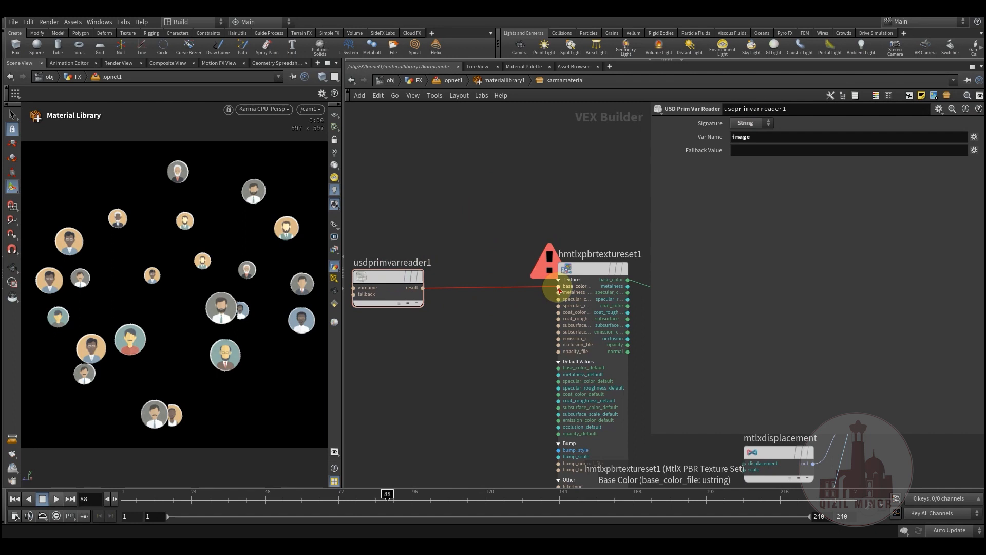
# - Delete the wire between usdprimvarreader1 and the base_color input of hmtlxpbrtextureset1
pyautogui.rightClick(476, 286)
pyautogui.click(452, 248)
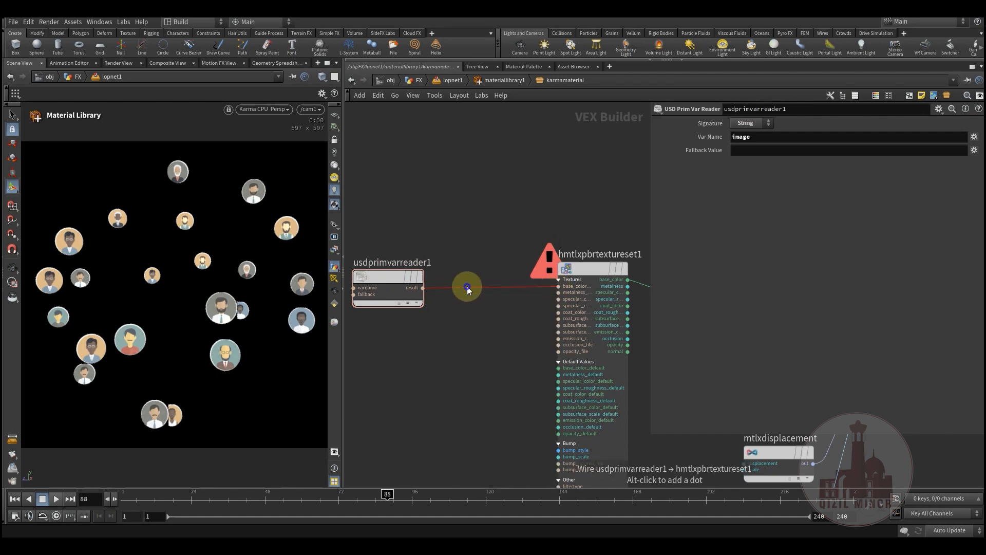
pyautogui.rightClick(467, 287)
pyautogui.click(497, 316)
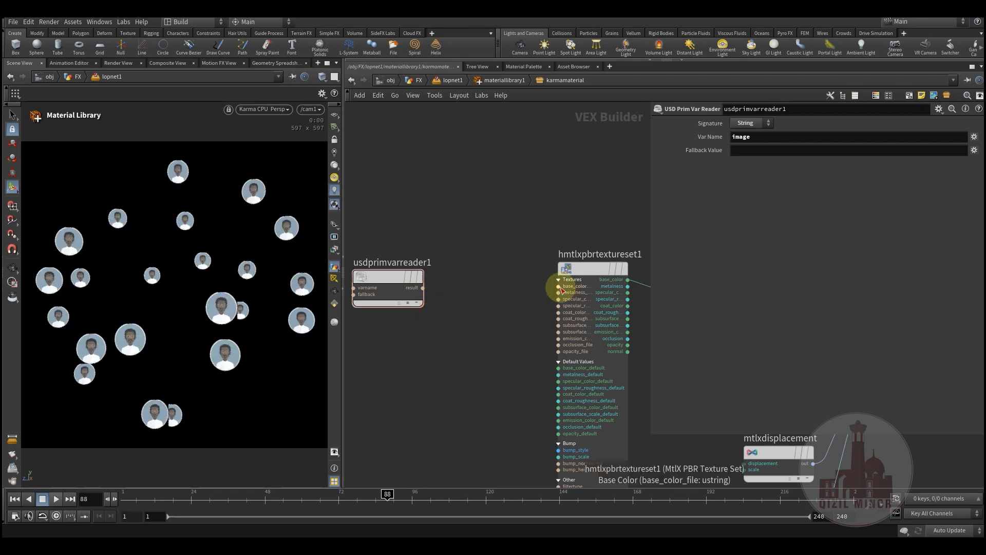
# - Promote the base_color file input of hmtlxpbrtextureset1 to a parameter and expand it into a full node
pyautogui.rightClick(558, 287)
pyautogui.click(587, 293)
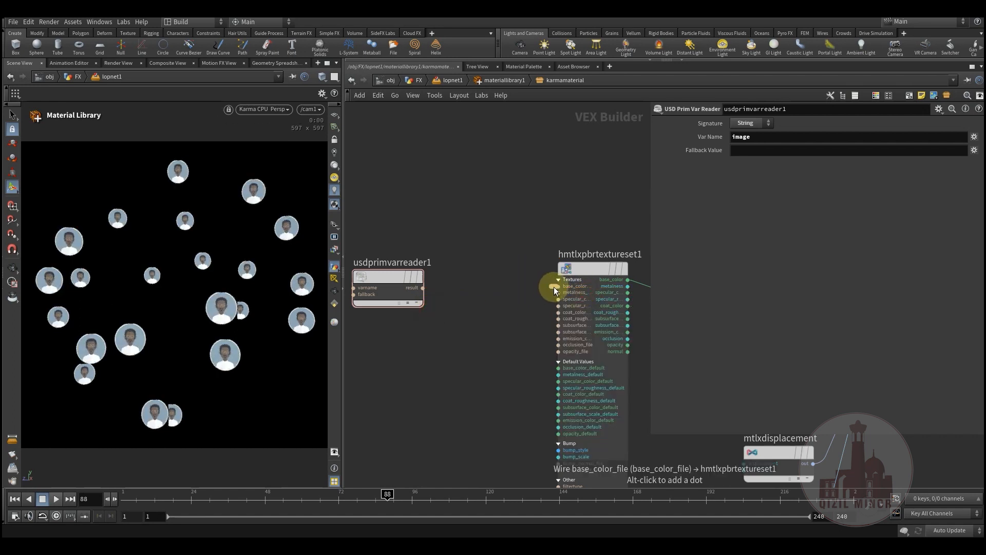
pyautogui.doubleClick(553, 287)
# - Place the base_color_file parameter node above usdprimvarreader1 and examine its image type and default file settings
pyautogui.moveTo(586, 139); pyautogui.dragTo(430, 193, button='middle')
pyautogui.moveTo(430, 192); pyautogui.dragTo(409, 221)
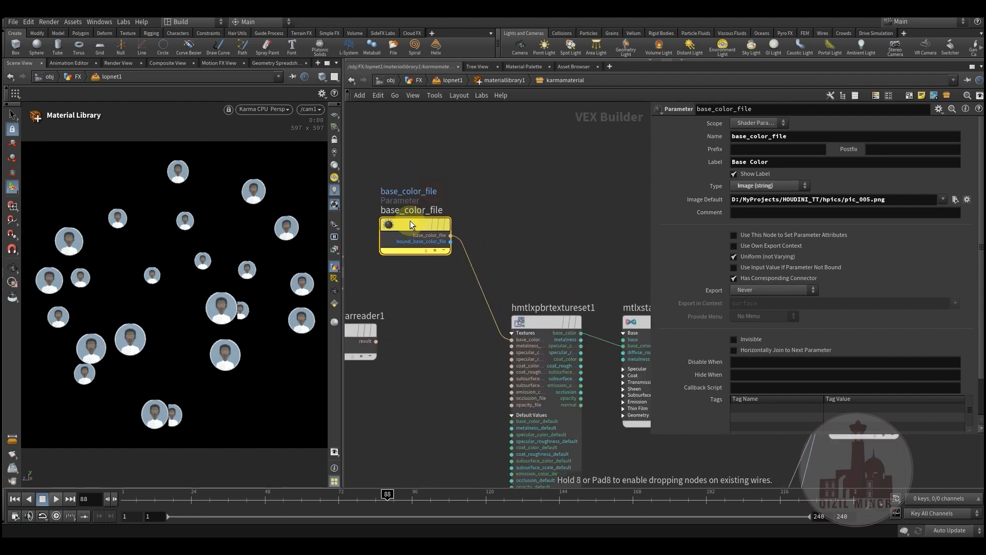
pyautogui.moveTo(591, 249); pyautogui.dragTo(559, 235, button='middle')
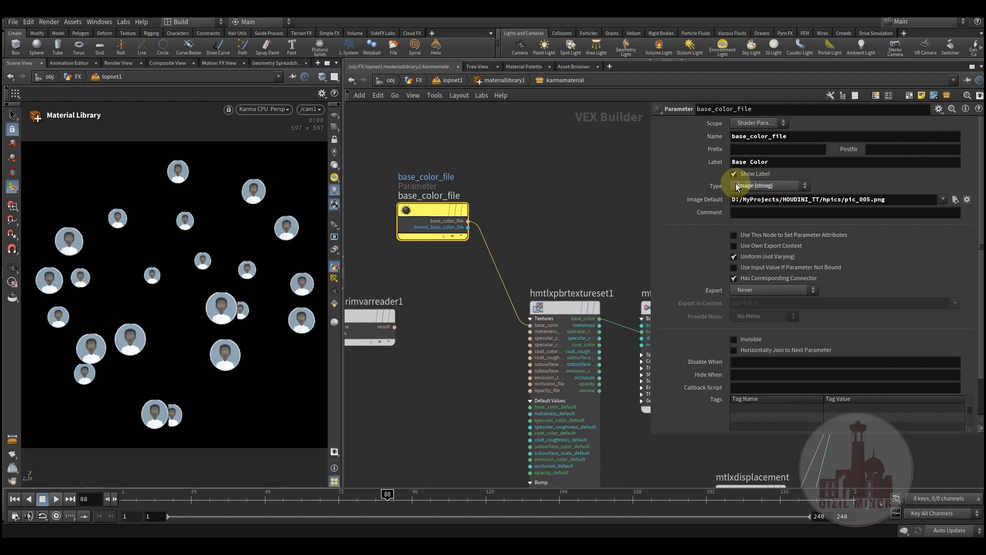
pyautogui.moveTo(537, 214); pyautogui.dragTo(576, 229, button='middle')
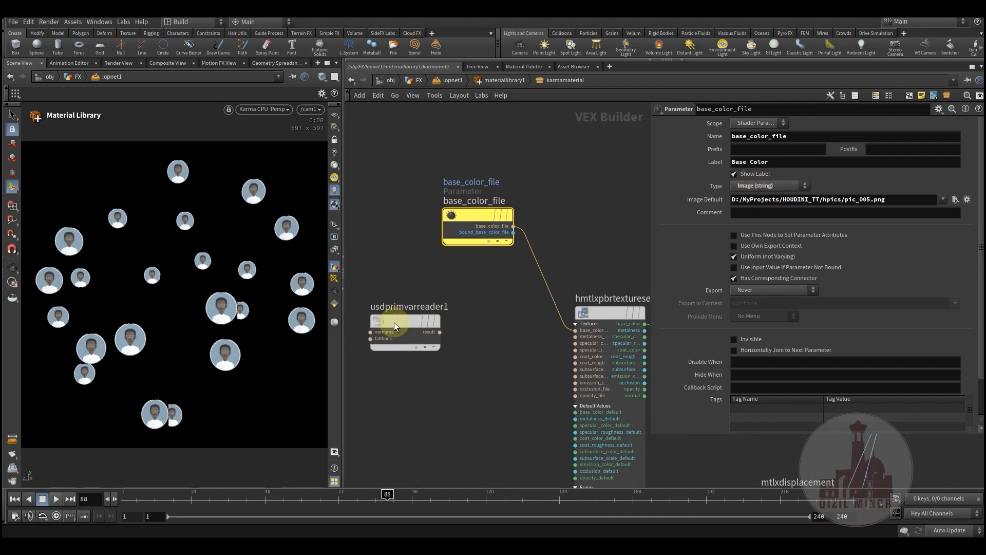
# - Reposition the base_color_file parameter node above usdprimvarreader1 and set its Name to image
pyautogui.moveTo(470, 286); pyautogui.dragTo(468, 280, button='middle')
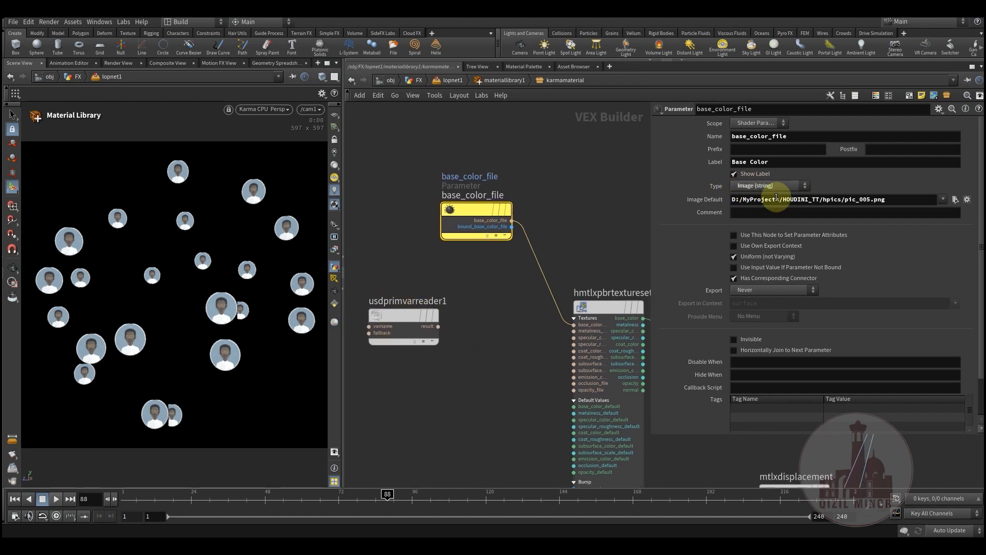
pyautogui.moveTo(479, 207); pyautogui.dragTo(451, 214)
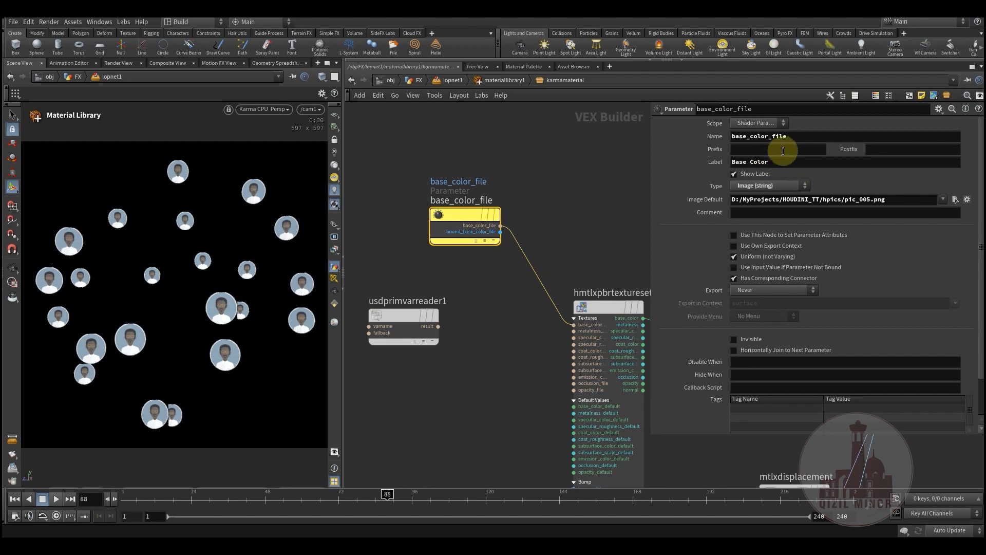
pyautogui.doubleClick(731, 136)
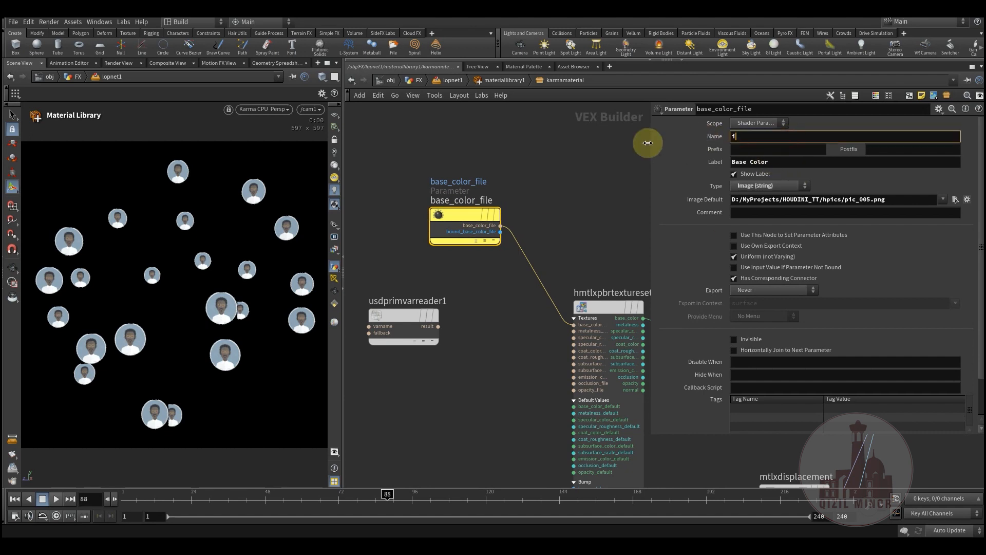
pyautogui.press('Return')
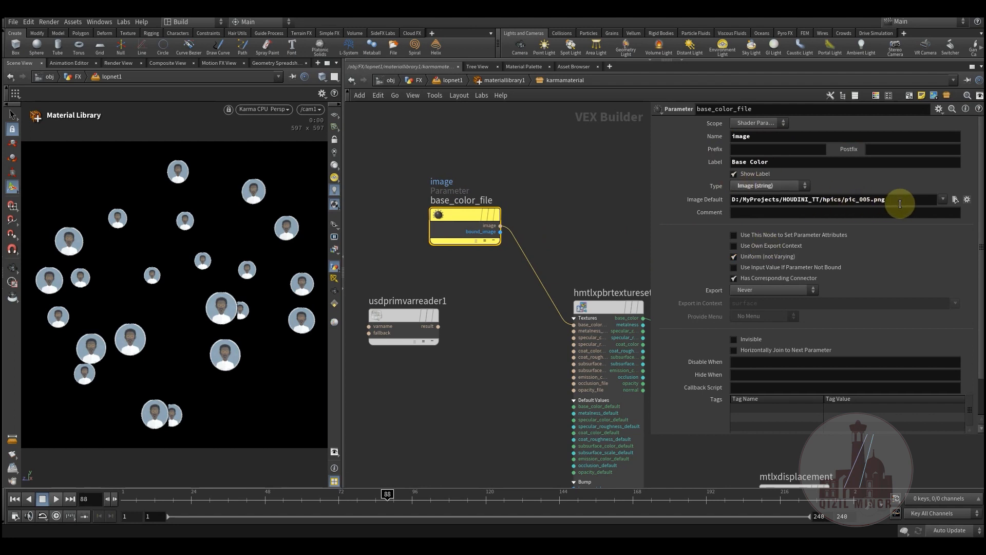
# - Set the type of the base_color_file parameter to File (string) and clear its label
pyautogui.click(776, 186)
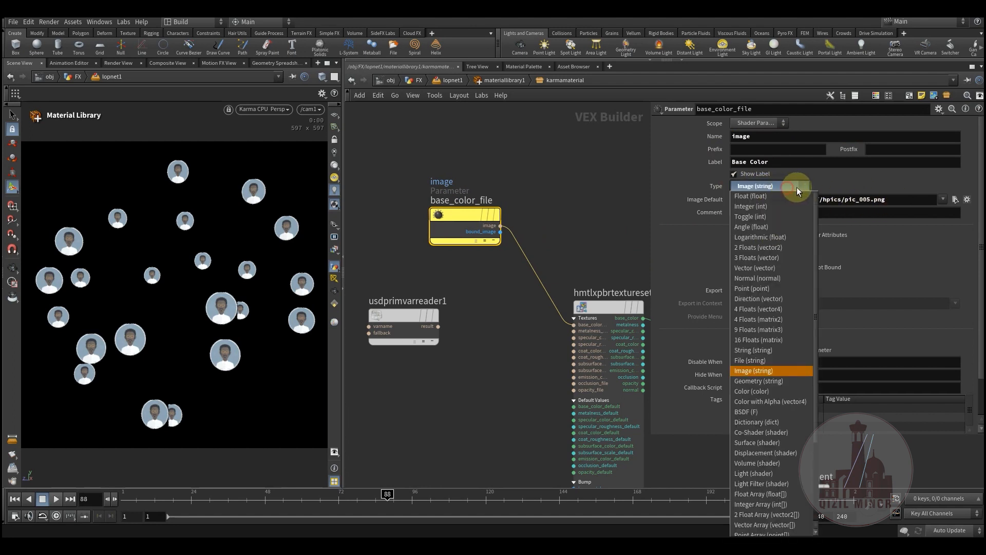
pyautogui.click(760, 360)
pyautogui.moveTo(509, 362); pyautogui.dragTo(499, 376, button='middle')
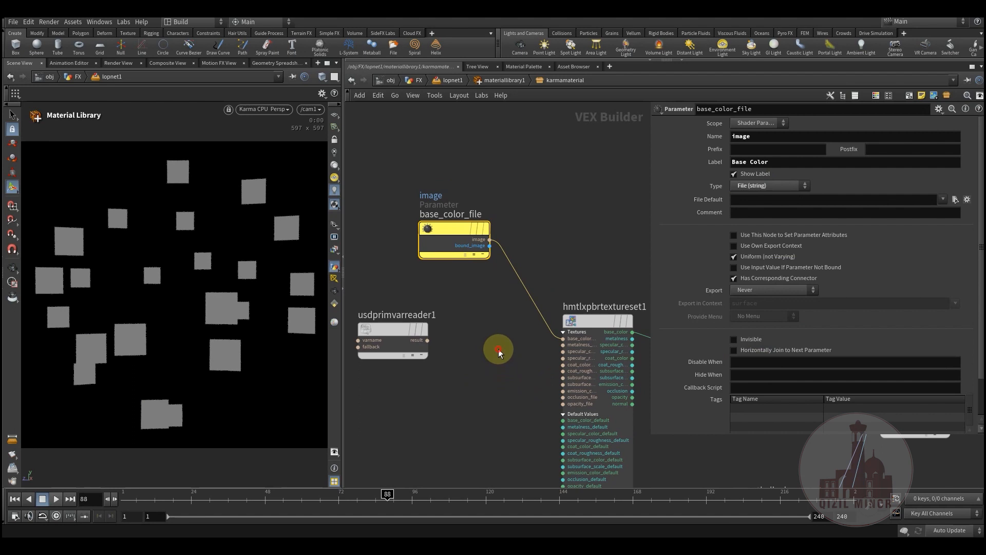
pyautogui.moveTo(774, 161); pyautogui.dragTo(687, 163)
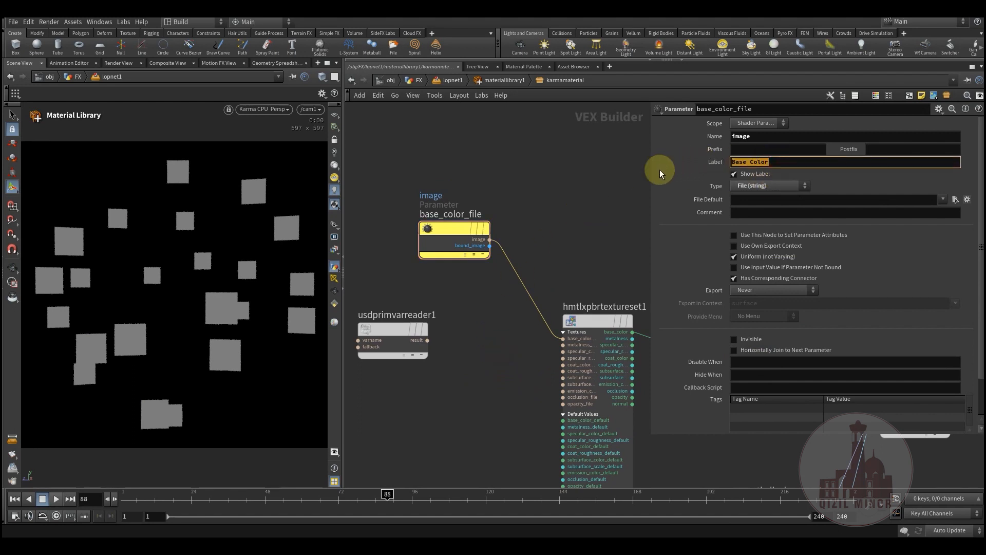
pyautogui.press('BackSpace')
pyautogui.moveTo(531, 193); pyautogui.dragTo(528, 264, button='middle')
# - Try String (string) as the type of the base_color_file parameter and restart the Karma render
pyautogui.click(775, 185)
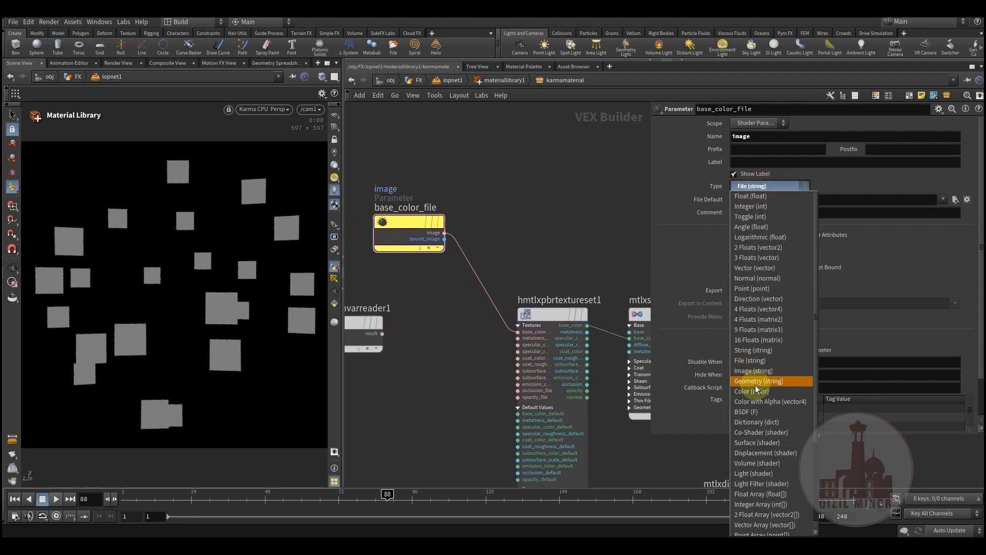
pyautogui.click(768, 350)
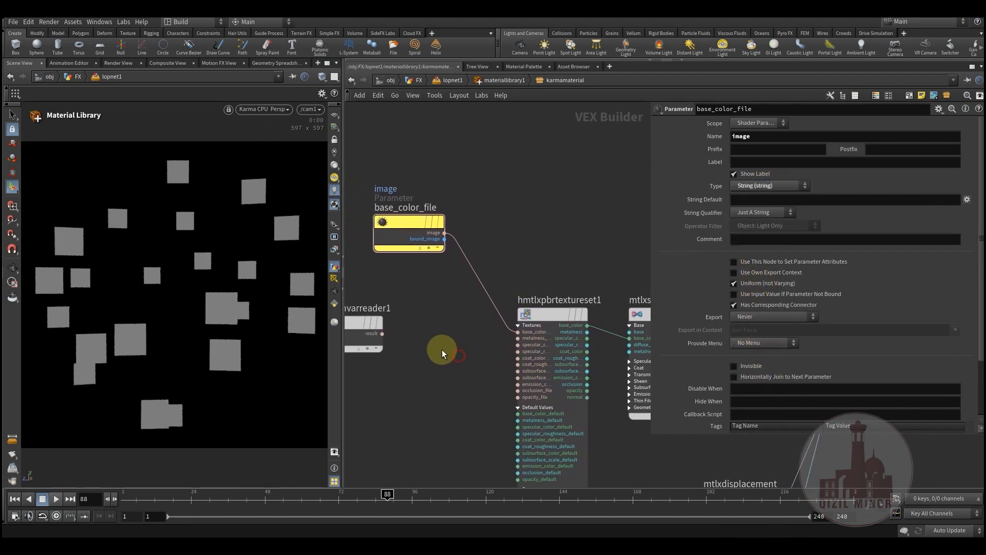
pyautogui.moveTo(441, 349); pyautogui.dragTo(473, 274, button='middle')
pyautogui.click(261, 112)
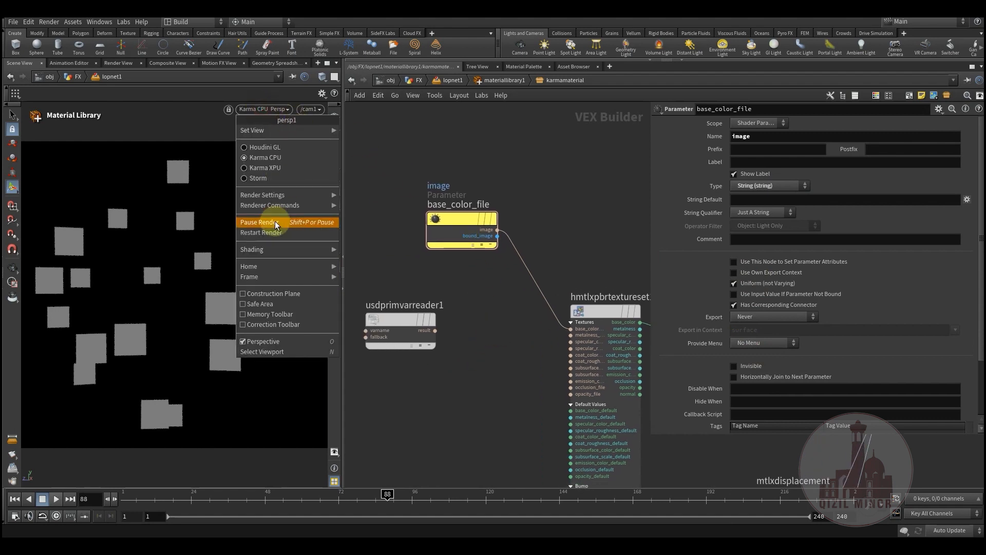
pyautogui.click(264, 236)
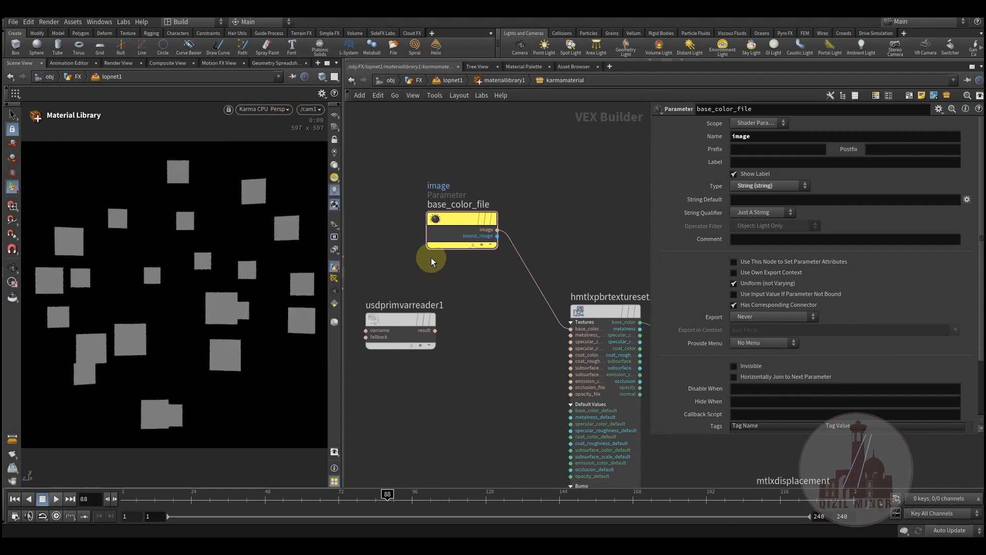
# - Check the scope options of the base_color_file parameter and set its type back to File (string)
pyautogui.moveTo(462, 218); pyautogui.dragTo(448, 217)
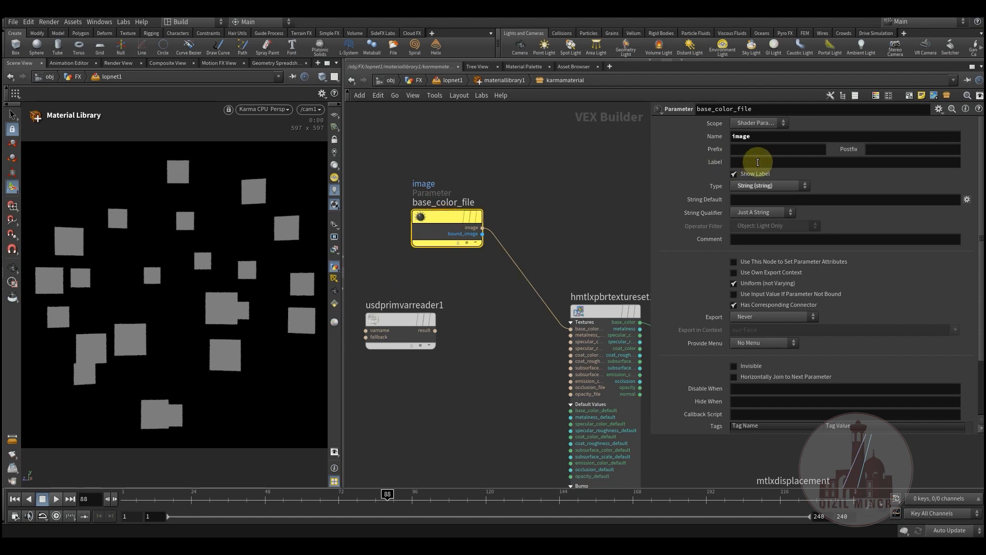
pyautogui.click(773, 125)
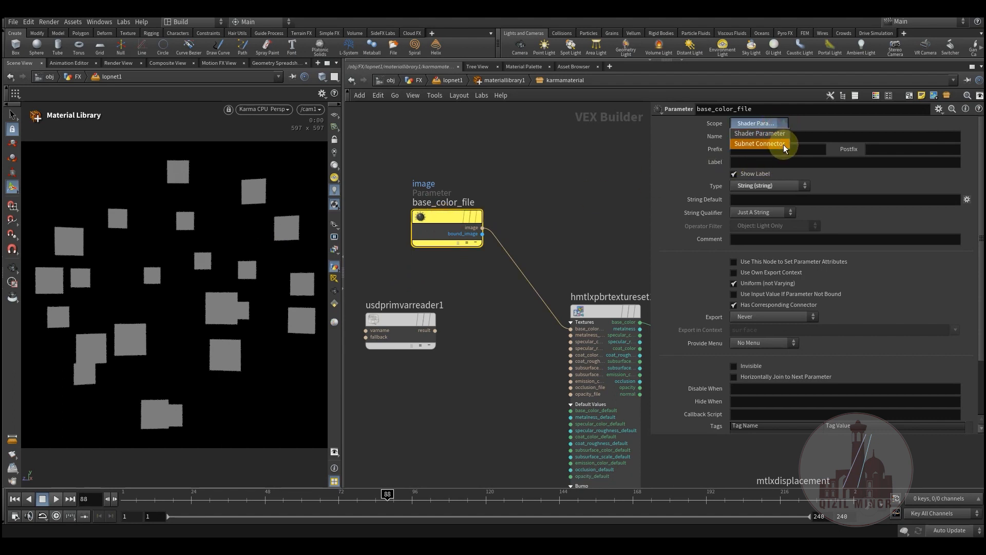
pyautogui.click(570, 155)
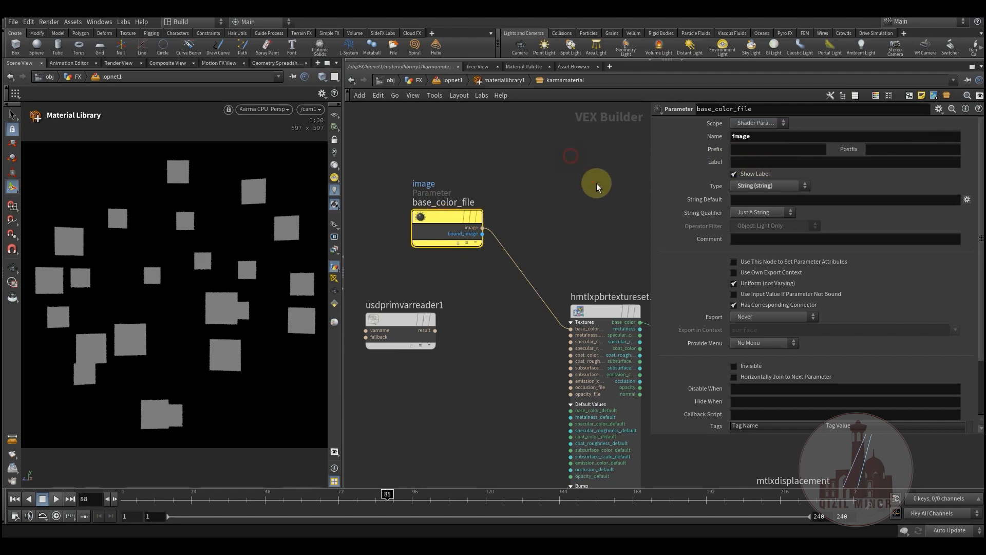
pyautogui.click(798, 188)
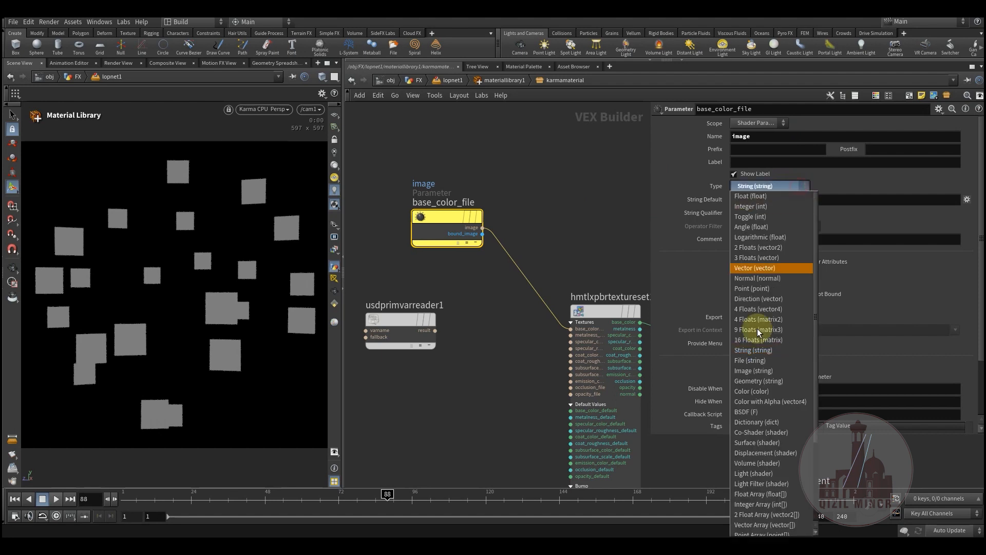
pyautogui.click(769, 359)
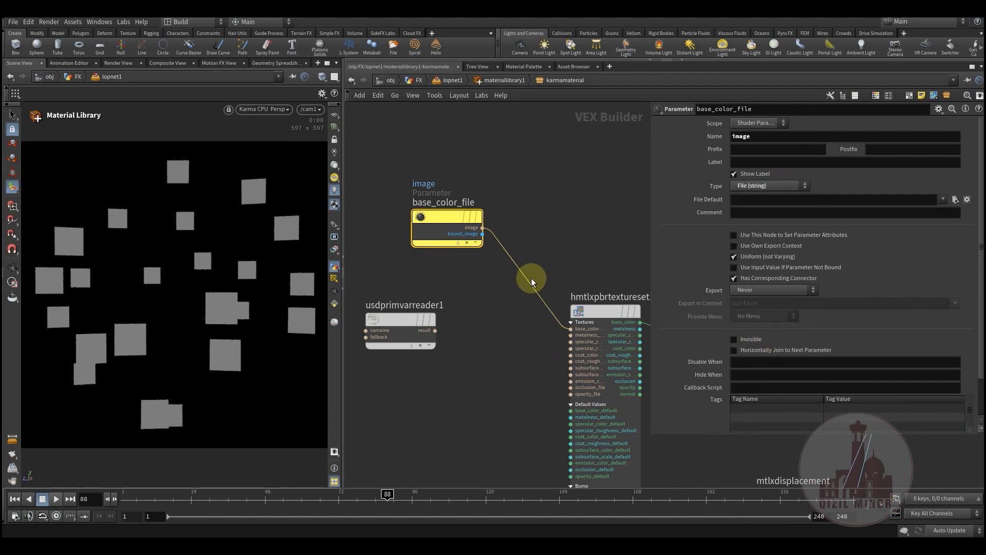
# - Cut the wire from base_color_file to hmtlxpbrtextureset1, check the texture set's Base Color file, and reconnect the wire
pyautogui.press('y')
pyautogui.moveTo(539, 264); pyautogui.dragTo(493, 326)
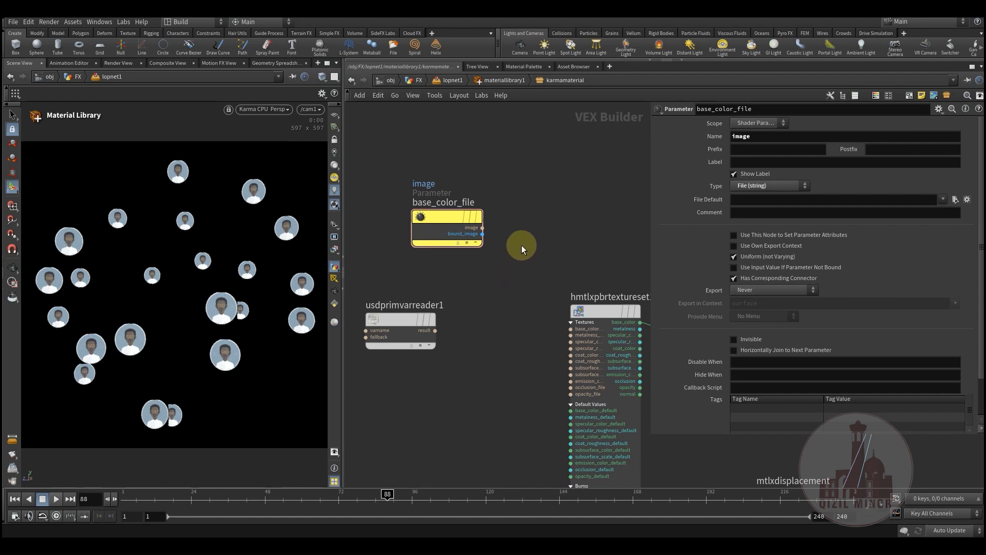
pyautogui.click(594, 312)
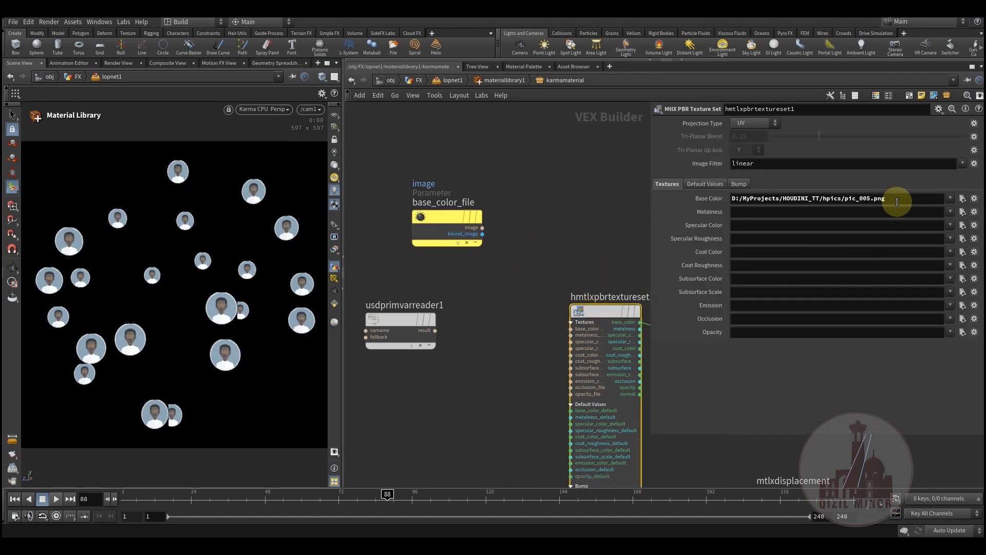
pyautogui.click(482, 228)
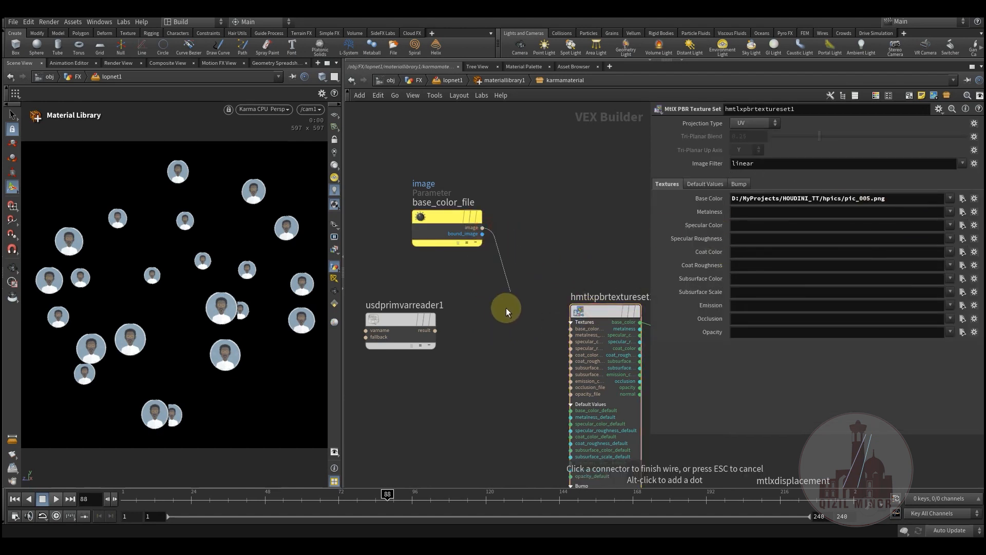
pyautogui.click(549, 321)
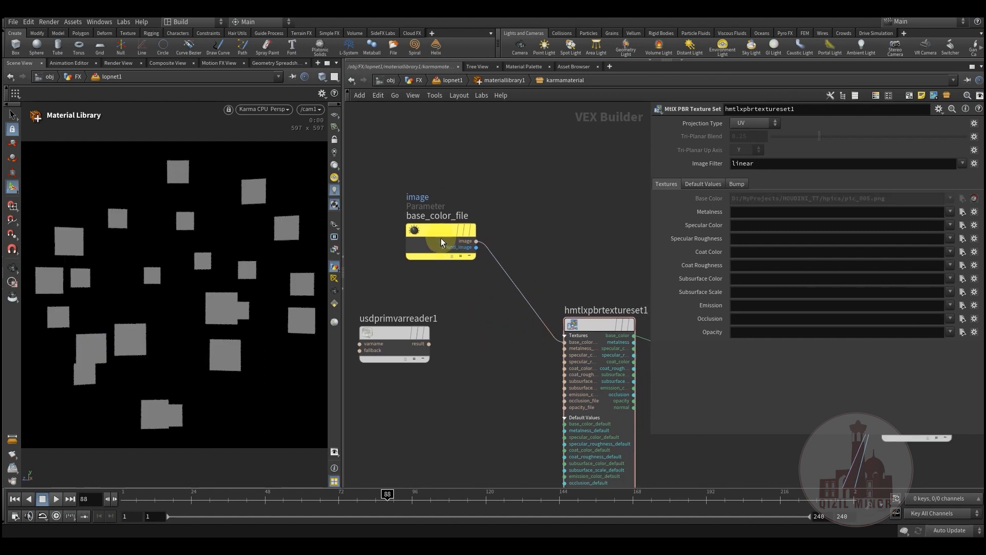
pyautogui.click(441, 238)
pyautogui.moveTo(491, 328); pyautogui.dragTo(488, 276, button='middle')
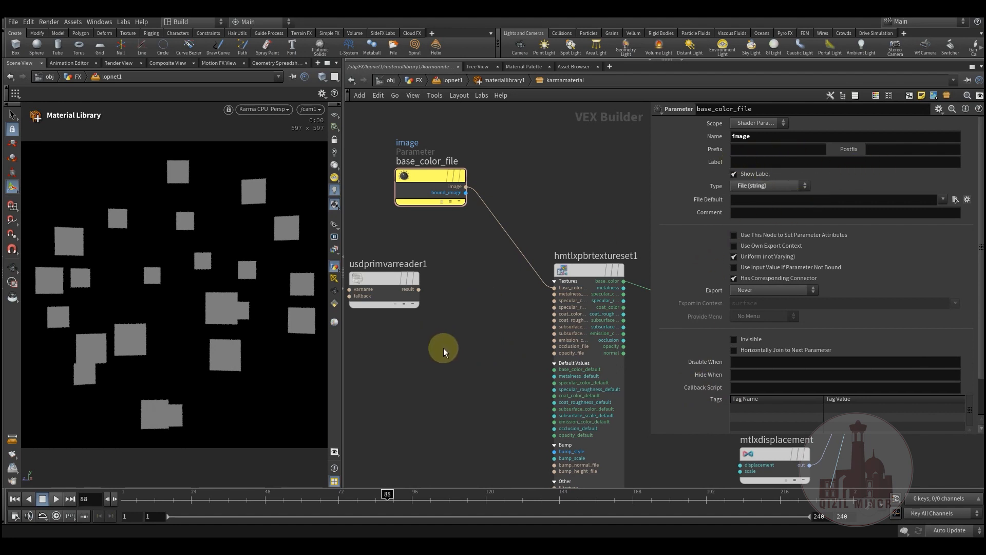
# - Wire the usdprimvarreader1 result into the base_color file input of hmtlxpbrtextureset1 and move the reader closer to it
pyautogui.click(419, 289)
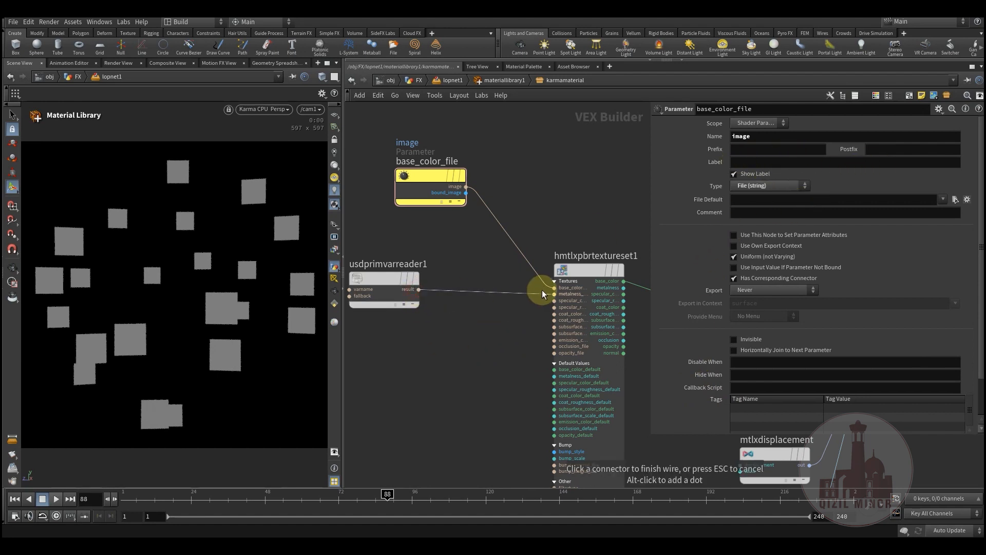
pyautogui.click(554, 287)
pyautogui.moveTo(370, 275); pyautogui.dragTo(400, 272)
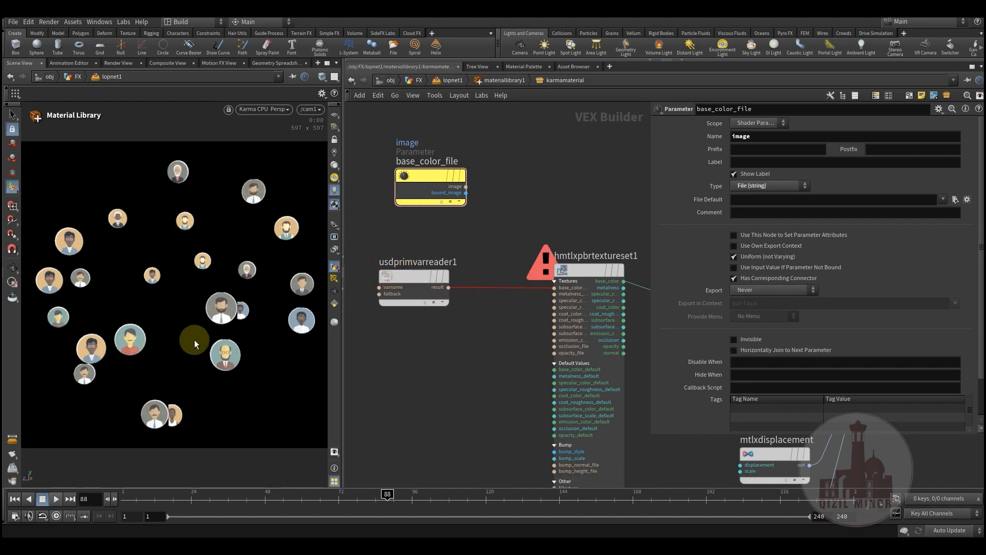
pyautogui.moveTo(432, 368); pyautogui.dragTo(436, 381, button='middle')
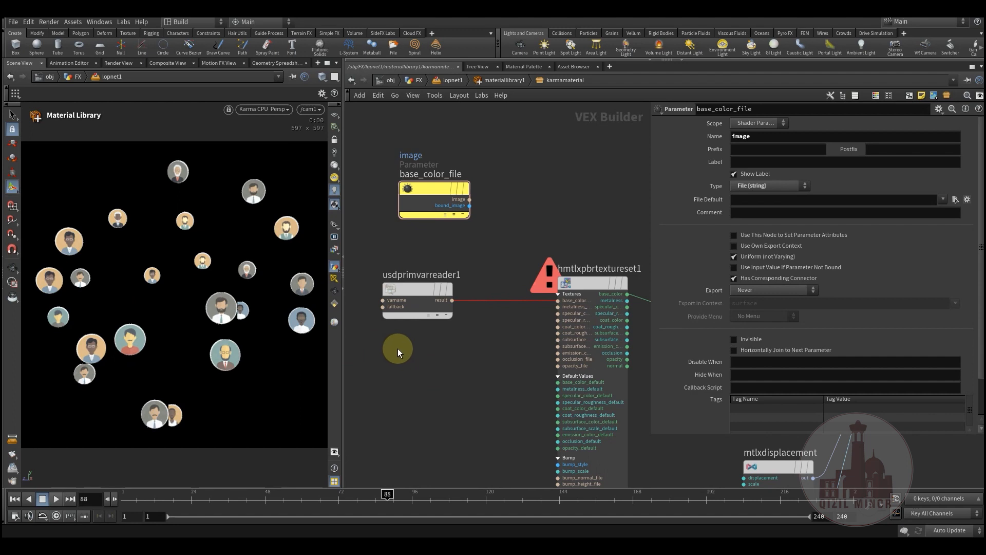
pyautogui.moveTo(426, 288); pyautogui.dragTo(449, 287)
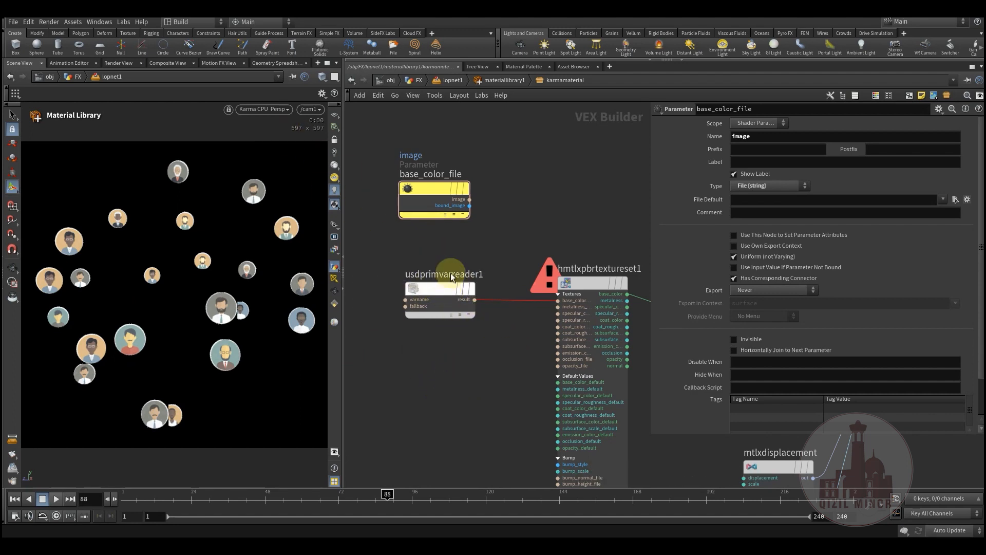
# - Compare the cards in the viewport with the Karma XPU renderer and return to Karma CPU
pyautogui.moveTo(435, 239)
pyautogui.mouseDown()
pyautogui.moveTo(583, 356)
pyautogui.moveTo(424, 370)
pyautogui.mouseUp()
pyautogui.moveTo(436, 243); pyautogui.dragTo(590, 353)
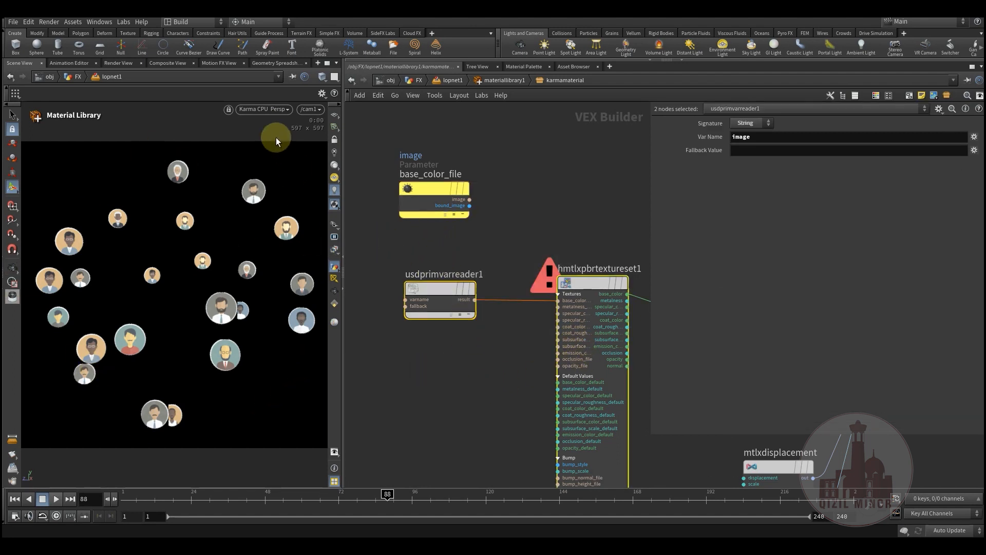
pyautogui.click(264, 109)
pyautogui.click(275, 169)
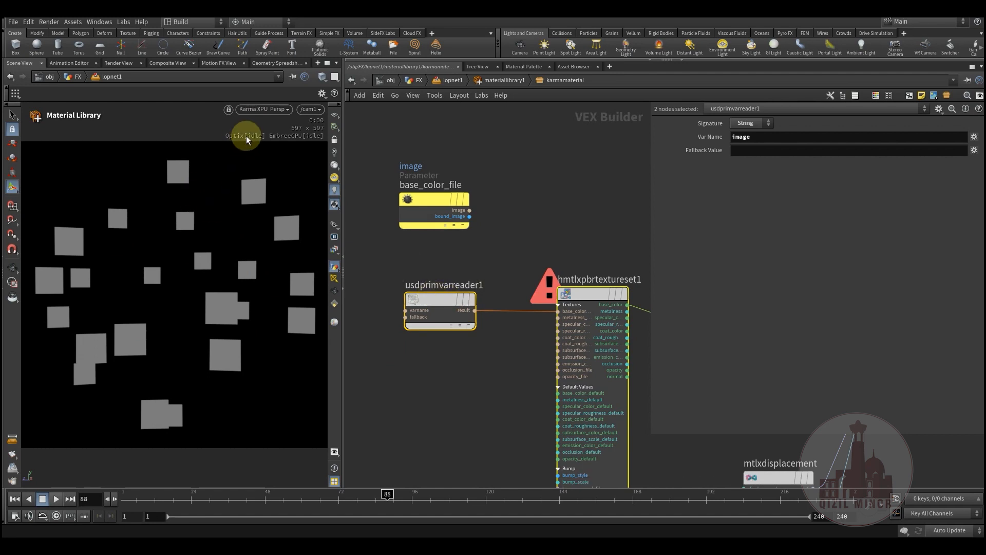
pyautogui.click(262, 110)
pyautogui.click(267, 157)
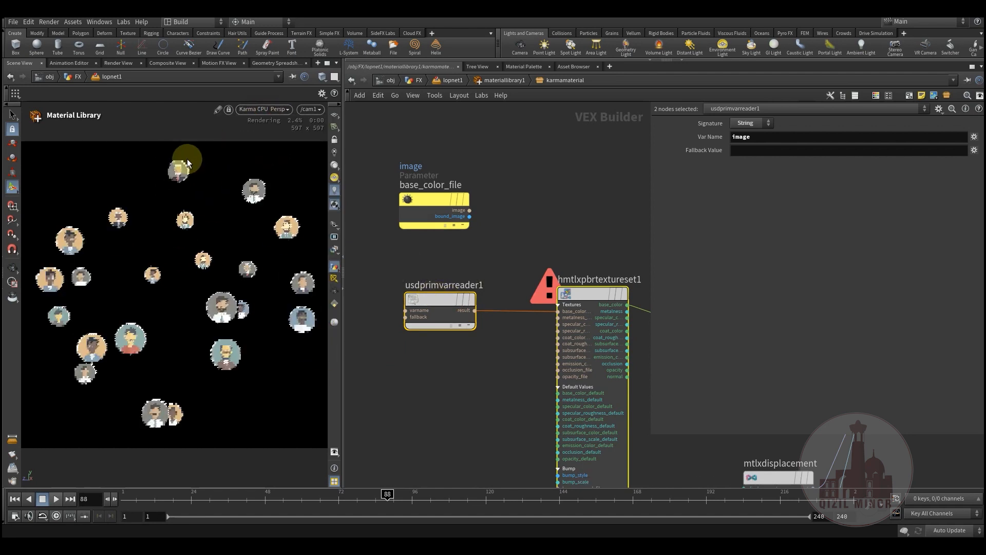
pyautogui.scroll(-4, 441, 355)
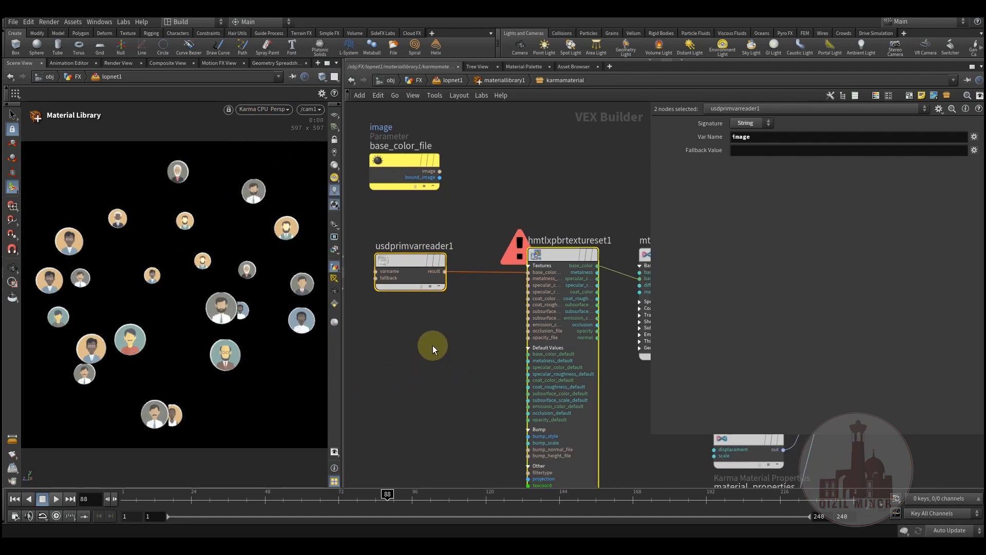
pyautogui.moveTo(405, 358); pyautogui.dragTo(425, 366, button='middle')
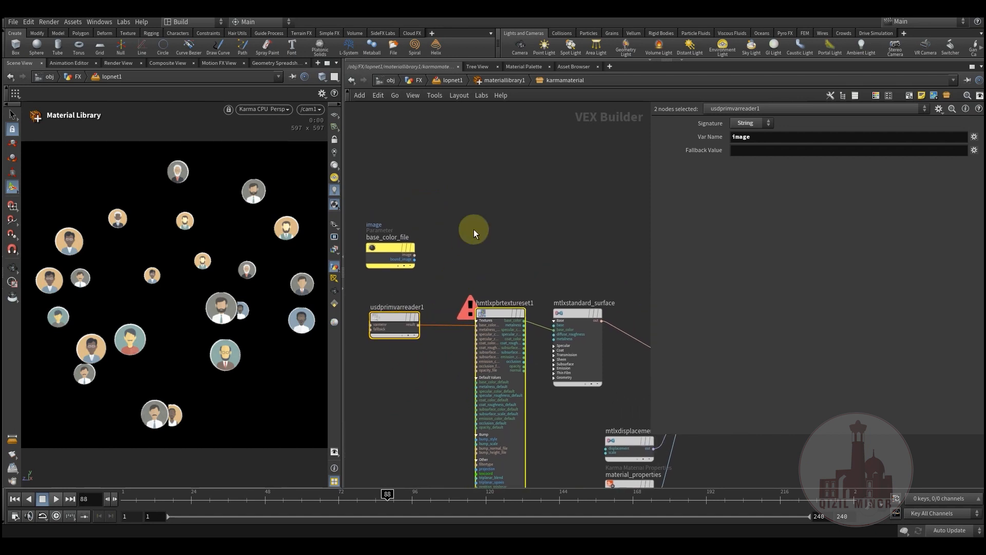
pyautogui.click(474, 228)
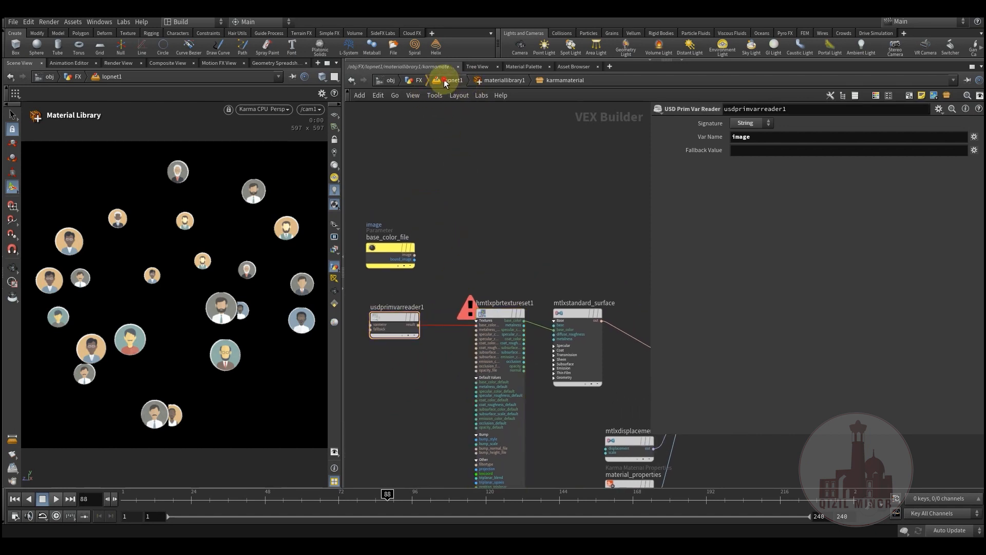
# - Go up to the FX geometry network and switch to the MPlay window with the globe flipbook
pyautogui.click(443, 80)
pyautogui.click(419, 79)
pyautogui.scroll(-3, 475, 398)
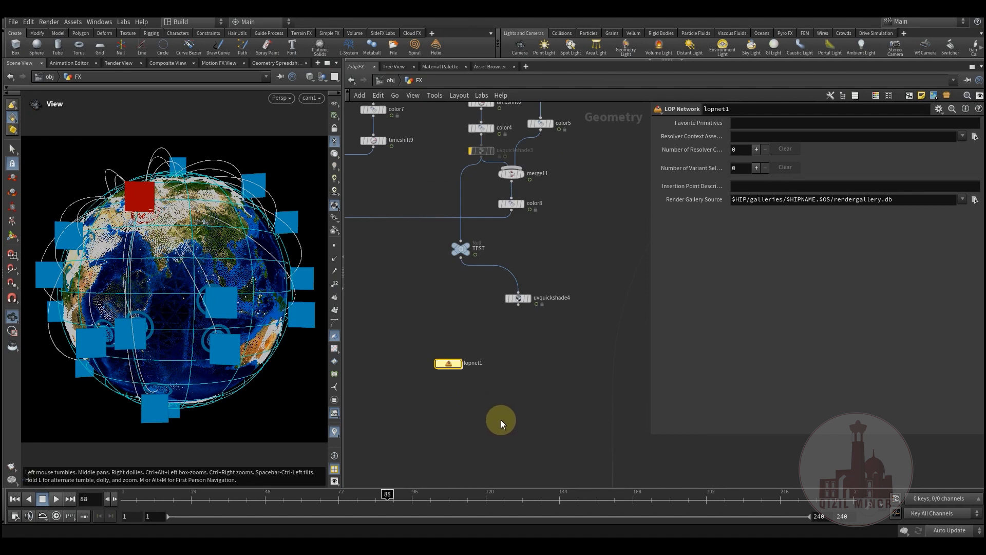
pyautogui.moveTo(501, 422); pyautogui.dragTo(502, 378, button='middle')
pyautogui.click(350, 546)
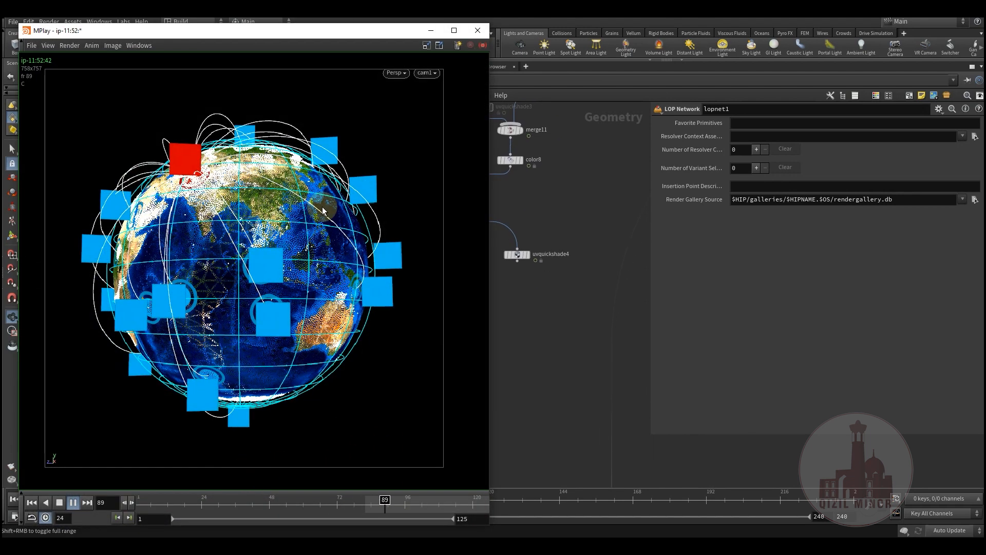